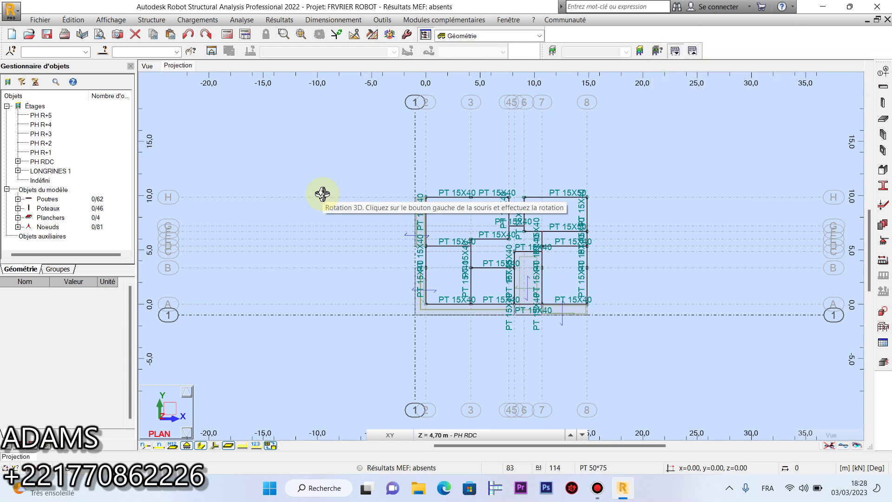
scroll(462, 259, up, 3)
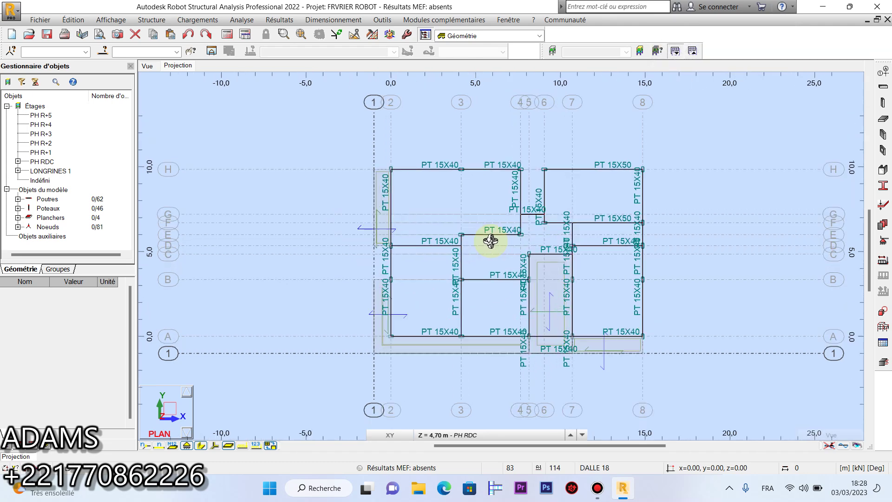
scroll(432, 248, up, 1)
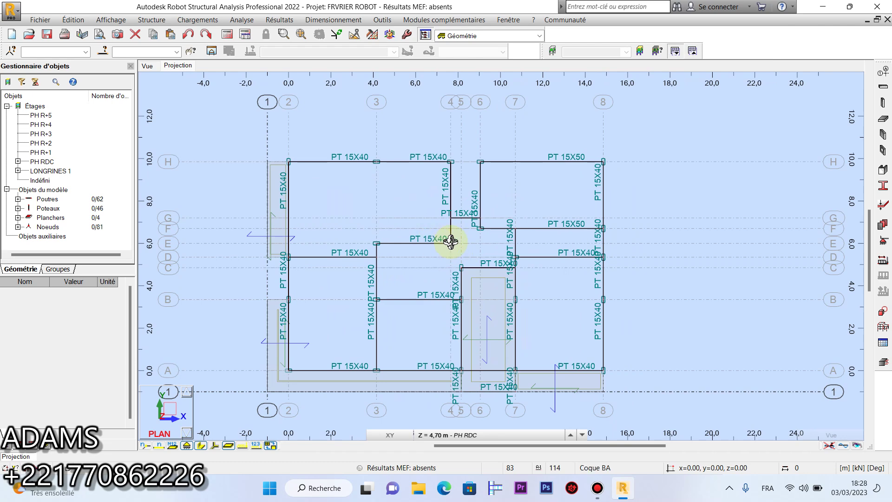
middle_drag(470, 231, 456, 201)
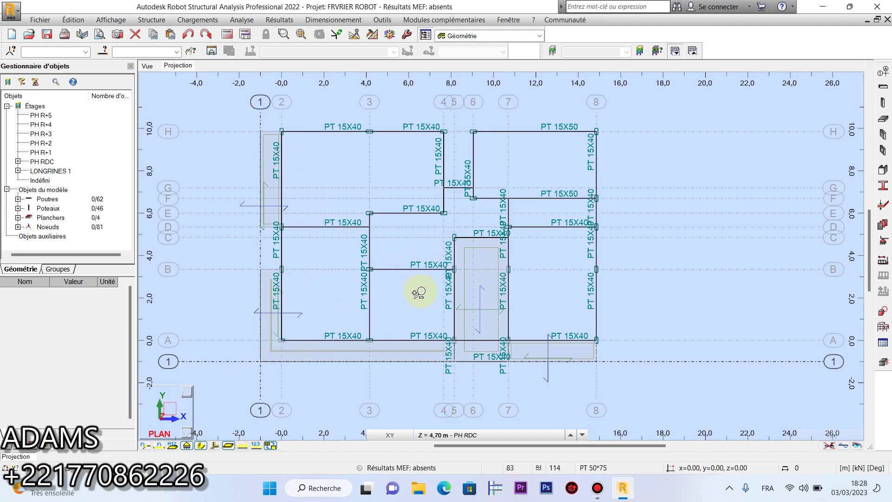
Open a blank canvas in Paint and switch back to the structural model in Robot
click(317, 488)
click(286, 297)
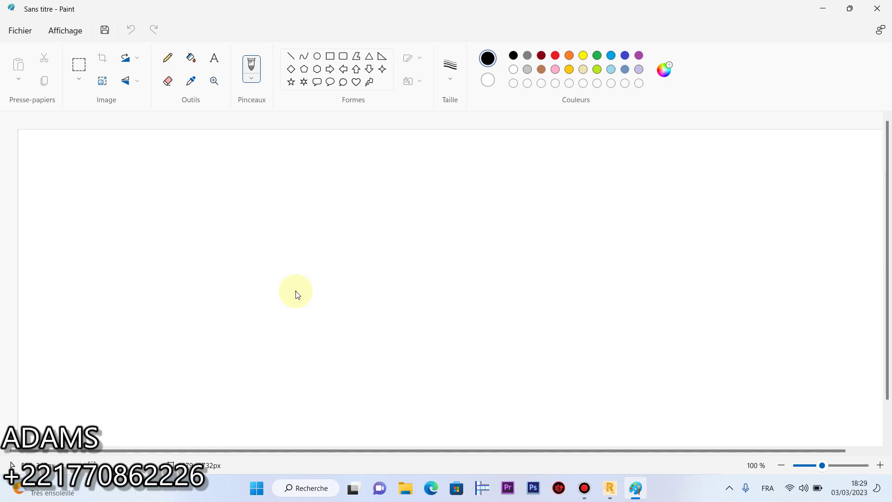
click(610, 488)
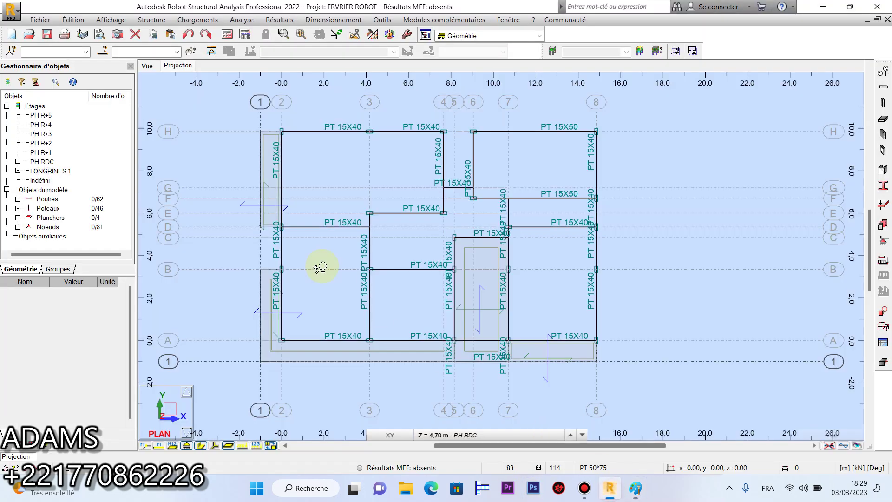
middle_drag(367, 197, 374, 198)
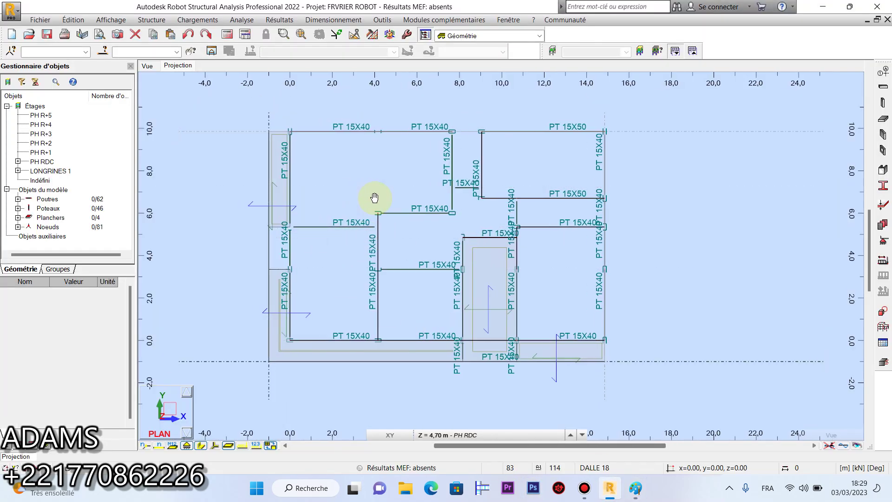
Start a new floor slab on storey PH RDC with thickness 16+4 and model MODEL C-C
click(884, 120)
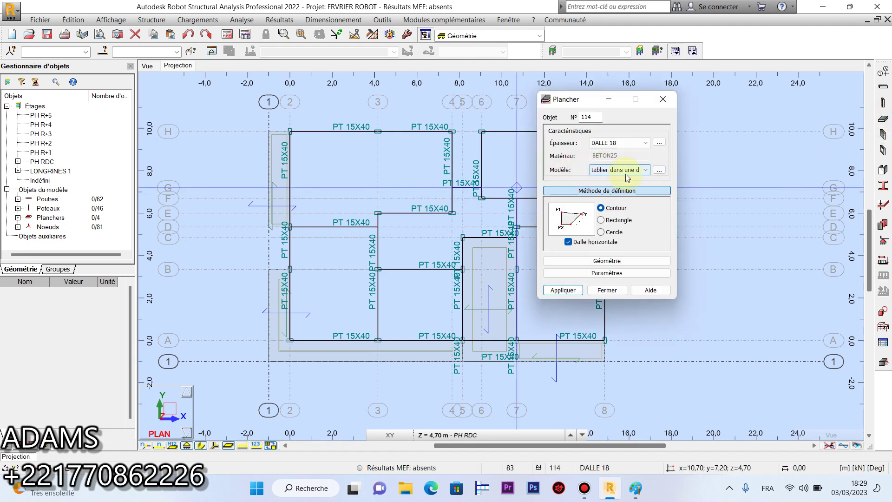
click(644, 170)
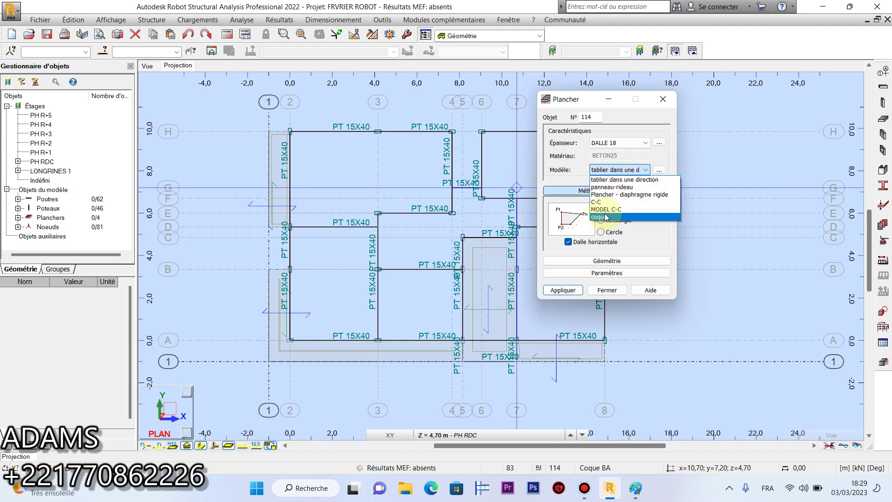
click(626, 209)
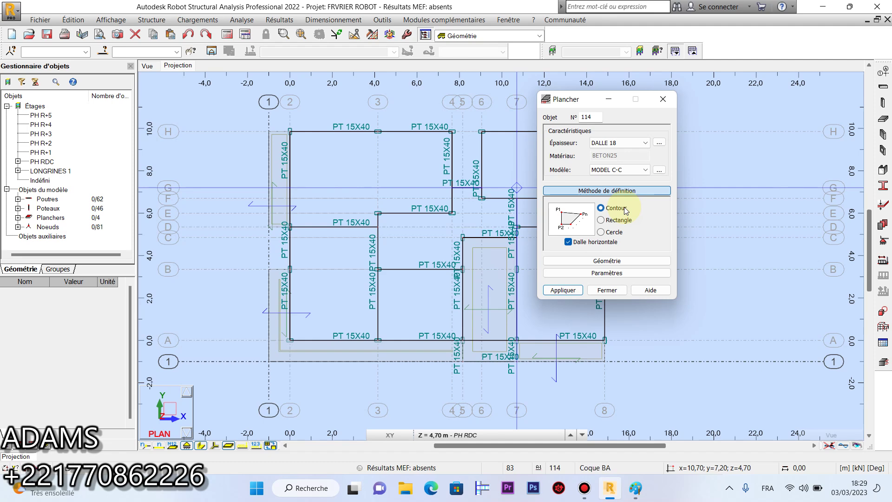
click(629, 144)
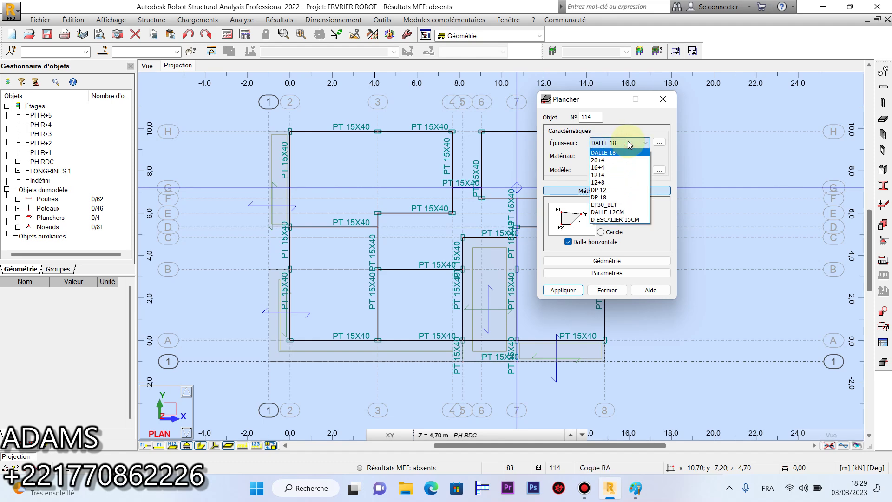
click(613, 167)
drag(582, 103, 696, 117)
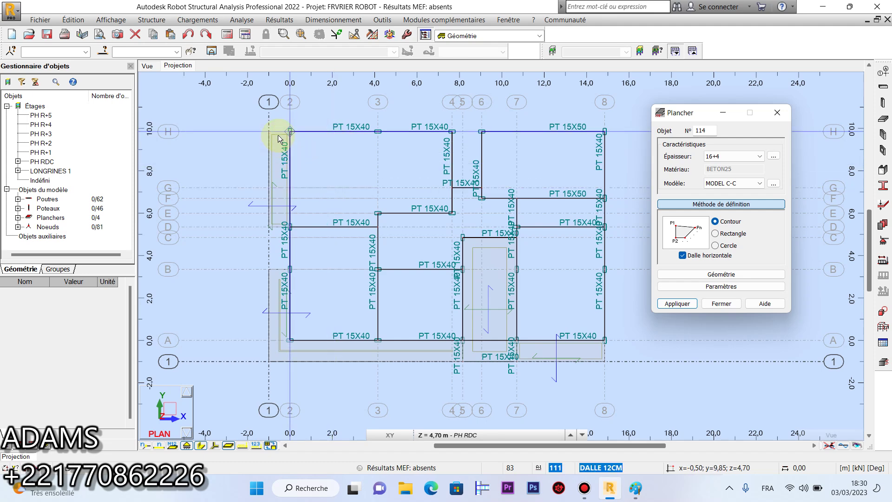
Outline the 16+4 slab by contour between axes 2 and 4 up to axis H, stepping from axis D to E at axis 3
click(290, 132)
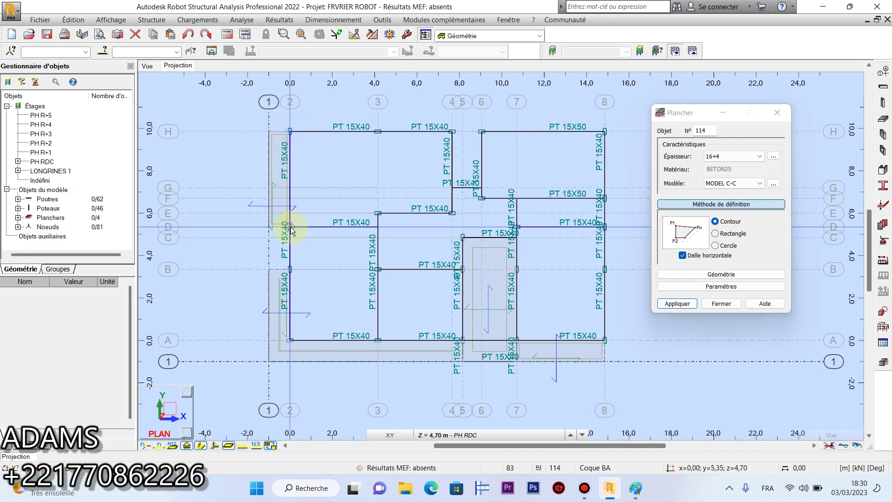
click(379, 214)
click(452, 213)
click(452, 131)
click(291, 133)
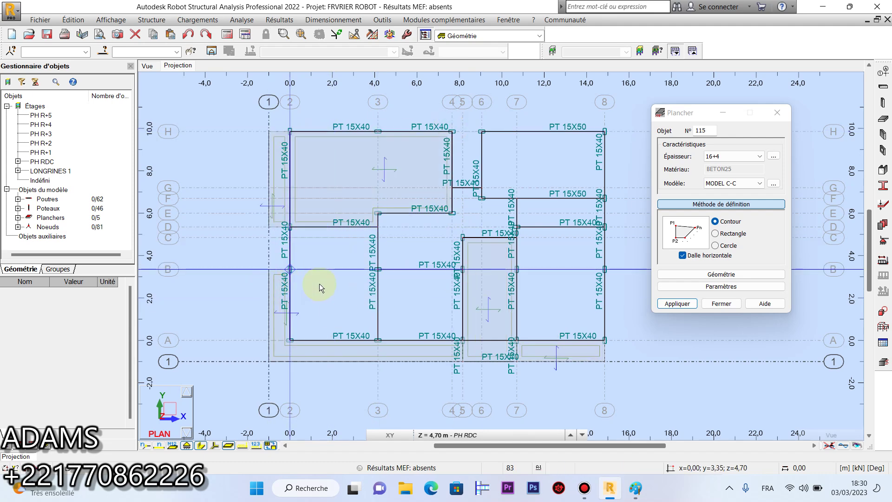
Change the definition method to rectangle and place a 16+4 slab between axes 2–3 and A–D
click(715, 233)
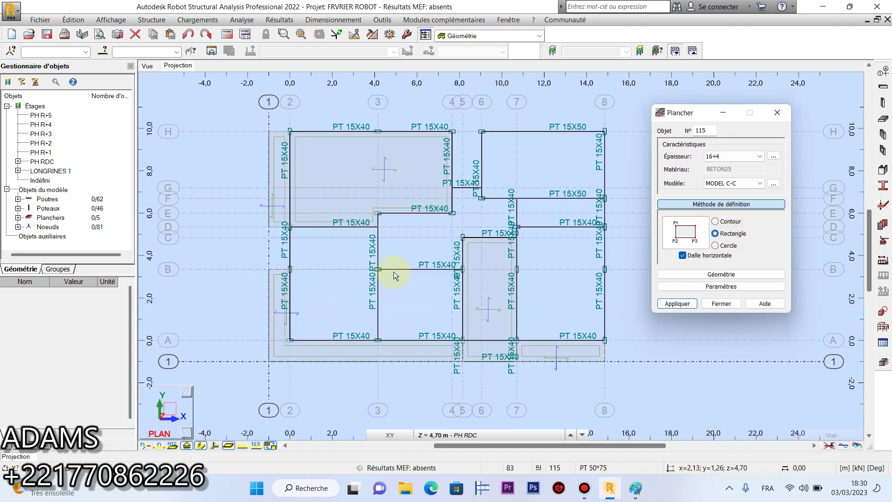
click(290, 342)
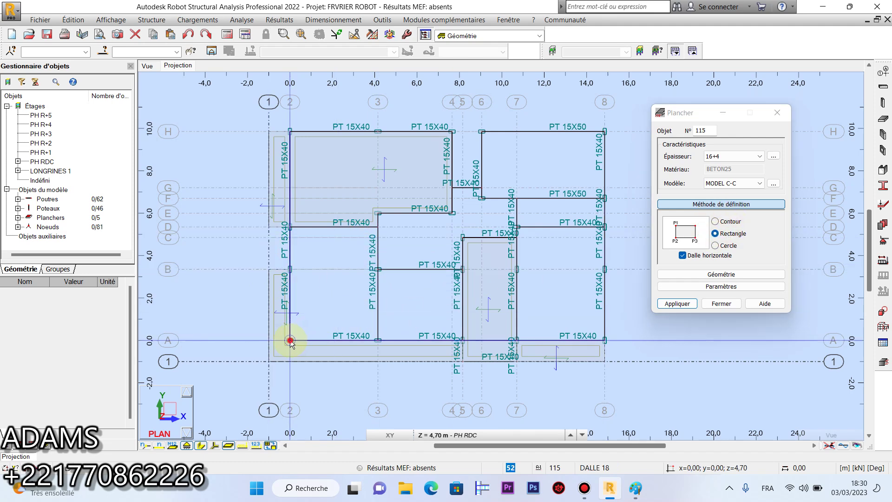
click(378, 229)
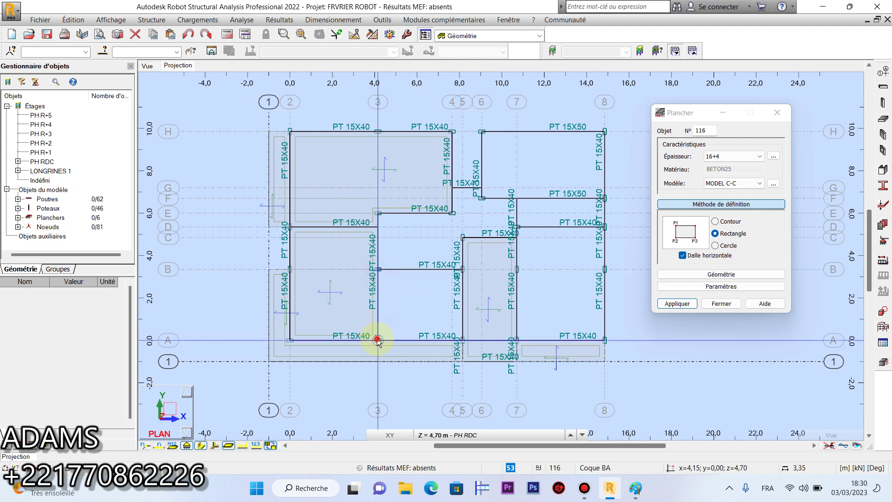
Place rectangular 16+4 slabs between axes 3–5 and A–B, and between axes 7–8 and A–D
click(462, 340)
click(516, 340)
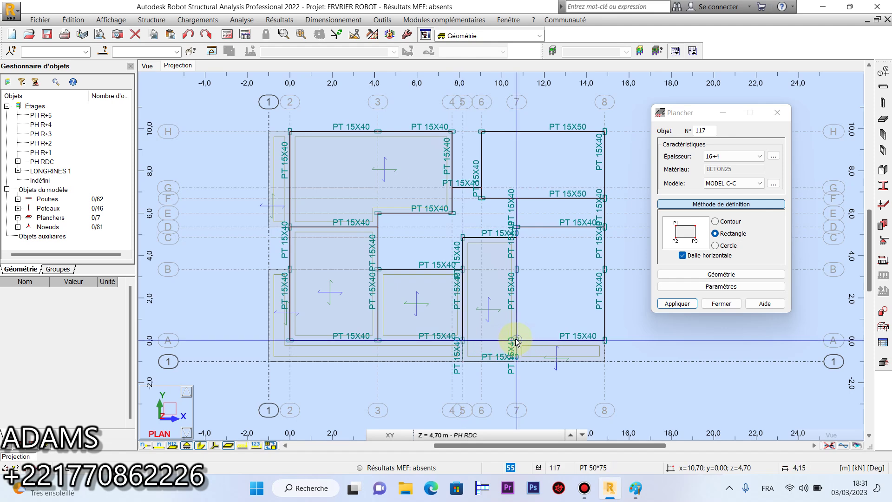
click(604, 340)
click(604, 227)
Set the slab thickness to 12+4 and place rectangular slabs between axes 7–8/D–F and axes 6–8/F–H
click(736, 158)
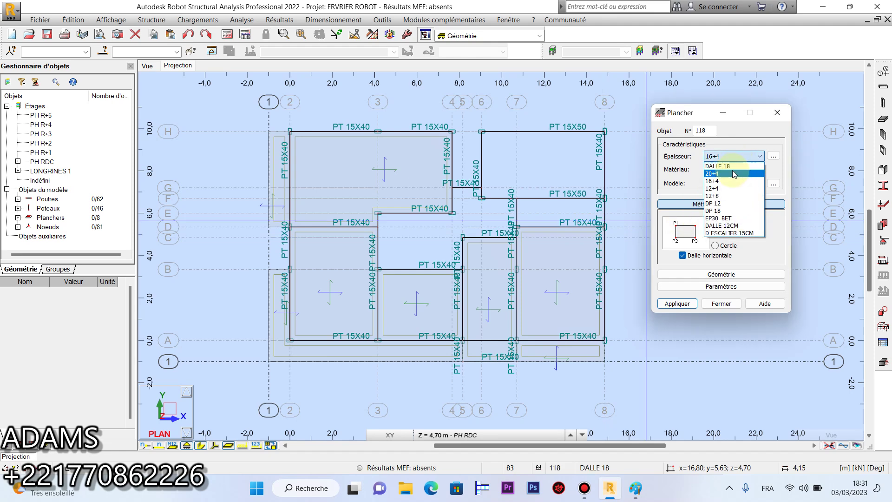
click(726, 189)
scroll(602, 207, up, 2)
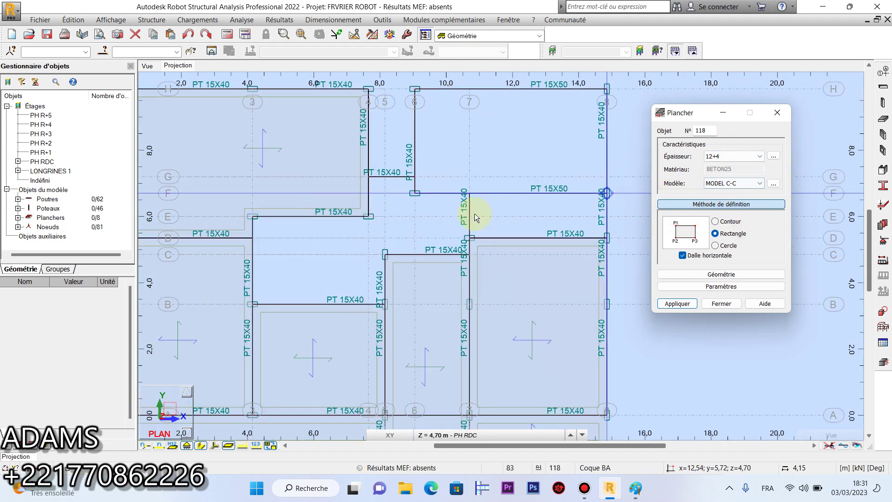
click(469, 198)
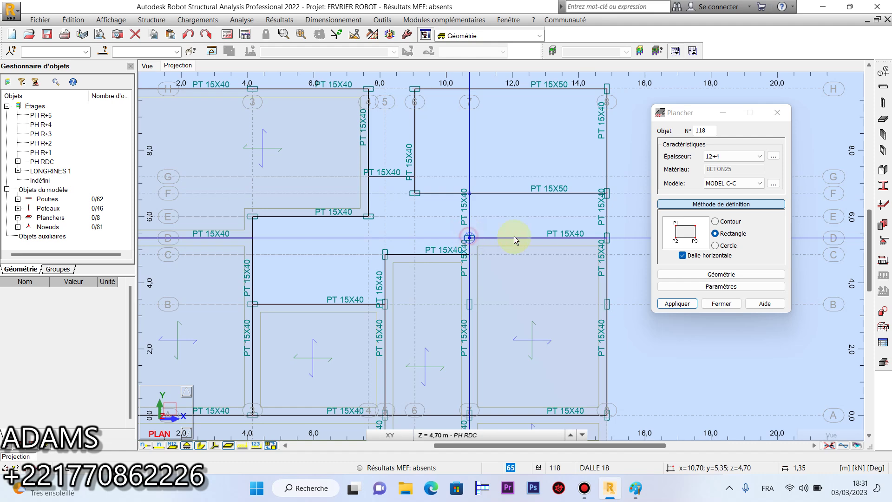
click(606, 239)
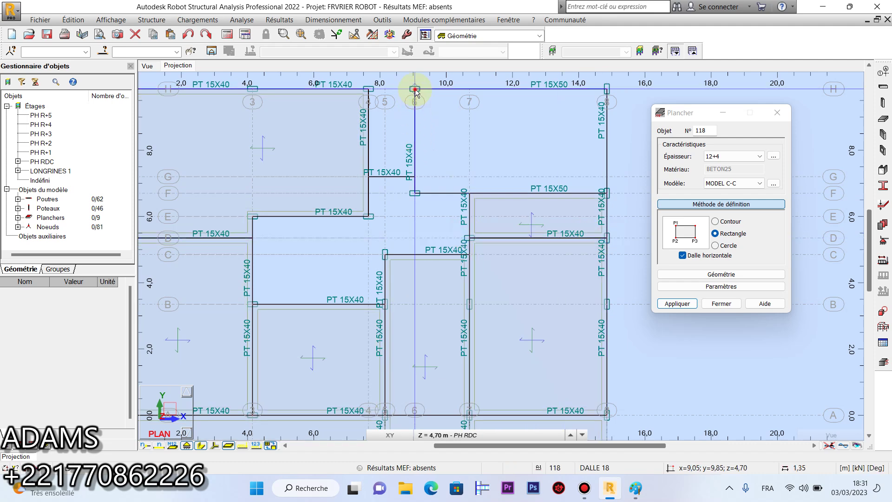
click(416, 195)
click(608, 194)
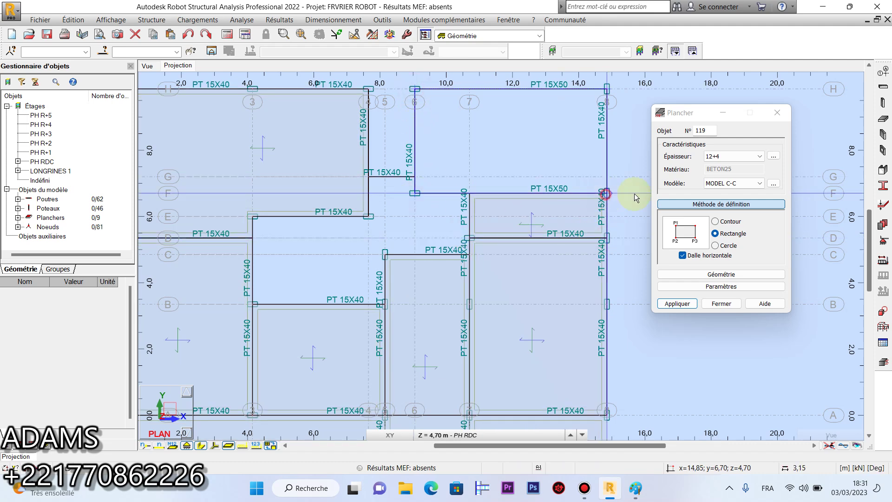
Outline a 12+4 slab by contour around the central hall between axes 3–7 and B–G, and close the slab definition
click(715, 221)
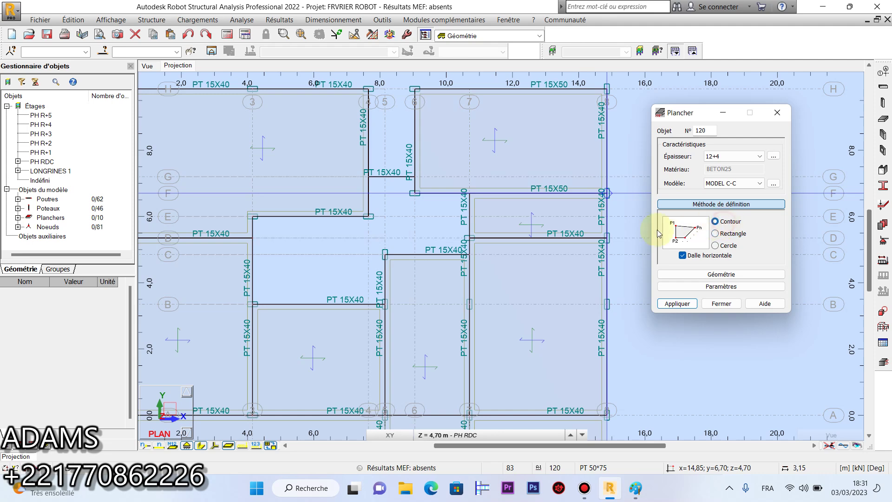
click(253, 217)
click(252, 304)
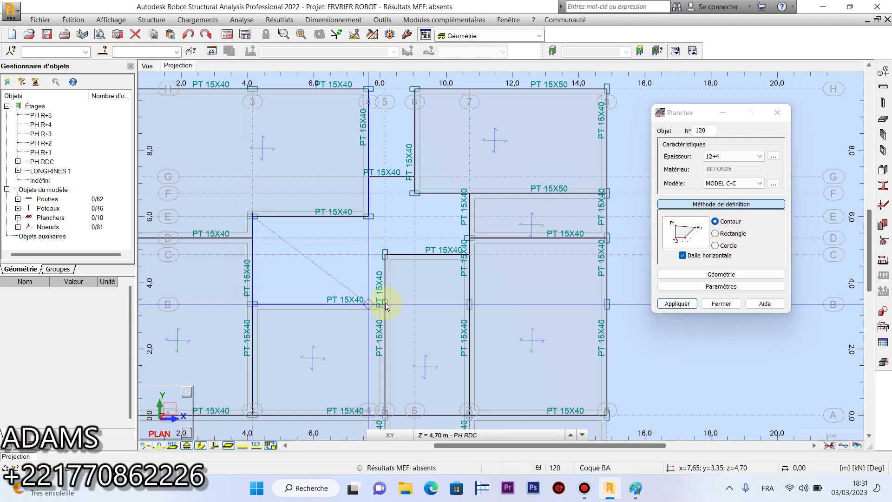
click(386, 304)
click(385, 255)
click(470, 255)
click(469, 192)
click(415, 192)
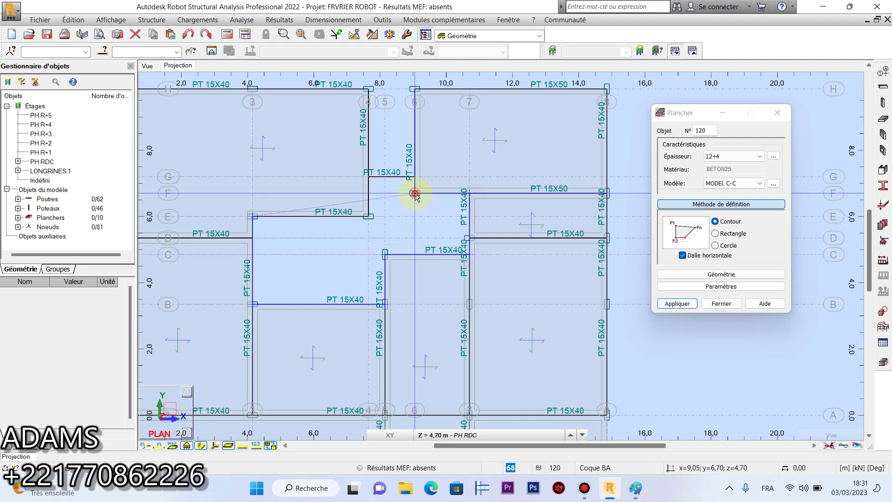
click(415, 177)
click(368, 177)
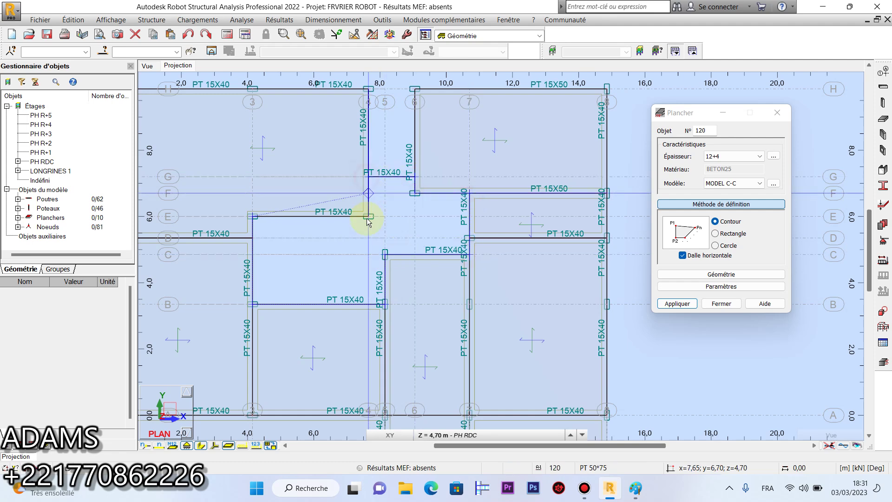
click(368, 216)
click(252, 216)
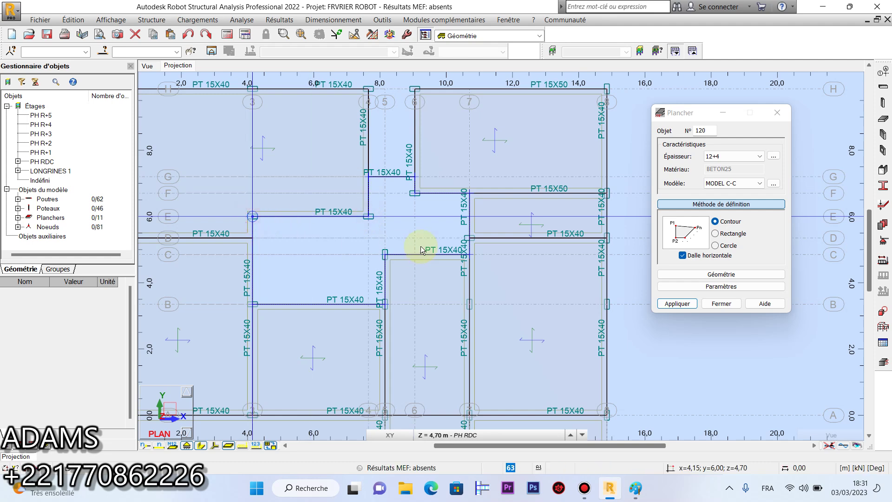
scroll(581, 273, down, 2)
click(706, 305)
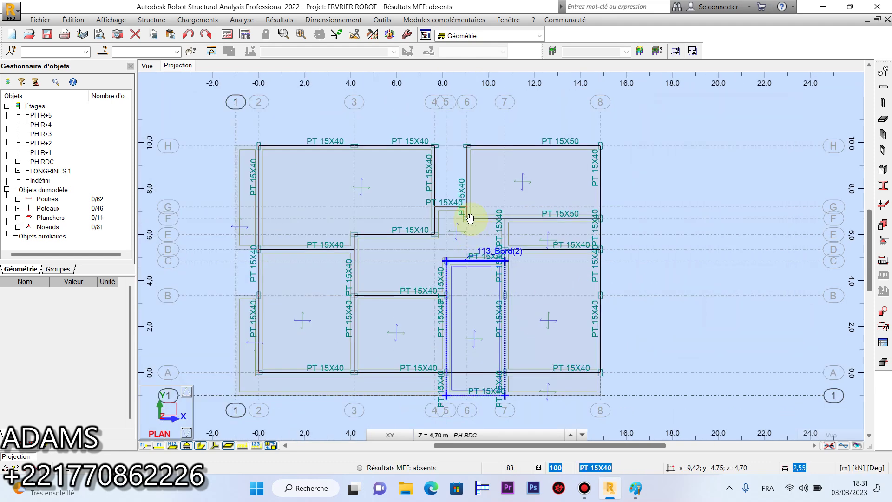
middle_drag(469, 226, 463, 171)
middle_drag(406, 175, 409, 217)
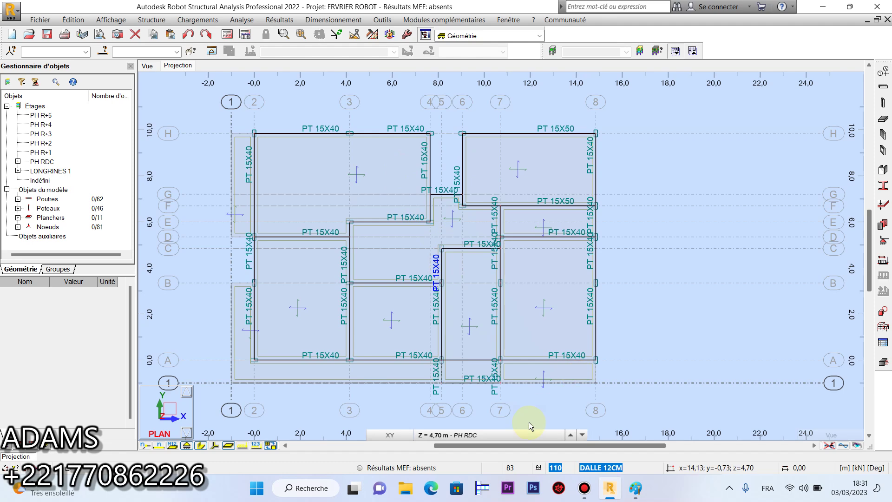
click(584, 488)
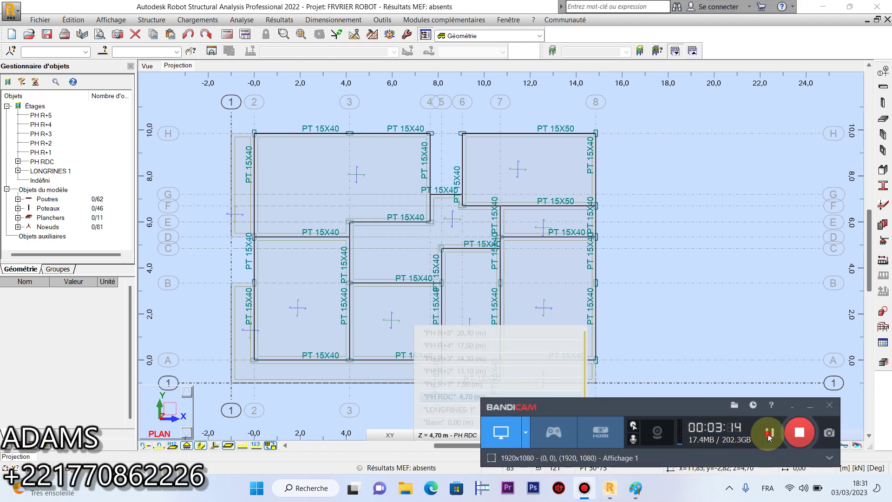
scroll(522, 293, down, 2)
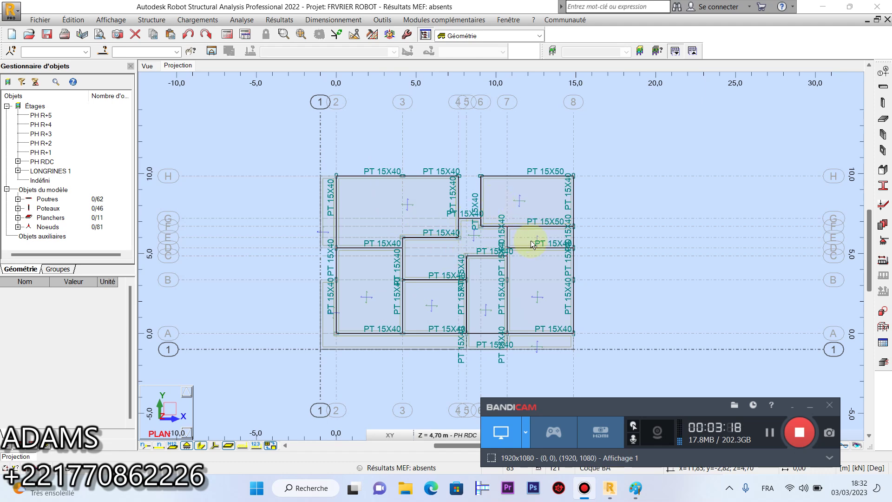
scroll(486, 240, up, 3)
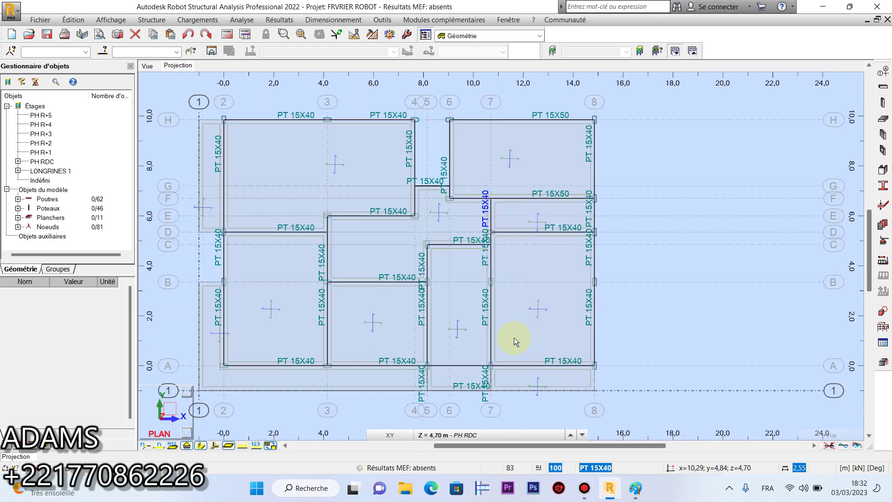
click(584, 487)
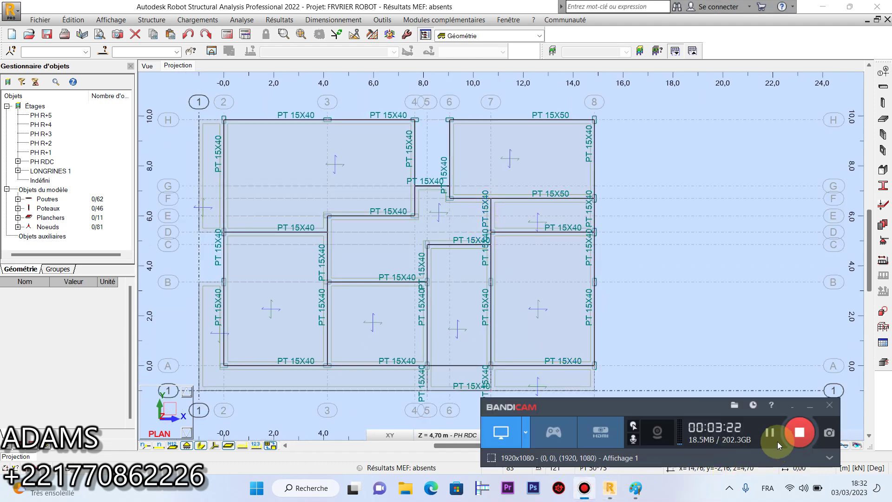
Check the thickness setting of the slab between axes 6–8 and F–H
click(545, 168)
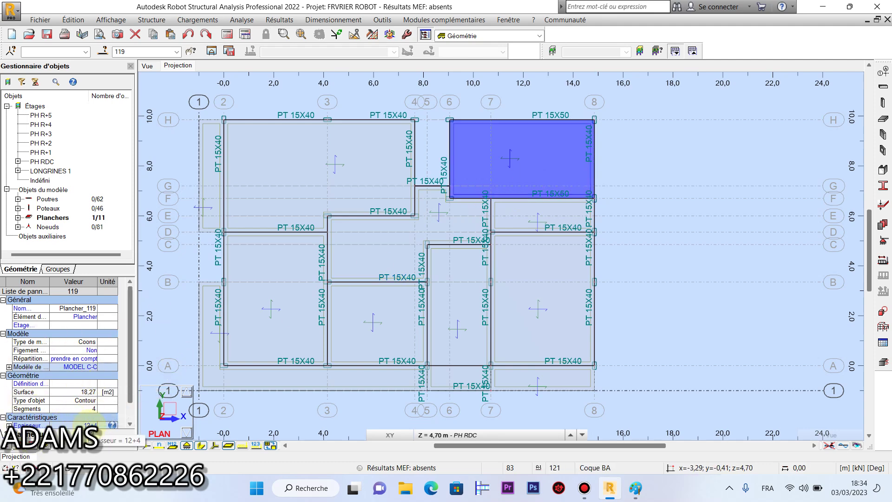
scroll(87, 400, down, 2)
click(87, 392)
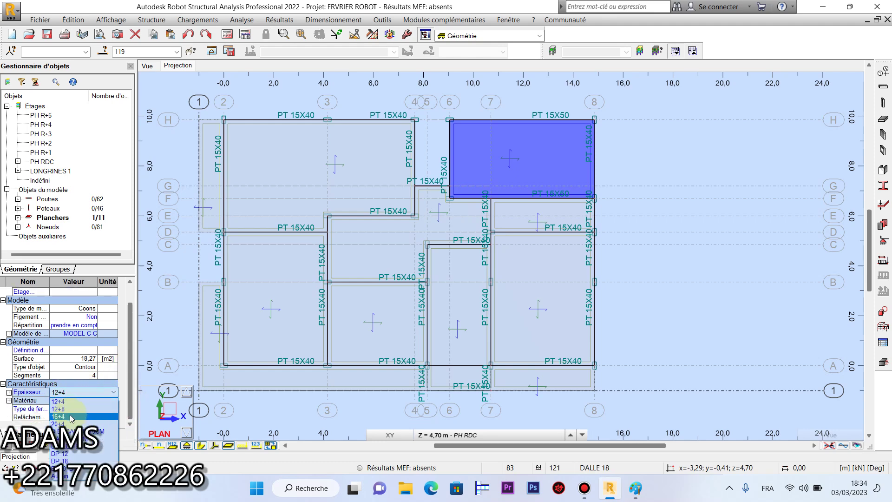
click(169, 330)
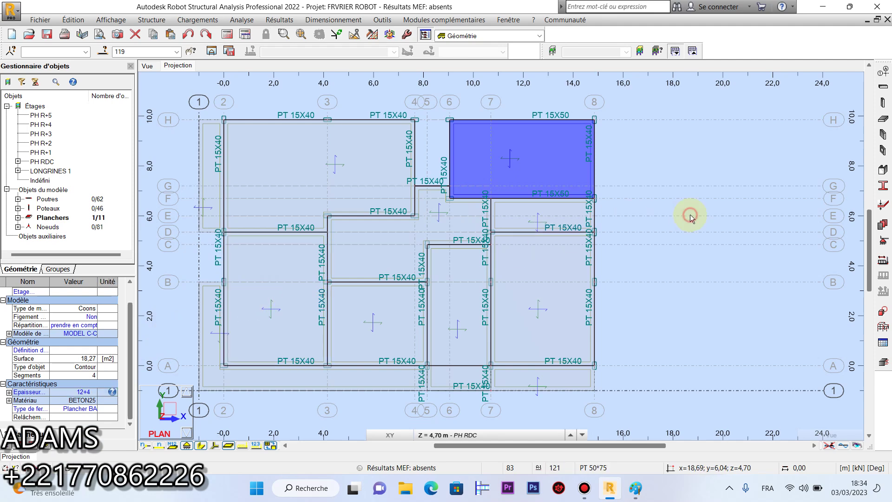
click(563, 175)
scroll(564, 174, up, 3)
scroll(542, 238, down, 2)
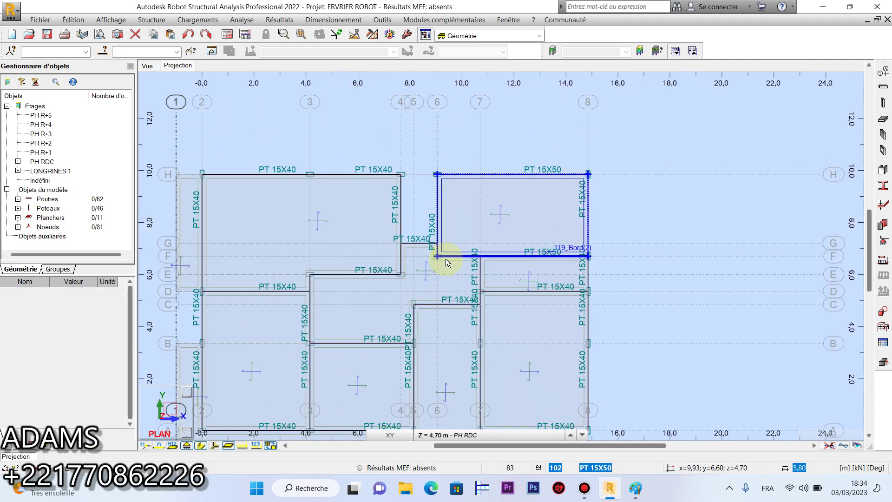
click(585, 487)
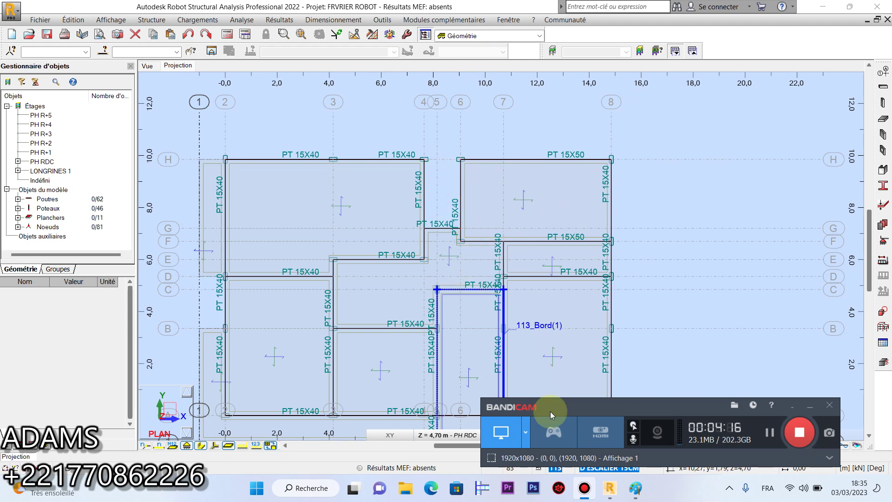
click(769, 432)
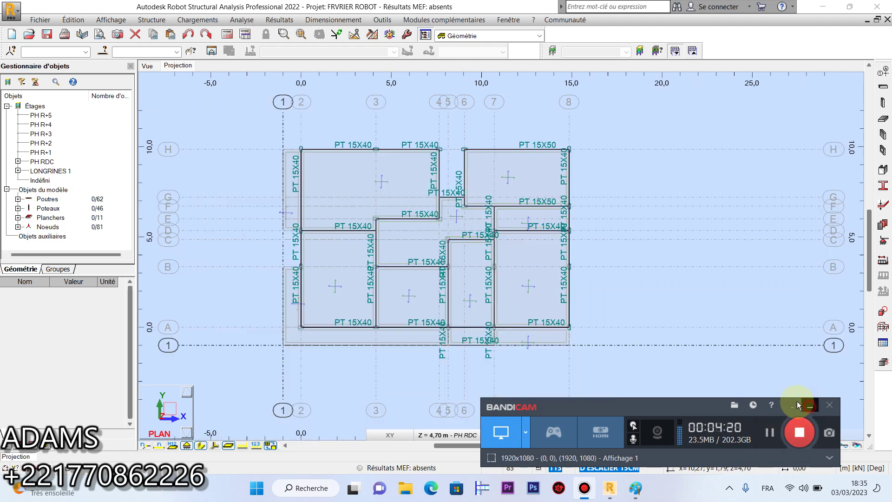
click(806, 411)
scroll(426, 233, up, 2)
scroll(402, 252, down, 3)
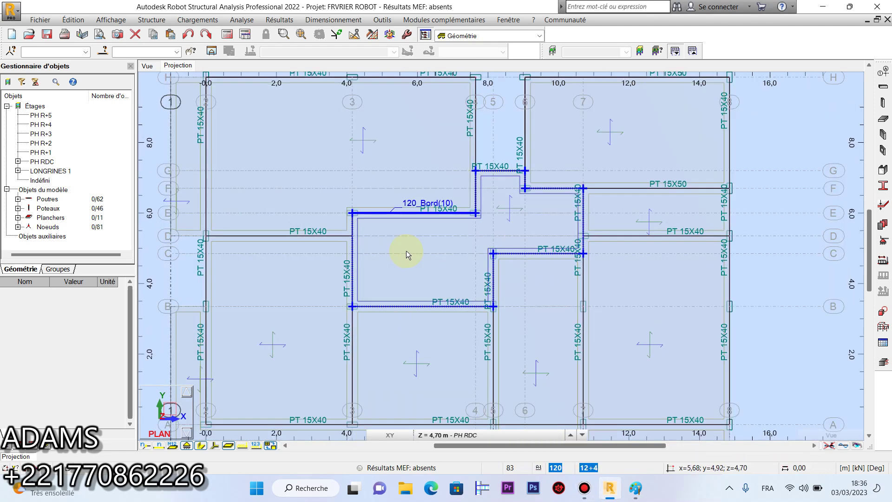
Turn off the display of the reinforcement direction (Direction du ferraillage) in the panel attributes and apply the change
right_click(656, 270)
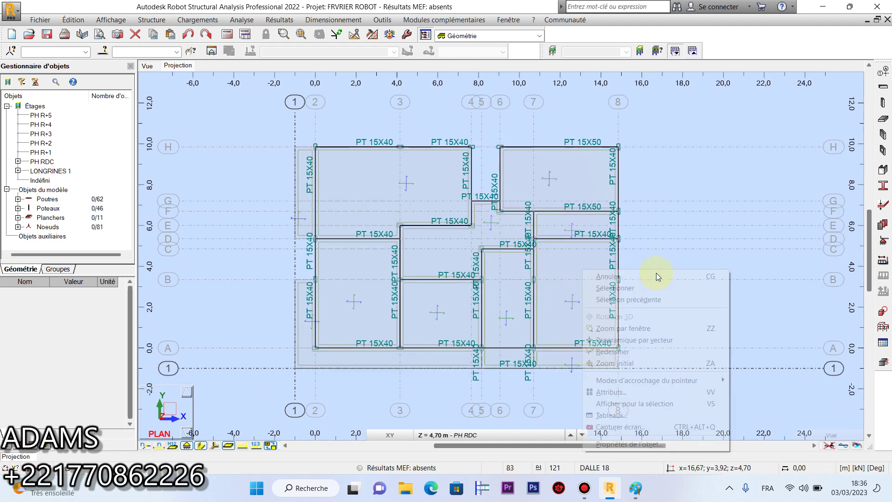
click(635, 392)
drag(225, 34, 265, 73)
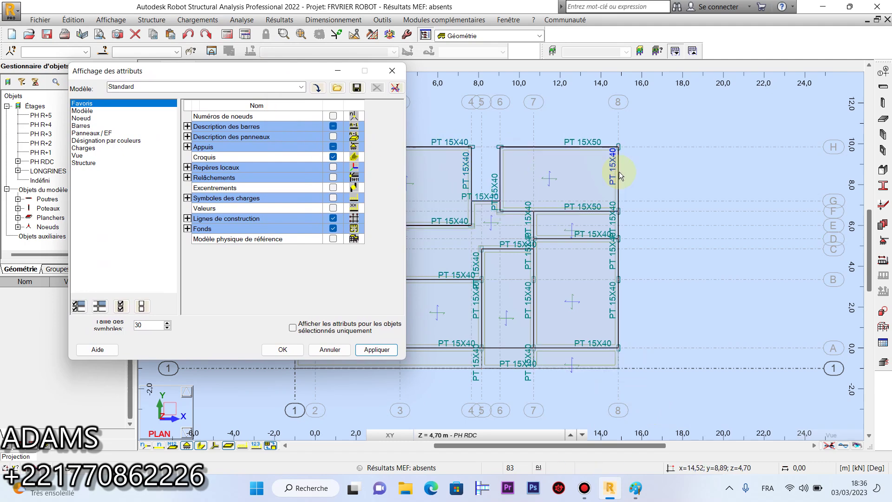
scroll(609, 175, down, 2)
middle_drag(572, 180, 652, 189)
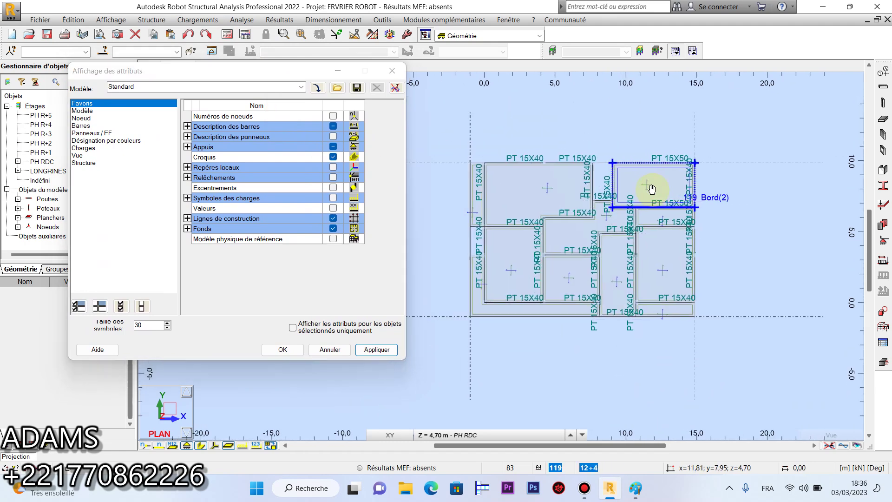
click(111, 134)
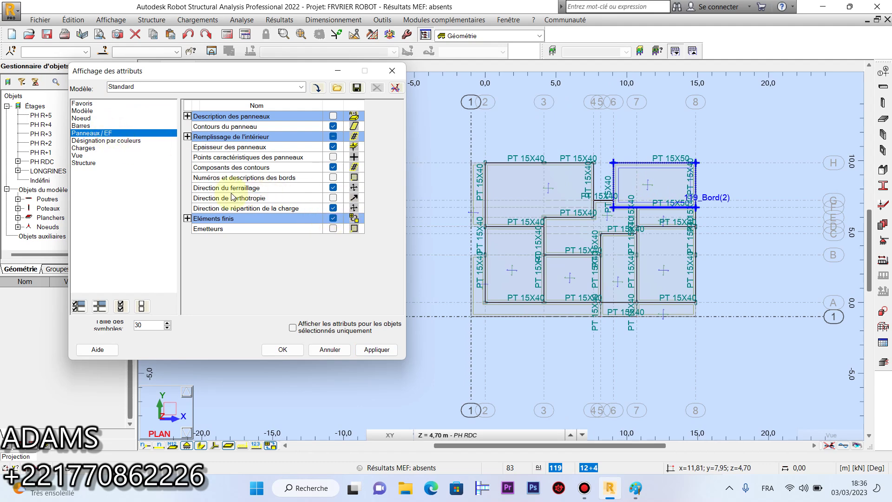
click(333, 187)
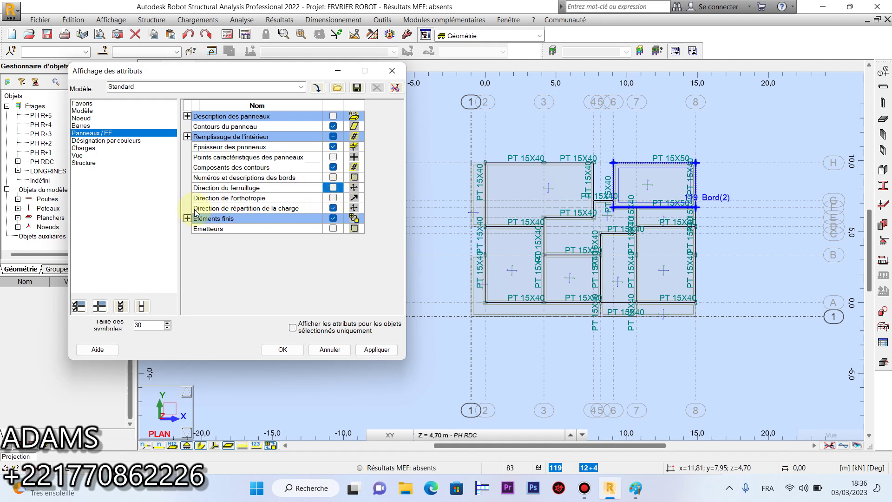
click(376, 350)
click(286, 349)
scroll(558, 242, up, 3)
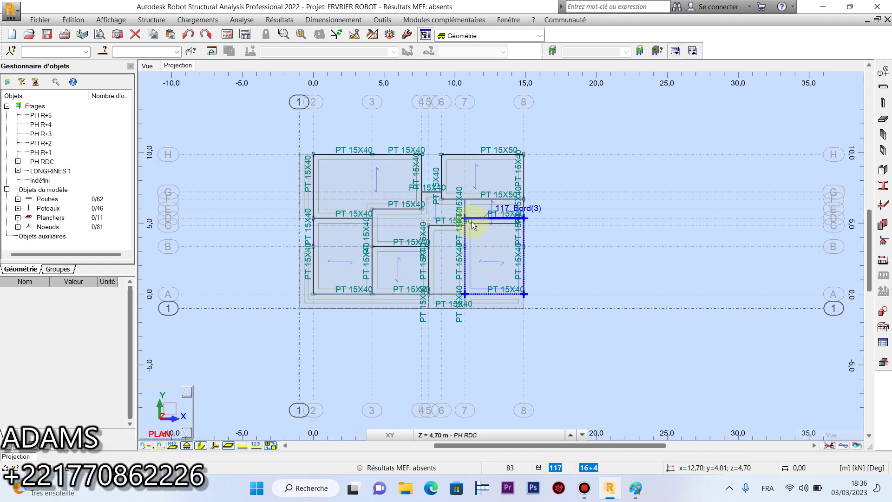
middle_drag(465, 227, 480, 231)
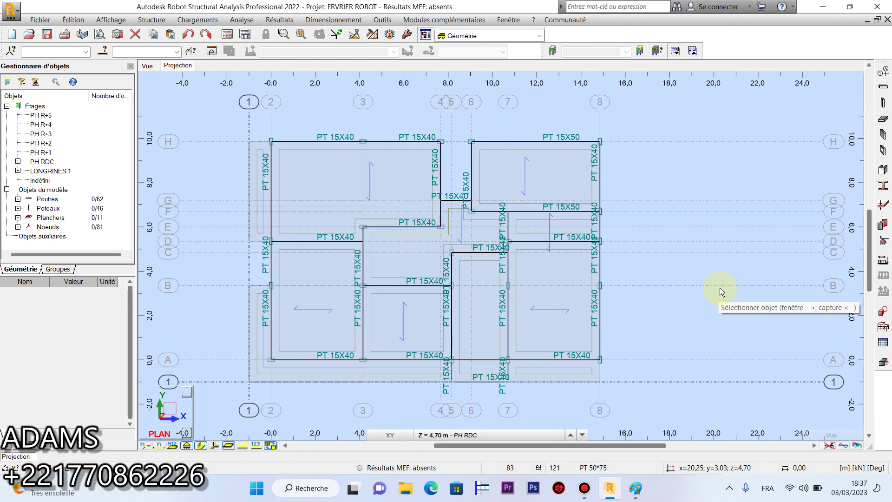
scroll(563, 270, up, 2)
scroll(620, 263, up, 2)
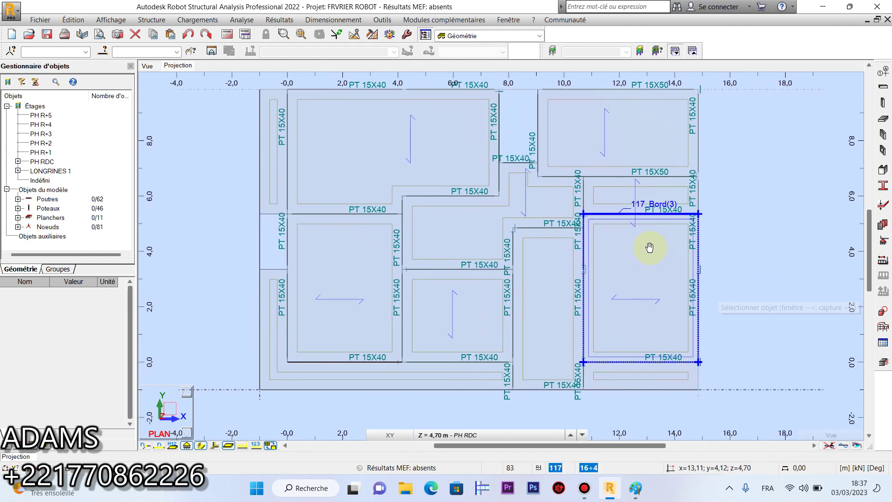
scroll(656, 263, down, 2)
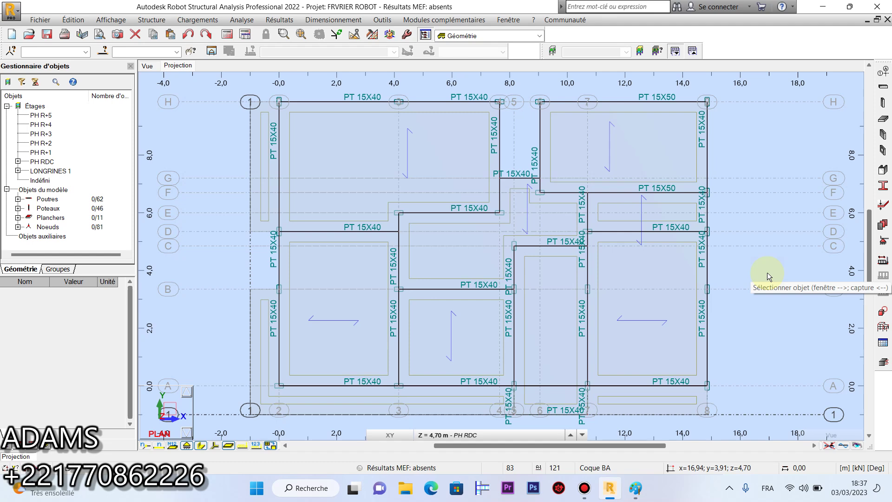
middle_drag(576, 239, 518, 238)
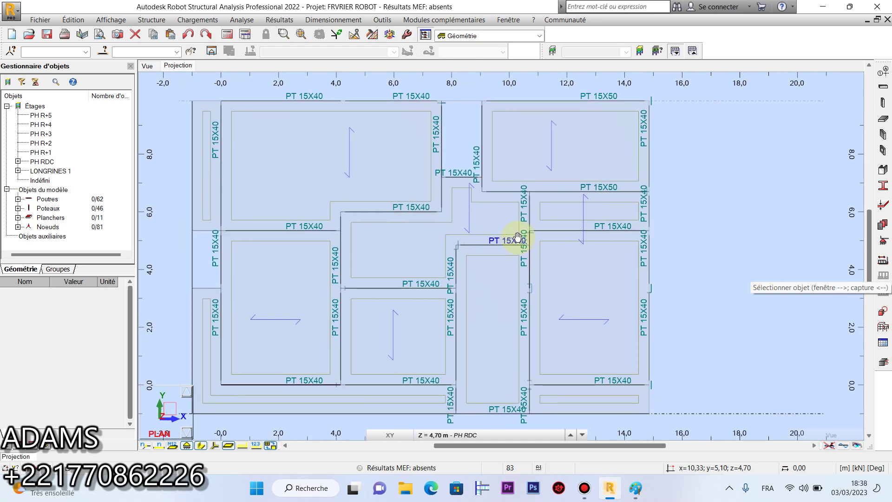
Select the slab between axes 6–8 and F–H, request its panel local-axis orientation, and save the project changes
click(592, 190)
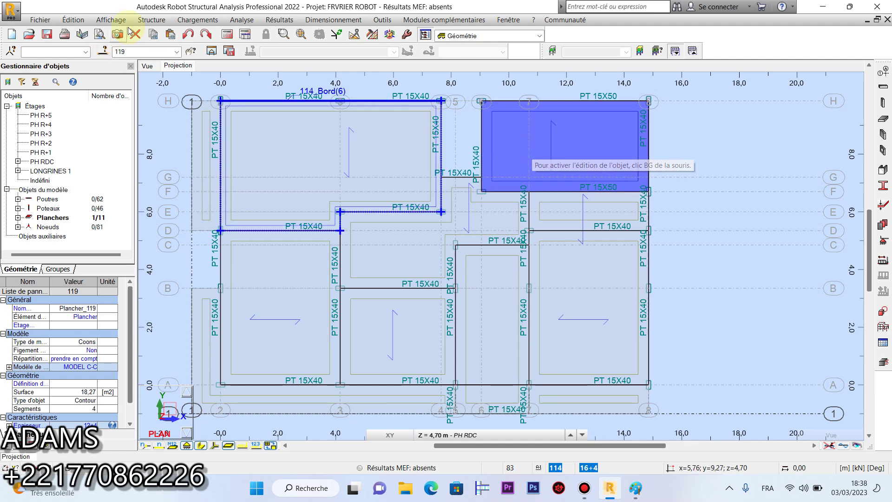
click(149, 22)
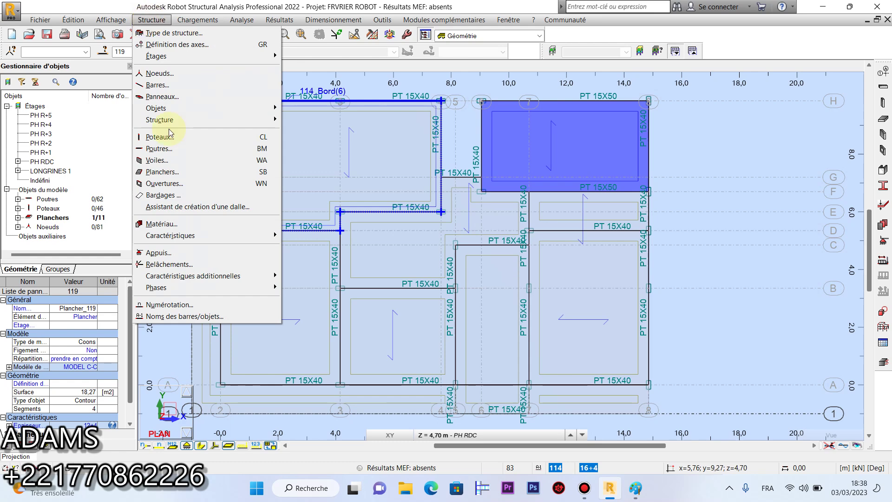
mouse_move(269, 280)
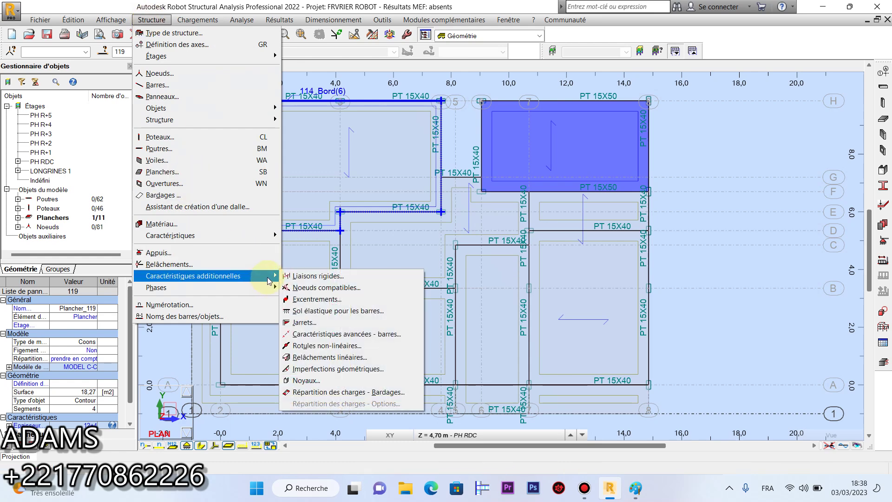
mouse_move(260, 239)
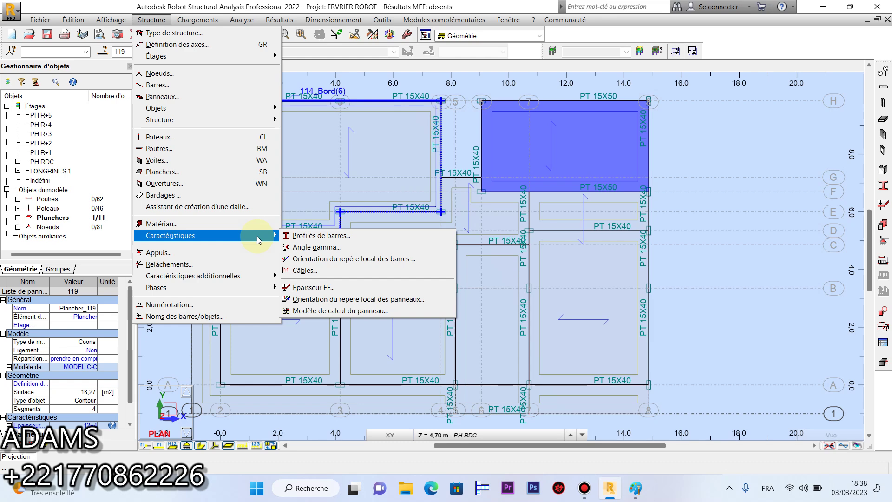
click(365, 299)
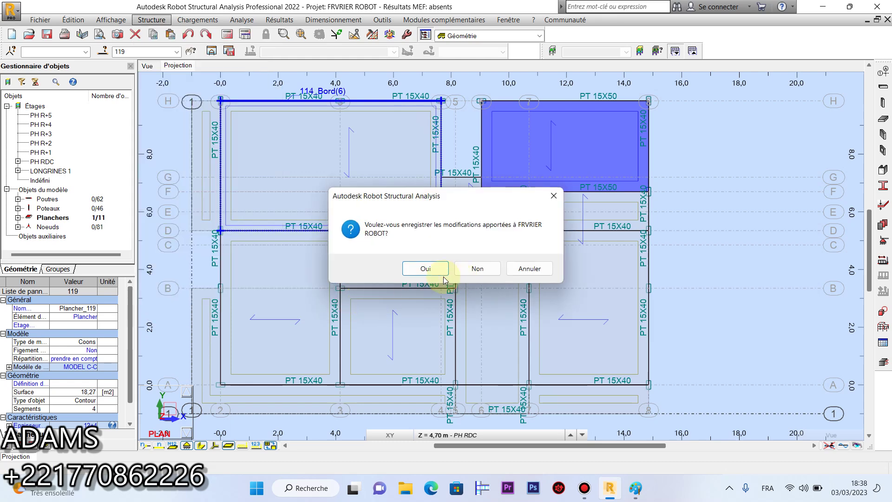
click(420, 269)
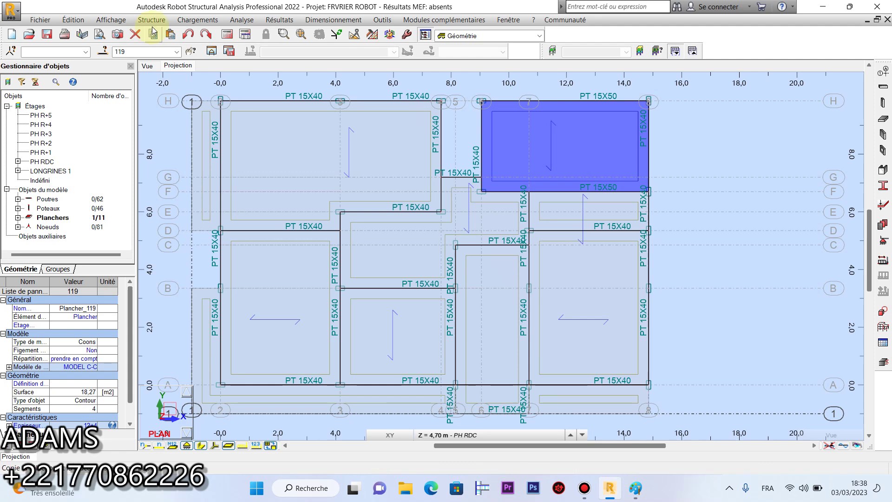
Orient the selected slab's local X axis with the cartesian vector 5,80; 0,00; 0,00, picked along axis H from axis 6 to axis 8
click(151, 19)
mouse_move(246, 240)
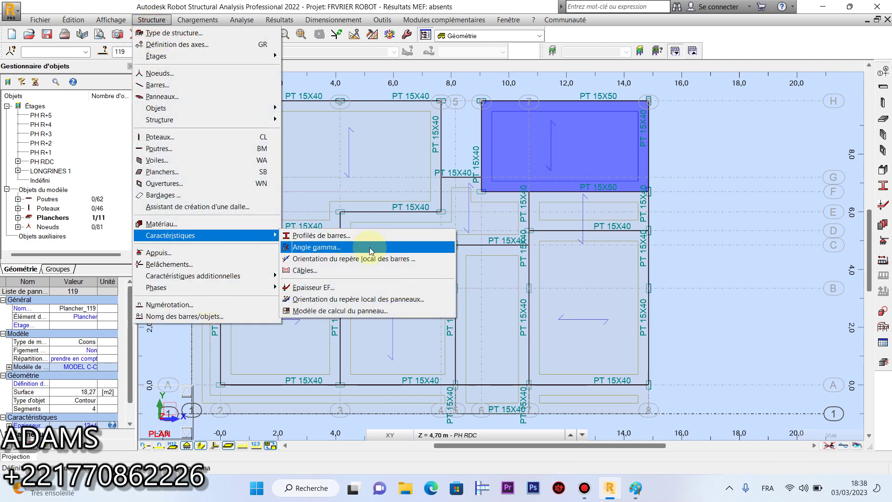
click(367, 300)
drag(390, 57, 221, 60)
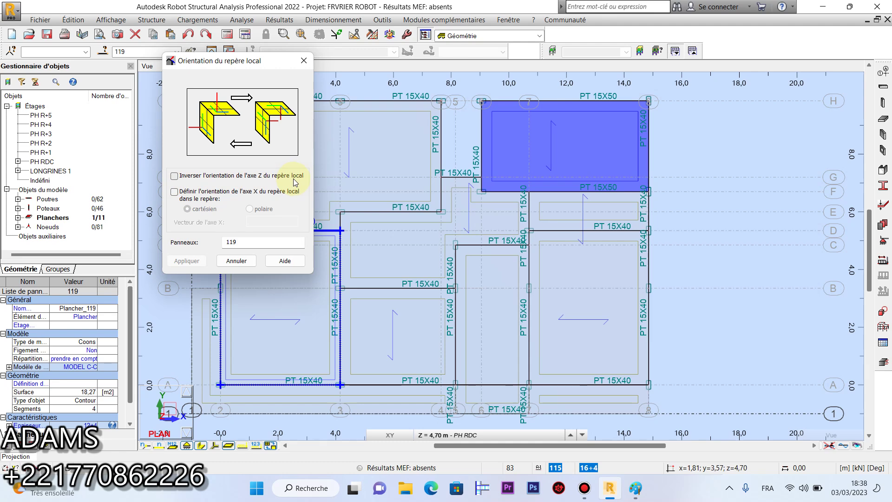
click(174, 192)
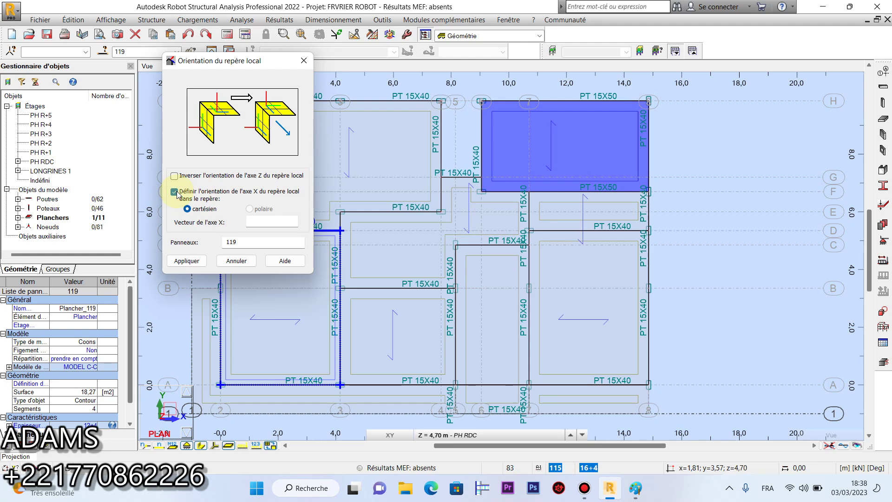
click(263, 210)
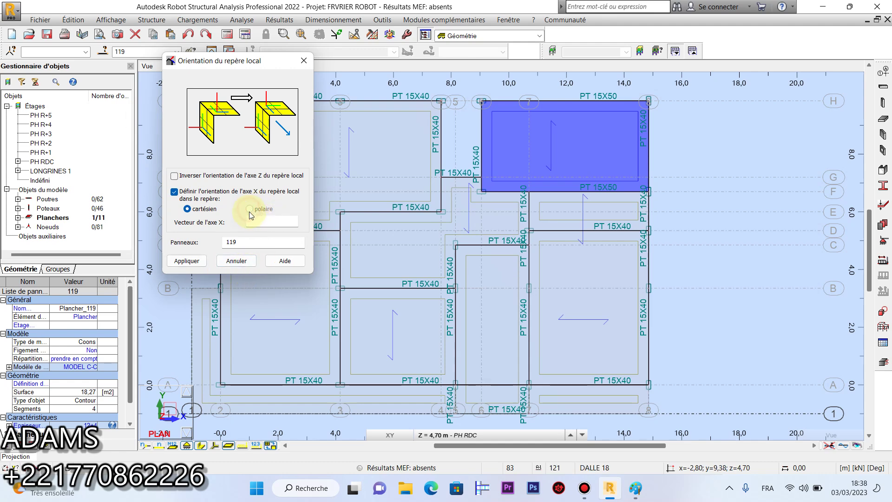
click(253, 222)
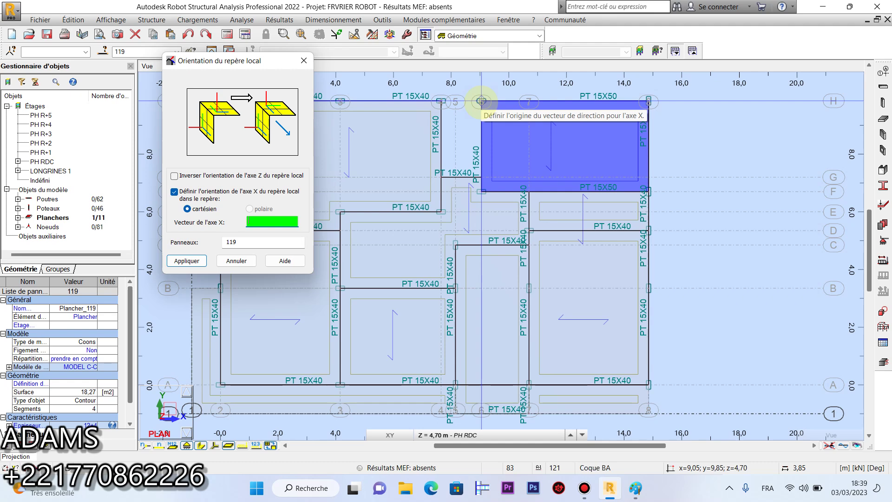
click(482, 101)
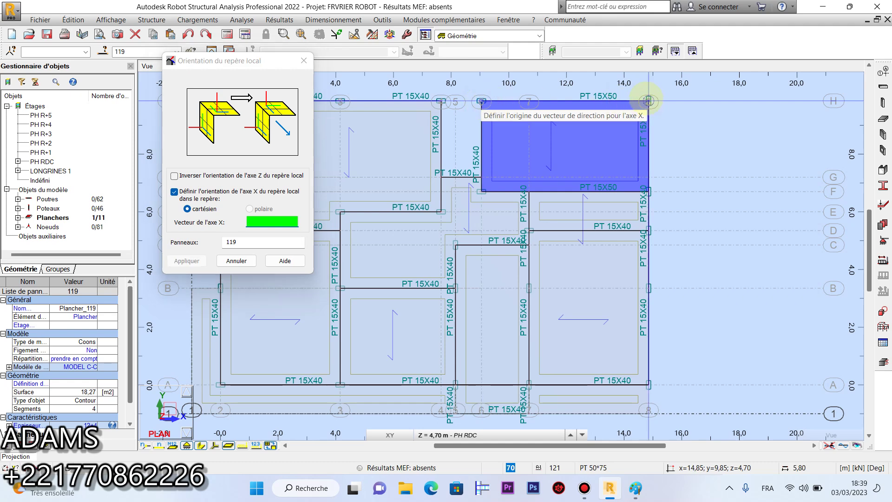
click(648, 101)
click(186, 261)
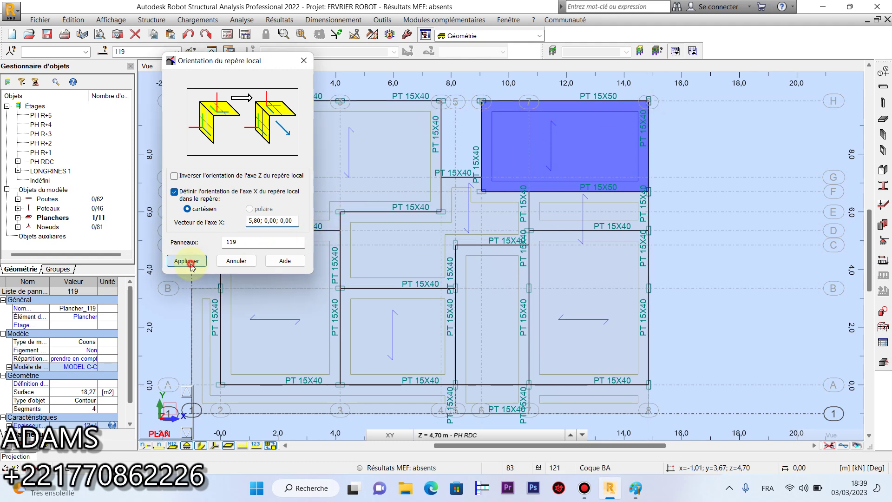
click(251, 264)
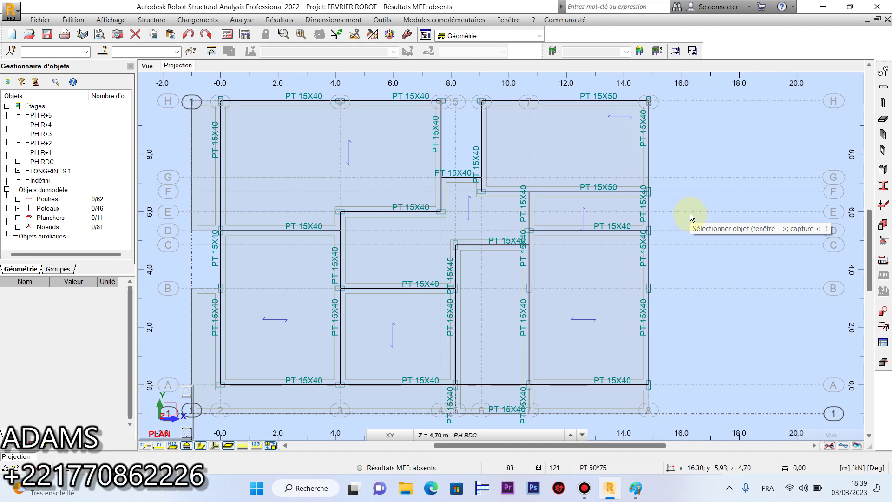
Reorient the local X axis of the slab between axes 6–8 and F–H with the cartesian vector 0,00; -3,15; 0,00, picked along axis 6
click(552, 139)
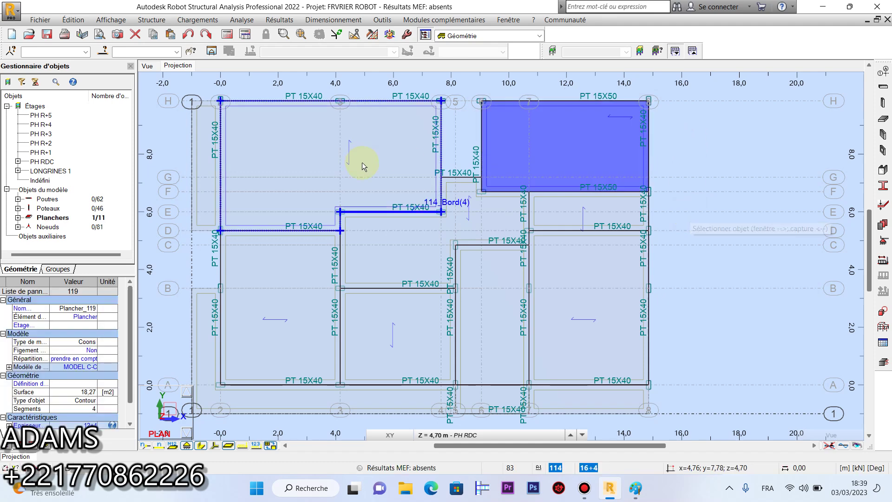
click(154, 20)
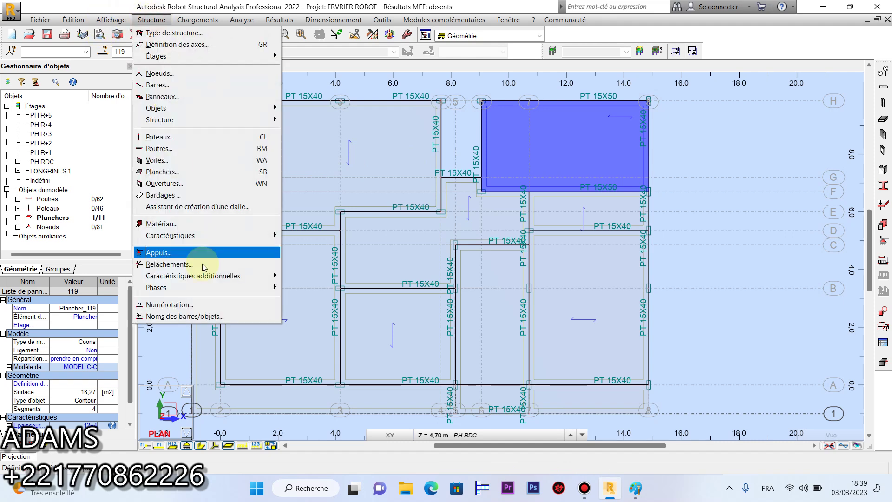
mouse_move(197, 238)
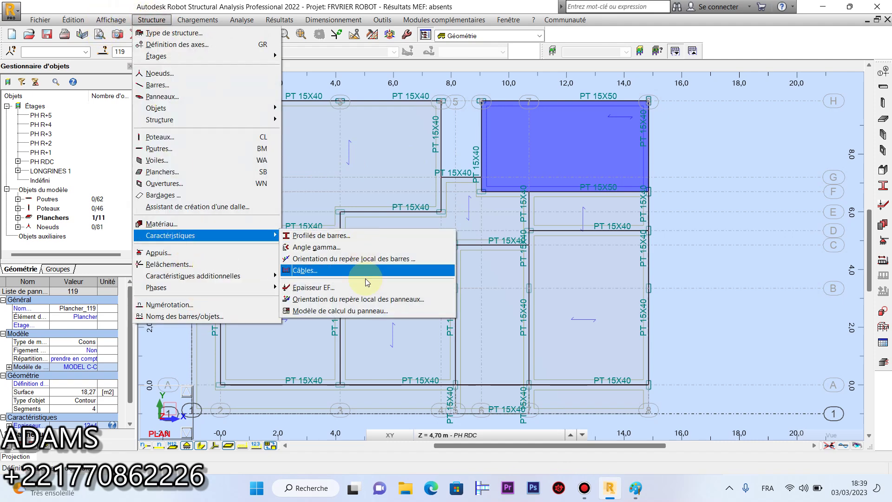
click(334, 299)
click(205, 194)
click(257, 222)
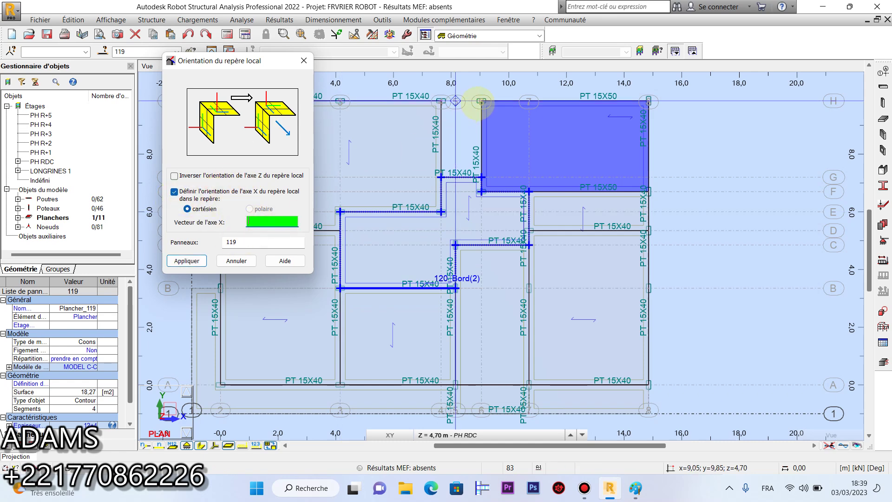
click(481, 101)
click(481, 191)
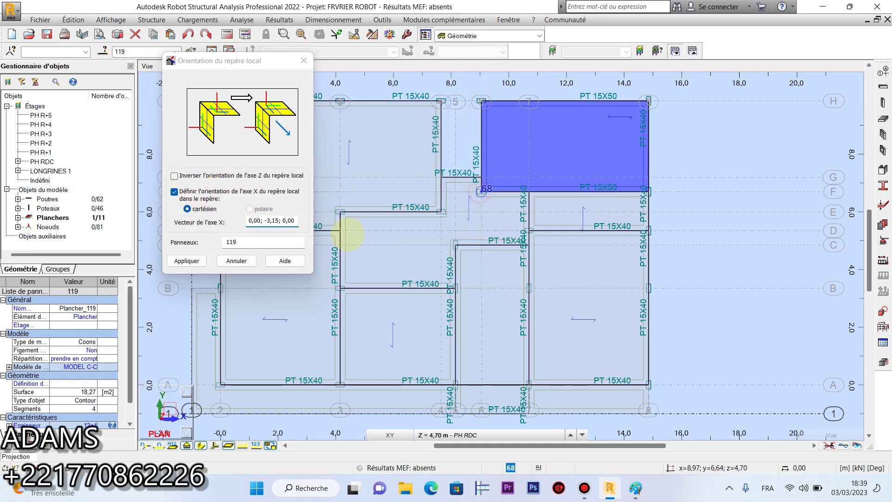
click(186, 261)
click(238, 261)
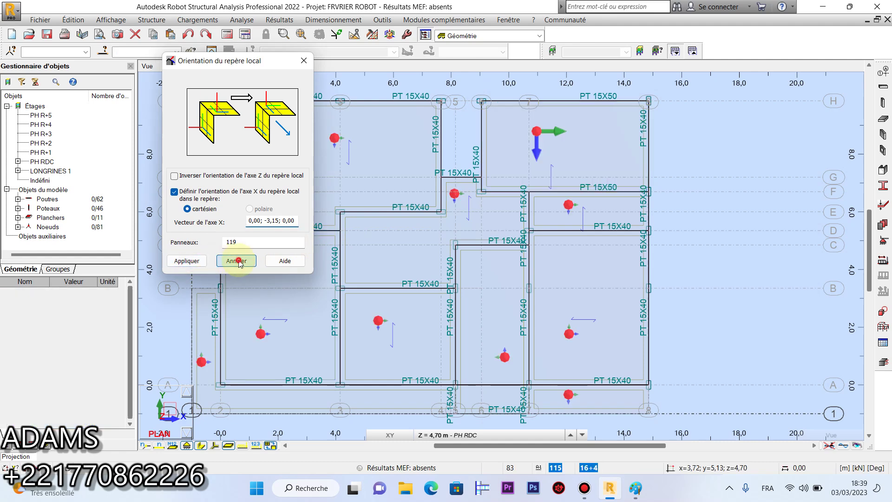
Examine the load distribution arrows of the PH RDC slabs in the plan projection, including the central irregular slab
middle_drag(514, 199, 534, 176)
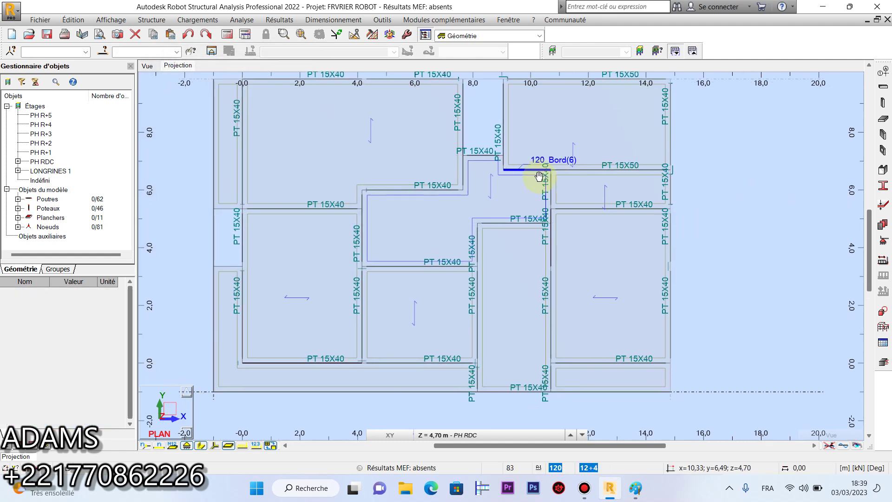
scroll(542, 183, up, 1)
scroll(538, 176, down, 1)
scroll(529, 205, down, 1)
click(512, 216)
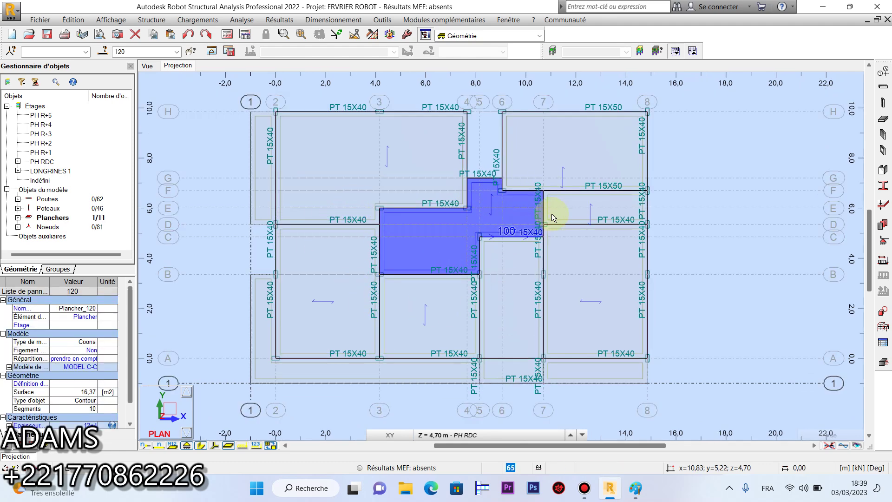
scroll(378, 218, down, 2)
click(588, 228)
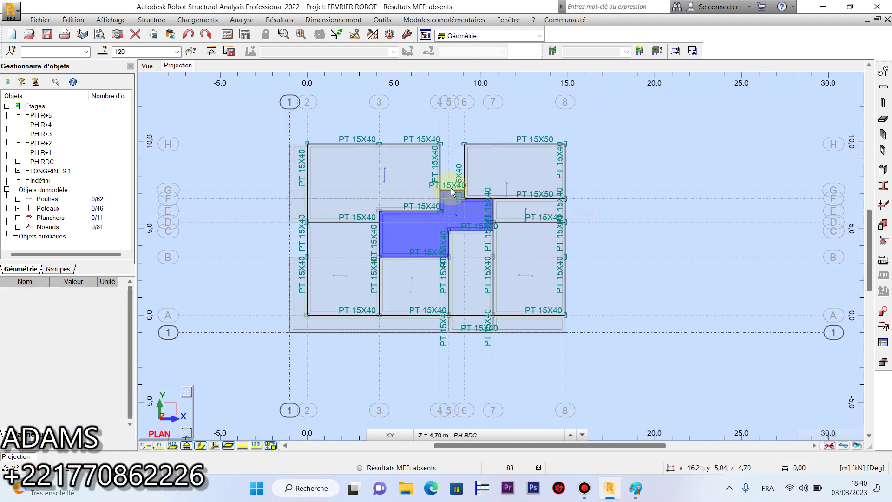
scroll(441, 191, up, 2)
middle_drag(441, 190, 449, 193)
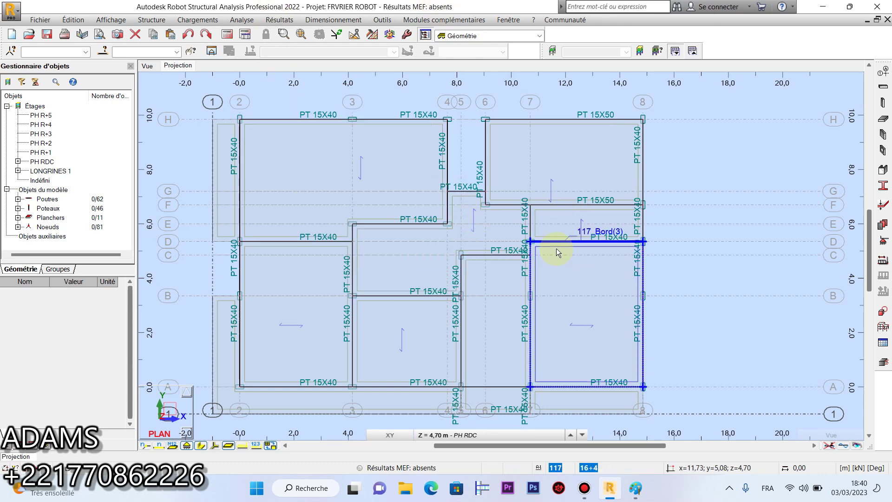
scroll(511, 251, down, 2)
middle_drag(454, 255, 455, 223)
scroll(454, 224, up, 1)
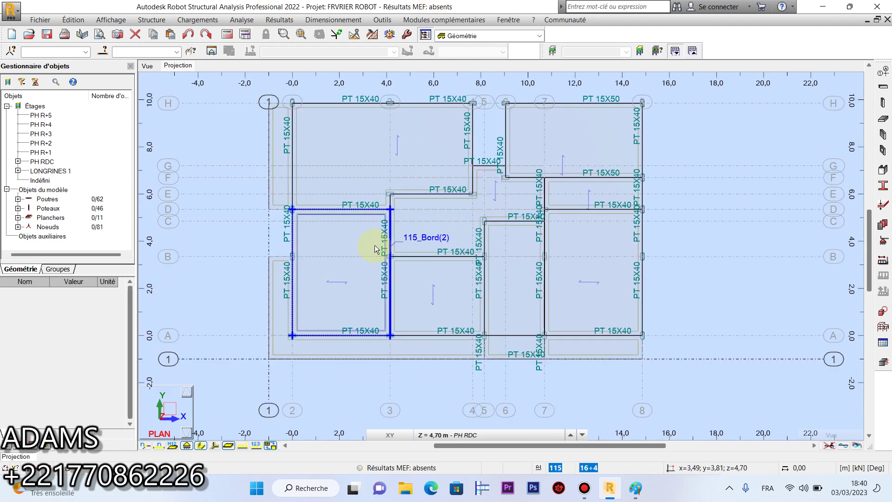
Display the model in the 3D view and examine the PH RDC storey from several angles
click(149, 67)
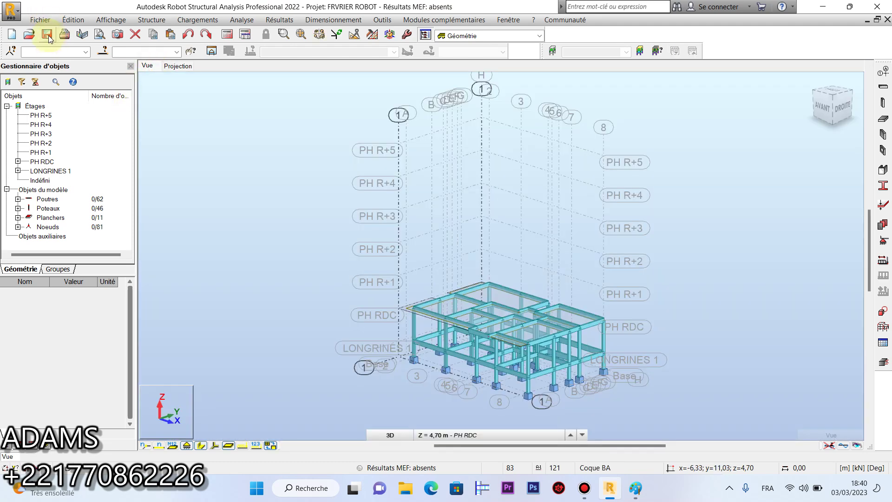
middle_drag(551, 315, 481, 264)
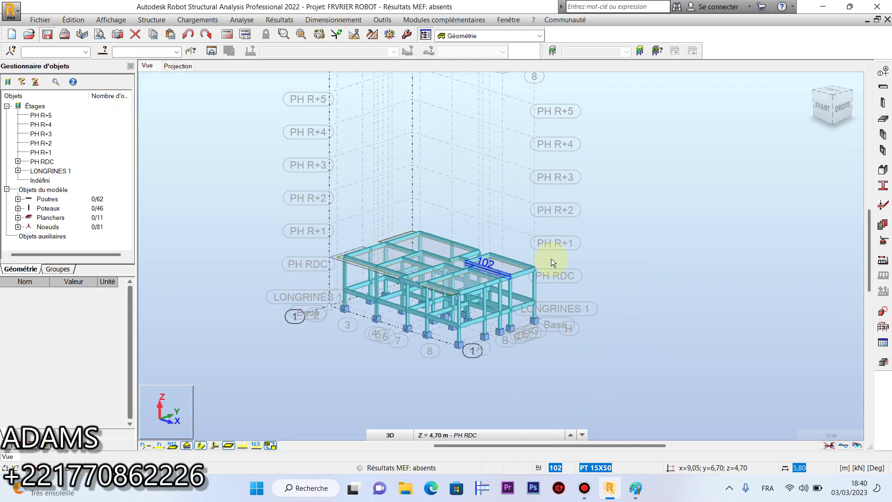
right_click(543, 245)
click(592, 290)
drag(440, 255, 449, 227)
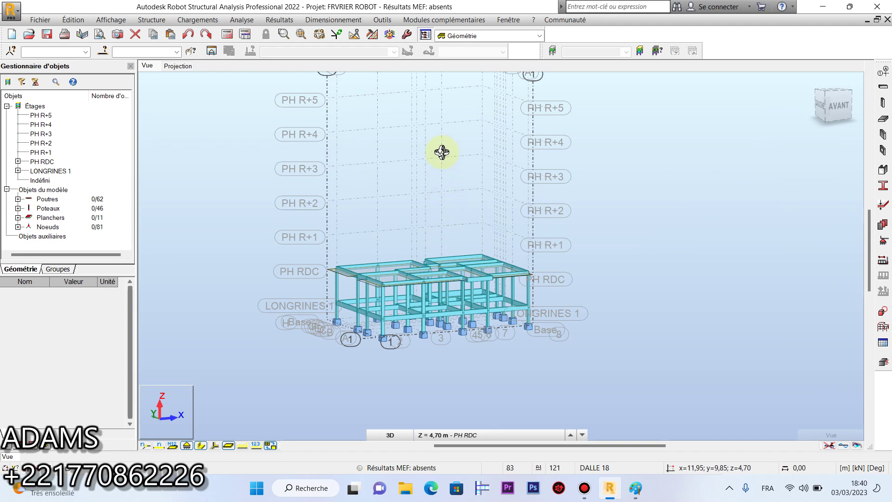
middle_drag(440, 150, 441, 201)
scroll(453, 191, down, 1)
right_click(640, 208)
click(639, 218)
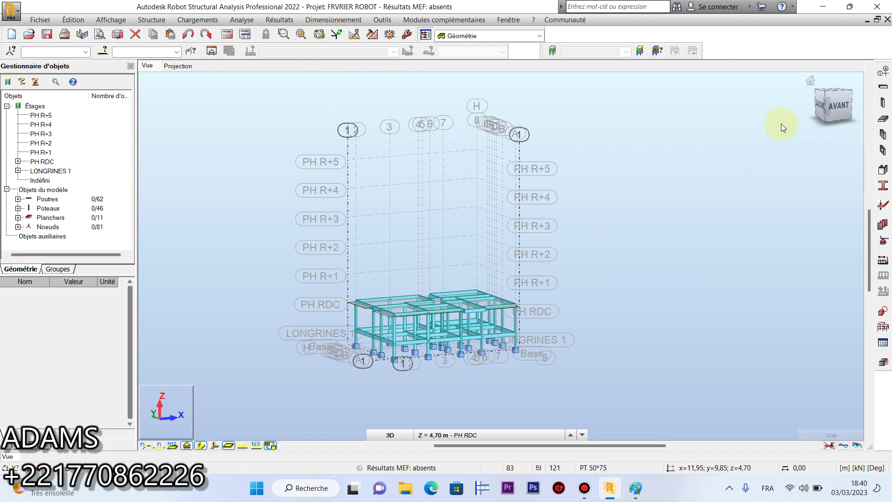
Try to select the whole PH RDC storey with a crossing window in the front elevation, checking the selection in 3D
click(840, 114)
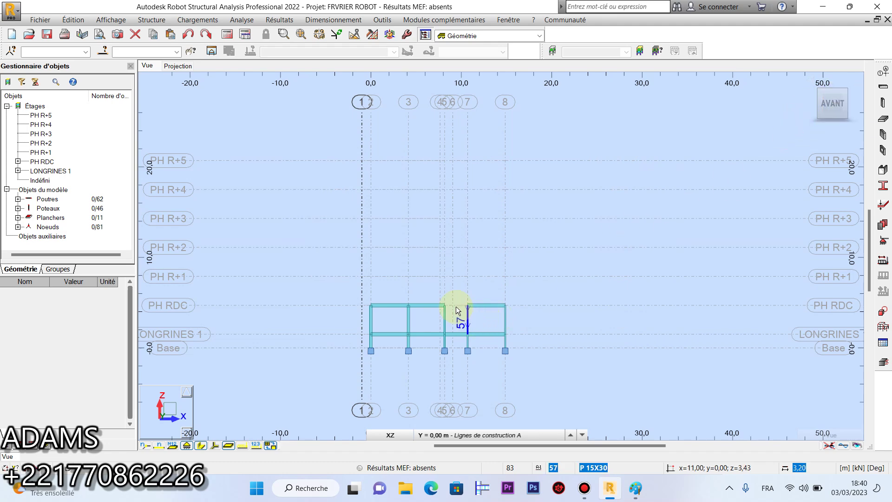
scroll(455, 302, up, 2)
drag(614, 341, 268, 241)
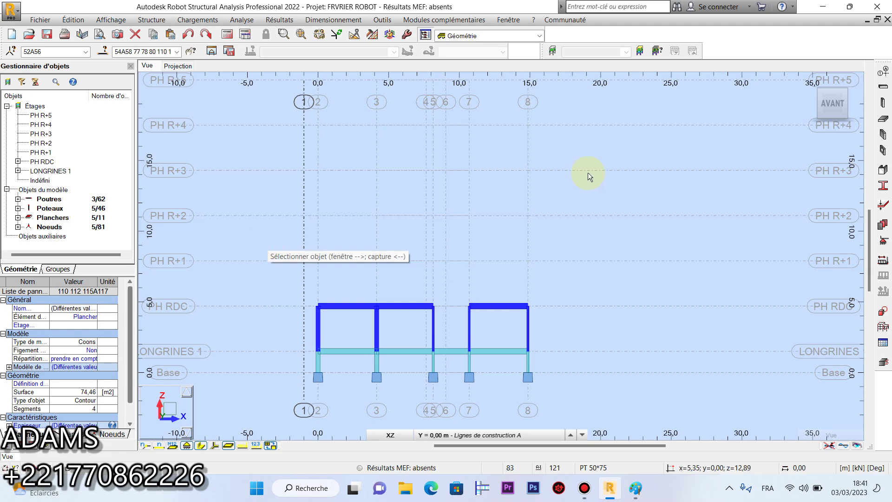
click(812, 82)
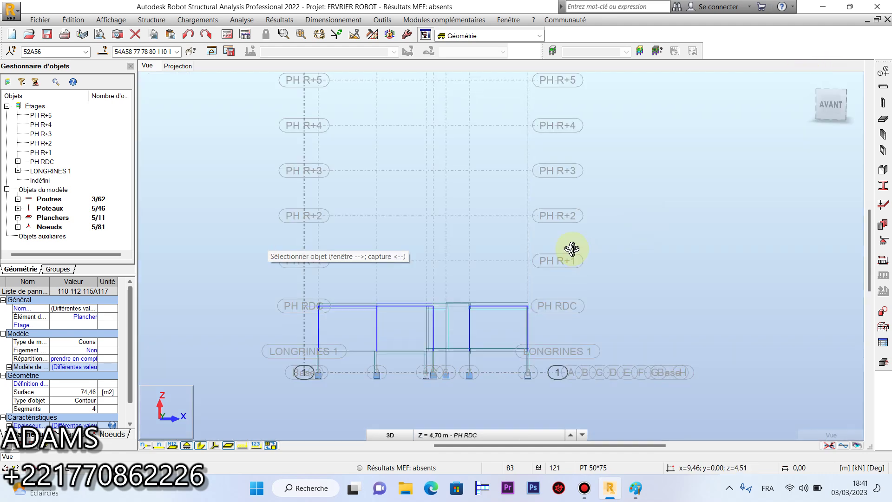
right_click(738, 166)
click(726, 186)
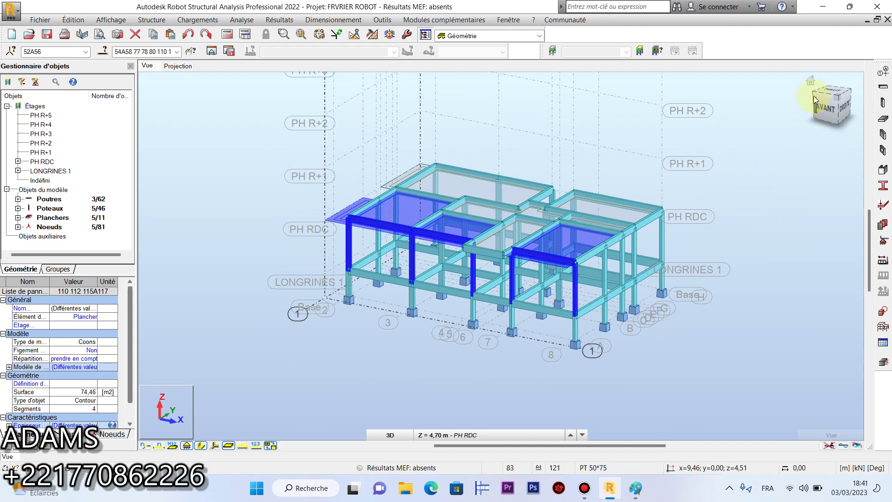
right_click(722, 157)
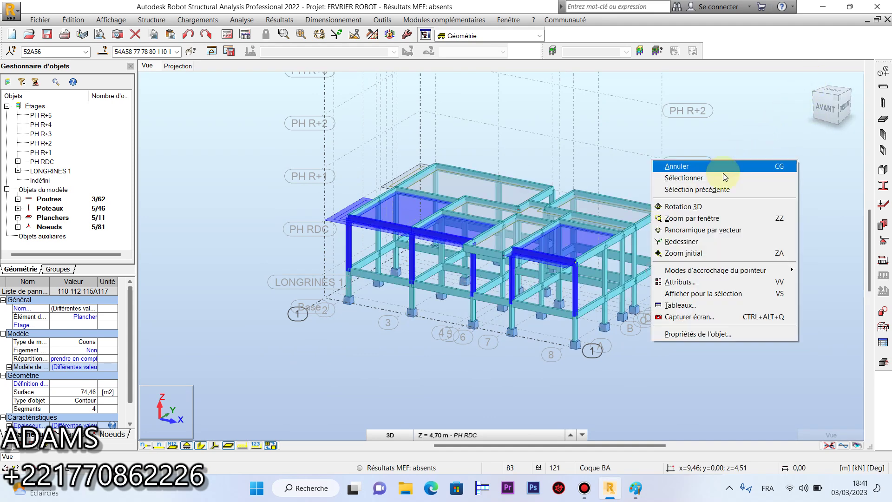
click(710, 180)
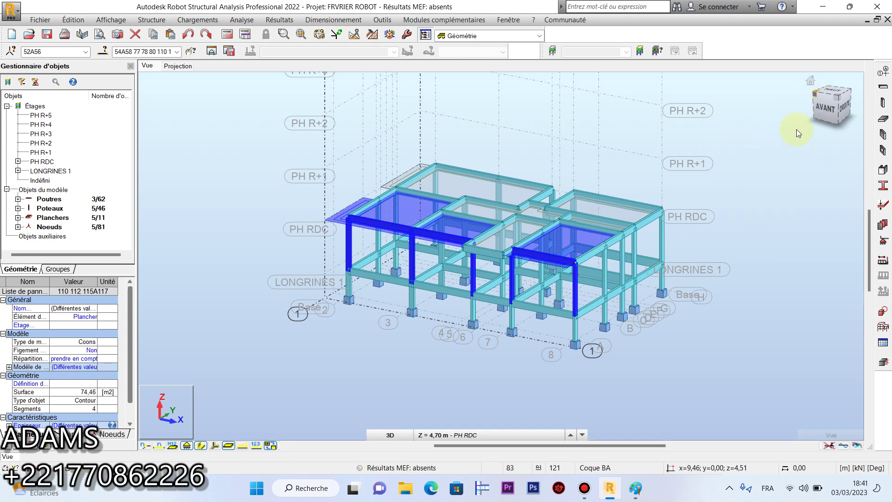
Select all PH RDC beams, columns and slabs with a crossing window in a near-horizontal 3D view, and check the selection from several angles
right_click(762, 178)
click(730, 225)
drag(686, 215, 677, 197)
right_click(707, 189)
click(703, 208)
drag(703, 248, 302, 188)
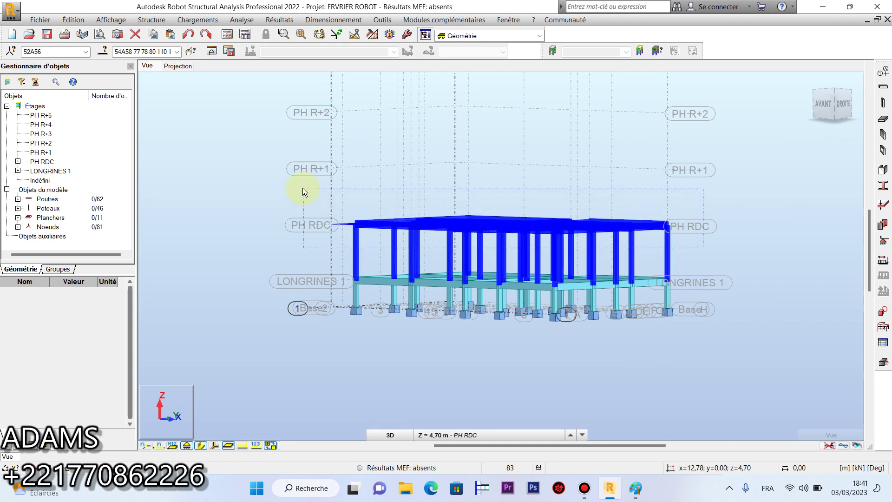
click(810, 81)
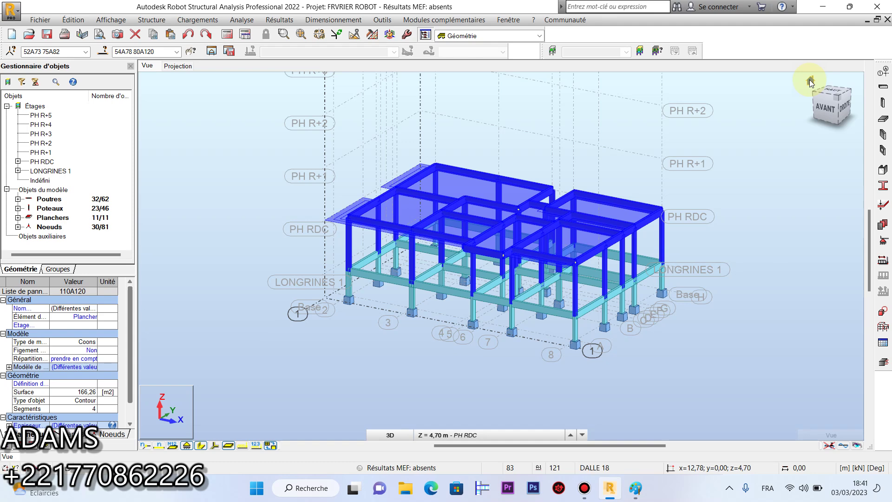
drag(663, 255, 651, 237)
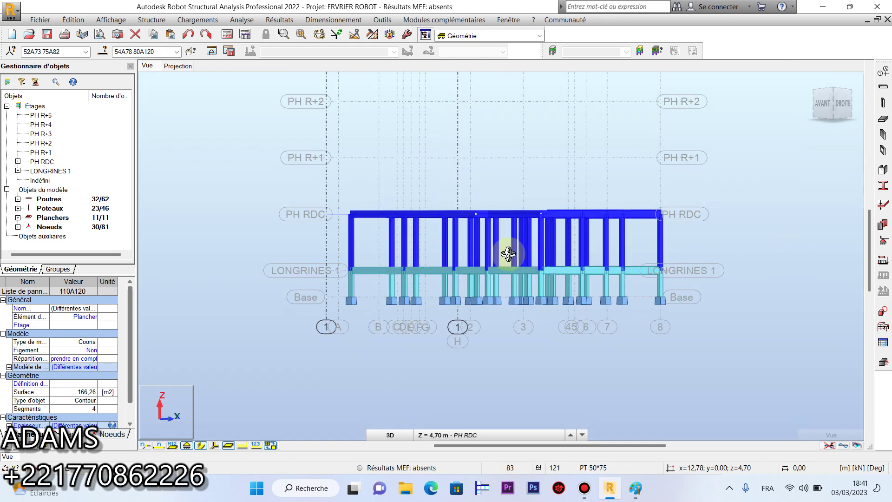
drag(454, 233, 513, 242)
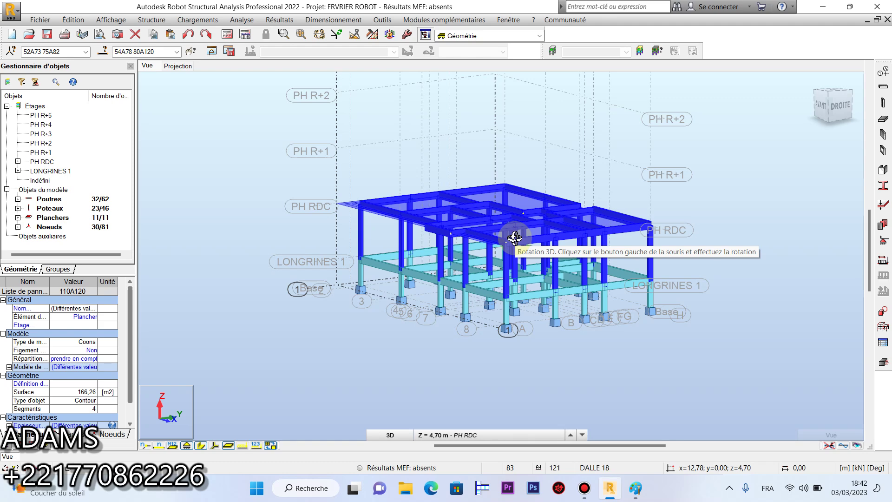
drag(703, 221, 434, 272)
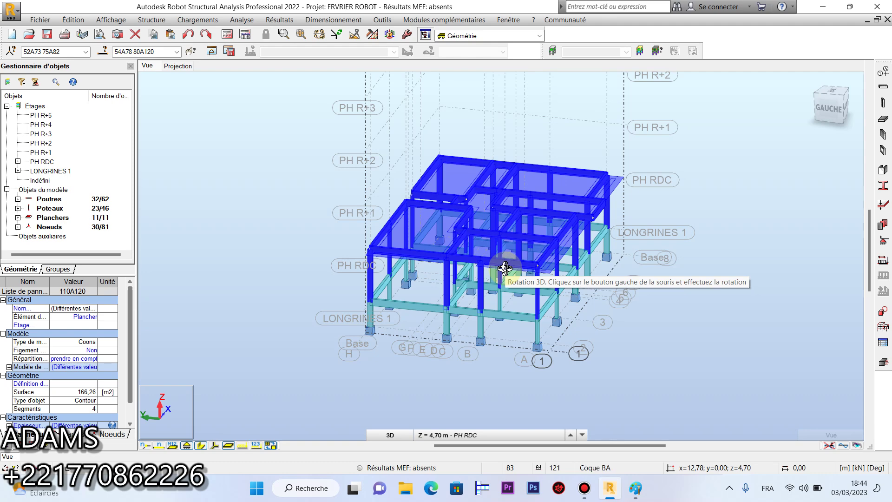
Copy the selected PH RDC storey upward by translation with the vector 0; 0; 3.20 m and 5 repetitions
click(354, 34)
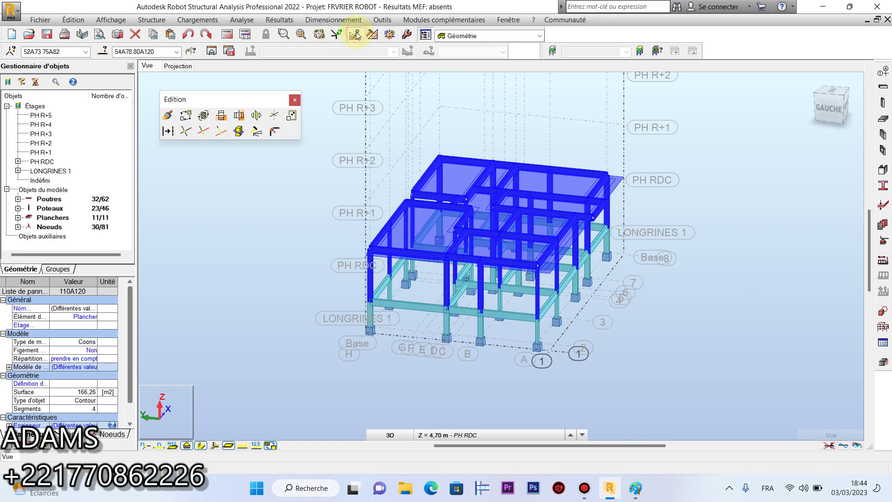
click(187, 116)
click(689, 147)
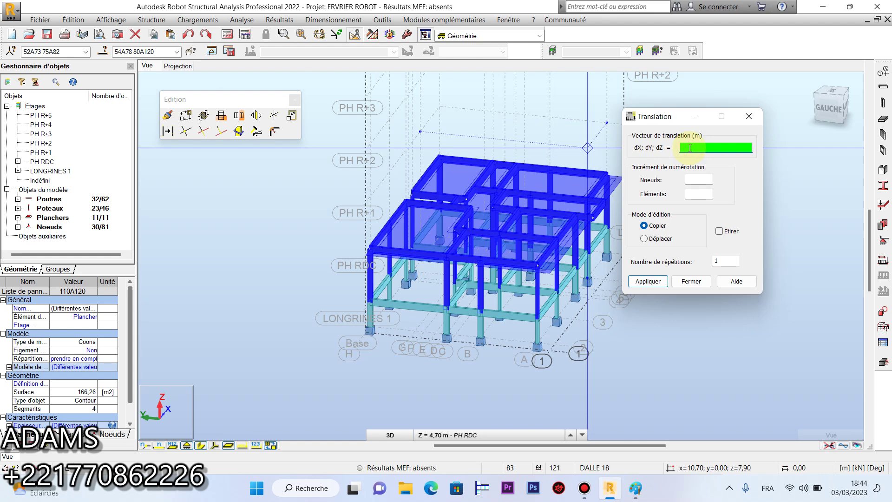
text(0 0 3.20)
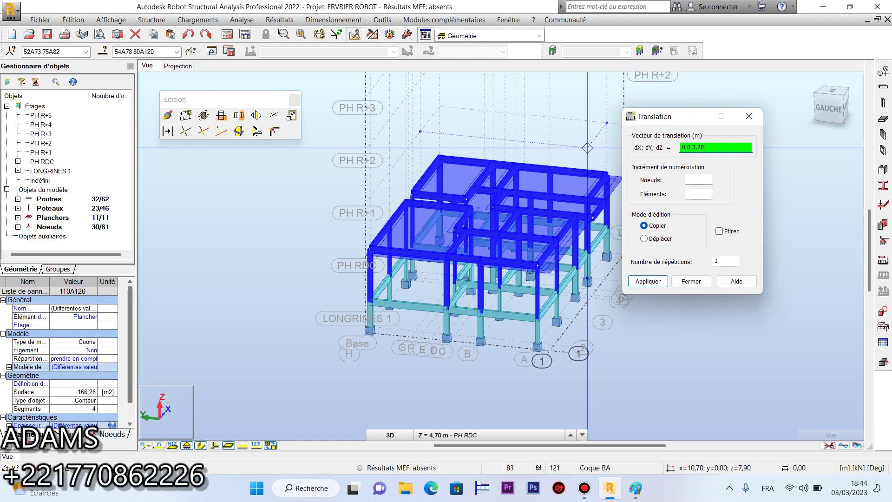
scroll(509, 174, down, 2)
middle_drag(527, 155, 448, 259)
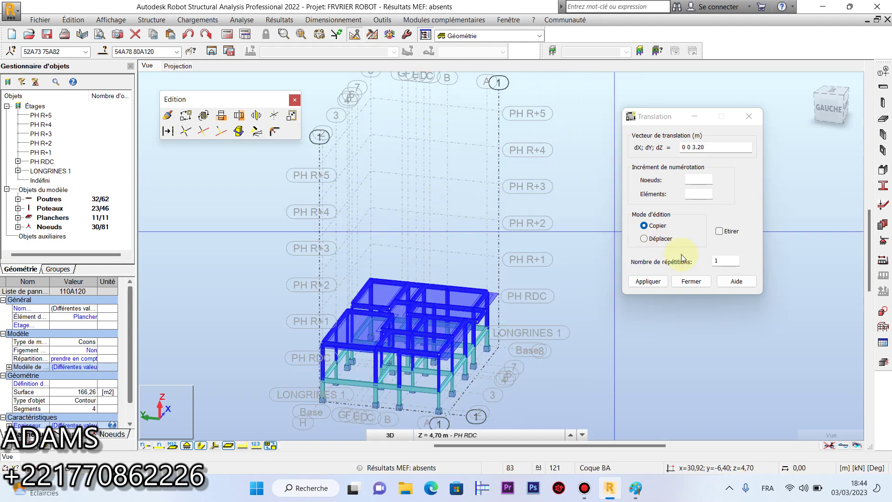
click(721, 261)
key(BackSpace)
text(5)
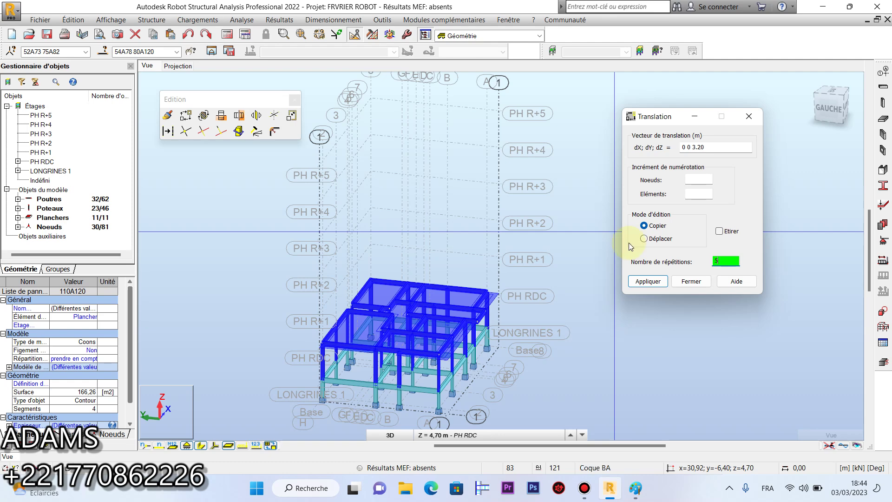
click(653, 284)
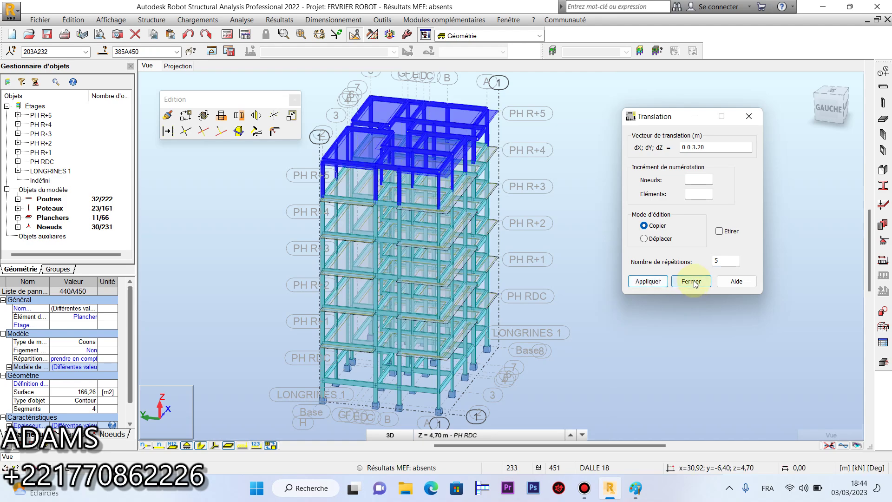
click(692, 282)
Clear the selection and examine the complete building up to PH R+5 from several angles in 3D
right_click(621, 247)
click(597, 293)
drag(633, 229, 593, 221)
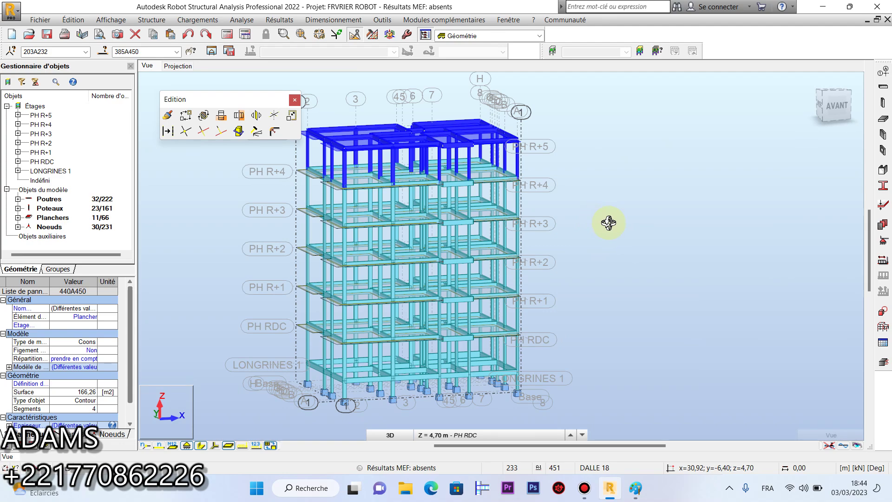
right_click(577, 212)
click(626, 231)
click(592, 244)
right_click(630, 220)
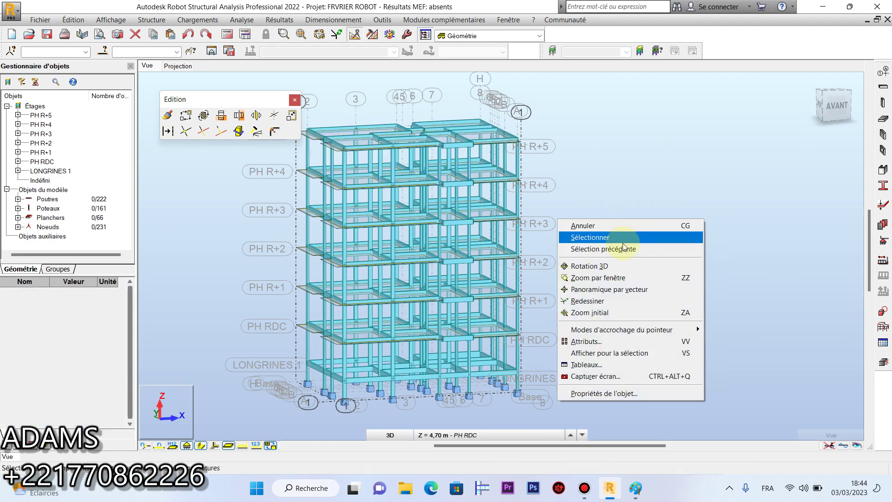
click(612, 265)
drag(611, 255, 624, 265)
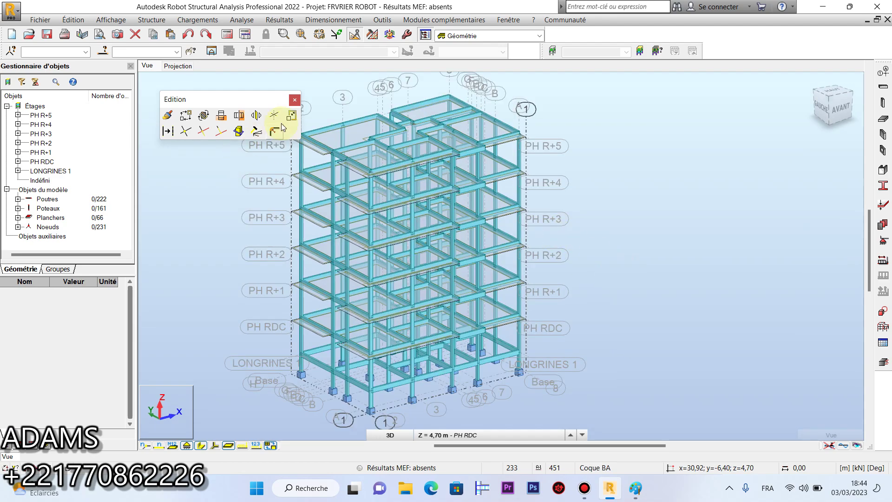
Close the floating Edition tools and save the project
click(295, 99)
click(47, 34)
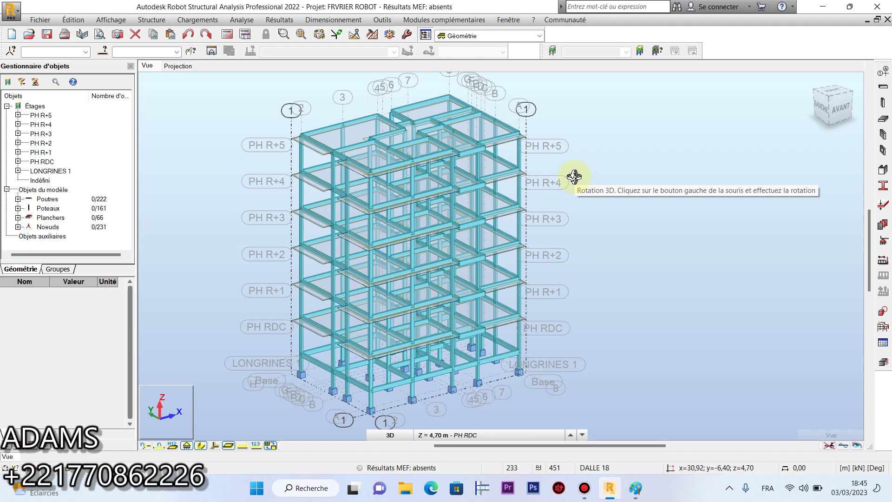
click(584, 488)
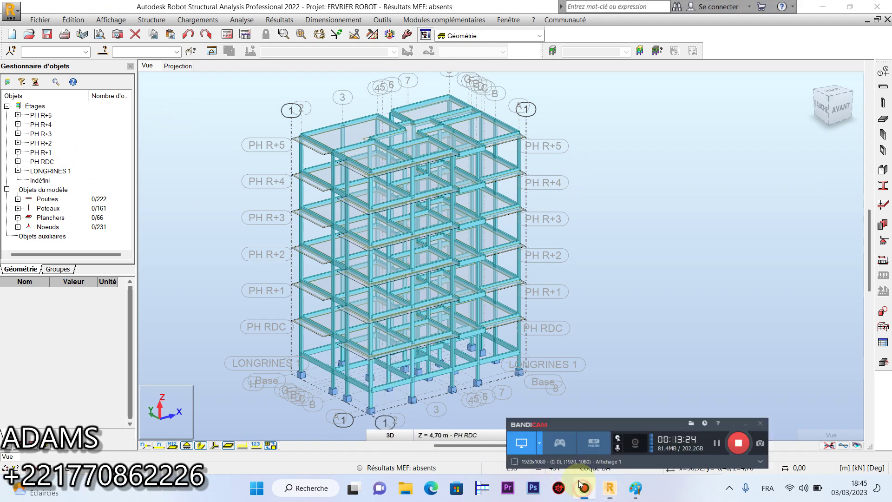
click(809, 408)
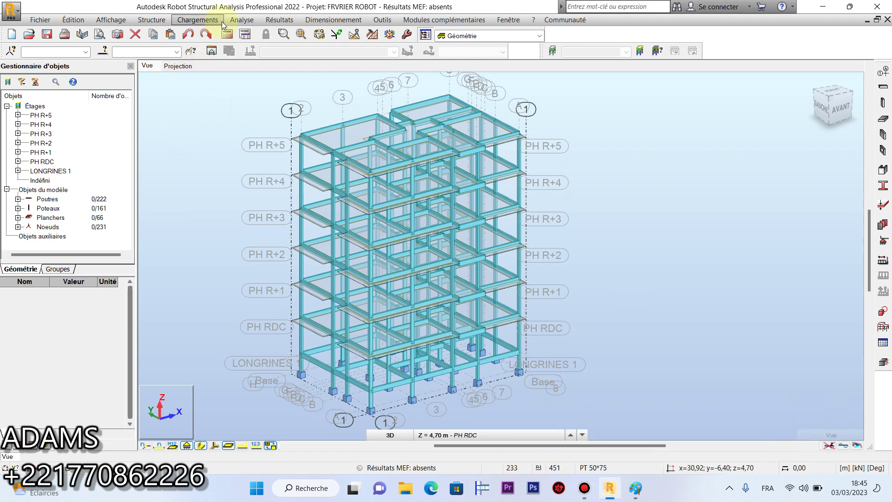
Run the structure verification, review its errors and warnings, and view the whole building in 3D
click(241, 20)
click(297, 126)
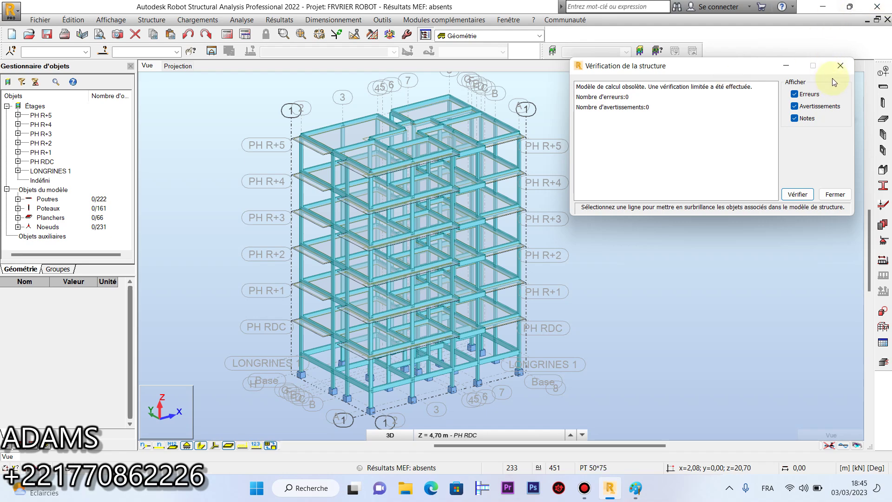
click(840, 65)
scroll(595, 195, down, 3)
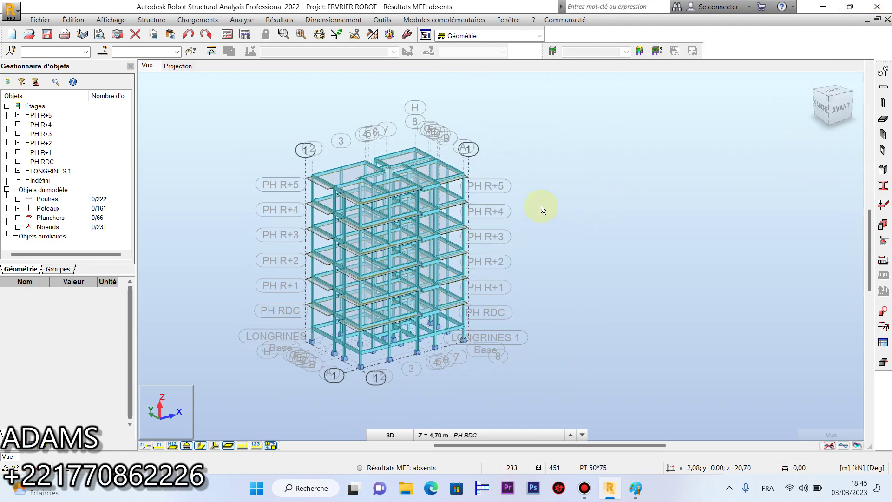
scroll(540, 207, up, 3)
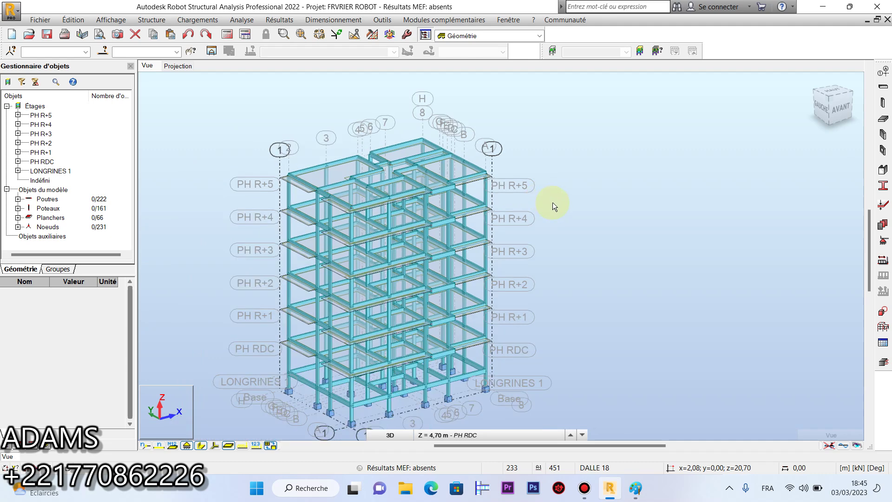
middle_drag(551, 201, 555, 189)
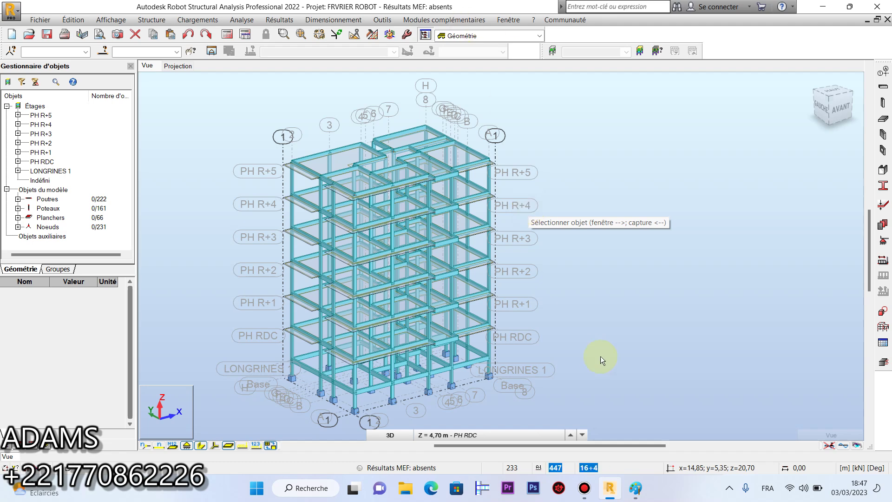
Switch to Paint and handwrite the load types PP, SG and Q one below another, with a short note beside Q
click(635, 488)
click(168, 58)
mouse_move(52, 148)
mouse_down()
mouse_move(39, 173)
mouse_move(73, 146)
mouse_move(65, 174)
mouse_up()
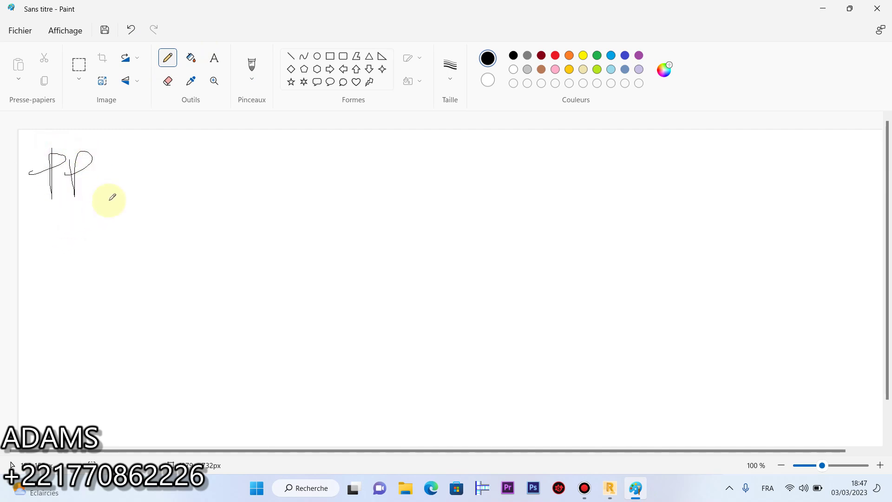
mouse_move(68, 208)
mouse_down()
mouse_move(48, 235)
mouse_move(76, 235)
mouse_up()
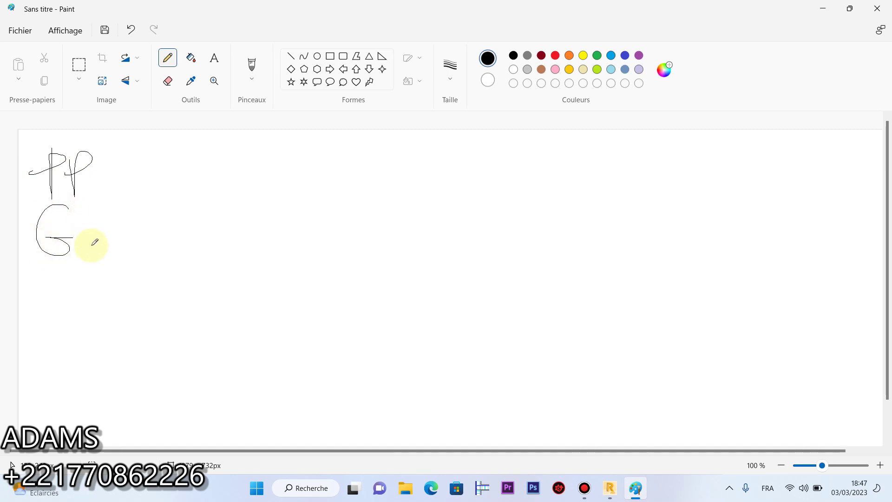
mouse_move(33, 210)
mouse_down()
mouse_move(19, 252)
mouse_move(82, 280)
mouse_move(70, 328)
mouse_up()
mouse_move(101, 289)
mouse_down()
mouse_move(149, 319)
mouse_move(128, 290)
mouse_up()
mouse_move(112, 309)
mouse_down()
mouse_move(185, 307)
mouse_move(202, 336)
mouse_move(232, 299)
mouse_move(253, 297)
mouse_up()
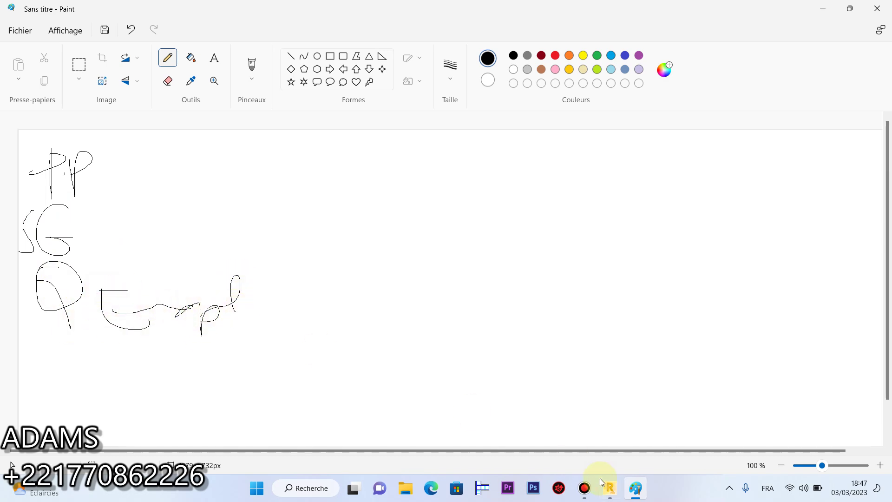
Switch back to Robot and add load case 1 named PP, nature permanente with sub-nature poids propre
click(610, 488)
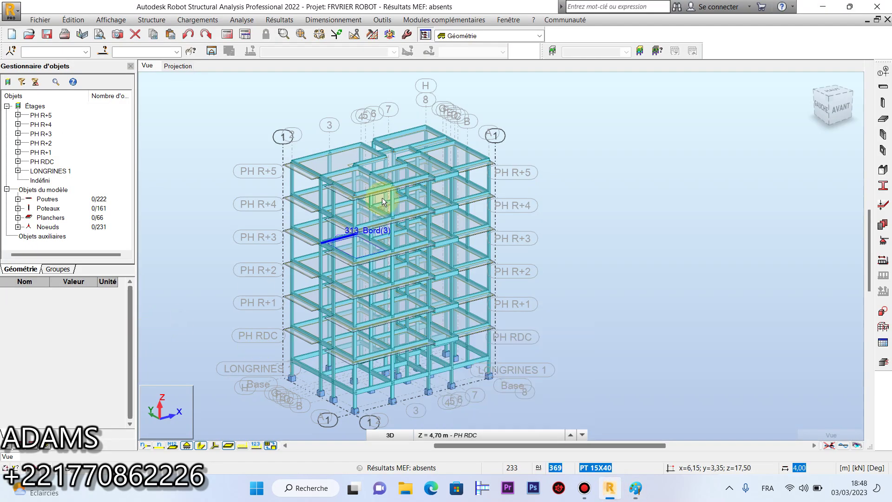
click(194, 21)
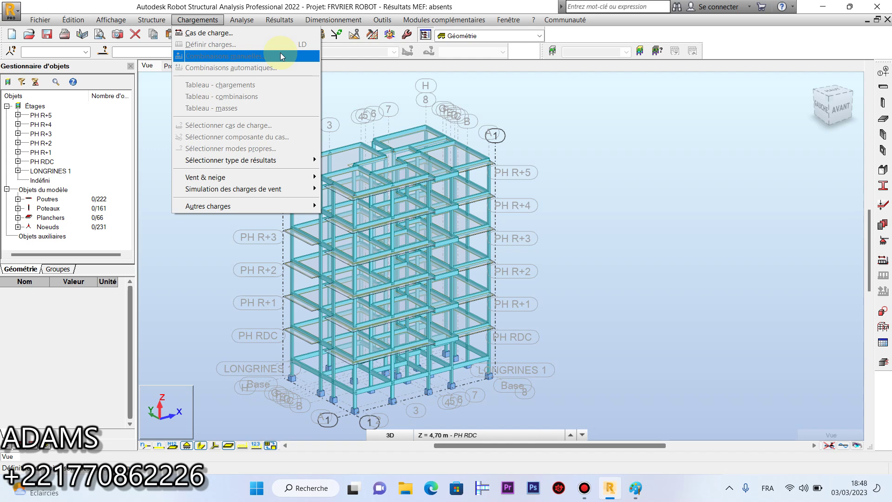
click(208, 33)
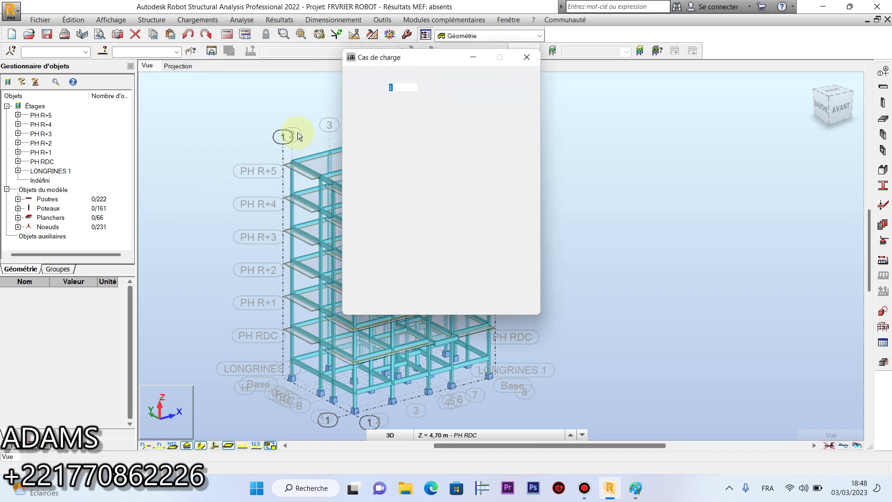
drag(429, 57, 647, 94)
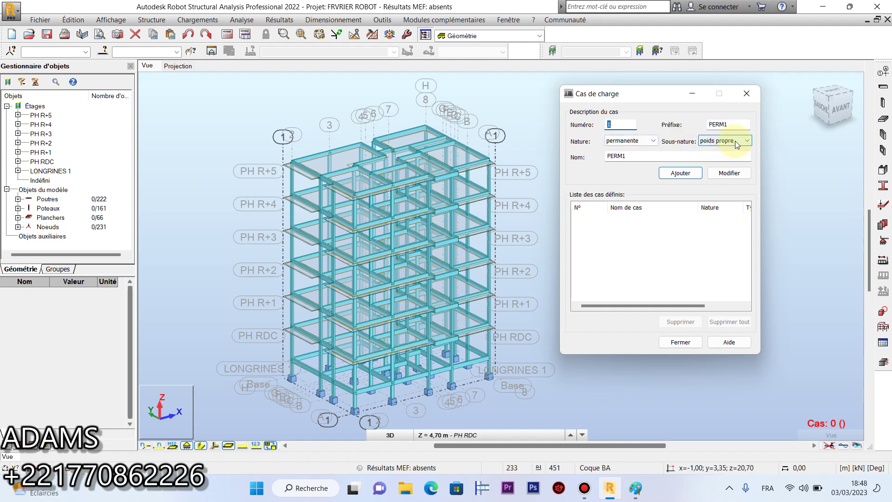
double_click(619, 156)
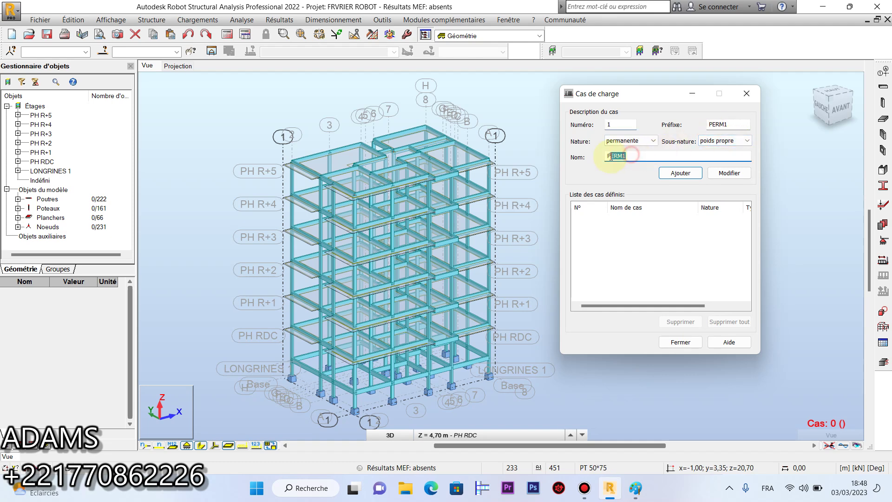
text(P)
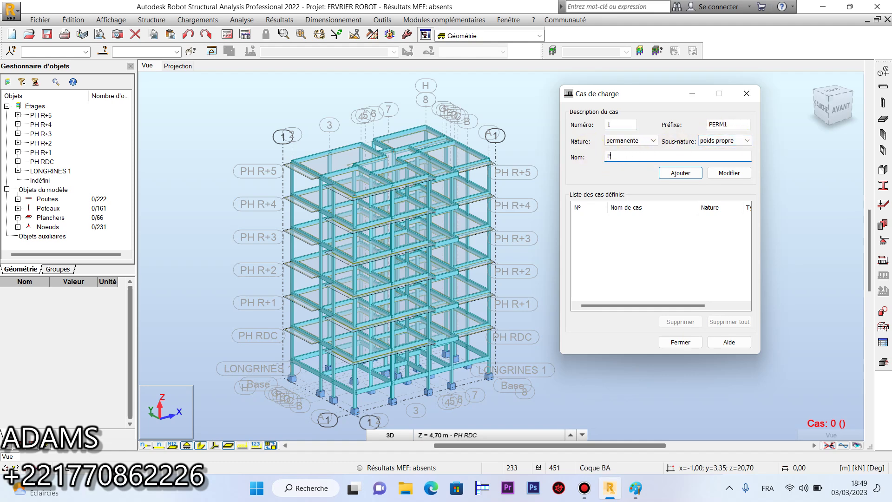
text(P)
click(691, 177)
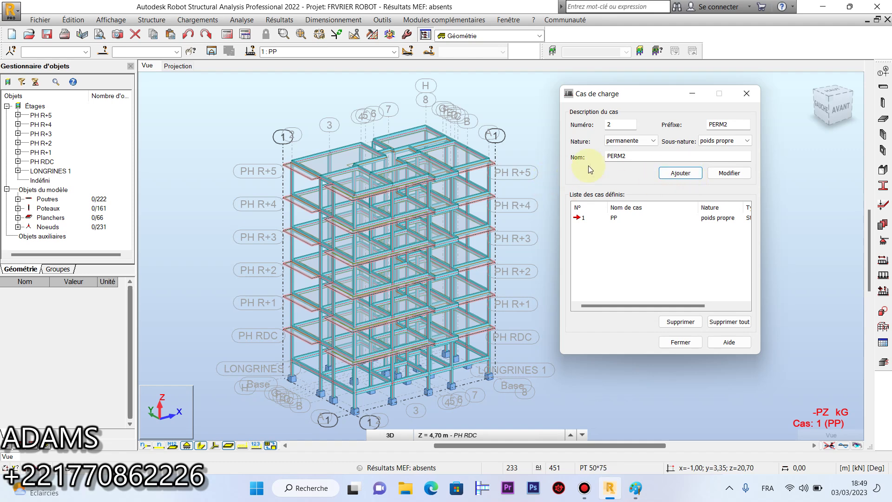
Add load case 2 named G, nature permanente with a blank sub-nature
click(740, 141)
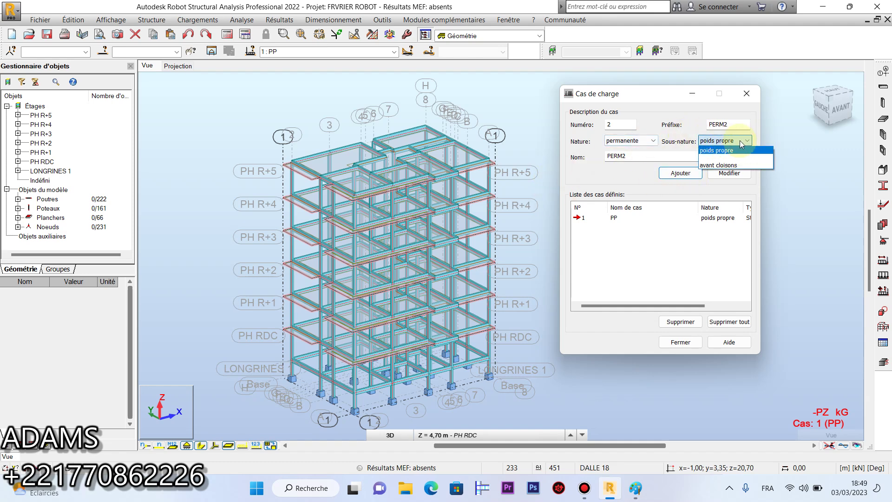
click(722, 157)
click(725, 141)
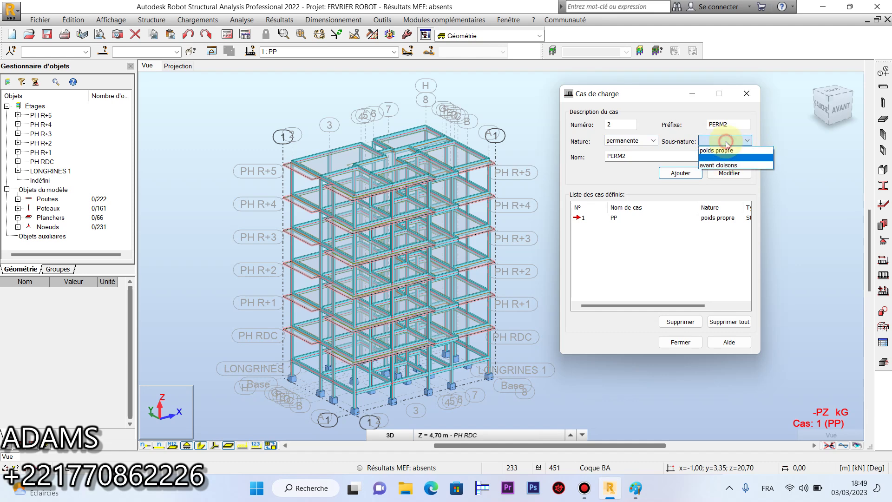
click(718, 158)
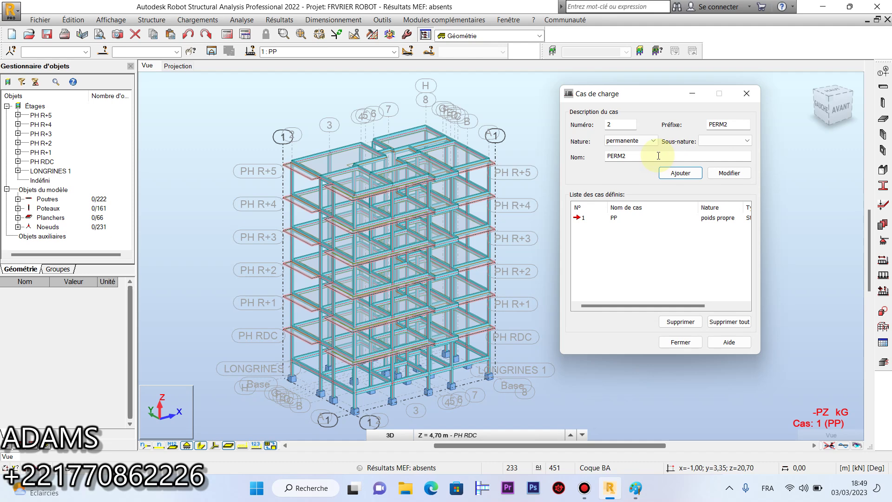
click(738, 141)
click(722, 158)
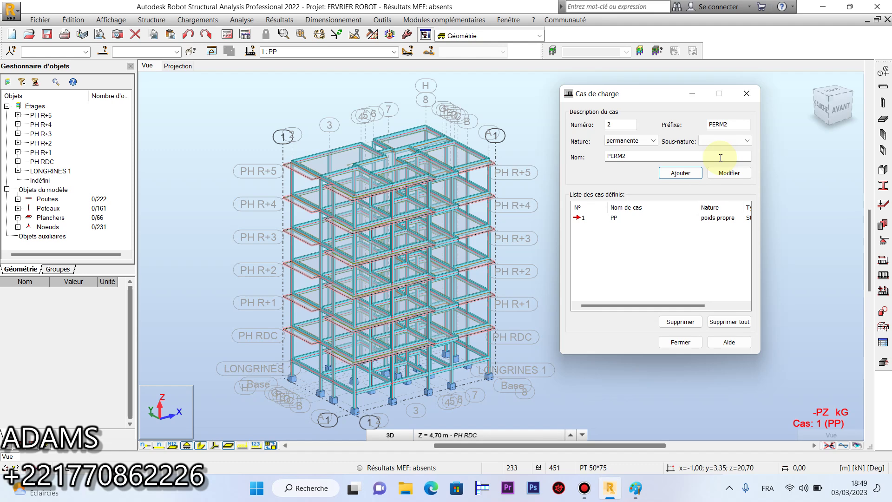
click(742, 141)
click(723, 158)
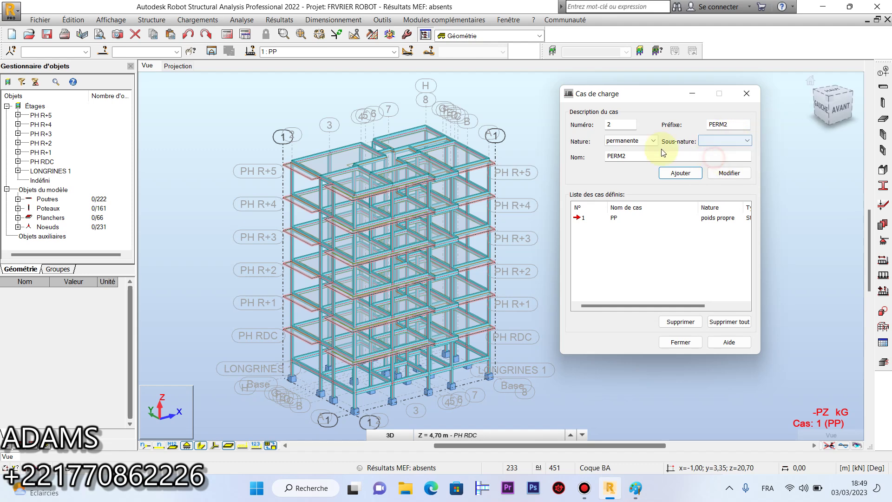
double_click(638, 155)
text(G)
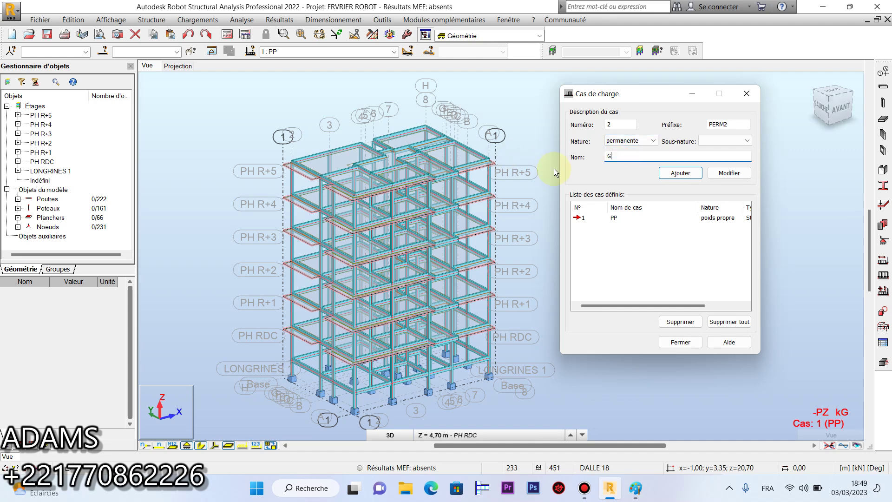
key(Return)
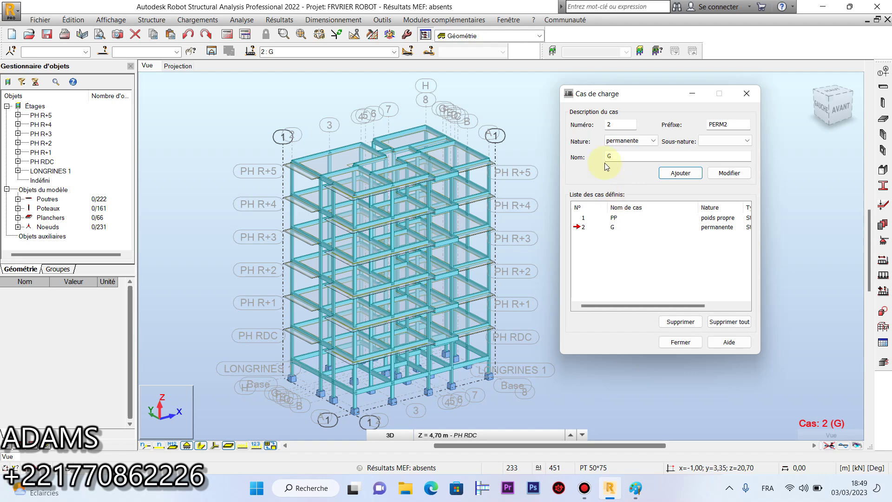
Add load case 3 named Q with nature d'exploitation, and finish defining the load cases
click(622, 141)
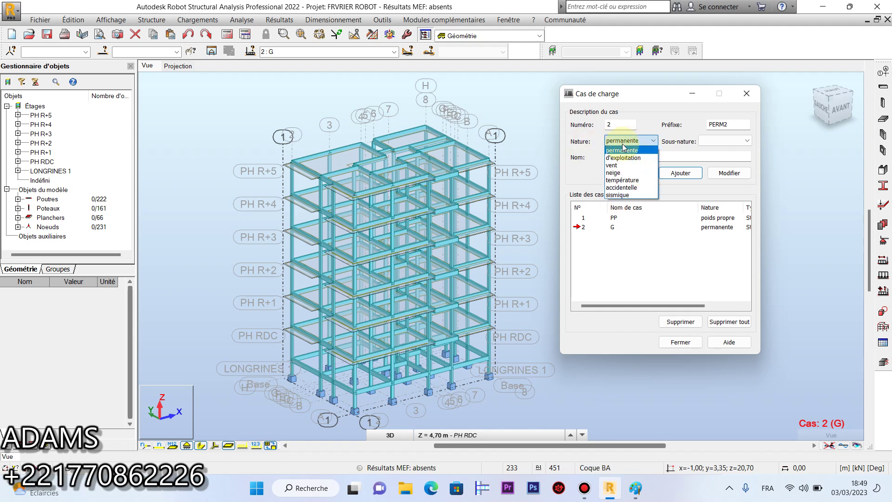
click(622, 157)
click(621, 158)
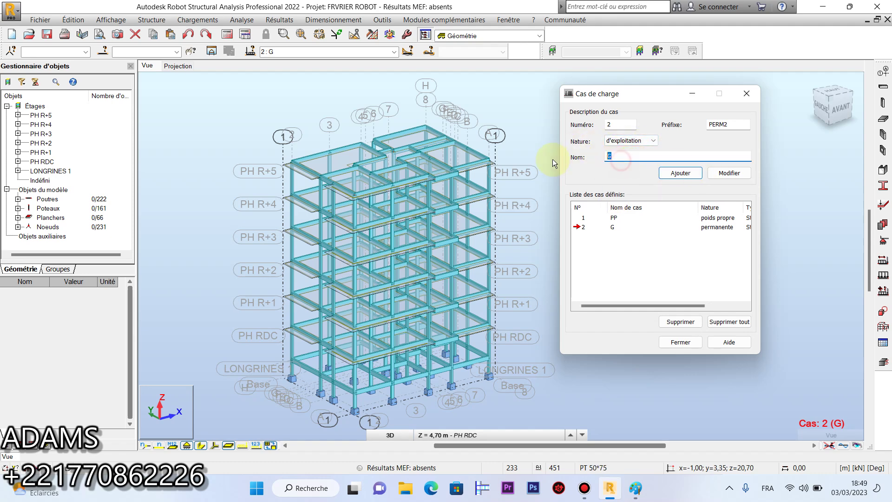
text(Q)
click(678, 173)
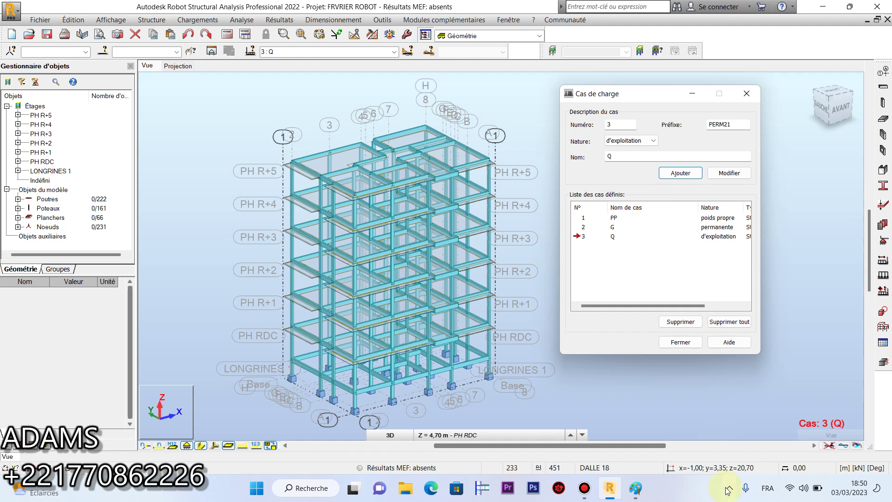
click(686, 343)
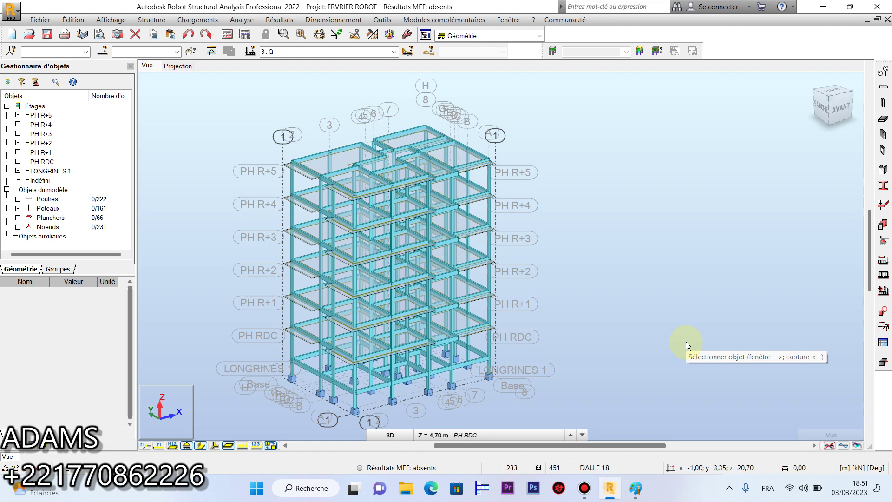
Check the list of defined load cases and the loads table, returning to the 3D model view
click(393, 52)
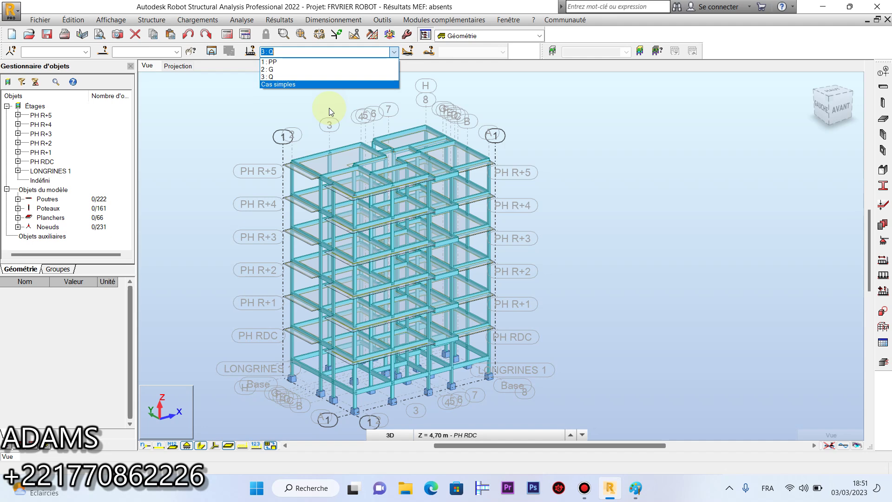
click(470, 99)
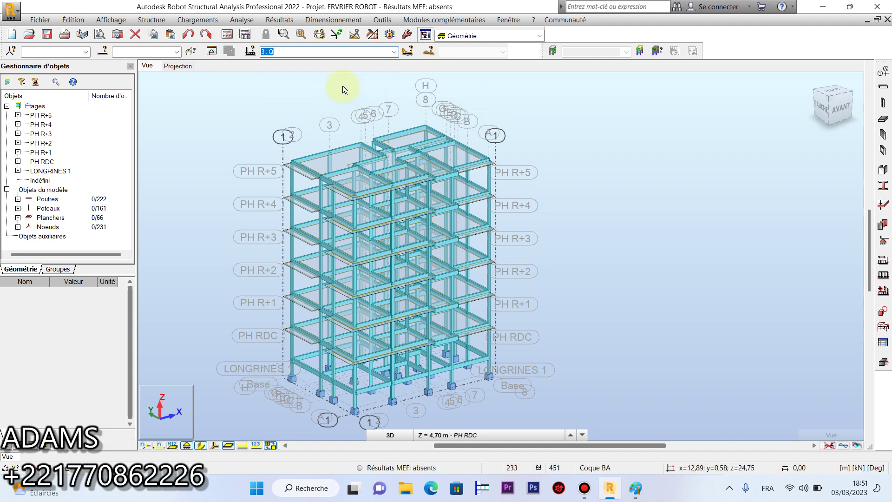
click(197, 20)
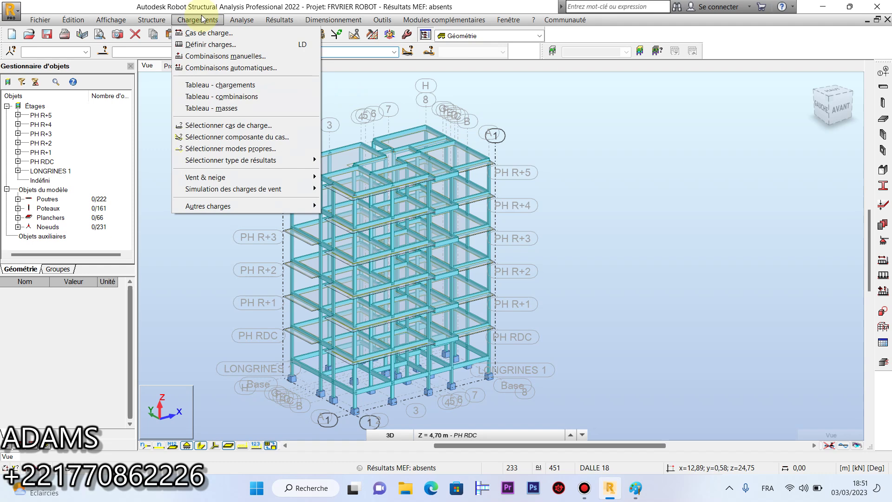
click(229, 86)
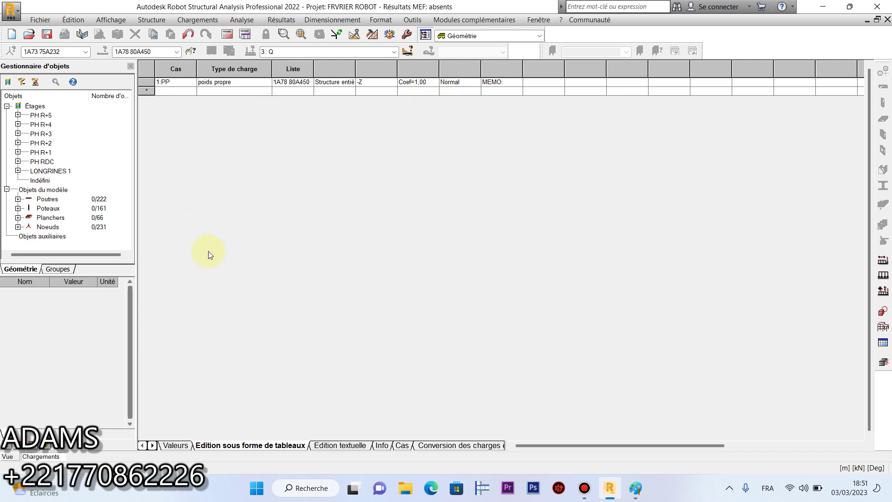
click(10, 456)
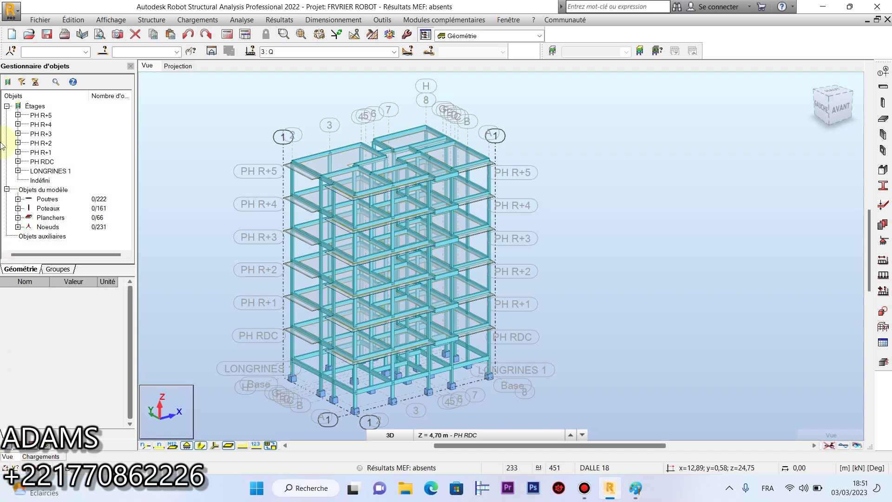
Save the project and switch to the handwritten load notes in Paint
click(47, 36)
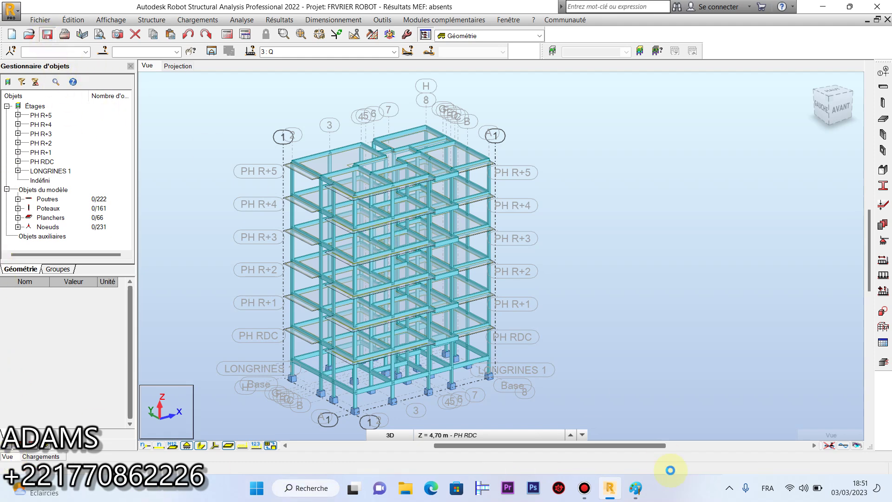
click(635, 487)
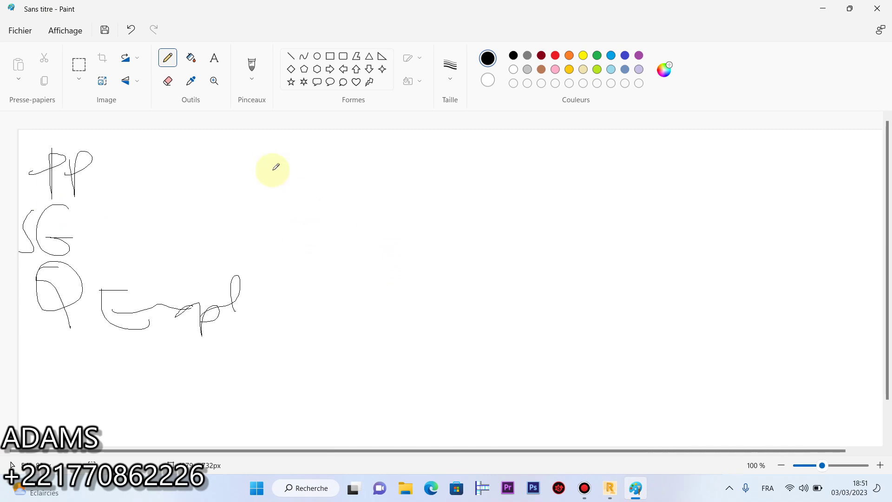
Divide the notes with a vertical line, draw an arrow from SG, and handwrite the underlined heading "Sur G"
drag(255, 148, 259, 427)
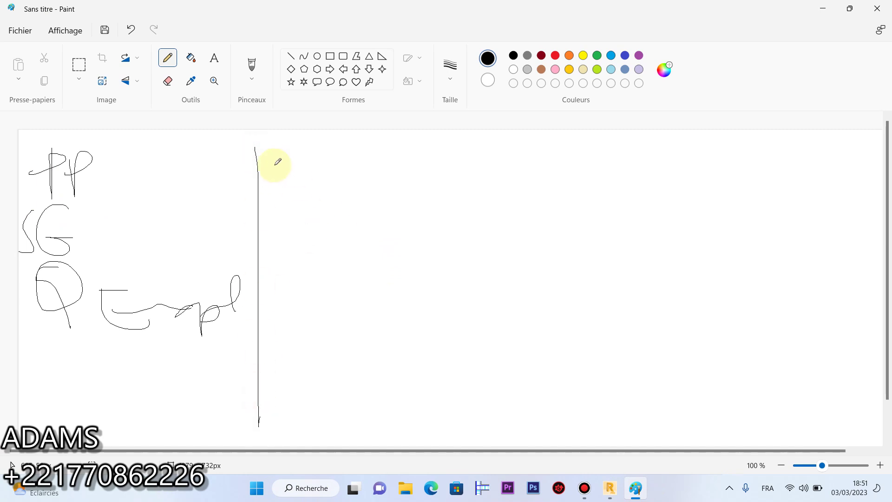
mouse_move(78, 235)
mouse_down()
mouse_move(350, 174)
mouse_move(342, 166)
mouse_up()
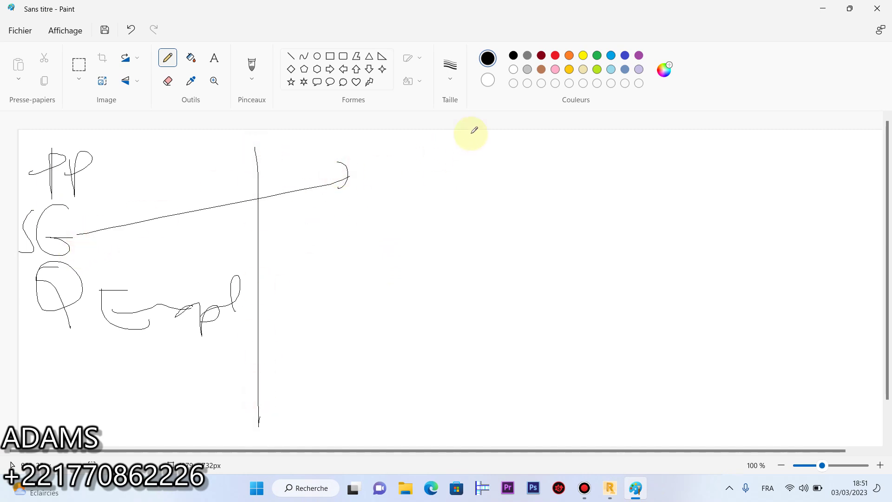
mouse_move(455, 136)
mouse_down()
mouse_move(450, 149)
mouse_move(539, 154)
mouse_up()
drag(435, 175, 591, 168)
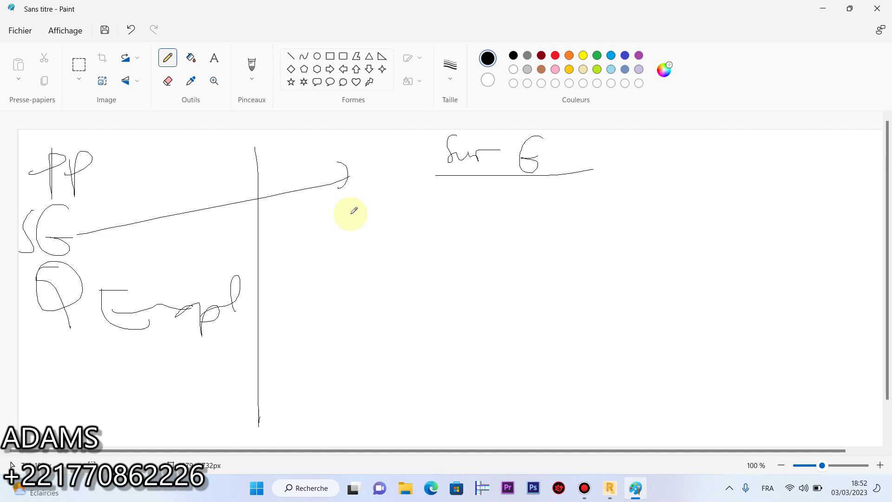
Consult the building model in Robot, return to Paint, and handwrite the underlined subheading "Terrasse" below "Sur G"
click(610, 488)
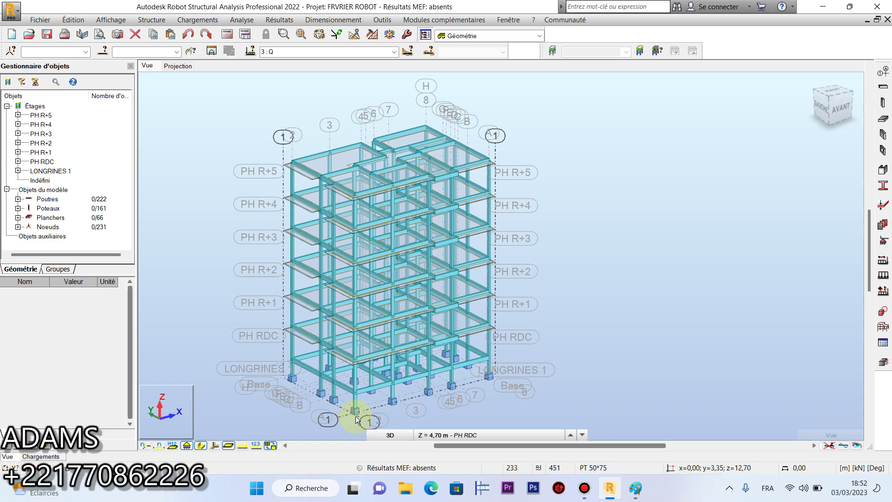
click(635, 488)
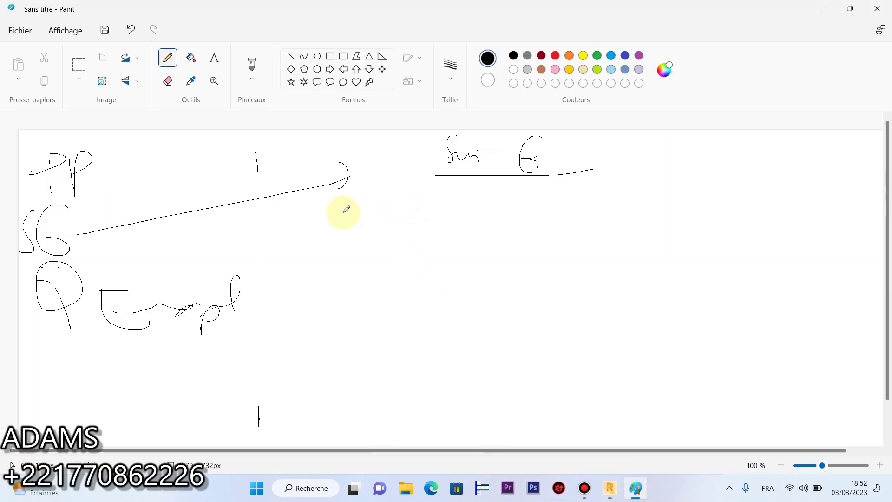
mouse_move(371, 192)
mouse_down()
mouse_move(371, 226)
mouse_move(398, 188)
mouse_move(478, 207)
mouse_move(529, 194)
mouse_up()
drag(363, 220, 539, 213)
List FP, E, R and ESP under Terrasse, each with an arrow before it and an equals sign after it
mouse_move(314, 258)
mouse_down()
mouse_move(365, 257)
mouse_move(395, 277)
mouse_move(414, 241)
mouse_move(424, 266)
mouse_up()
mouse_move(309, 304)
mouse_down()
mouse_move(367, 301)
mouse_move(364, 316)
mouse_move(421, 292)
mouse_move(414, 307)
mouse_up()
drag(308, 339, 360, 338)
mouse_move(364, 331)
mouse_down()
mouse_move(366, 342)
mouse_move(353, 351)
mouse_move(396, 334)
mouse_up()
mouse_move(393, 321)
mouse_down()
mouse_move(392, 347)
mouse_move(413, 353)
mouse_up()
mouse_move(302, 380)
mouse_down()
mouse_move(364, 380)
mouse_move(357, 387)
mouse_move(408, 365)
mouse_move(398, 395)
mouse_move(433, 371)
mouse_up()
mouse_move(437, 366)
mouse_down()
mouse_move(430, 392)
mouse_move(455, 367)
mouse_move(445, 386)
mouse_up()
mouse_move(459, 248)
mouse_down()
mouse_move(492, 244)
mouse_move(508, 259)
mouse_up()
drag(464, 291, 489, 290)
drag(473, 301, 505, 301)
mouse_move(460, 331)
mouse_down()
mouse_move(497, 333)
mouse_move(505, 344)
mouse_up()
mouse_move(475, 373)
mouse_down()
mouse_move(505, 371)
mouse_move(505, 384)
mouse_up()
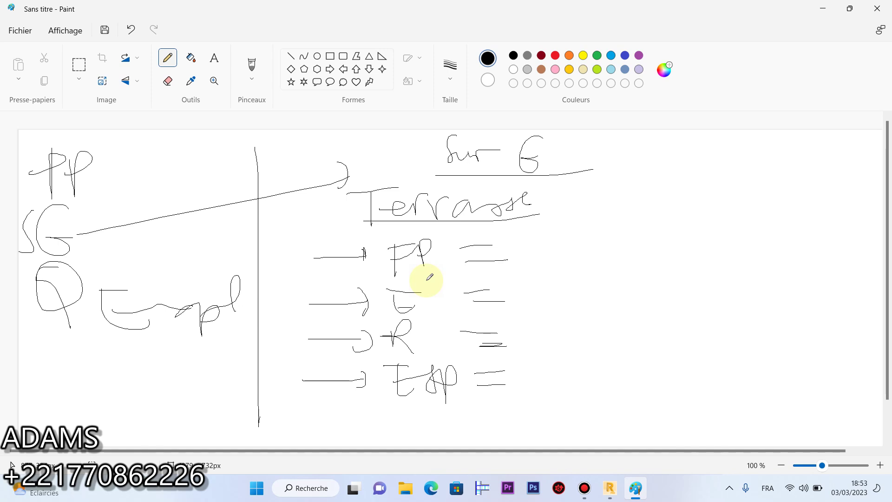
Handwrite the slope-screed calculation "22 × 0,05 =" on the FP line
mouse_move(554, 234)
mouse_down()
mouse_move(539, 249)
mouse_move(580, 244)
mouse_move(580, 263)
mouse_up()
mouse_move(596, 230)
mouse_down()
mouse_move(613, 258)
mouse_move(576, 265)
mouse_up()
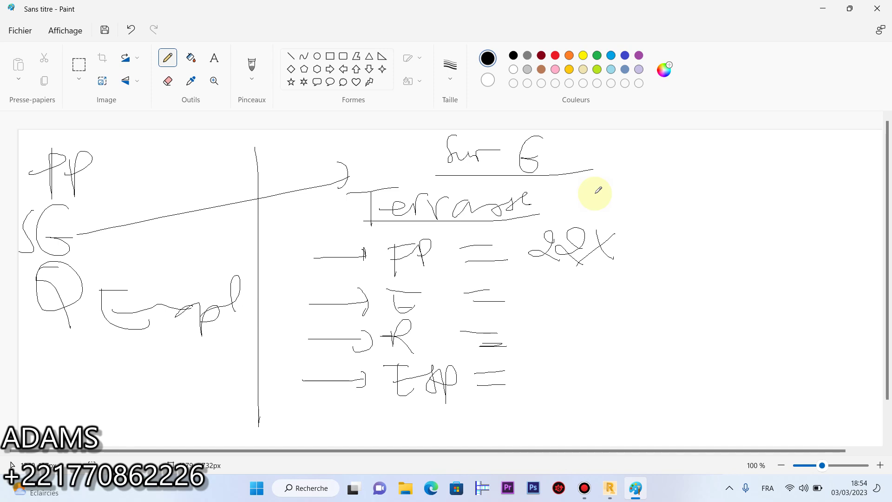
drag(636, 231, 664, 270)
mouse_move(673, 231)
mouse_down()
mouse_move(661, 234)
mouse_move(693, 247)
mouse_up()
mouse_move(695, 216)
mouse_down()
mouse_move(718, 212)
mouse_move(733, 239)
mouse_up()
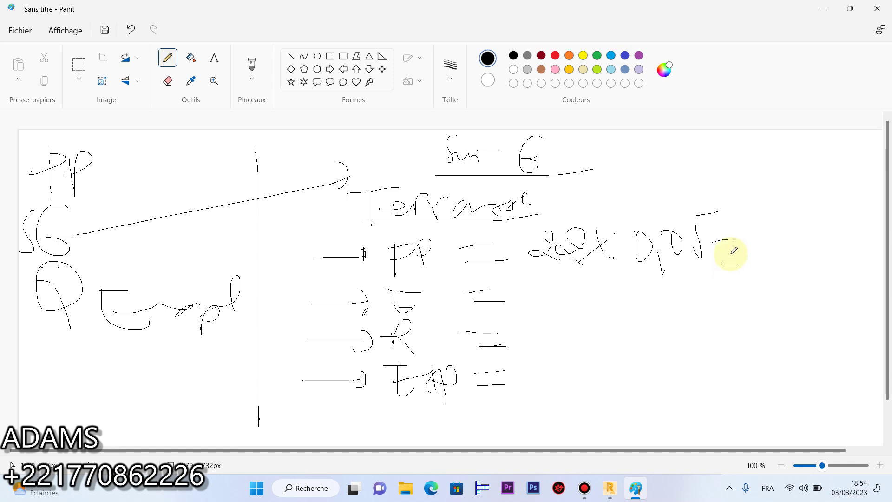
Open the Windows calculator, compute 0,05 × 22, and return to the Paint notes
click(309, 488)
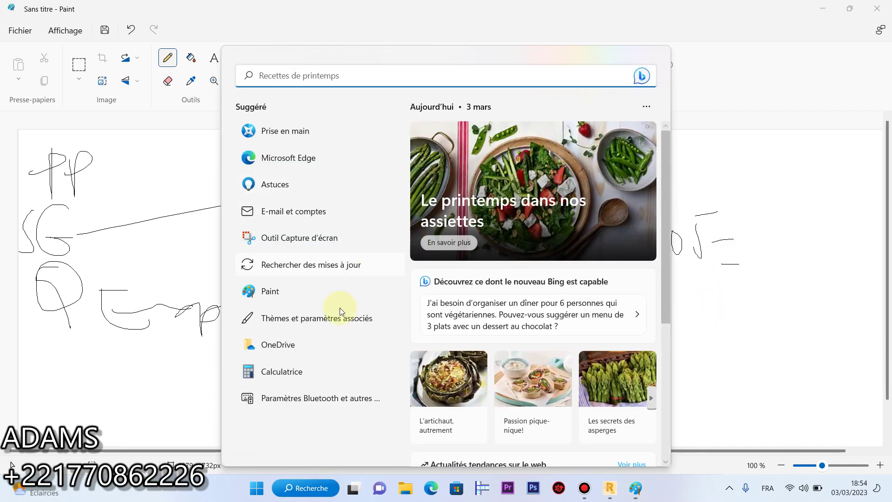
click(297, 370)
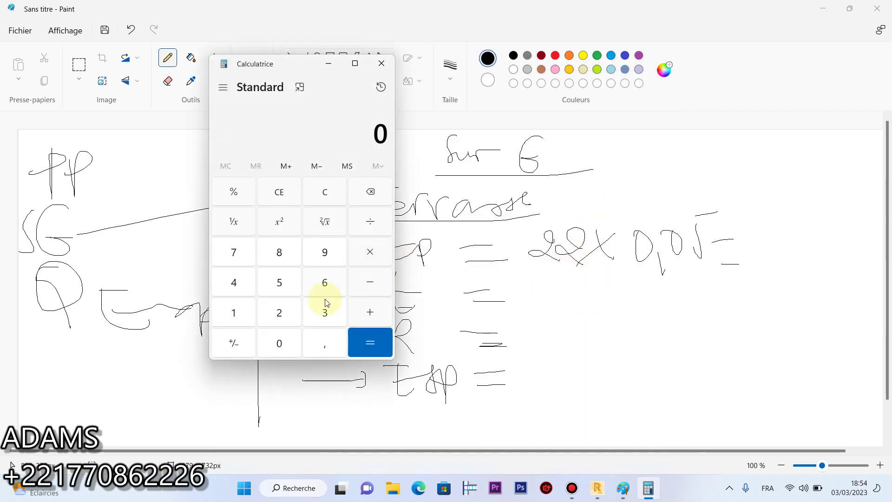
click(281, 343)
click(338, 346)
click(293, 344)
click(279, 282)
click(370, 251)
click(281, 312)
click(279, 312)
click(365, 340)
click(331, 68)
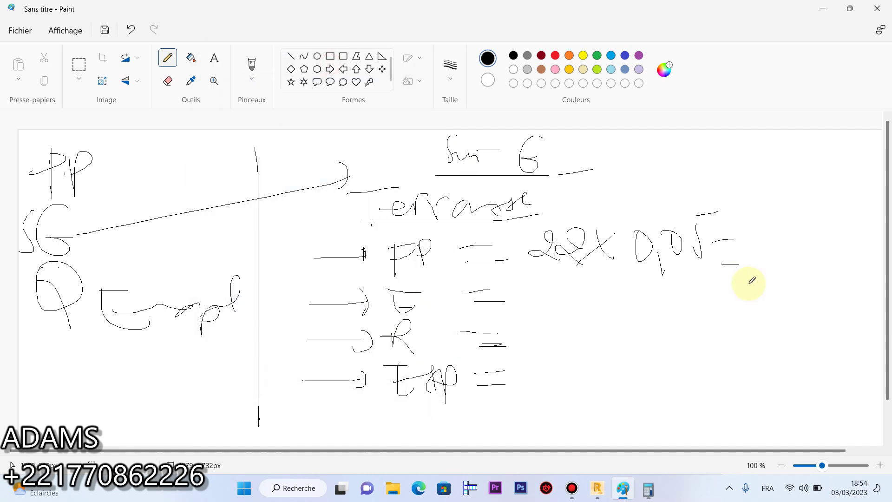
Write 1,1 kPa as the FP result, 0,12 kPa on the E line and 1 kPa on the R line
mouse_move(751, 259)
mouse_down()
mouse_move(782, 258)
mouse_move(777, 271)
mouse_move(806, 253)
mouse_up()
drag(821, 215, 879, 272)
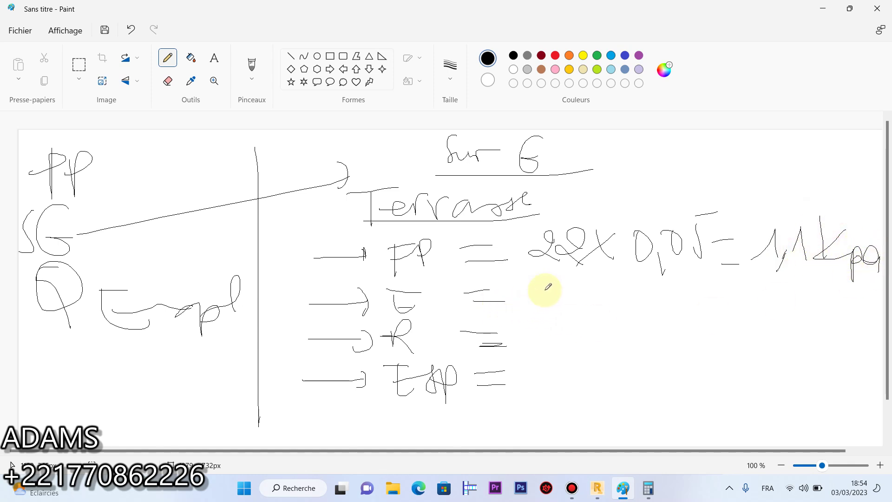
drag(545, 292, 570, 325)
mouse_move(574, 312)
mouse_down()
mouse_move(586, 293)
mouse_move(607, 299)
mouse_move(635, 279)
mouse_move(651, 303)
mouse_move(656, 288)
mouse_move(681, 306)
mouse_up()
mouse_move(534, 348)
mouse_down()
mouse_move(571, 351)
mouse_move(601, 335)
mouse_move(638, 365)
mouse_up()
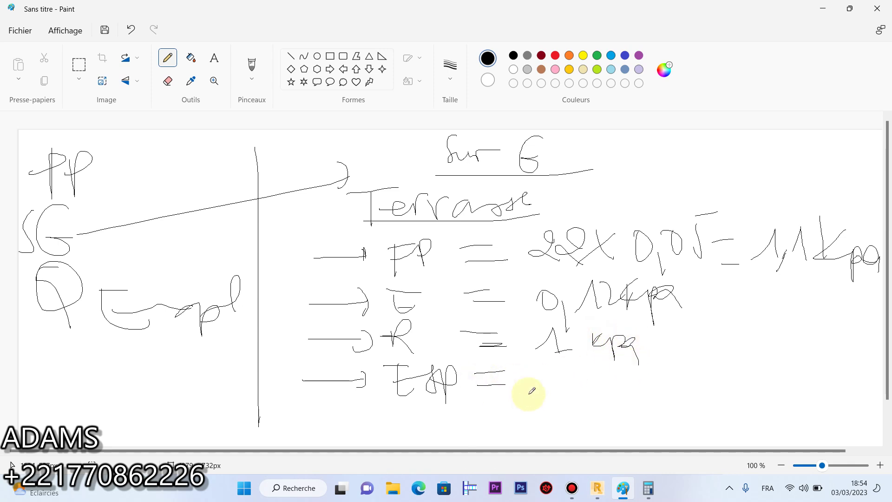
Write "18 × 0,02 = 0,36 kPa" on the ESP line and draw a sum line beneath the list
mouse_move(529, 400)
mouse_down()
mouse_move(542, 375)
mouse_move(556, 397)
mouse_up()
mouse_move(568, 373)
mouse_down()
mouse_move(581, 398)
mouse_move(574, 380)
mouse_up()
drag(594, 370, 610, 394)
drag(611, 380, 591, 399)
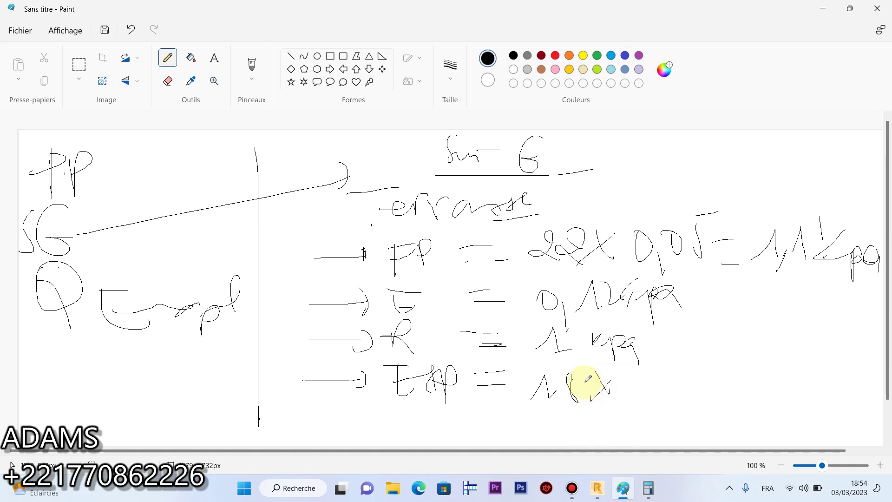
drag(634, 377, 656, 408)
mouse_move(669, 378)
mouse_down()
mouse_move(708, 392)
mouse_move(735, 379)
mouse_up()
drag(722, 391, 744, 392)
mouse_move(767, 363)
mouse_down()
mouse_move(765, 375)
mouse_move(758, 364)
mouse_move(786, 397)
mouse_move(794, 377)
mouse_move(780, 386)
mouse_up()
mouse_move(811, 359)
mouse_down()
mouse_move(808, 385)
mouse_move(830, 386)
mouse_up()
drag(839, 361, 846, 371)
mouse_move(846, 371)
mouse_down()
mouse_move(847, 410)
mouse_move(847, 386)
mouse_move(869, 399)
mouse_up()
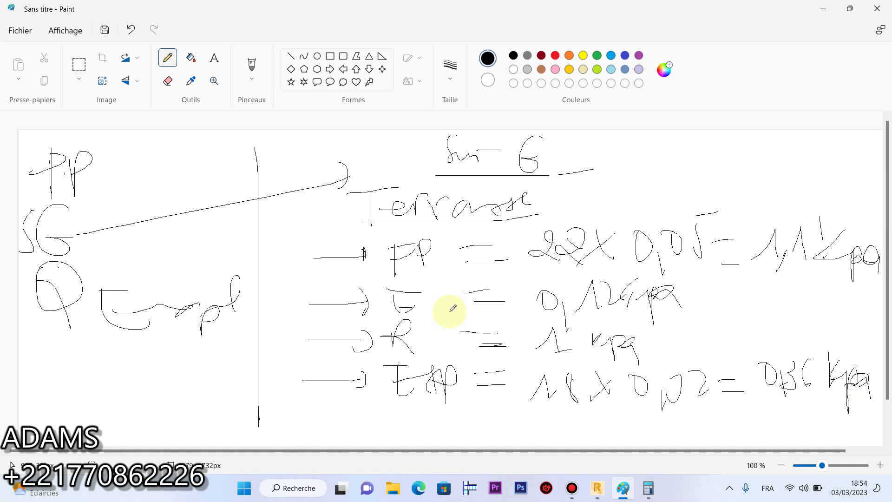
mouse_move(308, 402)
mouse_down()
mouse_move(746, 403)
mouse_move(859, 393)
mouse_up()
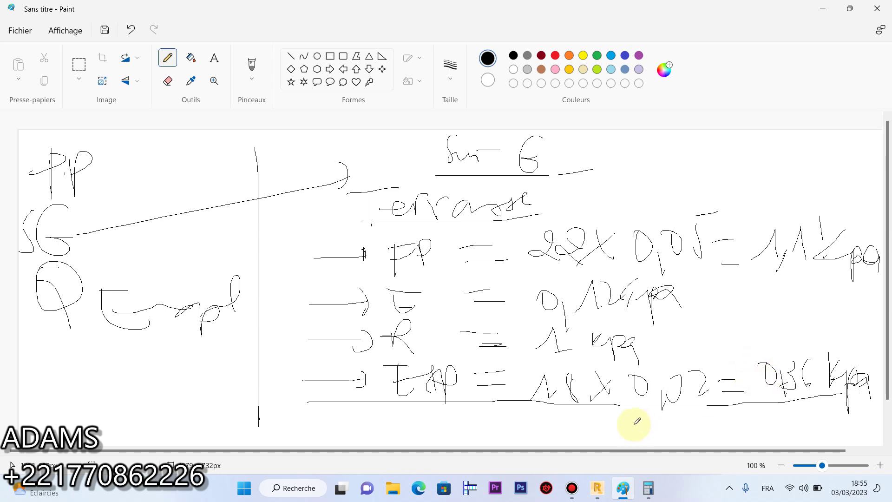
Add 0,12, 1 and 0,36 to the 1,1 in the calculator, and return to the Paint notes
click(648, 488)
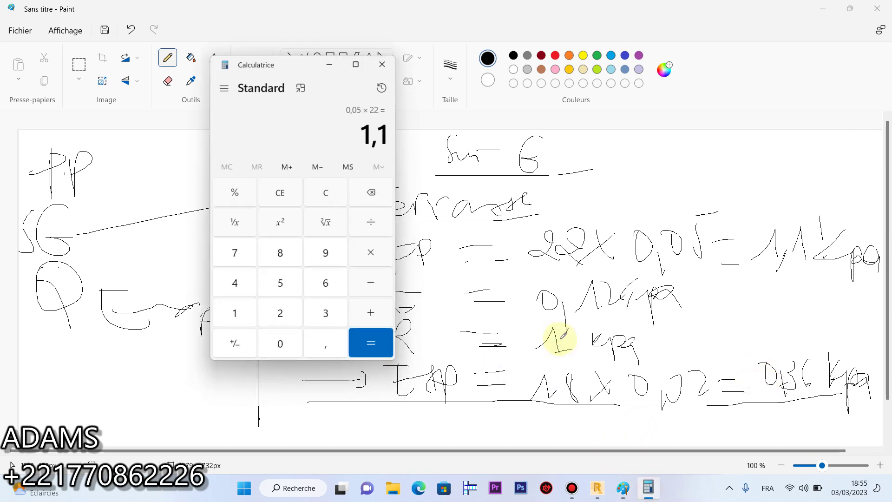
click(384, 308)
click(324, 343)
click(234, 313)
click(280, 312)
click(373, 314)
click(234, 312)
click(373, 312)
click(325, 344)
click(325, 312)
click(325, 282)
click(370, 343)
click(328, 64)
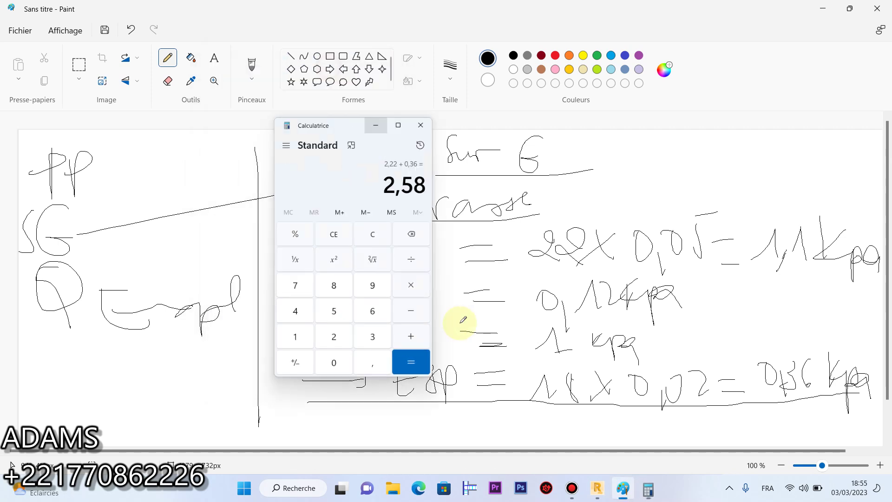
Write the terrace total "SGT = 2,58 kPa" below the sum line
mouse_move(432, 409)
mouse_down()
mouse_move(419, 433)
mouse_move(448, 429)
mouse_move(459, 445)
mouse_move(494, 423)
mouse_up()
mouse_move(477, 434)
mouse_down()
mouse_move(496, 434)
mouse_move(537, 408)
mouse_move(537, 427)
mouse_move(554, 444)
mouse_move(567, 432)
mouse_move(581, 435)
mouse_up()
mouse_move(569, 421)
mouse_down()
mouse_move(667, 408)
mouse_move(689, 415)
mouse_move(693, 432)
mouse_up()
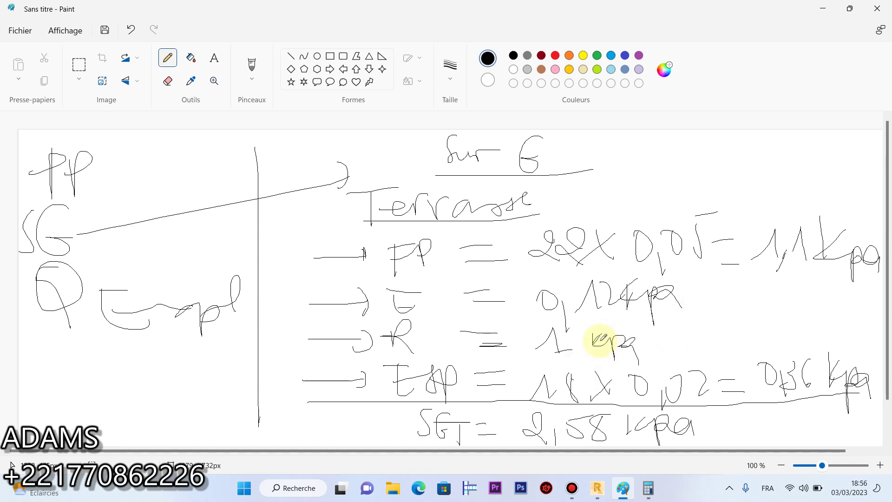
Draw a separator below the load case notes and write the sum "1 + 0,36" with 1,36 kPa underneath
drag(22, 331, 263, 337)
mouse_move(28, 369)
mouse_down()
mouse_move(36, 362)
mouse_move(67, 392)
mouse_up()
mouse_move(49, 370)
mouse_down()
mouse_move(109, 364)
mouse_move(127, 373)
mouse_move(126, 386)
mouse_up()
drag(166, 352, 154, 372)
drag(38, 396, 240, 394)
mouse_move(106, 421)
mouse_down()
mouse_move(143, 396)
mouse_move(183, 400)
mouse_move(214, 413)
mouse_move(215, 445)
mouse_up()
mouse_move(216, 408)
mouse_down()
mouse_move(226, 421)
mouse_move(247, 408)
mouse_move(251, 430)
mouse_up()
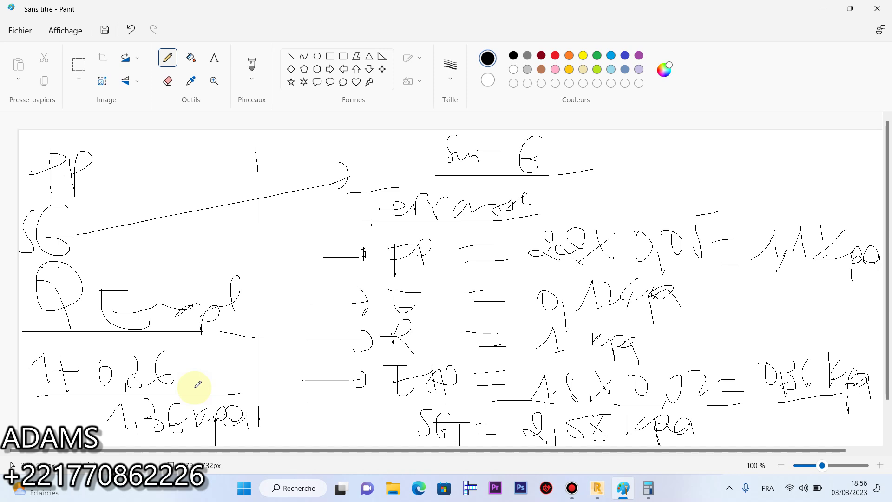
Start a new blank Paint drawing, discarding the current notes
click(20, 30)
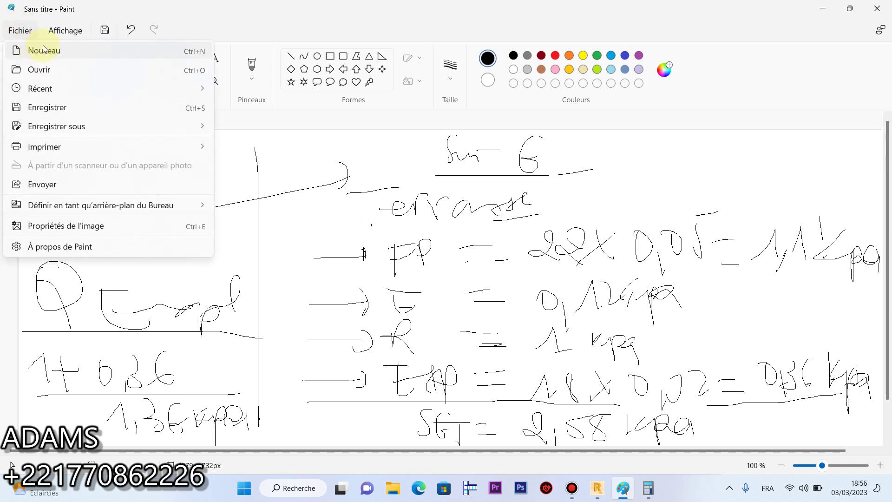
click(65, 49)
click(451, 281)
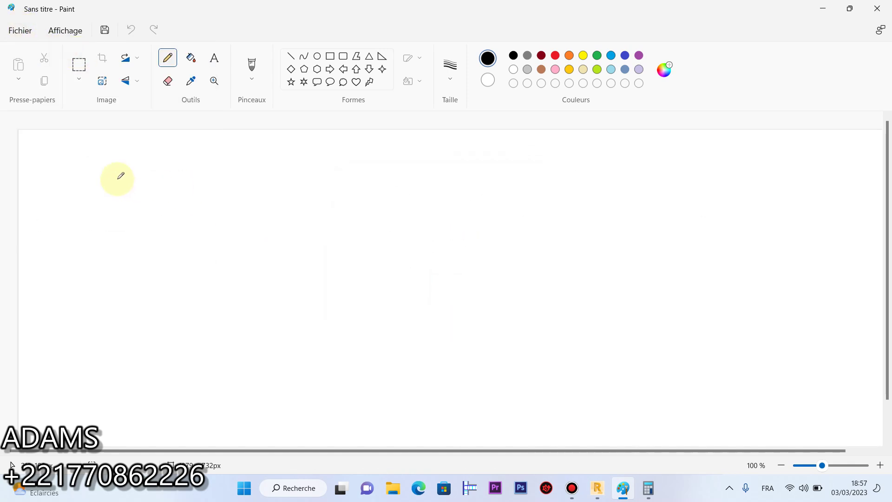
Handwrite the block-wall load calculation "Gagglo = γ 14 × 0,15 =" at the top of the blank sheet
drag(73, 148, 57, 171)
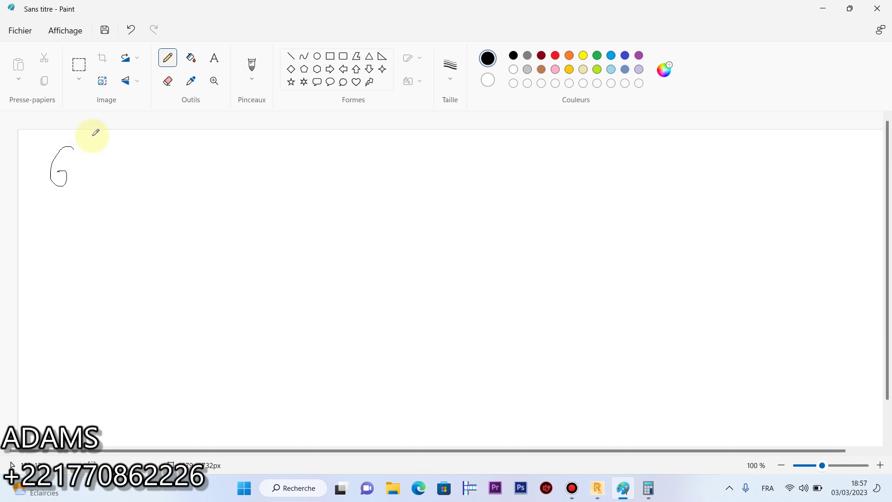
mouse_move(77, 173)
mouse_down()
mouse_move(66, 176)
mouse_move(100, 177)
mouse_move(103, 200)
mouse_move(128, 181)
mouse_move(163, 191)
mouse_up()
drag(184, 156, 204, 162)
drag(186, 182, 213, 183)
drag(358, 132, 346, 236)
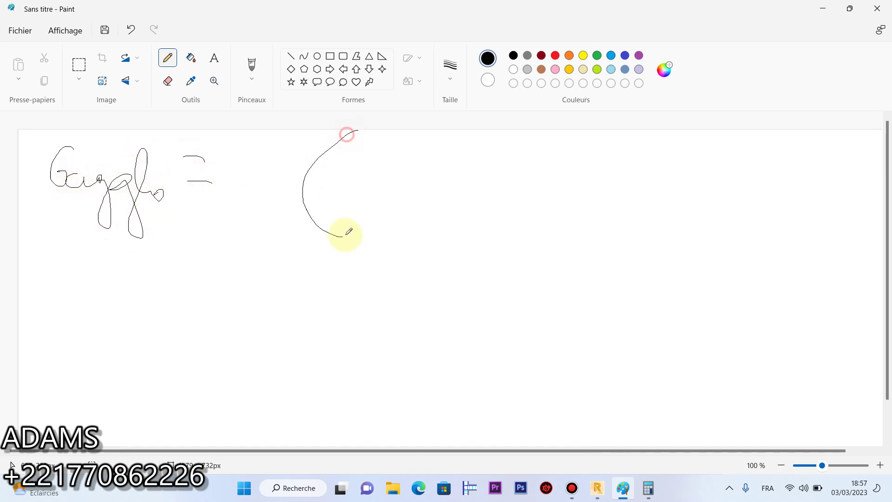
drag(287, 146, 321, 150)
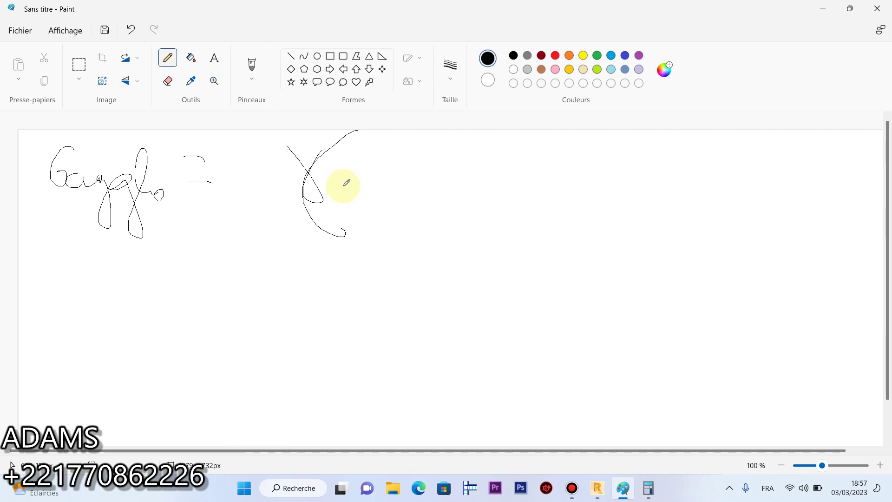
mouse_move(351, 175)
mouse_down()
mouse_move(382, 149)
mouse_move(424, 171)
mouse_move(439, 159)
mouse_move(454, 177)
mouse_move(474, 152)
mouse_move(509, 151)
mouse_move(520, 170)
mouse_up()
Write the render load calculation "Gend = 18 × 0,03 =" below the Gagglo line
mouse_move(52, 254)
mouse_down()
mouse_move(59, 306)
mouse_move(59, 292)
mouse_move(90, 308)
mouse_move(161, 320)
mouse_up()
drag(167, 306, 217, 300)
mouse_move(205, 316)
mouse_down()
mouse_move(303, 292)
mouse_move(324, 306)
mouse_up()
mouse_move(340, 279)
mouse_down()
mouse_move(340, 296)
mouse_move(338, 278)
mouse_move(392, 307)
mouse_up()
drag(391, 290, 363, 326)
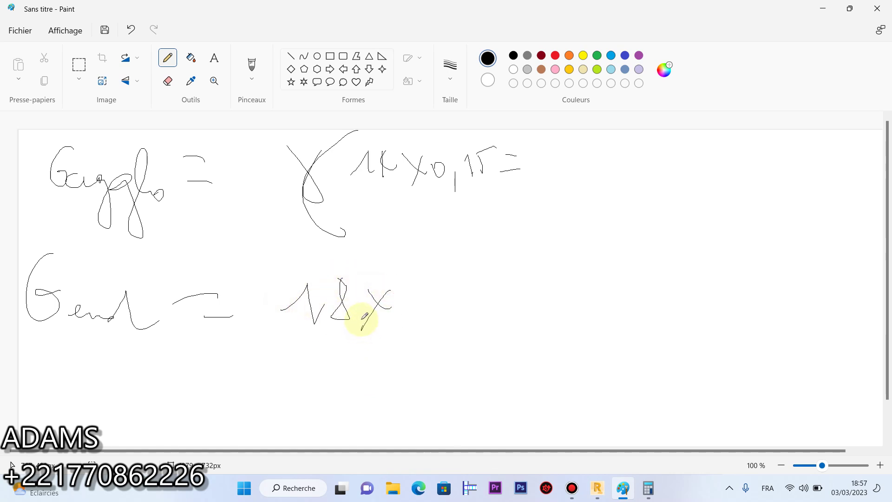
drag(400, 300, 398, 279)
drag(437, 303, 438, 320)
mouse_move(454, 274)
mouse_down()
mouse_move(488, 303)
mouse_move(480, 310)
mouse_up()
mouse_move(528, 278)
mouse_down()
mouse_move(554, 277)
mouse_move(557, 299)
mouse_up()
Switch to the calculator and compute 14 × 0,15 for the block wall
click(648, 488)
click(239, 314)
click(232, 282)
click(362, 252)
click(293, 343)
click(323, 342)
click(232, 312)
click(280, 282)
click(358, 337)
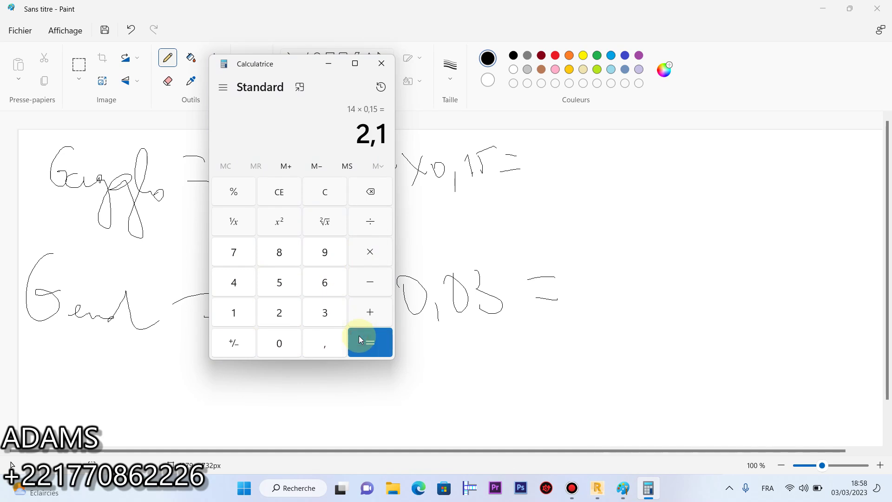
Compute 0,03 × 18 in the calculator for the render
click(279, 345)
click(323, 343)
click(293, 342)
click(328, 312)
click(364, 252)
click(242, 309)
click(279, 252)
click(365, 340)
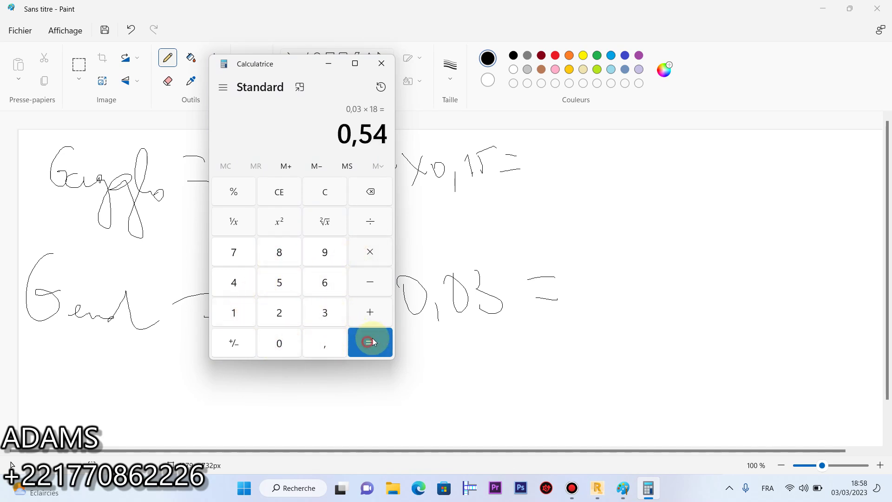
Write 2,10 after the Gagglo line and begin the Gend result with 0,5, joining them with a brace and plus sign
click(561, 151)
drag(549, 154, 571, 168)
drag(571, 171, 568, 182)
mouse_move(584, 148)
mouse_down()
mouse_move(586, 170)
mouse_move(603, 160)
mouse_up()
mouse_move(582, 261)
mouse_down()
mouse_move(587, 281)
mouse_move(608, 293)
mouse_move(627, 260)
mouse_up()
mouse_move(630, 148)
mouse_down()
mouse_move(641, 309)
mouse_move(598, 284)
mouse_up()
mouse_move(589, 209)
mouse_down()
mouse_move(589, 246)
mouse_move(605, 223)
mouse_up()
Write the sum 2,64 kPa beside the brace and underline it, completing the Gend result as 0,54
drag(658, 180, 670, 210)
drag(674, 208, 676, 223)
drag(689, 167, 692, 200)
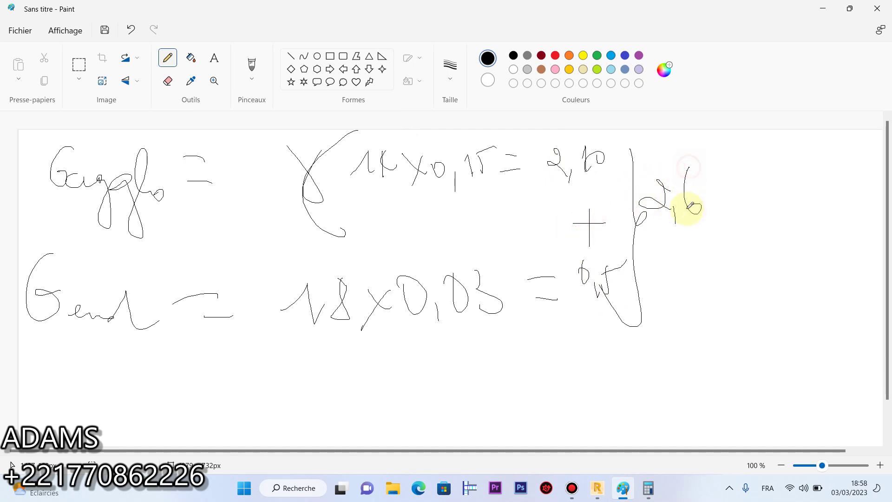
mouse_move(617, 261)
mouse_down()
mouse_move(638, 291)
mouse_move(625, 302)
mouse_up()
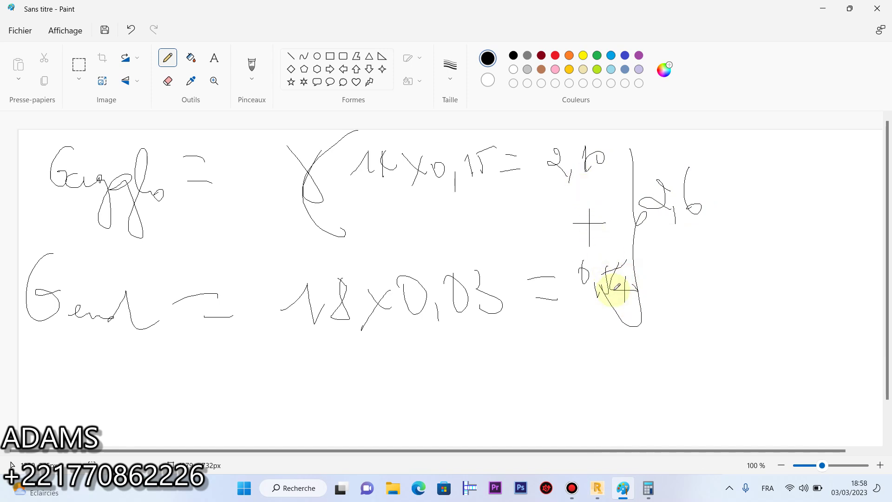
drag(708, 181, 741, 204)
drag(729, 188, 729, 219)
mouse_move(758, 175)
mouse_down()
mouse_move(757, 202)
mouse_move(774, 218)
mouse_move(790, 198)
mouse_move(817, 212)
mouse_up()
drag(662, 227, 807, 227)
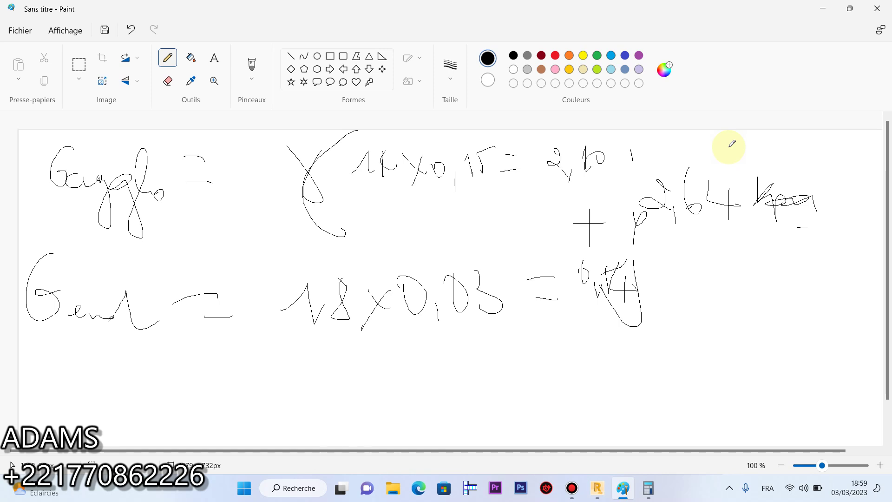
Write the multiplication "× 3 =" under the 2,64 kPa sum
click(667, 253)
mouse_move(669, 263)
mouse_down()
mouse_move(656, 270)
mouse_move(683, 281)
mouse_up()
drag(688, 243, 653, 285)
mouse_move(692, 241)
mouse_down()
mouse_move(692, 262)
mouse_move(679, 274)
mouse_up()
drag(720, 262, 758, 255)
drag(716, 273, 741, 270)
Switch to the calculator and compute 2,64 × 3
click(648, 488)
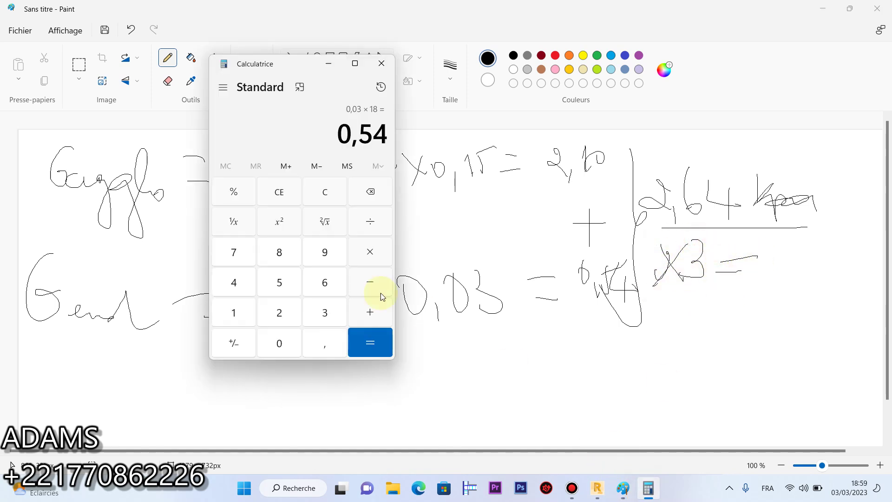
click(281, 313)
click(324, 343)
click(325, 282)
click(235, 282)
click(368, 251)
click(324, 312)
click(370, 342)
Write the wall load result 7,92 with its unit after "× 3 =" and underline the line
mouse_move(761, 243)
mouse_down()
mouse_move(799, 247)
mouse_move(789, 276)
mouse_up()
mouse_move(766, 265)
mouse_down()
mouse_move(796, 264)
mouse_move(798, 289)
mouse_up()
mouse_move(814, 255)
mouse_down()
mouse_move(812, 282)
mouse_move(810, 273)
mouse_up()
mouse_move(828, 251)
mouse_down()
mouse_move(848, 263)
mouse_move(848, 275)
mouse_up()
mouse_move(861, 254)
mouse_down()
mouse_move(871, 304)
mouse_move(870, 255)
mouse_move(880, 277)
mouse_up()
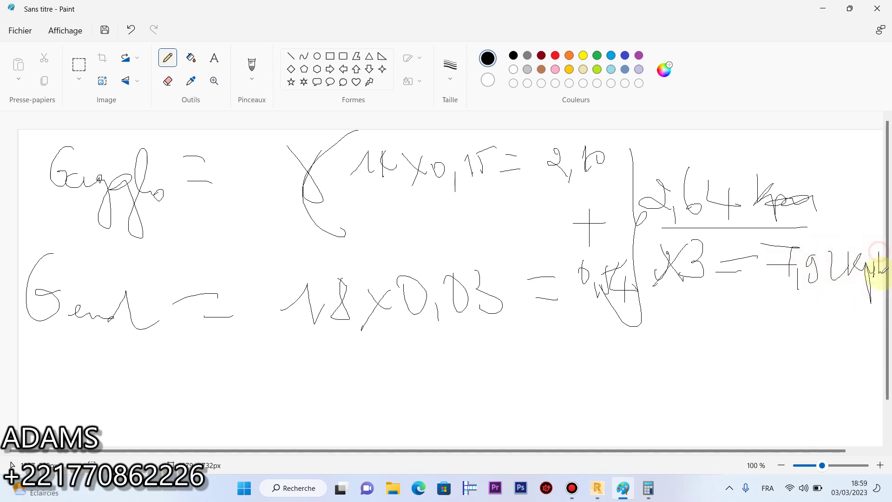
drag(640, 299, 829, 298)
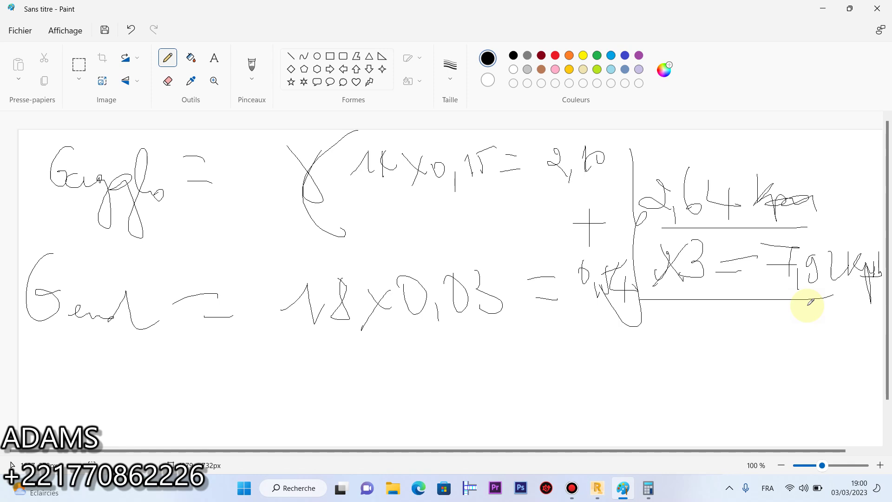
Write the live load "Q = 1,5" below the Gend line
mouse_move(193, 354)
mouse_down()
mouse_move(222, 392)
mouse_move(252, 369)
mouse_up()
mouse_move(225, 382)
mouse_down()
mouse_move(279, 381)
mouse_move(287, 394)
mouse_up()
mouse_move(297, 349)
mouse_down()
mouse_move(301, 373)
mouse_move(322, 346)
mouse_up()
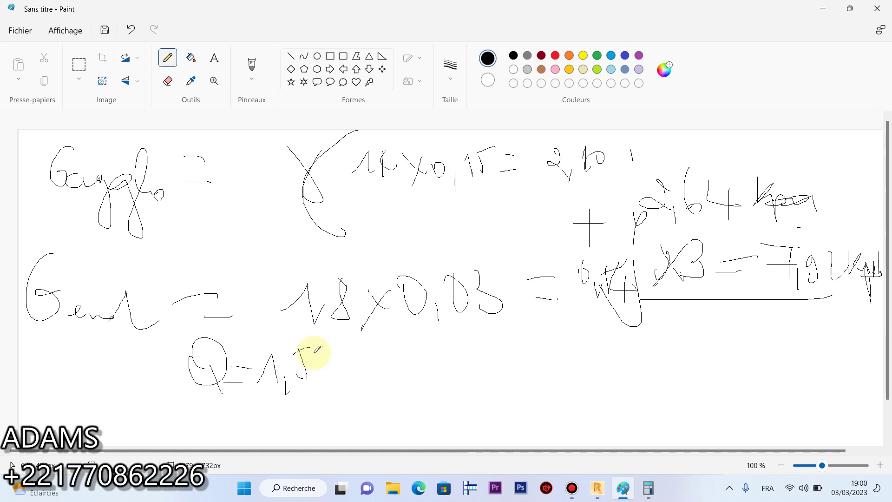
Complete the live load 1,5 with its kPa unit and write "Q = 3,5 kPa" and a third live load of 2,5 kPa beside it
mouse_move(338, 346)
mouse_down()
mouse_move(353, 354)
mouse_move(363, 392)
mouse_move(412, 385)
mouse_move(427, 395)
mouse_up()
mouse_move(467, 357)
mouse_down()
mouse_move(459, 364)
mouse_move(531, 391)
mouse_up()
mouse_move(547, 357)
mouse_down()
mouse_move(571, 384)
mouse_move(591, 354)
mouse_move(627, 398)
mouse_move(637, 378)
mouse_move(648, 384)
mouse_move(673, 422)
mouse_up()
mouse_move(701, 362)
mouse_down()
mouse_move(746, 371)
mouse_move(766, 348)
mouse_move(799, 366)
mouse_move(843, 356)
mouse_move(850, 398)
mouse_move(860, 355)
mouse_move(860, 374)
mouse_up()
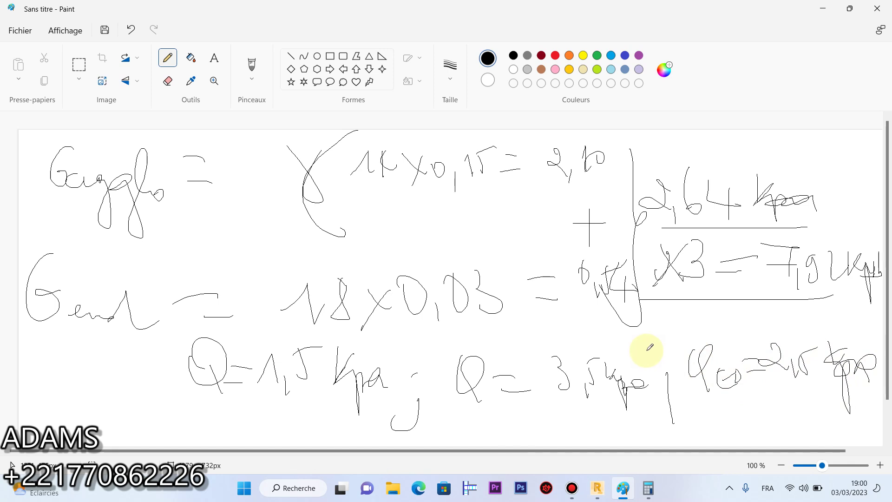
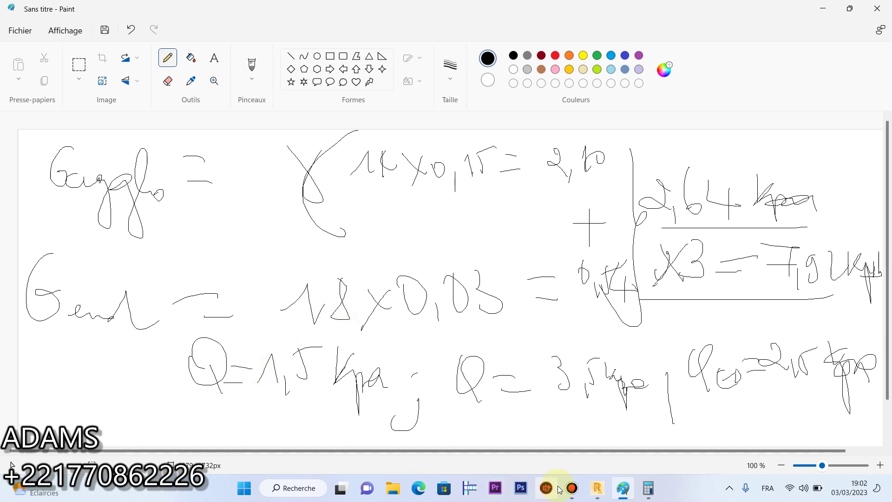
Switch to Robot Structural Analysis and make load case 2 : G the active case
click(602, 492)
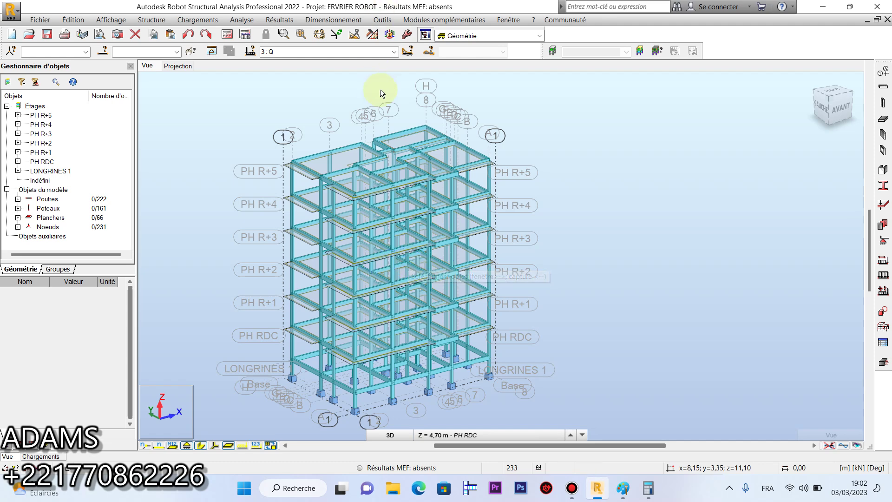
click(393, 52)
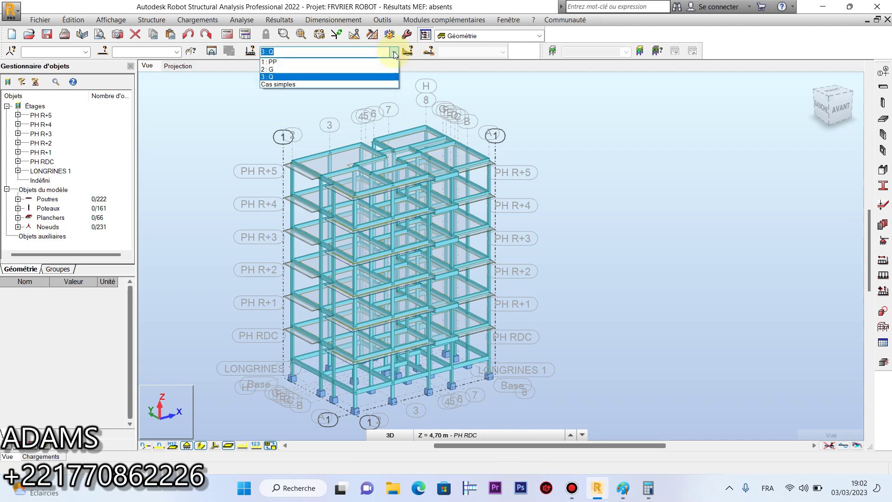
click(293, 70)
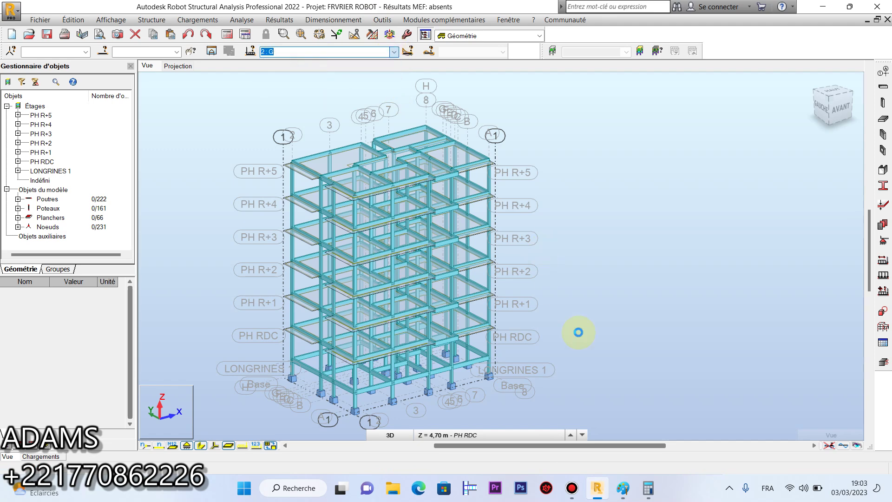
click(576, 489)
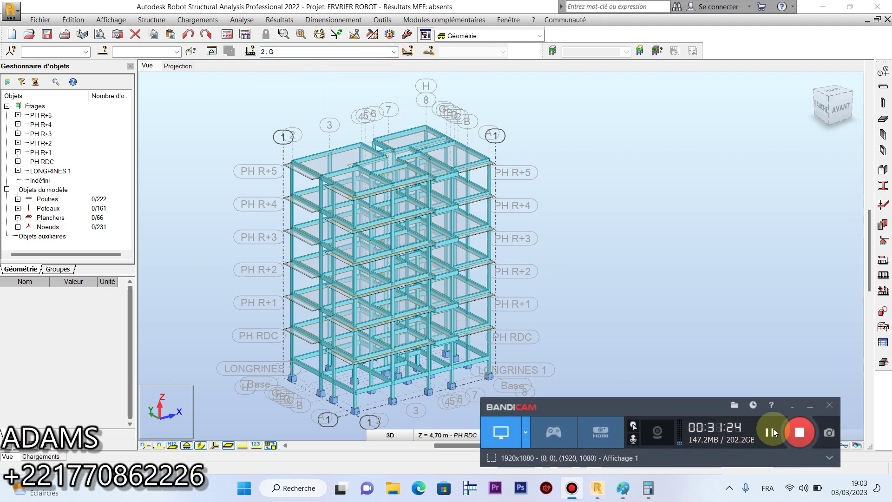
click(809, 406)
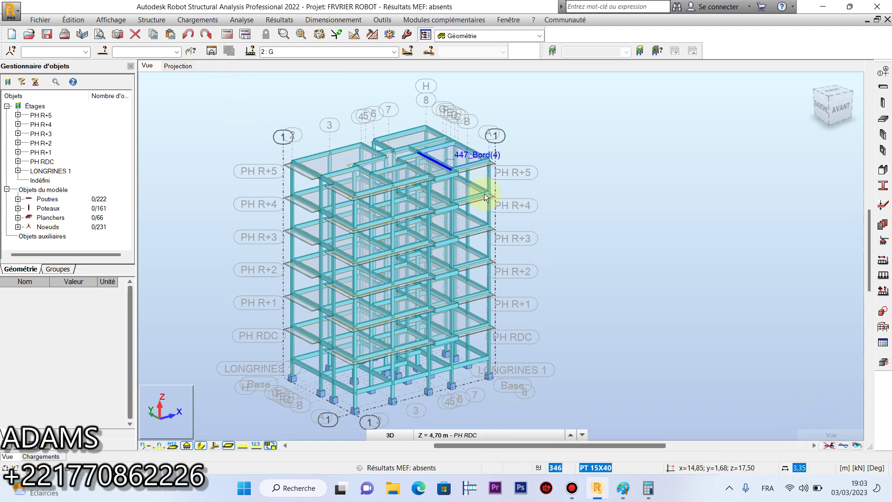
middle_drag(485, 194, 518, 185)
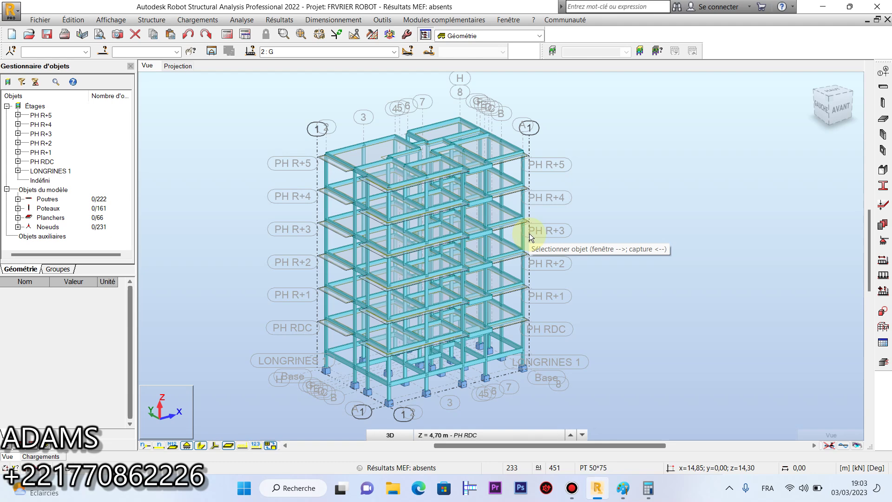
scroll(377, 135, up, 2)
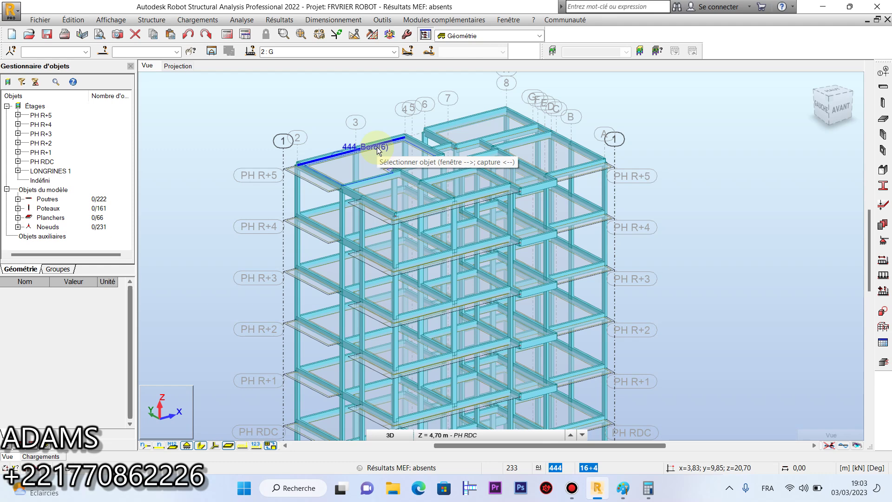
click(627, 488)
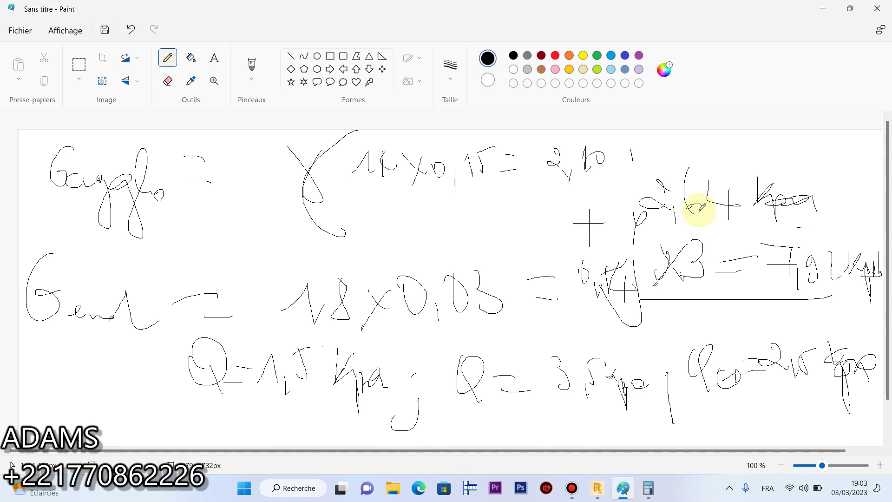
click(597, 488)
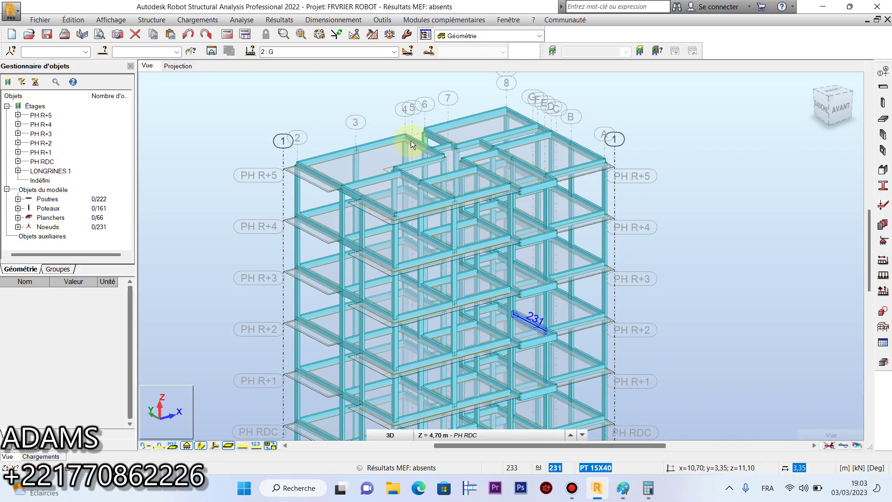
middle_drag(428, 183, 436, 162)
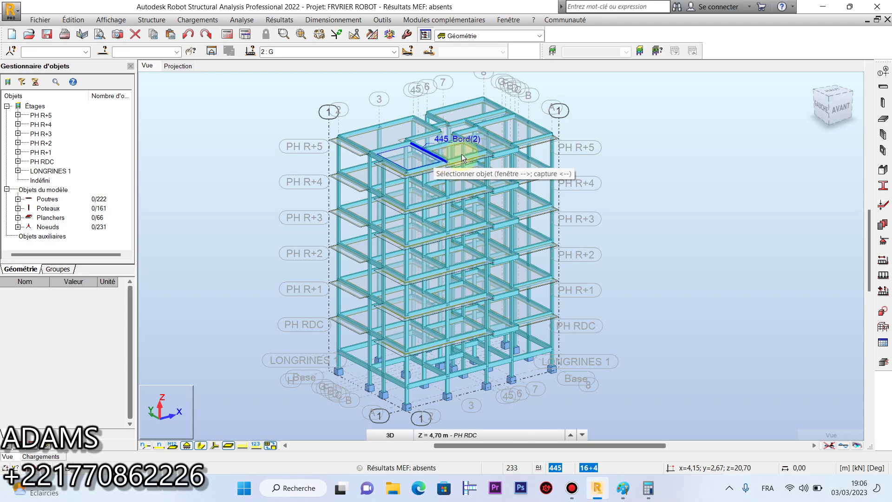
Select one ground beam at LONGRINES 1 and extend the selection to every bar of the same bar type
middle_drag(557, 195, 569, 233)
scroll(520, 204, up, 2)
scroll(437, 347, up, 5)
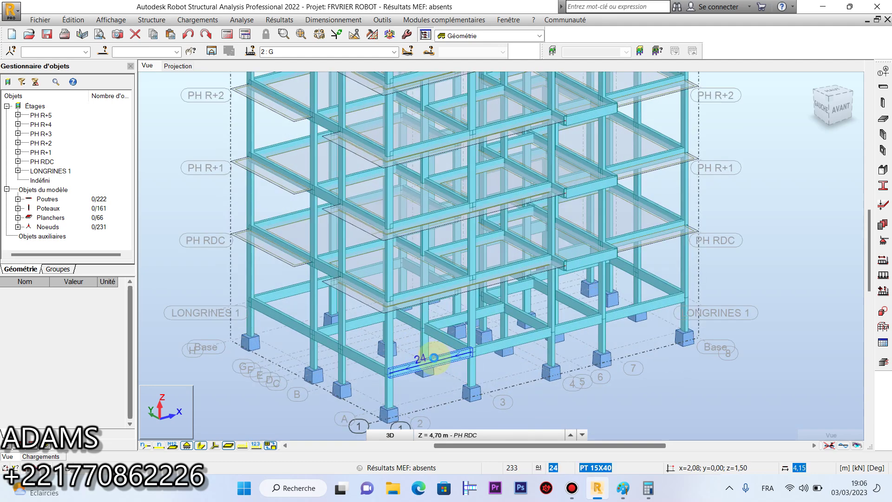
click(434, 358)
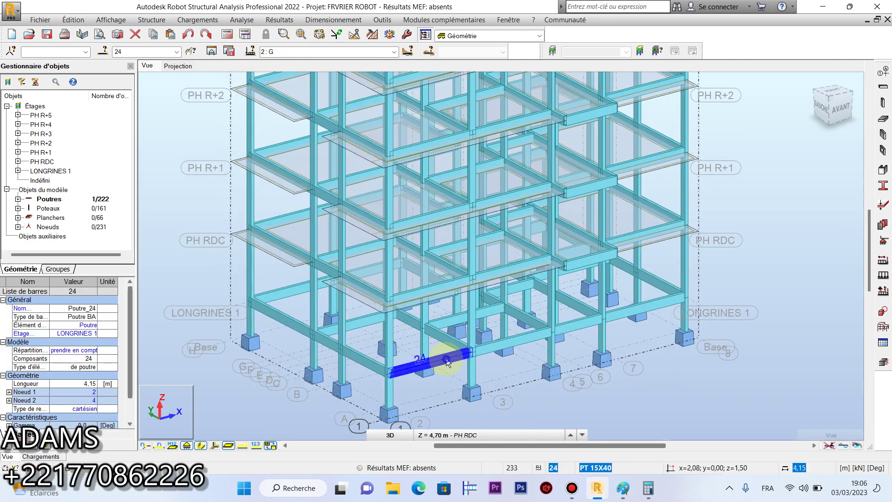
right_click(374, 360)
mouse_move(494, 321)
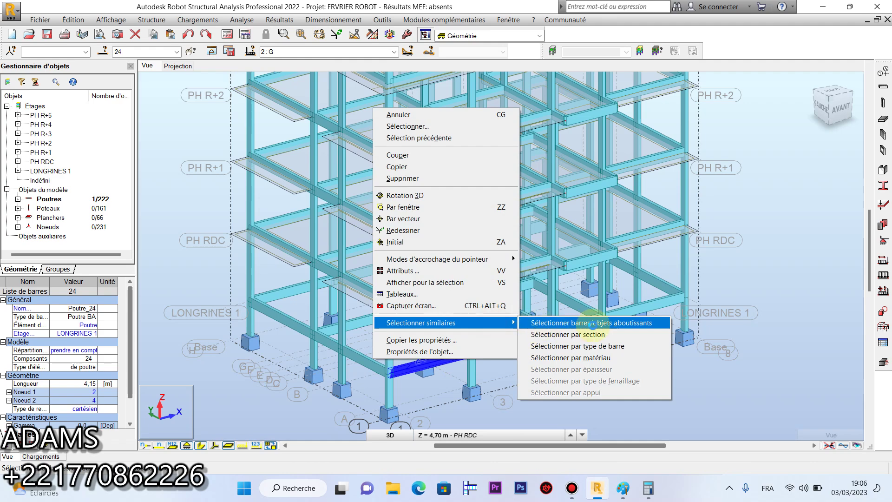
click(580, 345)
scroll(520, 378, down, 5)
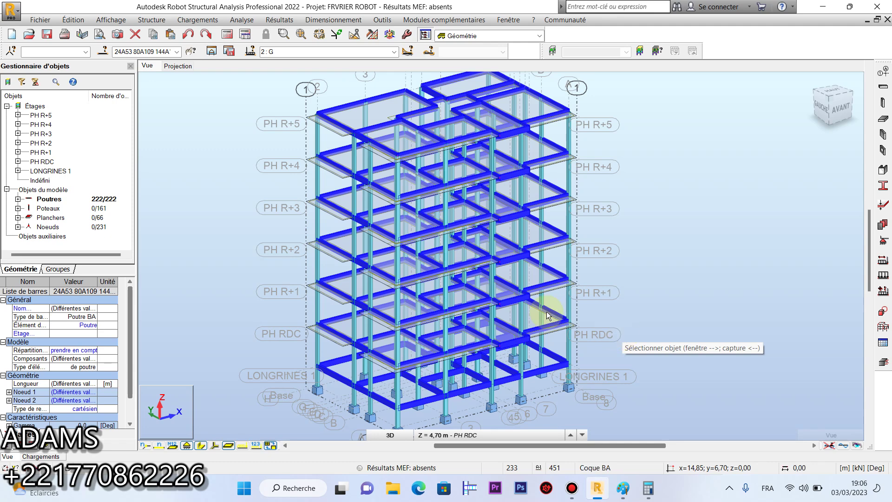
click(197, 19)
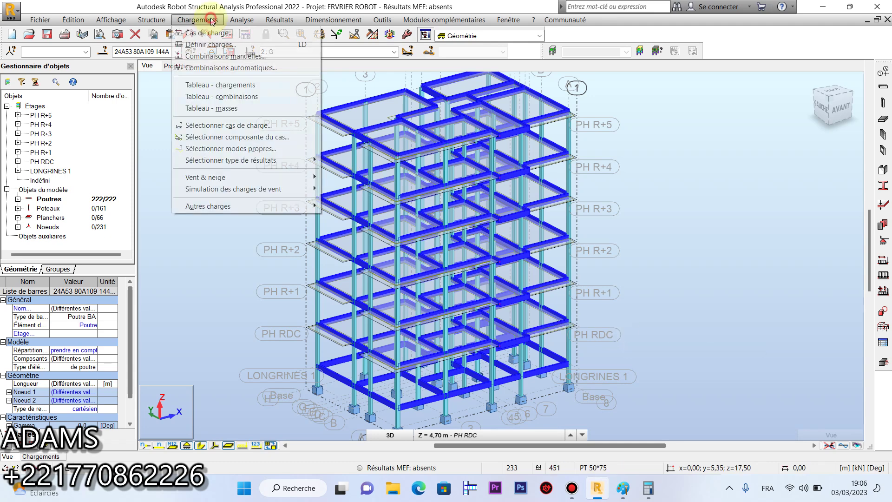
click(218, 47)
drag(779, 69, 674, 94)
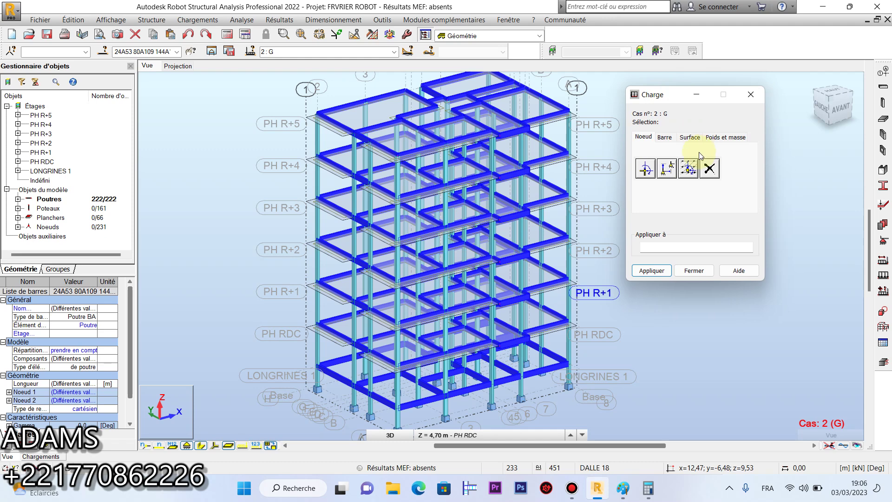
click(666, 139)
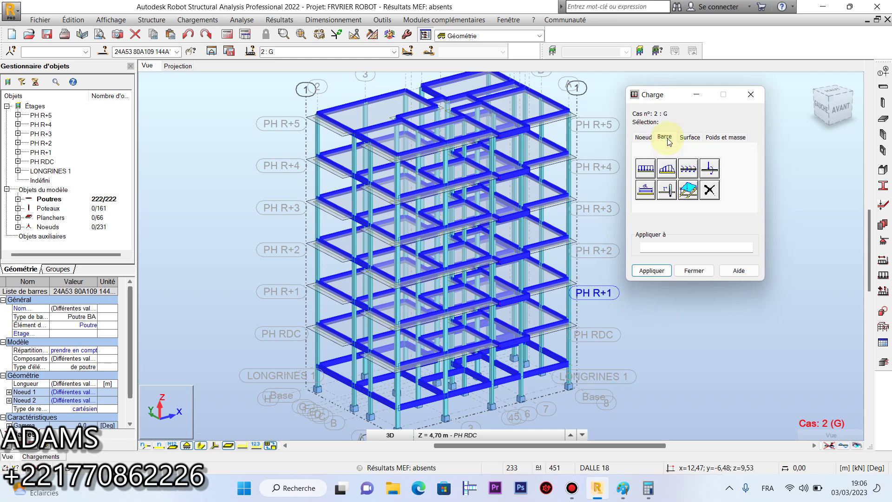
click(645, 169)
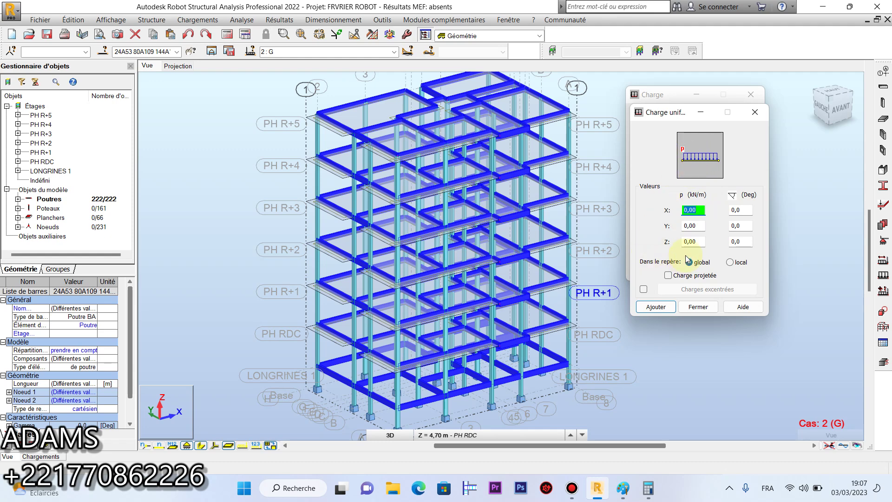
click(697, 242)
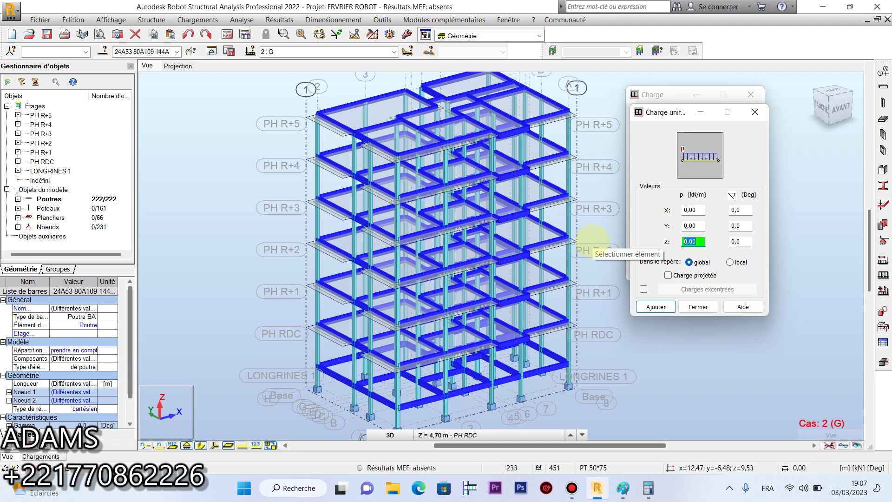
click(755, 112)
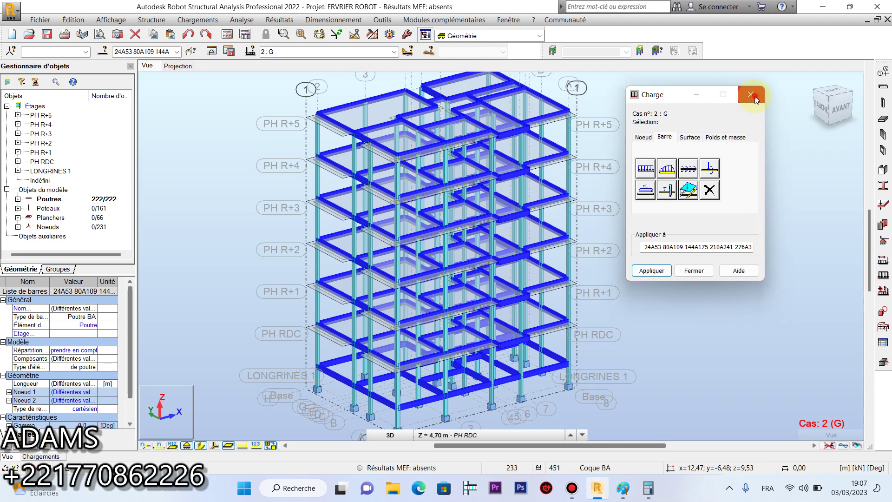
click(750, 97)
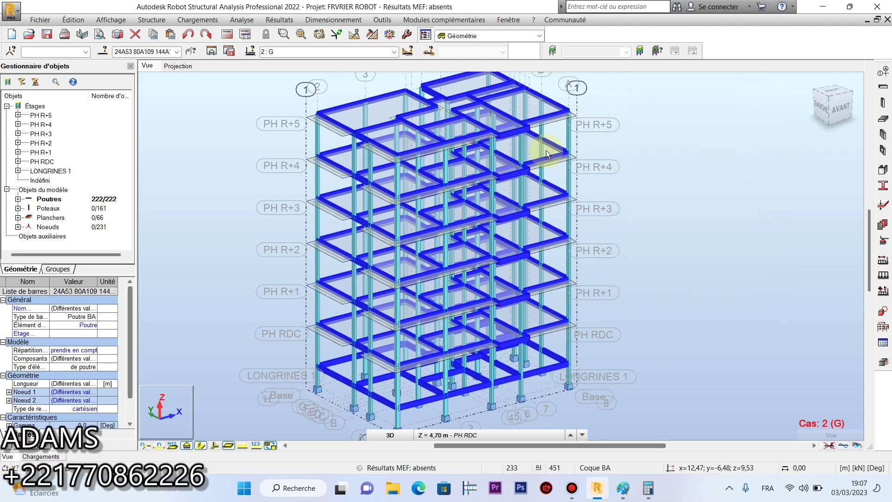
click(201, 23)
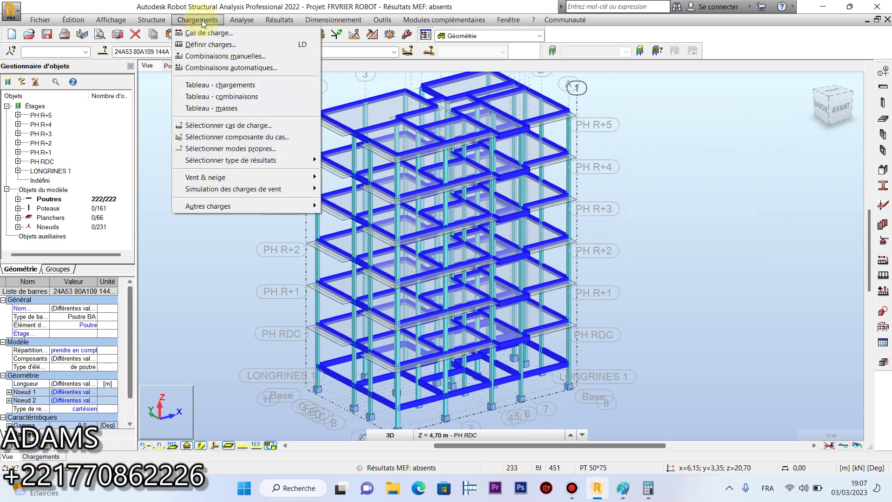
click(207, 46)
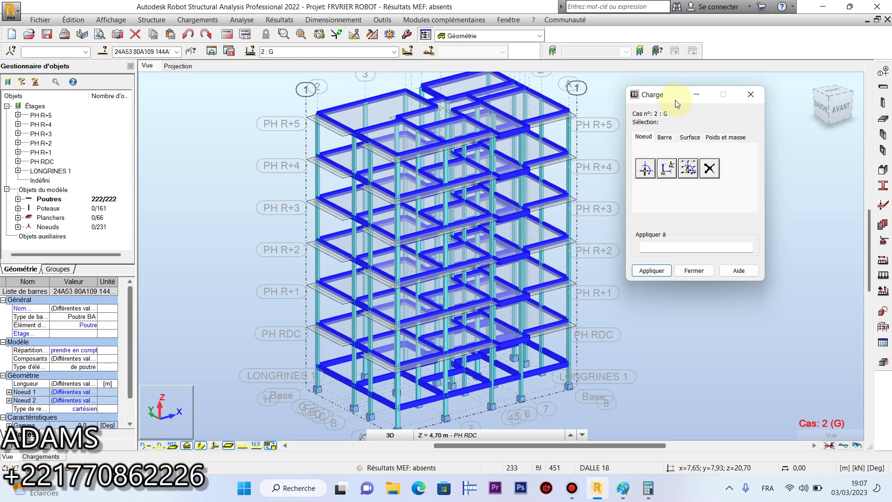
click(665, 137)
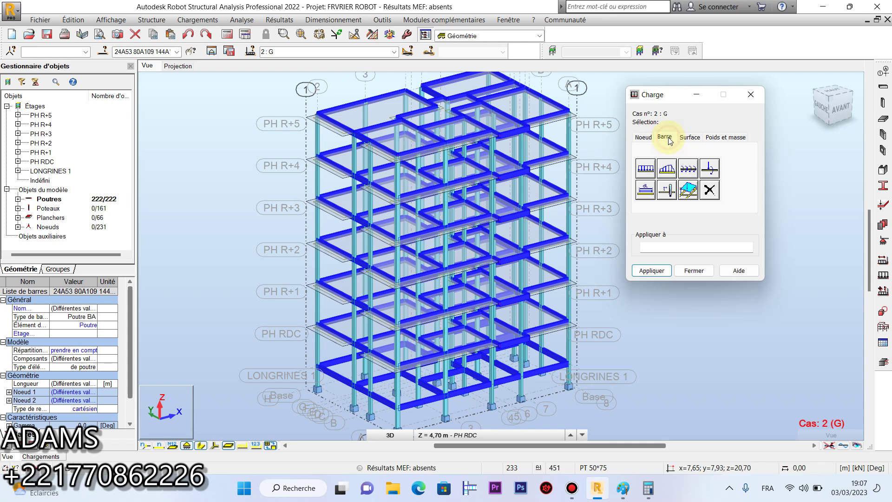
click(645, 168)
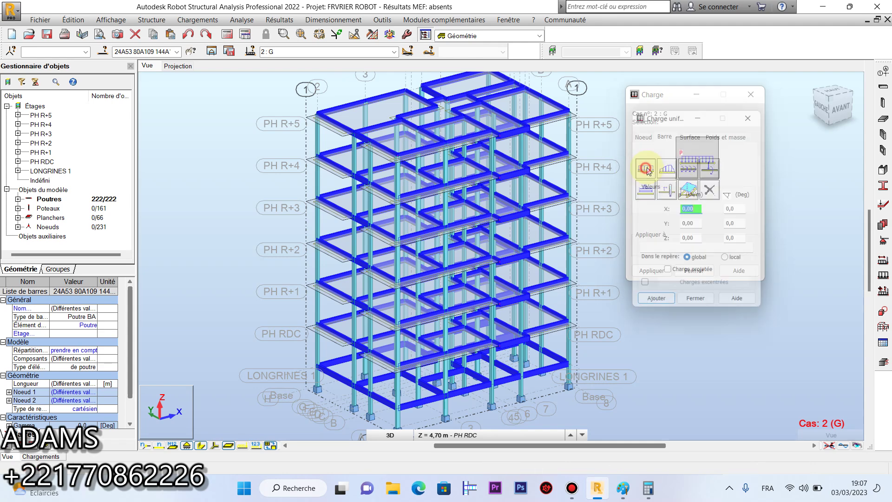
double_click(705, 241)
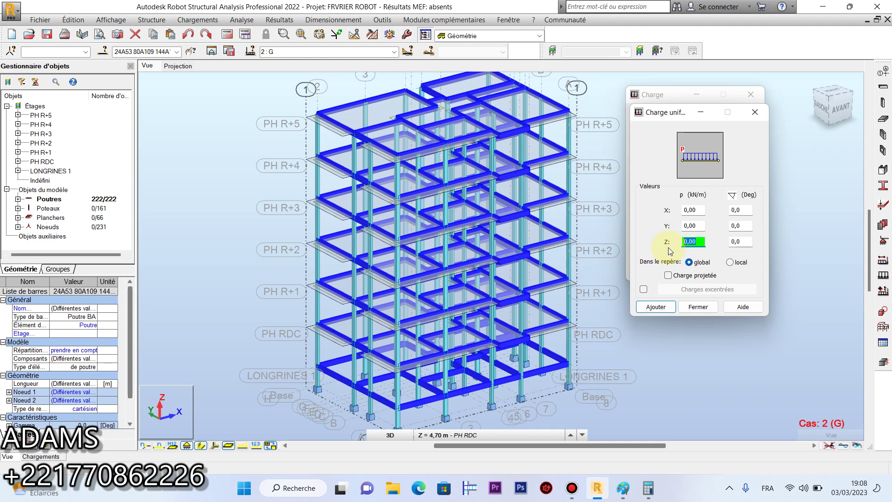
click(698, 306)
middle_drag(415, 298, 351, 201)
click(706, 275)
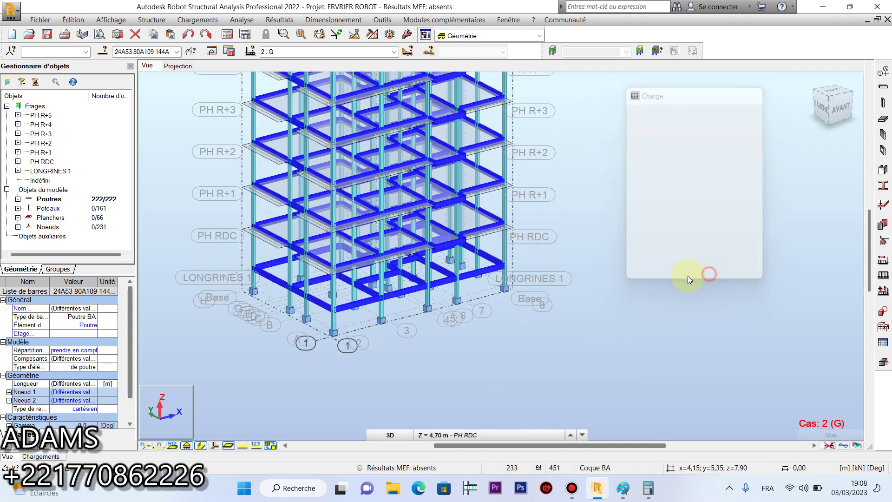
Isolate the selected beams in the 3D view and clear the selection
middle_drag(616, 213, 638, 325)
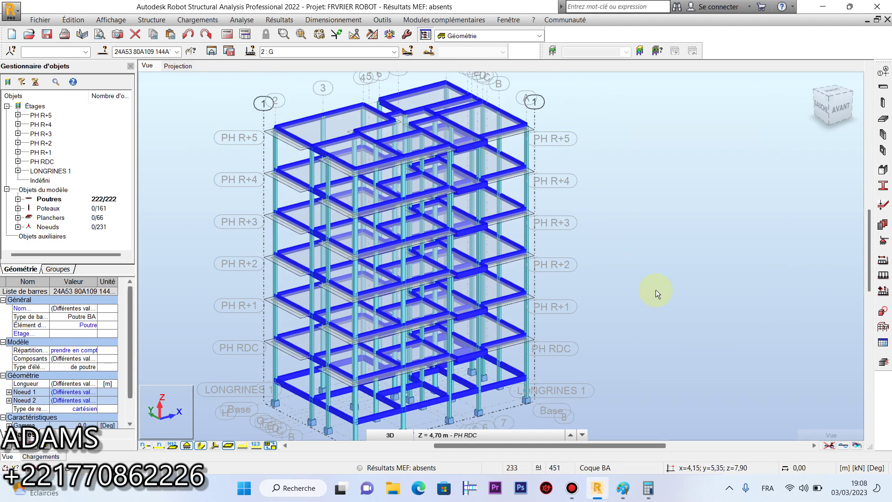
click(211, 51)
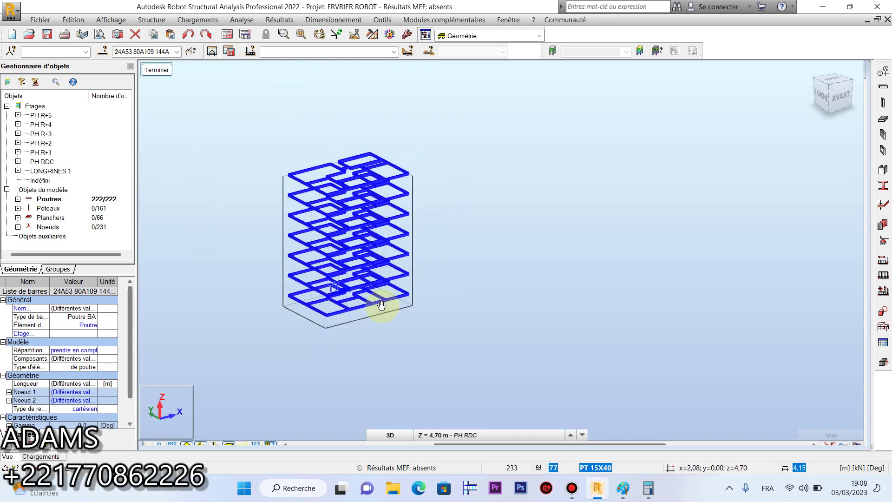
middle_drag(378, 306, 454, 323)
click(562, 281)
scroll(393, 234, up, 4)
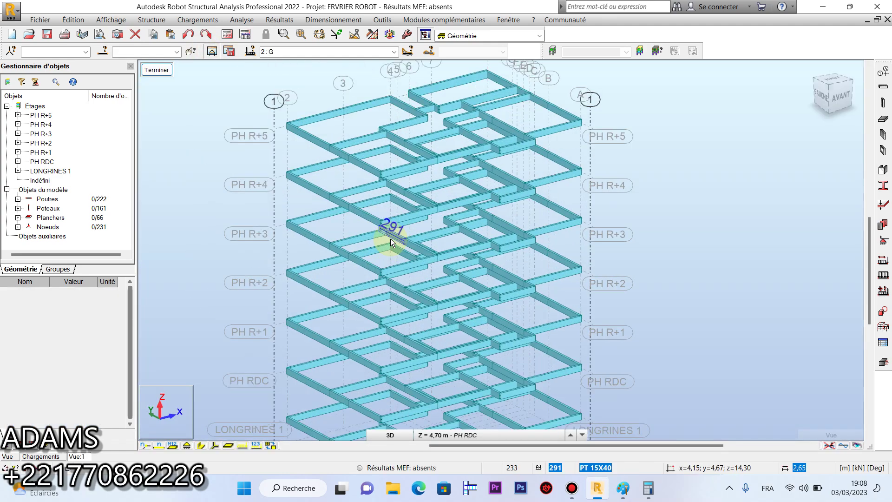
scroll(390, 240, down, 4)
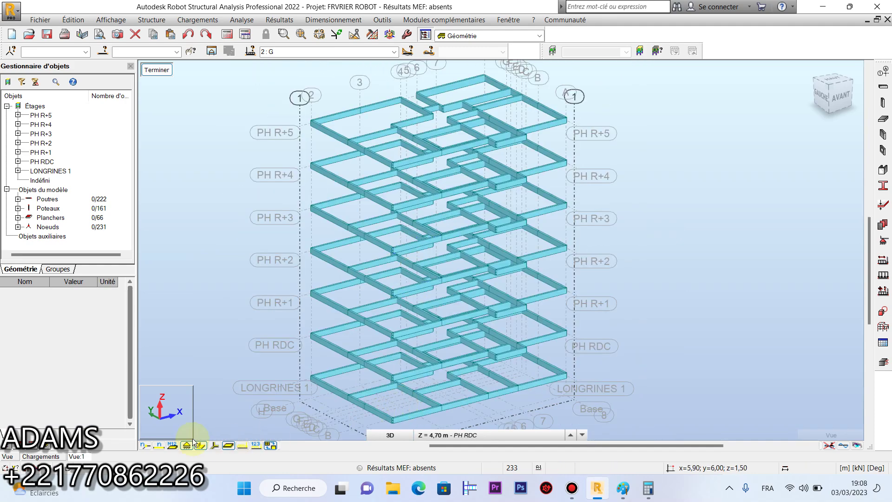
Display the local coordinate systems on the isolated beams of all storeys
click(215, 445)
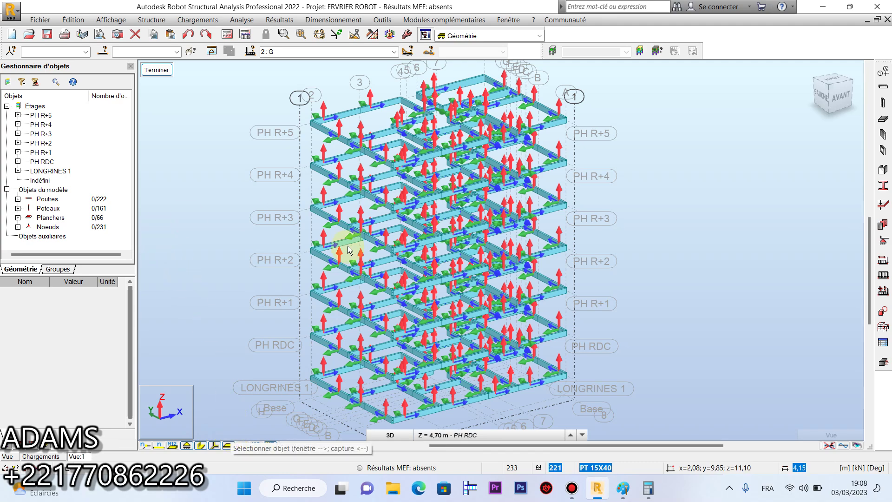
scroll(342, 228, up, 5)
scroll(334, 228, down, 5)
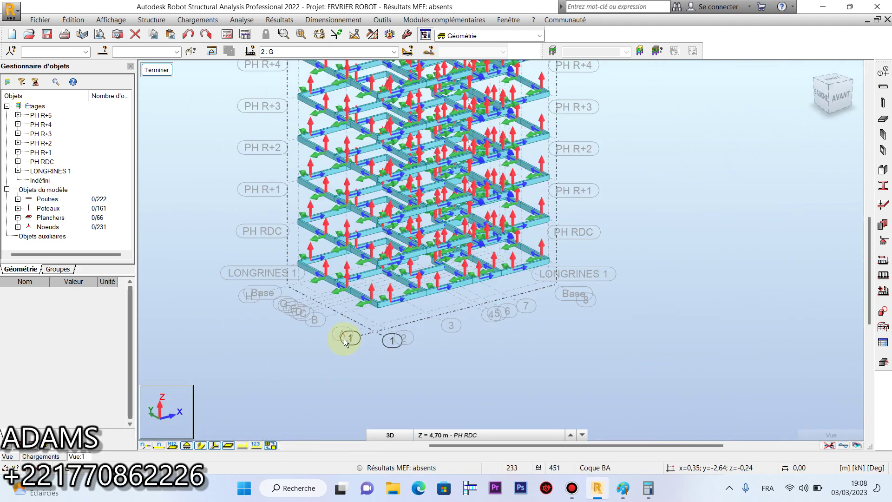
Inspect the local axes of the front corner ground beam at LONGRINES 1 and save the project changes
scroll(404, 305, up, 3)
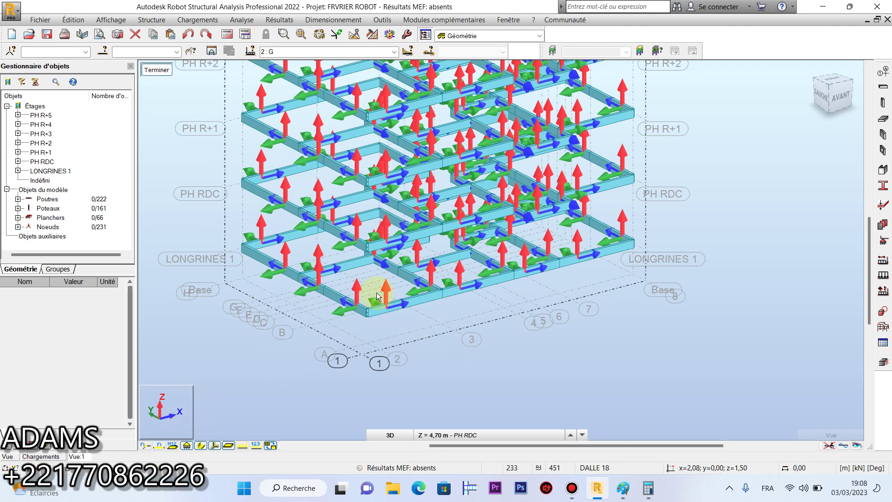
scroll(383, 291, up, 2)
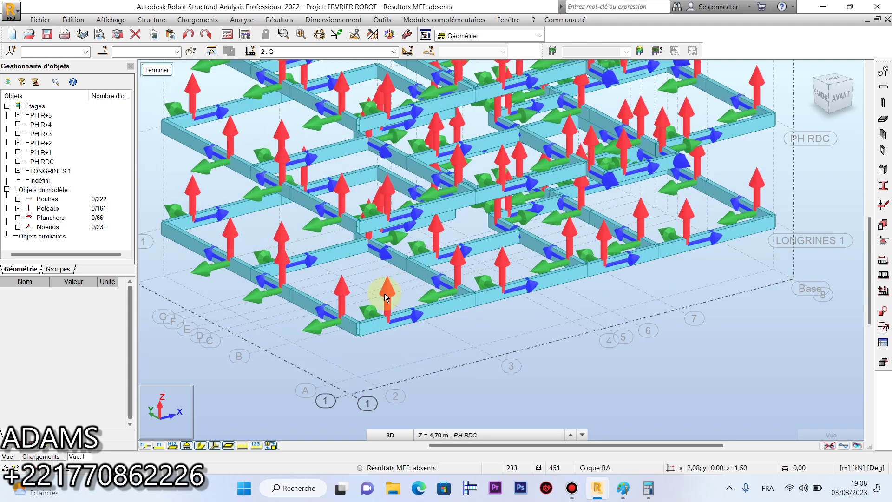
click(388, 291)
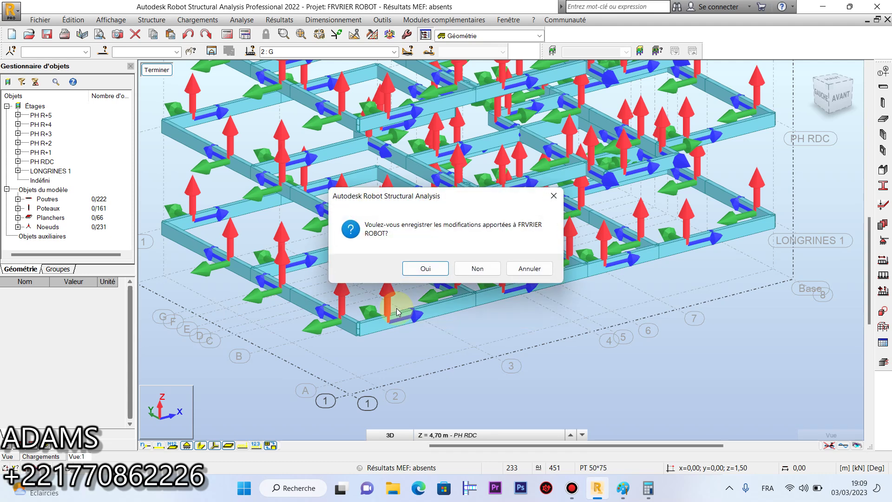
click(426, 268)
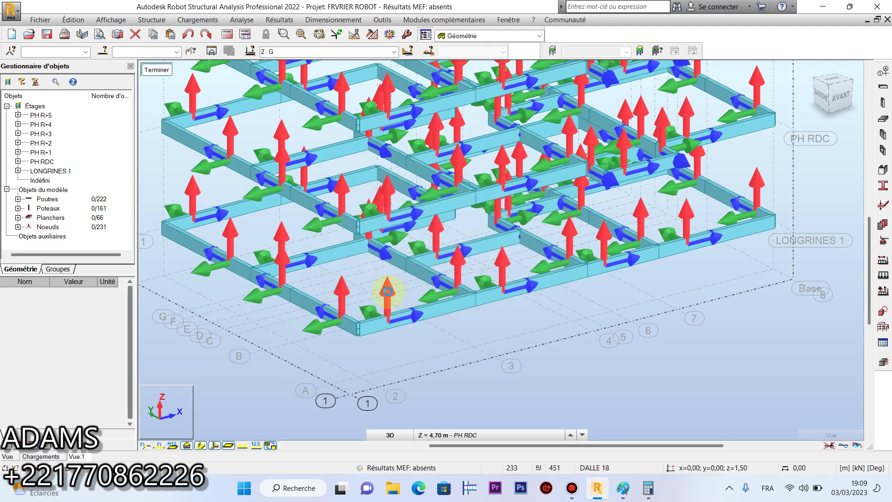
Review the local-system orientation options for the front corner ground beam, close them without applying anything and clear the selection
scroll(386, 288, up, 1)
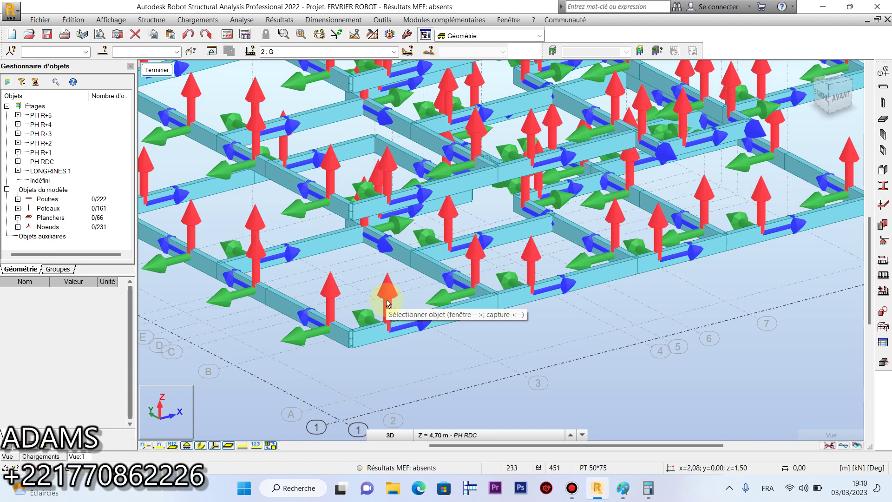
click(395, 316)
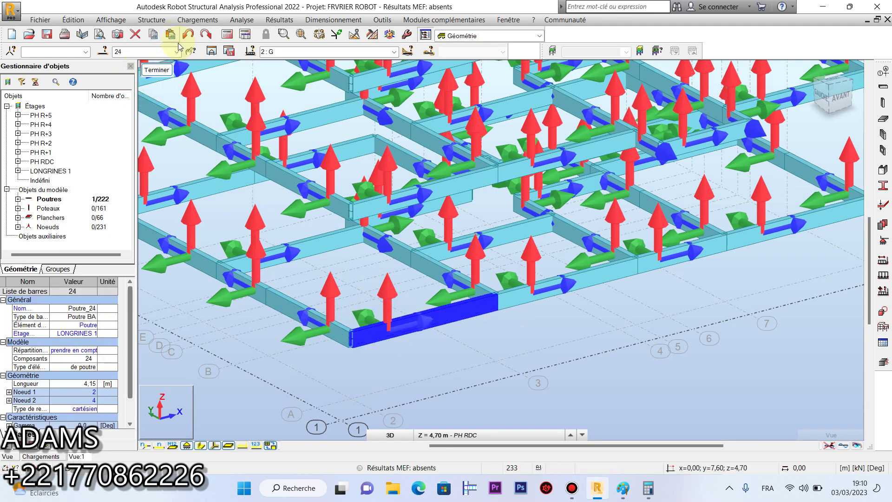
click(153, 20)
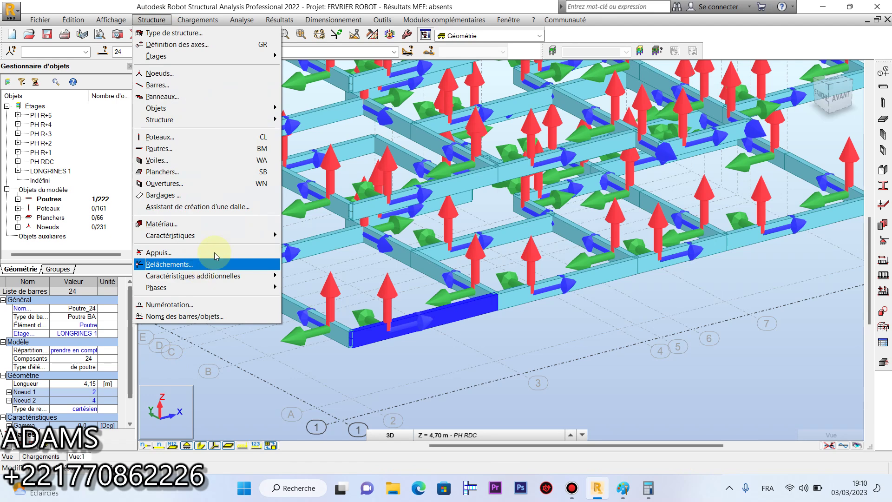
mouse_move(235, 236)
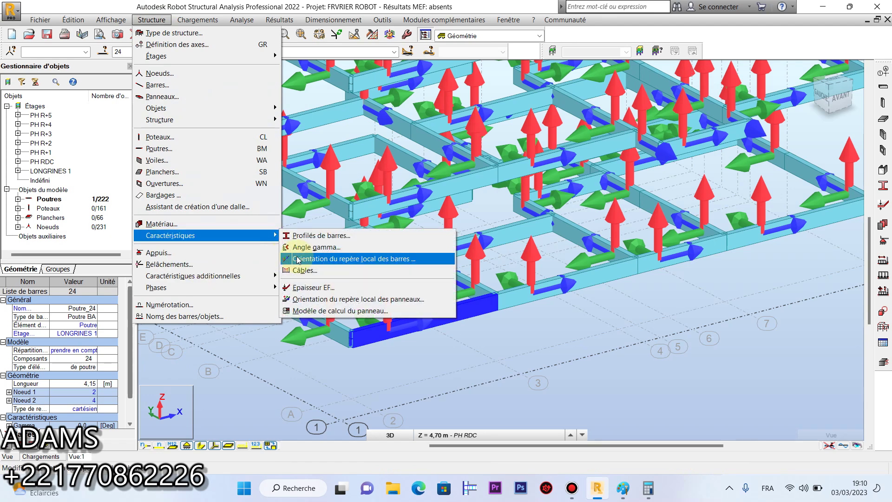
click(327, 262)
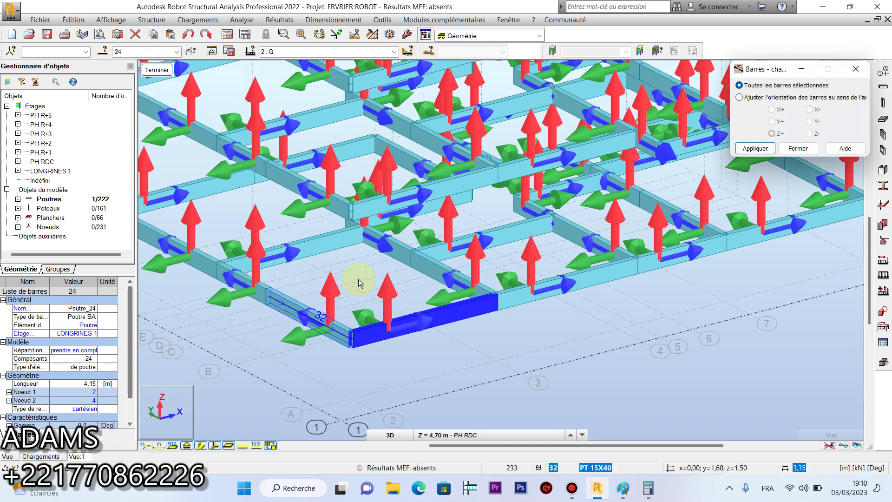
drag(784, 77, 633, 132)
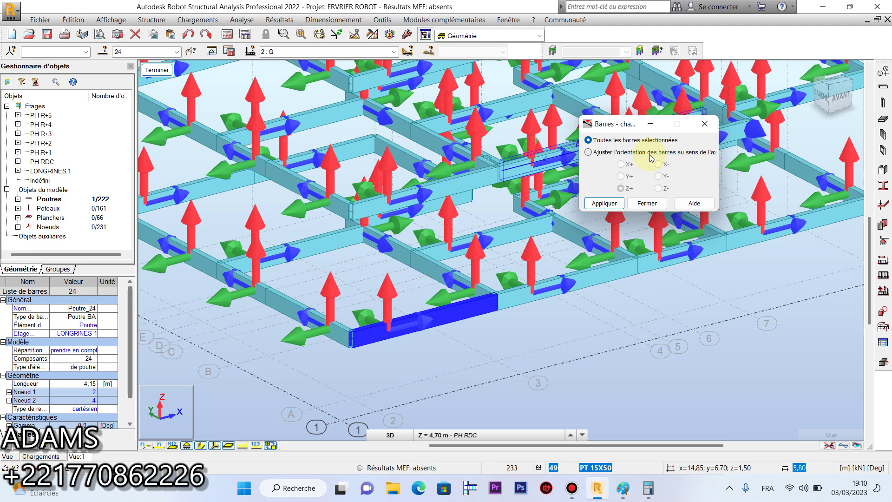
click(646, 203)
scroll(419, 341, down, 1)
scroll(420, 337, down, 2)
click(501, 341)
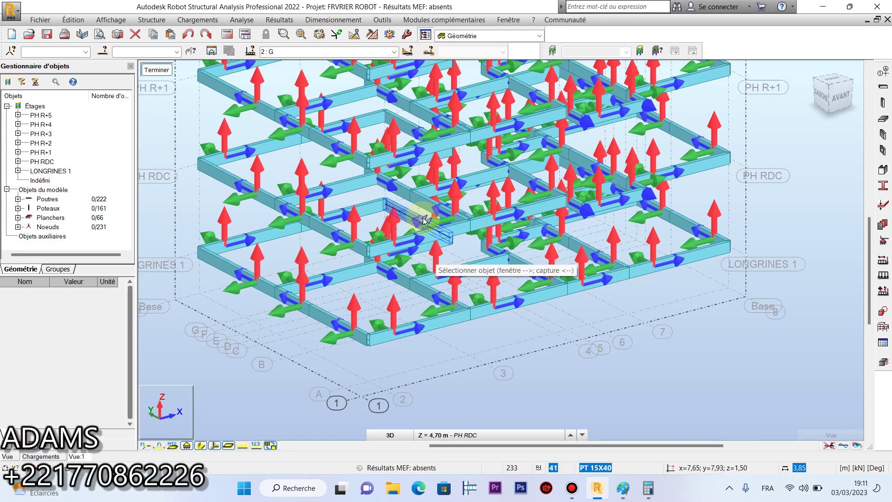
End the isolated beam display and restore the view of the whole structure
scroll(487, 207, down, 2)
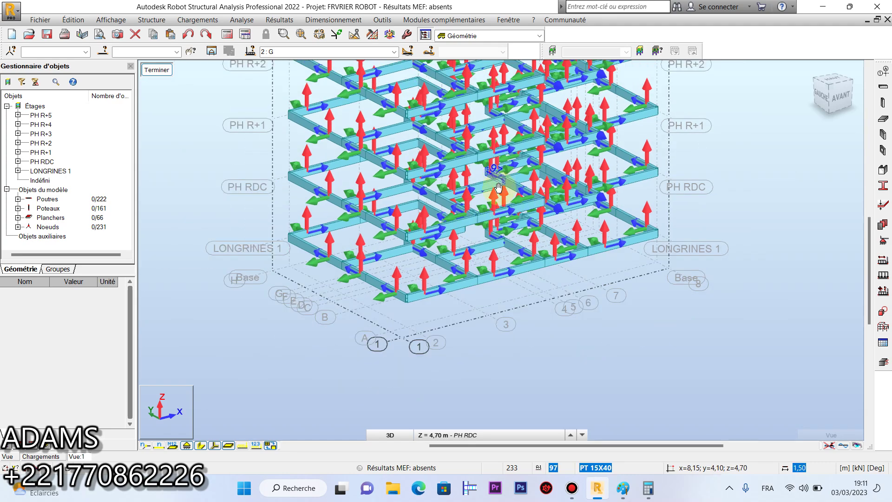
middle_drag(487, 204, 486, 256)
click(160, 74)
Select the front corner ground beam at LONGRINES 1 and extend the selection to all bars of the same bar type
scroll(478, 275, down, 3)
scroll(408, 372, up, 2)
scroll(408, 372, up, 4)
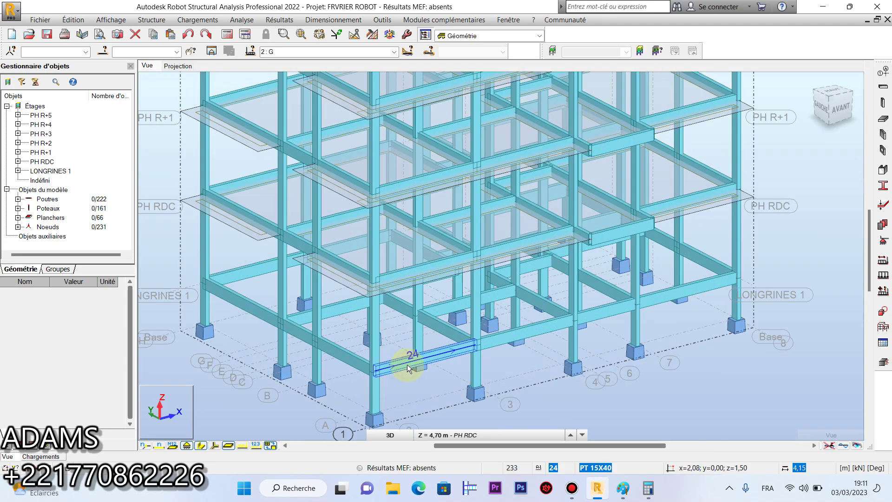
click(407, 364)
right_click(407, 364)
mouse_move(477, 328)
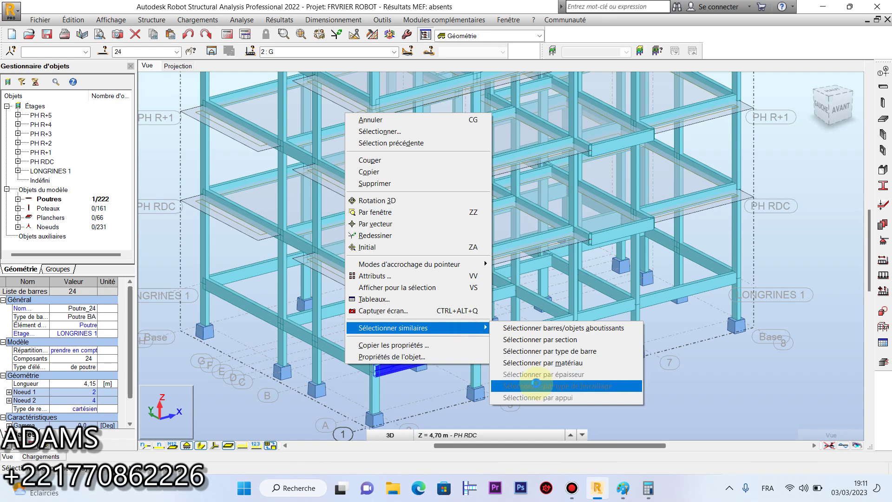
click(573, 349)
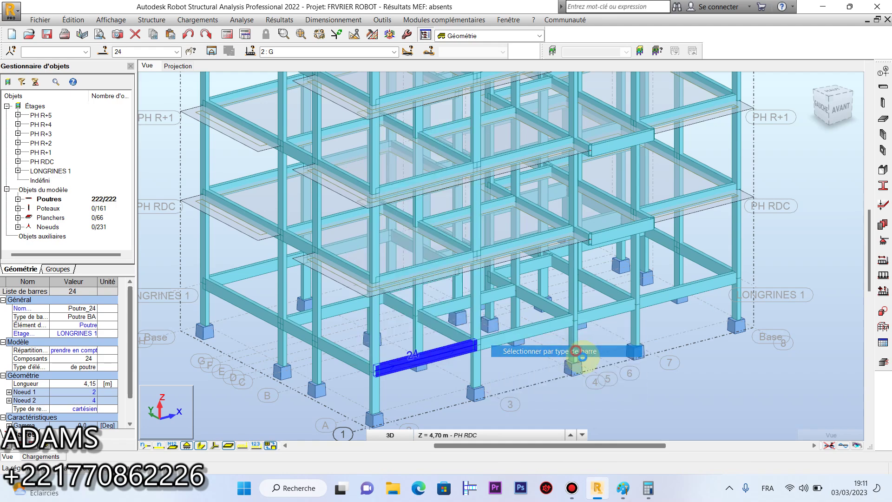
Apply a uniform bar load of -8 kN/m along global Z to all selected beams in load case G, and clear the selection
click(882, 274)
click(665, 137)
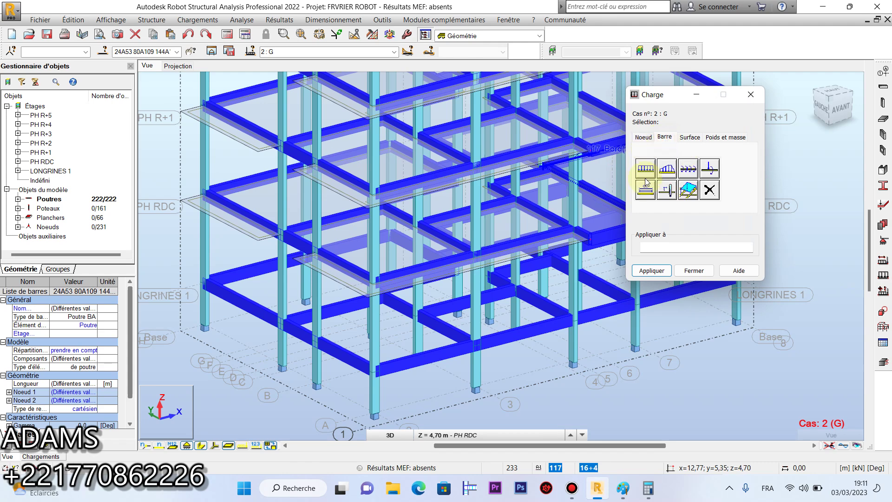
click(647, 168)
click(693, 240)
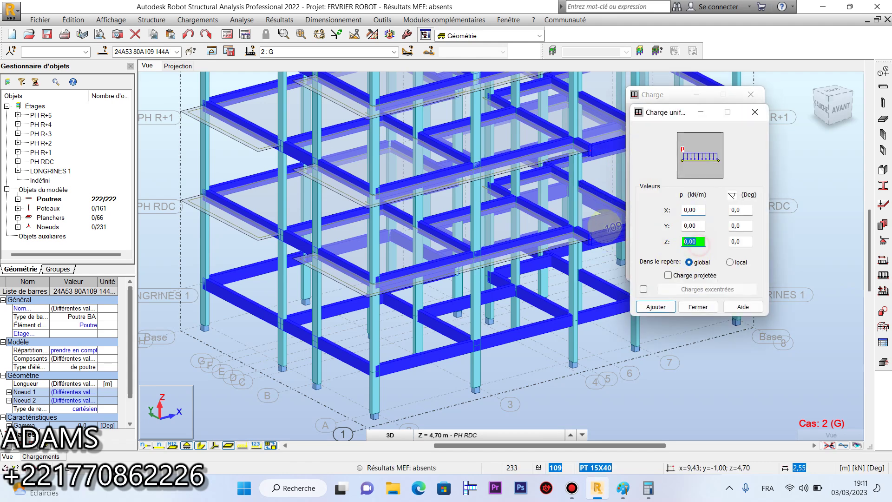
text(-8)
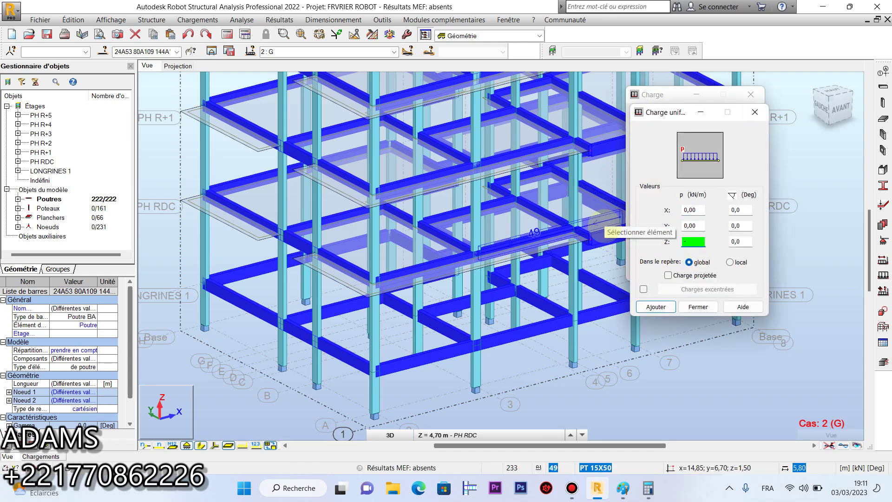
click(655, 307)
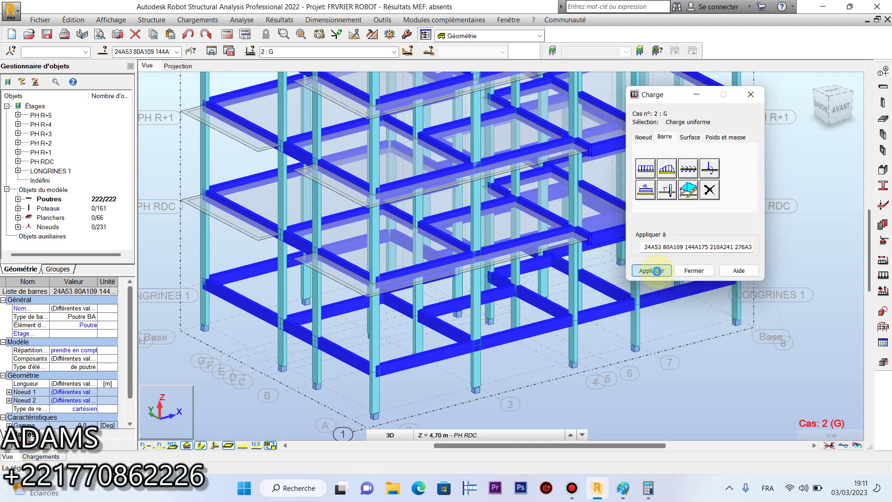
click(694, 271)
scroll(665, 243, down, 5)
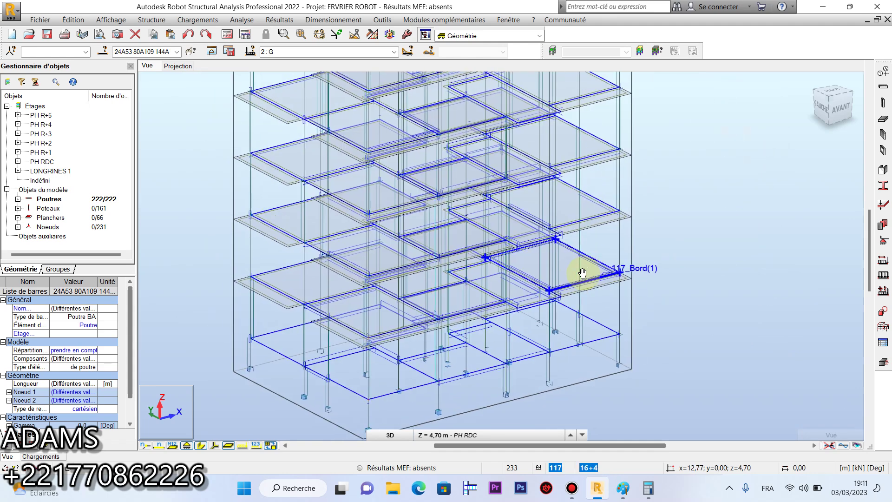
scroll(637, 251, down, 5)
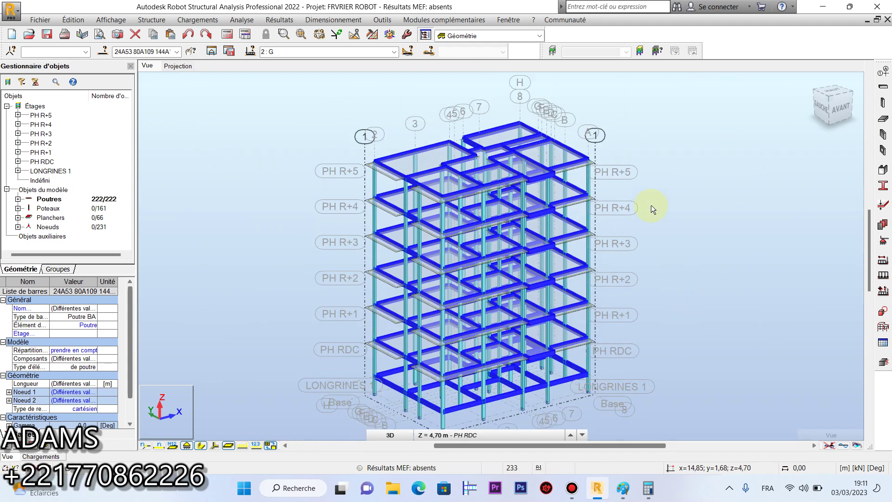
click(698, 216)
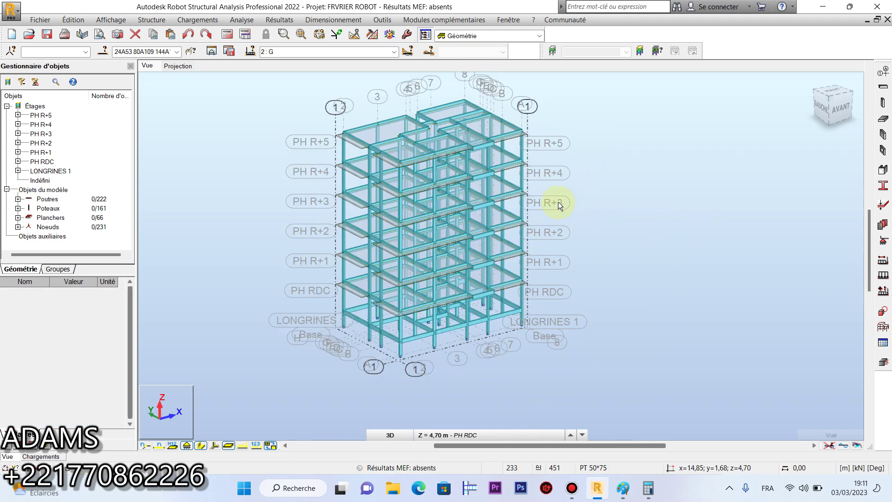
Check the load case G entry in the loads table and return to the 3D model view
click(198, 20)
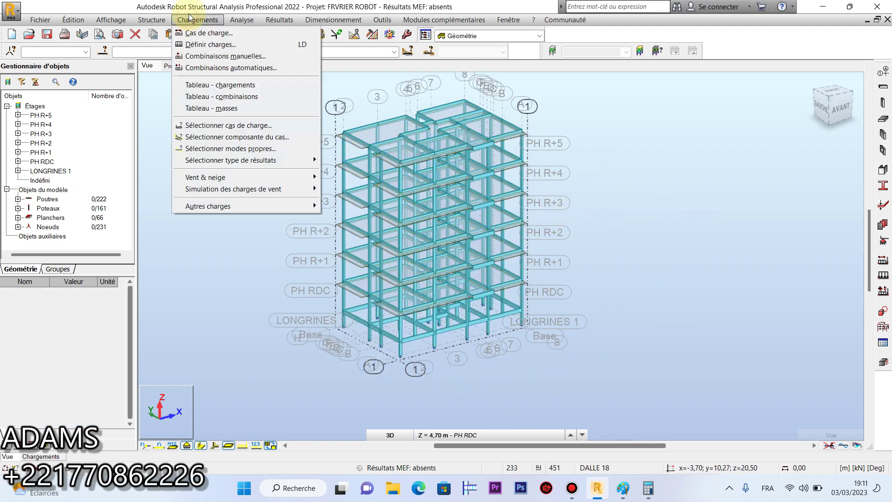
click(205, 85)
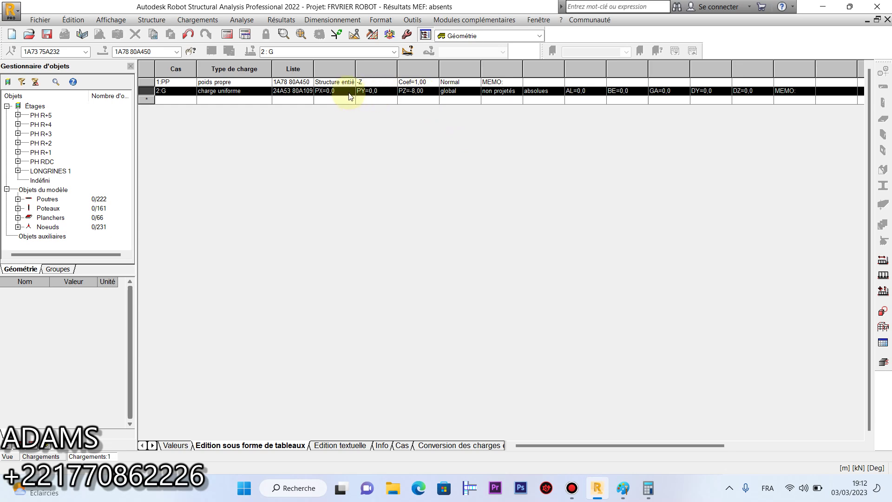
click(7, 457)
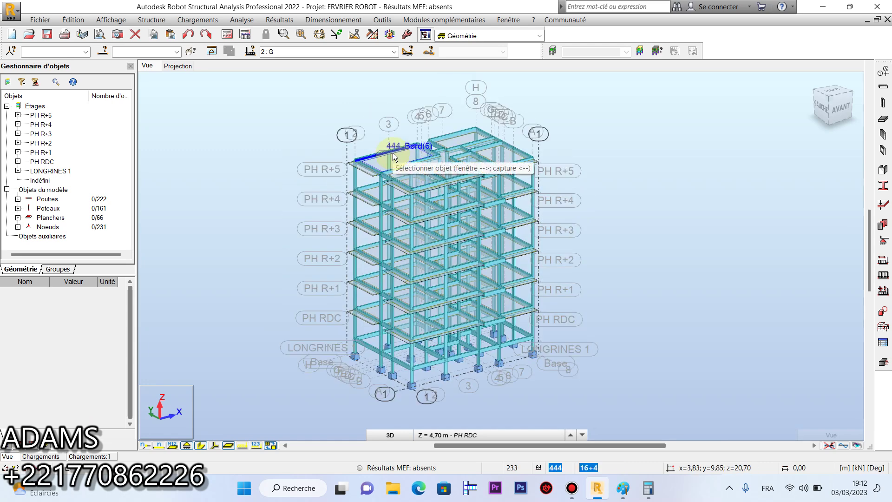
Select all objects of storey PH R+5 by its level label
click(557, 179)
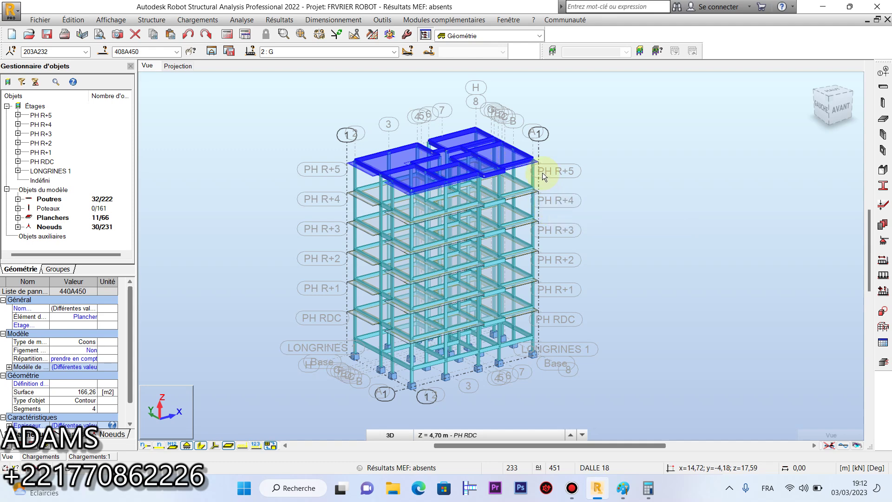
click(768, 213)
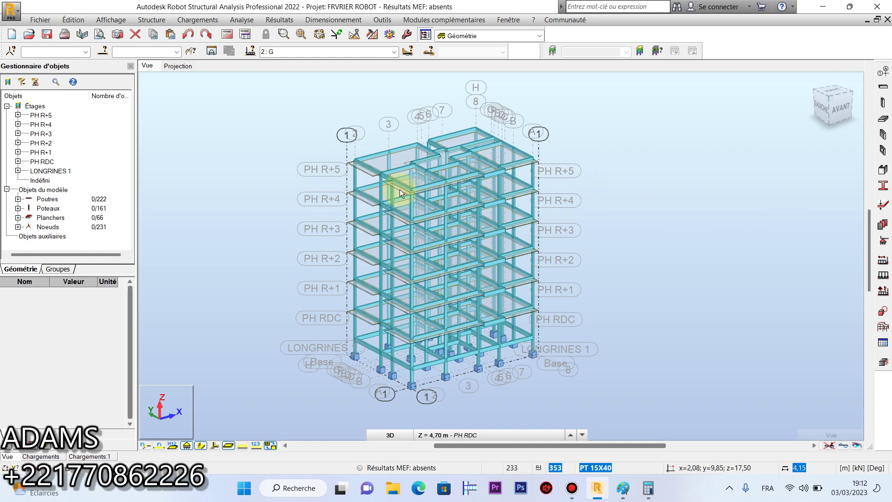
click(559, 174)
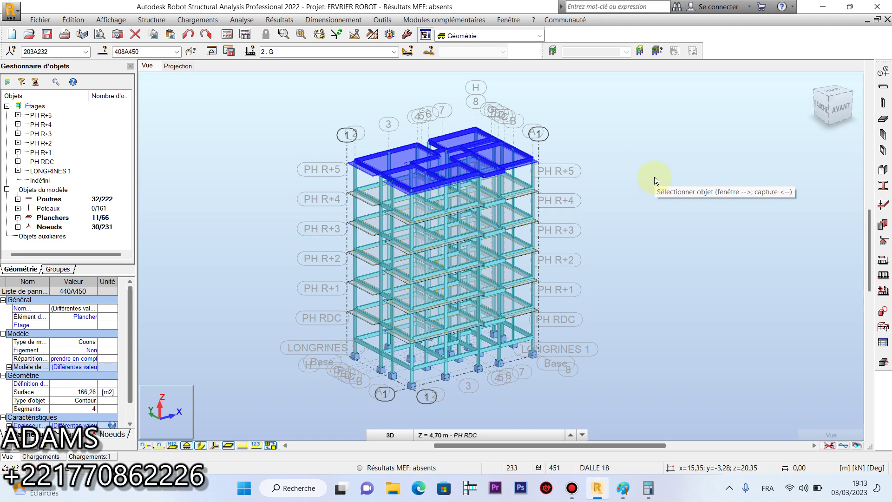
Clear the current selection and select all objects on storey PH R+5
click(654, 176)
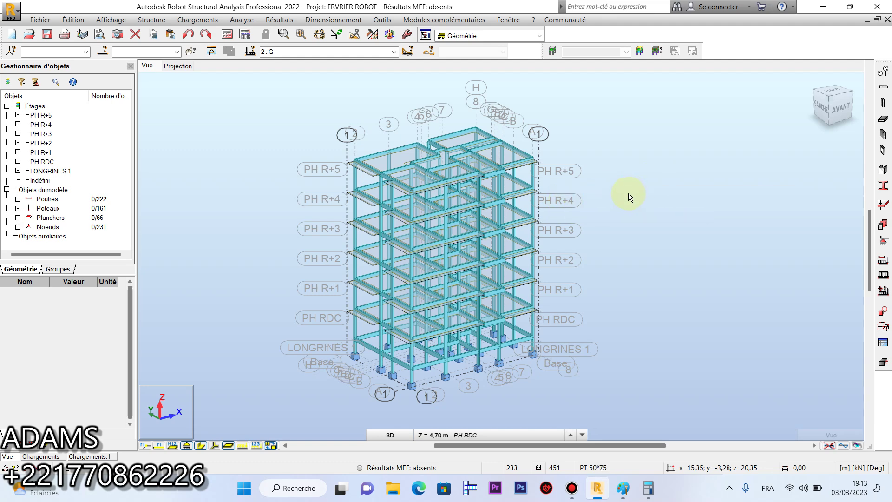
click(549, 171)
click(667, 187)
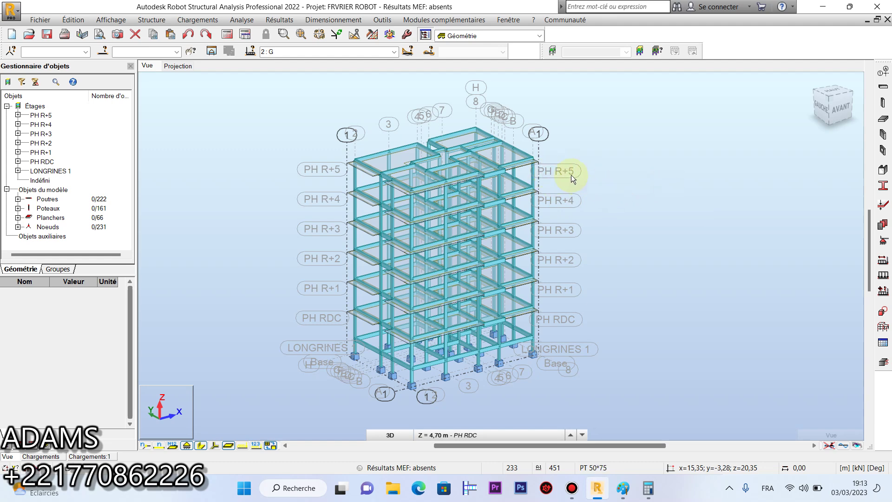
click(556, 170)
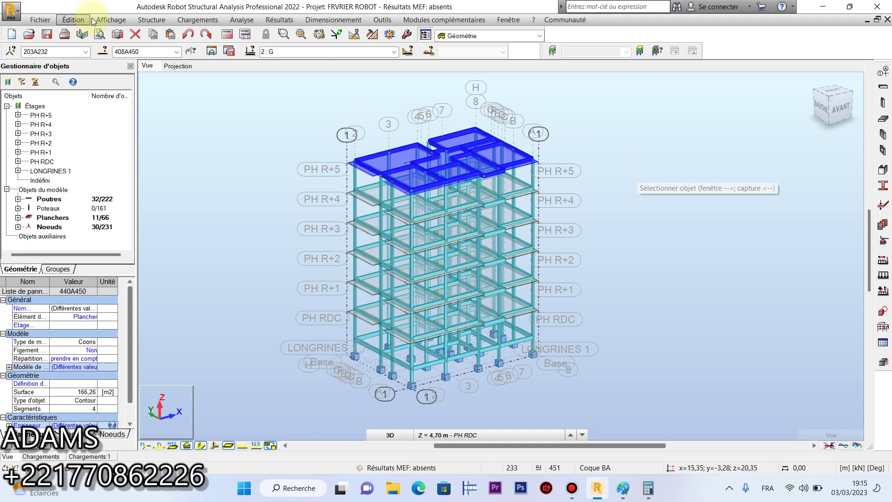
Remove all nodes and bars from the PH R+5 selection, keeping only its floor panels selected
click(87, 52)
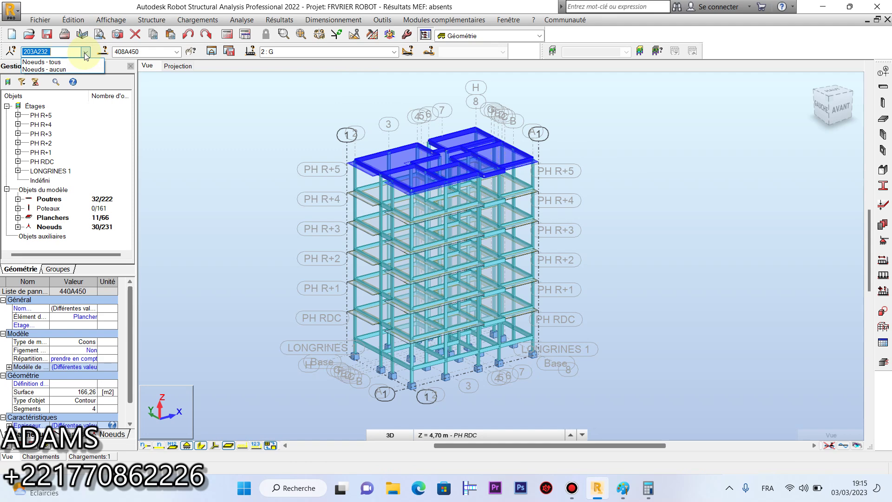
click(572, 488)
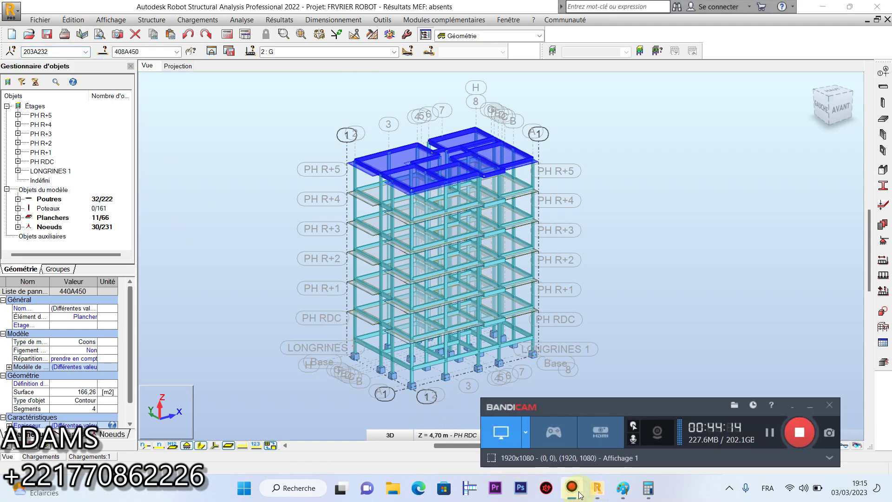
click(809, 407)
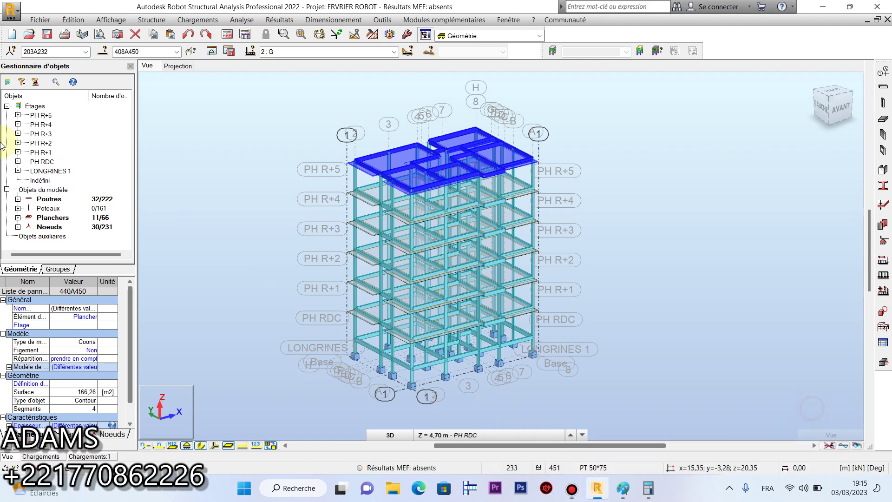
click(85, 51)
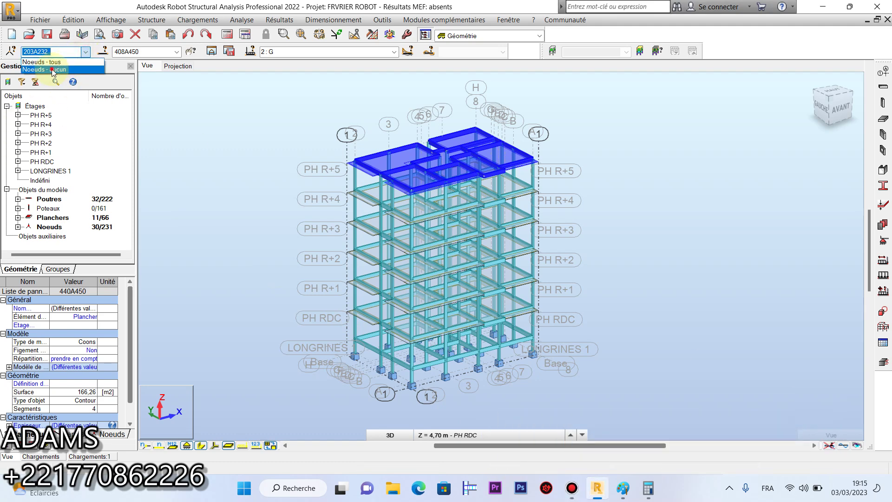
click(46, 69)
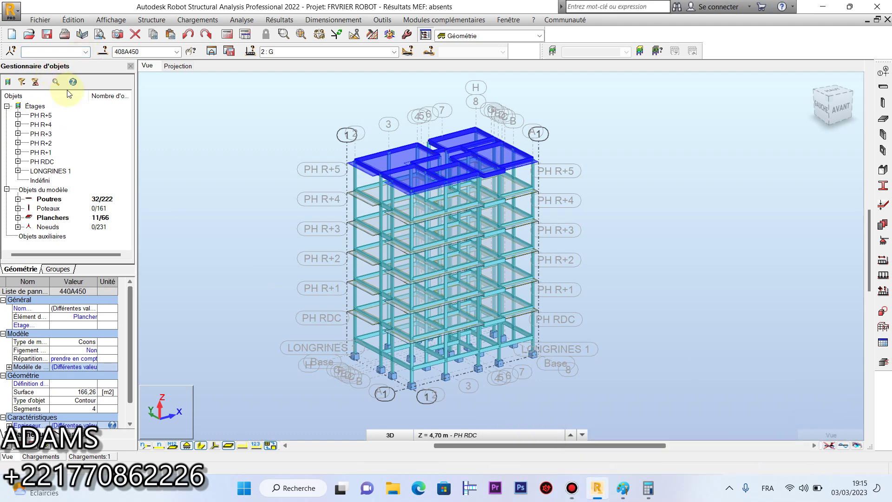
click(177, 52)
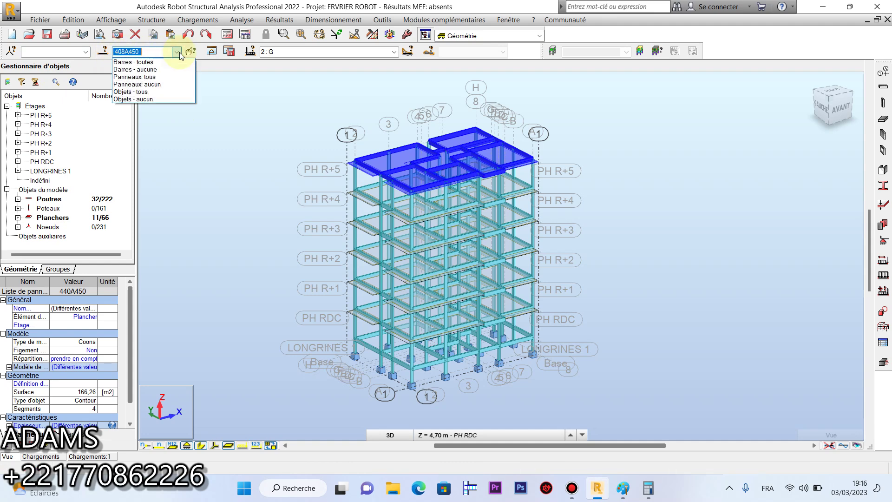
click(167, 69)
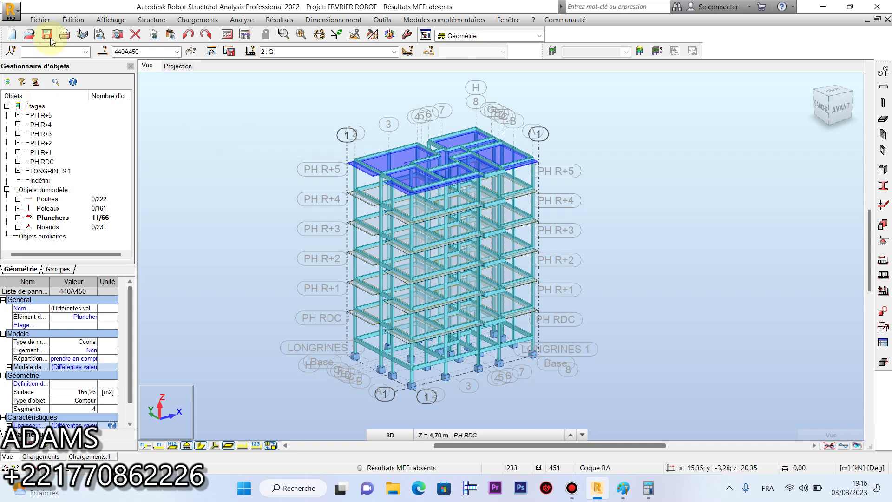
click(177, 51)
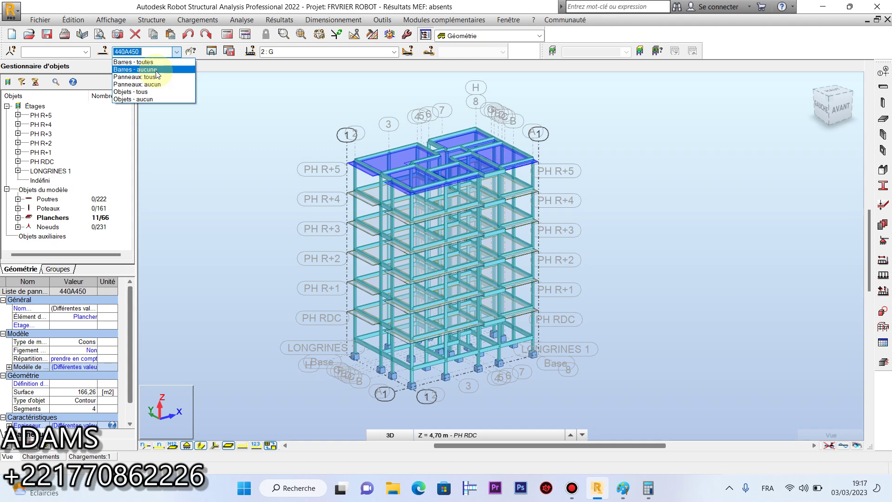
click(202, 21)
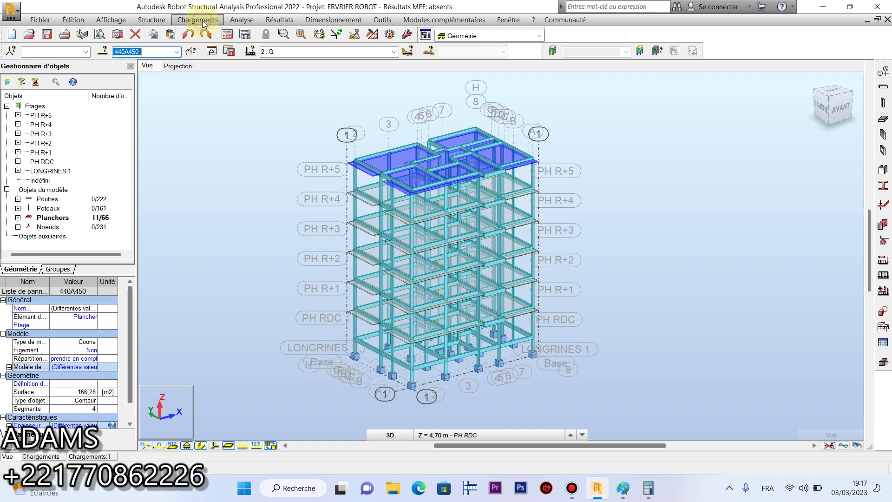
click(198, 20)
click(204, 45)
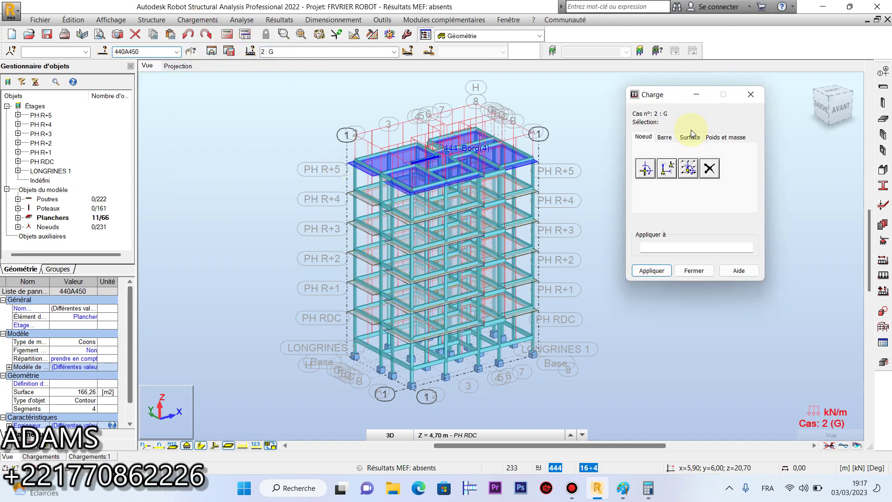
click(689, 136)
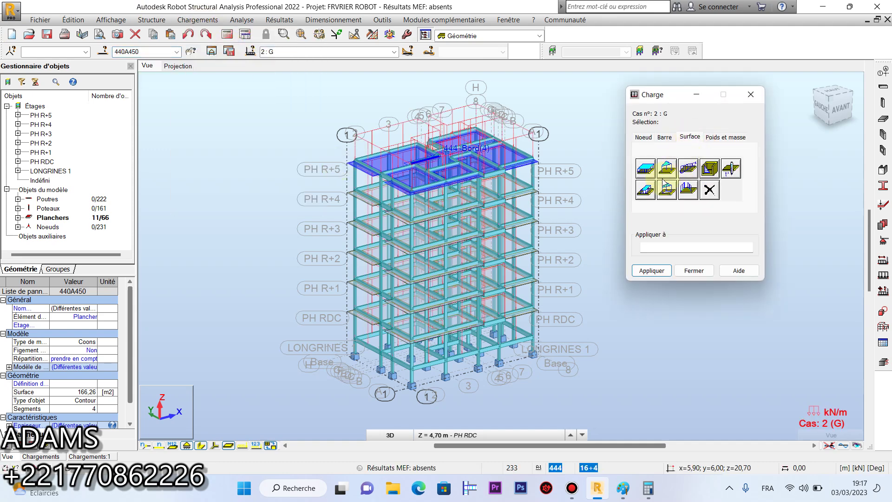
click(644, 168)
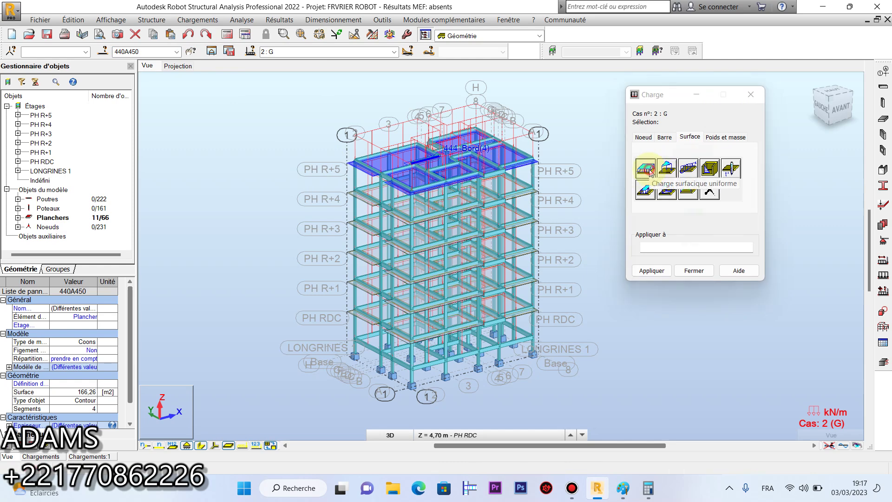
drag(683, 119, 209, 92)
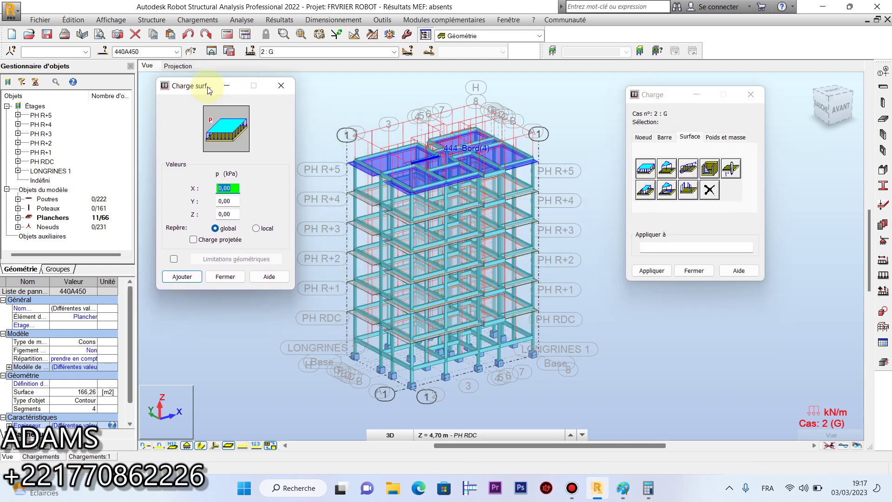
click(232, 214)
text(-2.58)
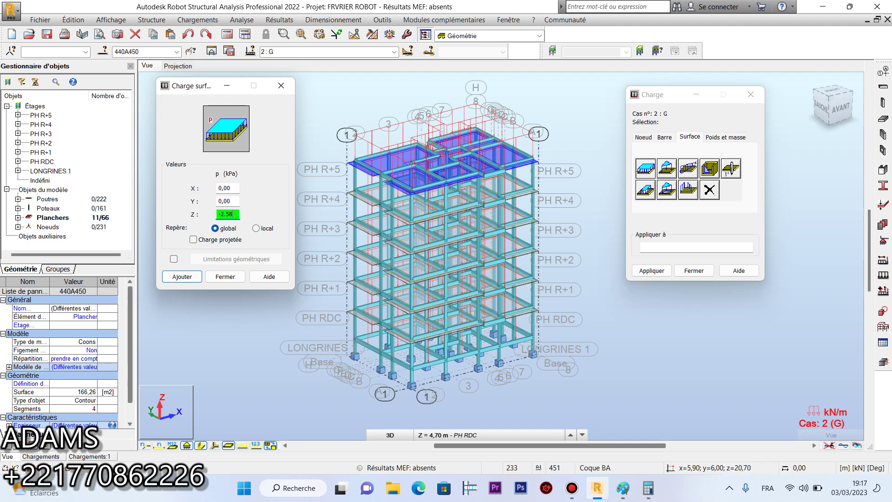
click(280, 86)
click(691, 270)
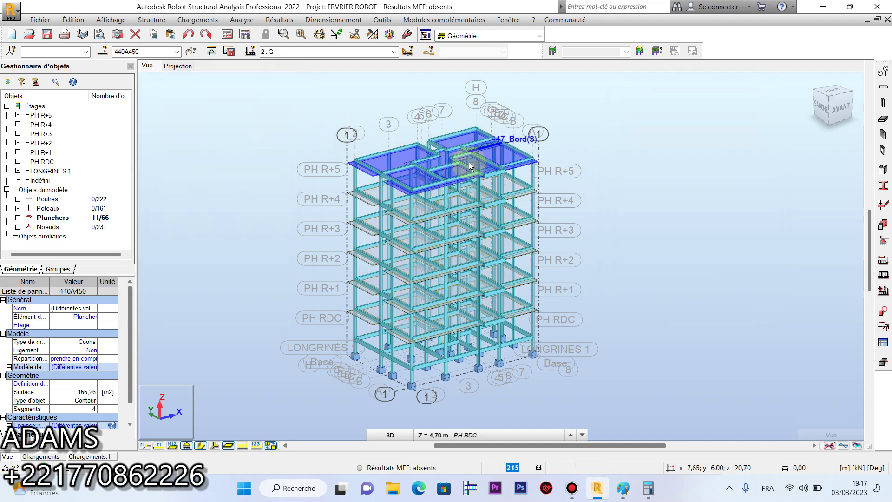
Apply a uniform surface load of -2.58 kPa along global Z to the selected PH R+5 floor panels in load case 2 : G
click(198, 19)
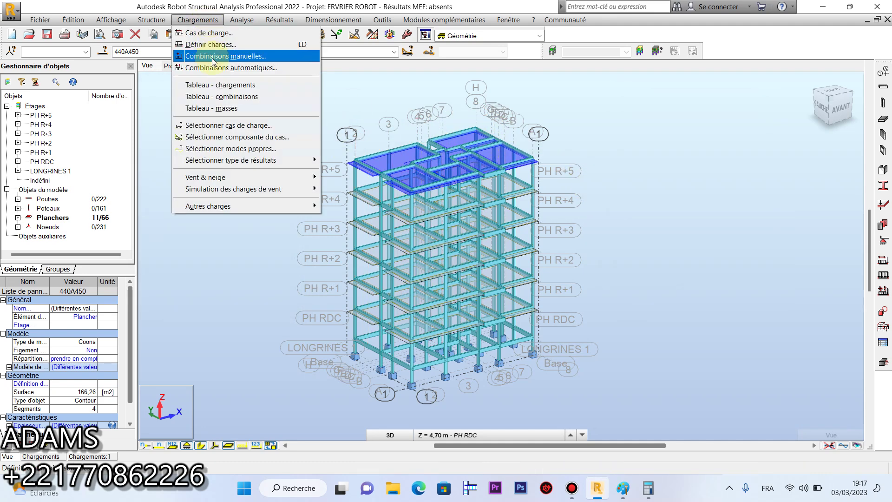
click(221, 45)
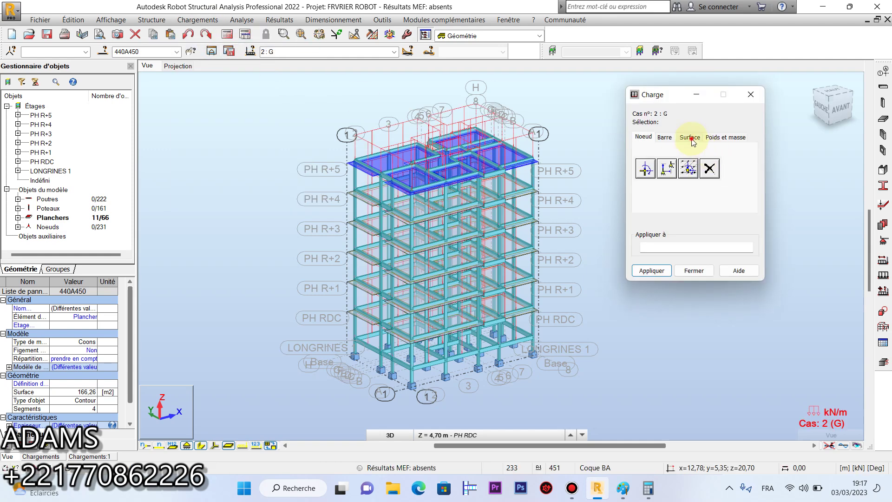
click(689, 138)
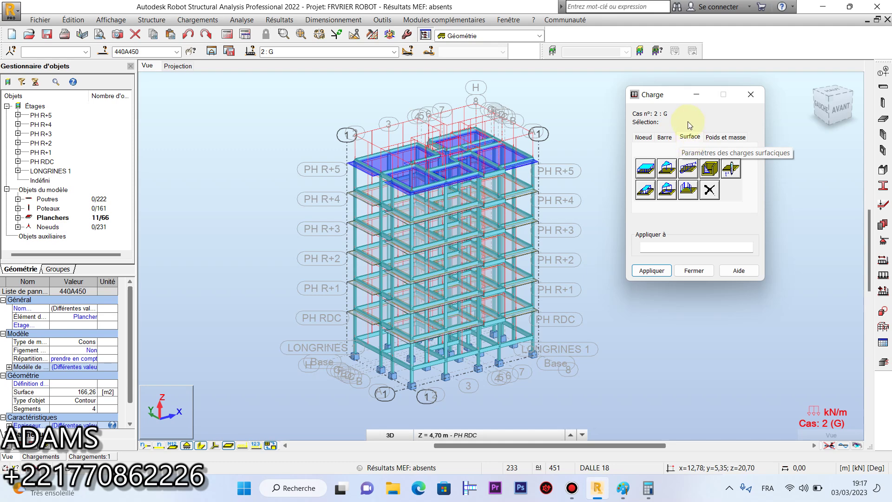
click(645, 168)
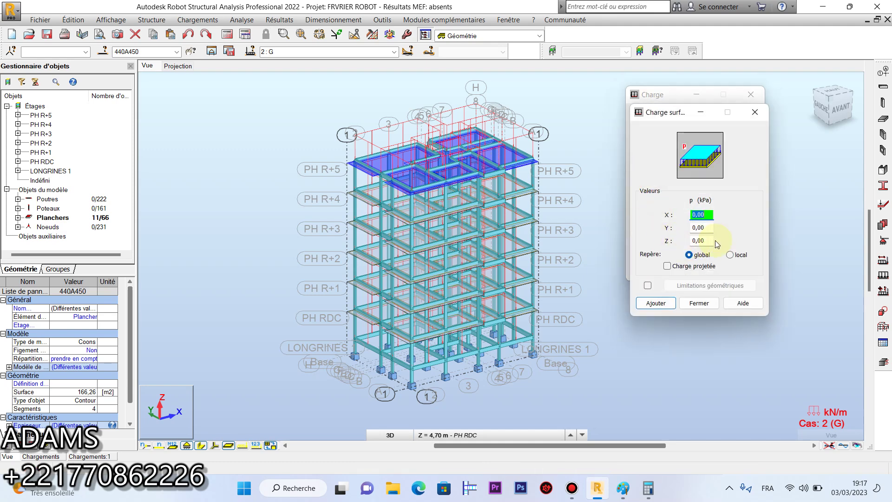
double_click(700, 241)
triple_click(700, 240)
text(-2.58)
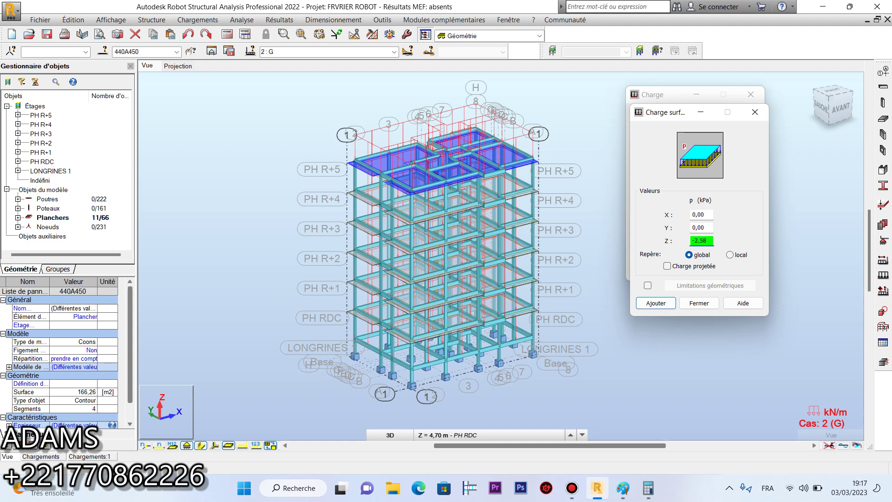
click(655, 303)
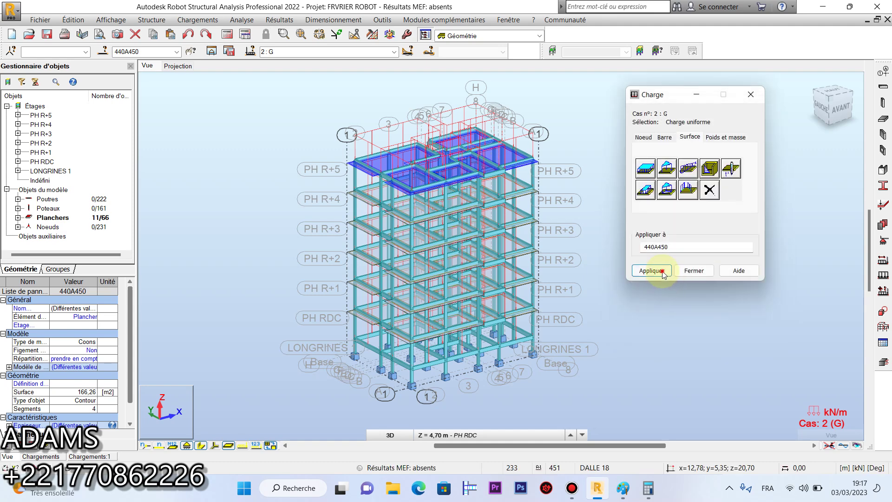
click(652, 271)
click(694, 271)
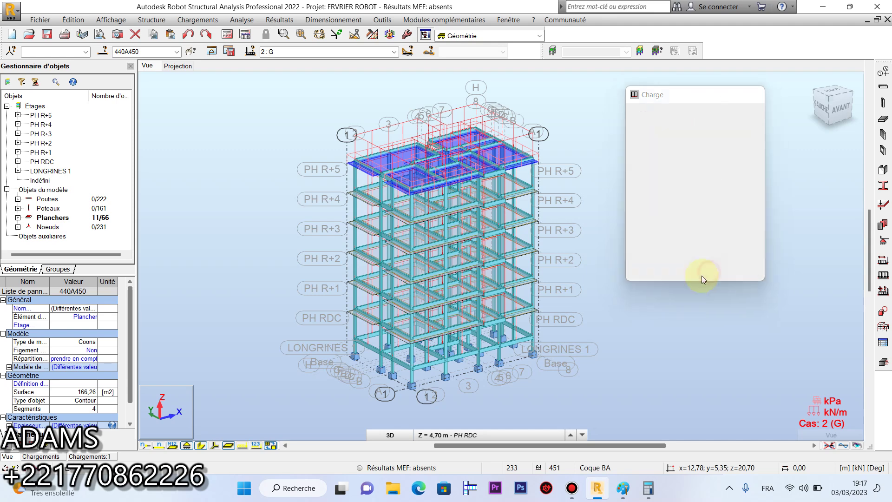
Replace the selection with all objects on storeys PH R+4, PH R+3, PH R+2, PH R+1 and PH RDC
click(596, 230)
middle_drag(626, 229, 584, 205)
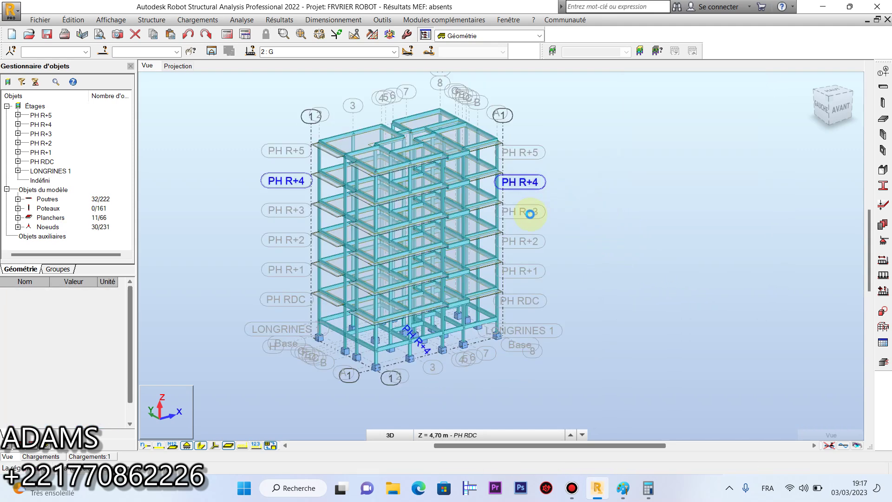
click(530, 182)
ctrl+click(523, 213)
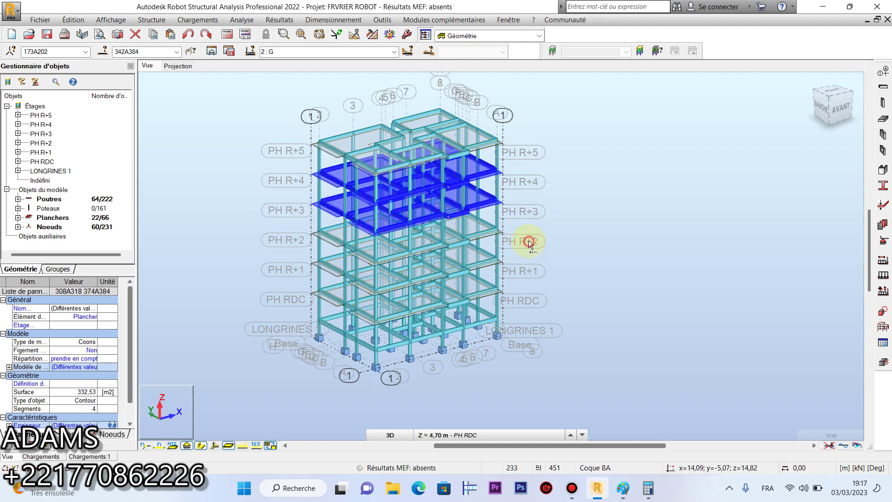
ctrl+click(522, 241)
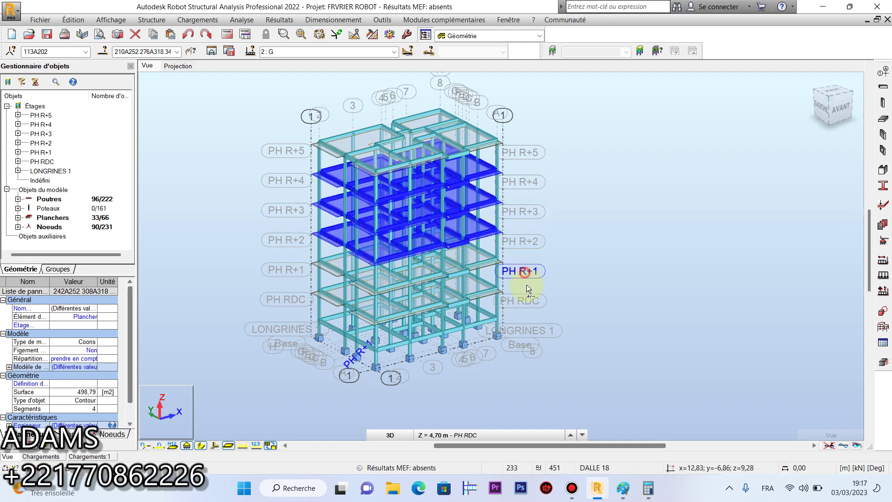
ctrl+click(525, 271)
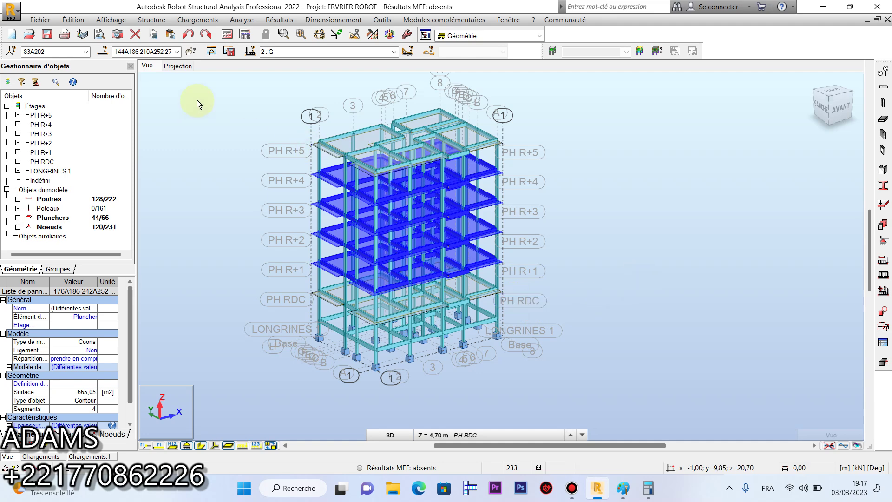
ctrl+click(522, 302)
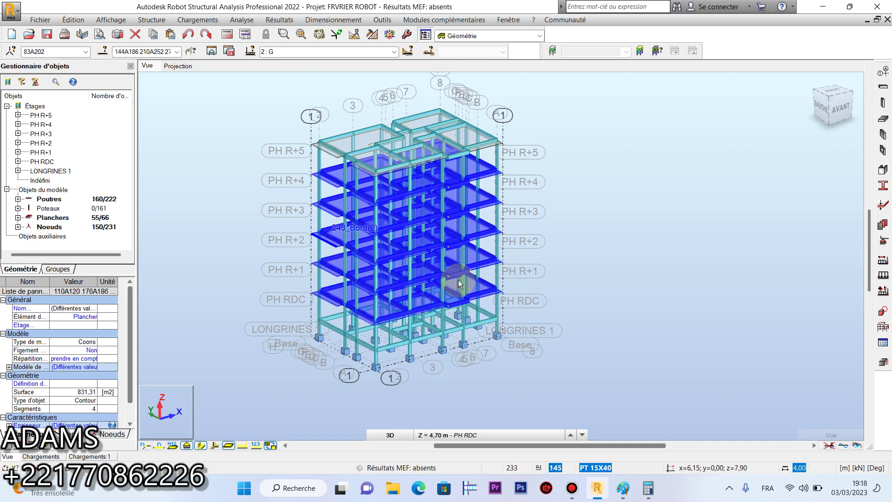
Remove all nodes and bars from the five-storey selection, keeping only the floor panels from PH RDC to PH R+4
click(87, 52)
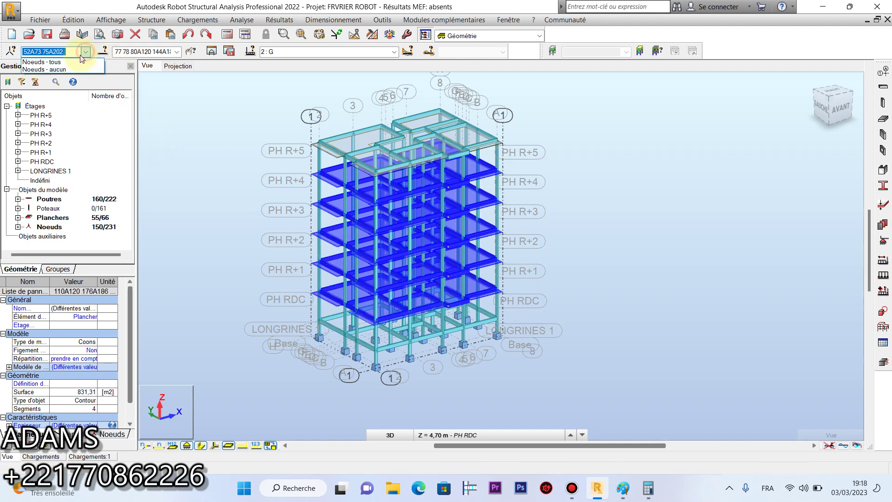
click(56, 70)
click(177, 53)
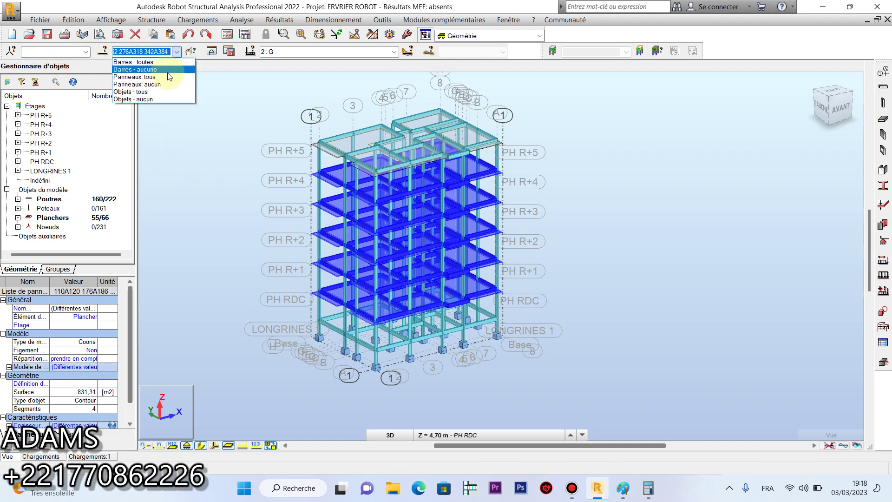
click(168, 69)
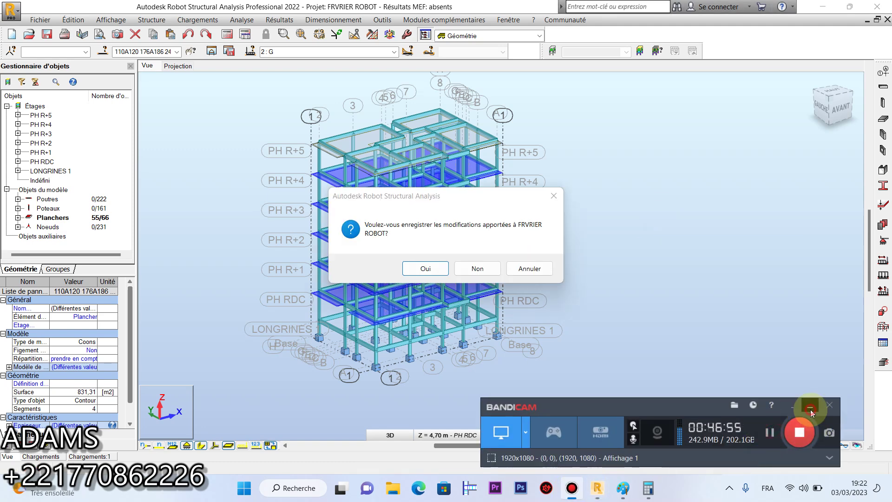
Save the changes made to the FRVRIER ROBOT project
click(810, 409)
click(425, 269)
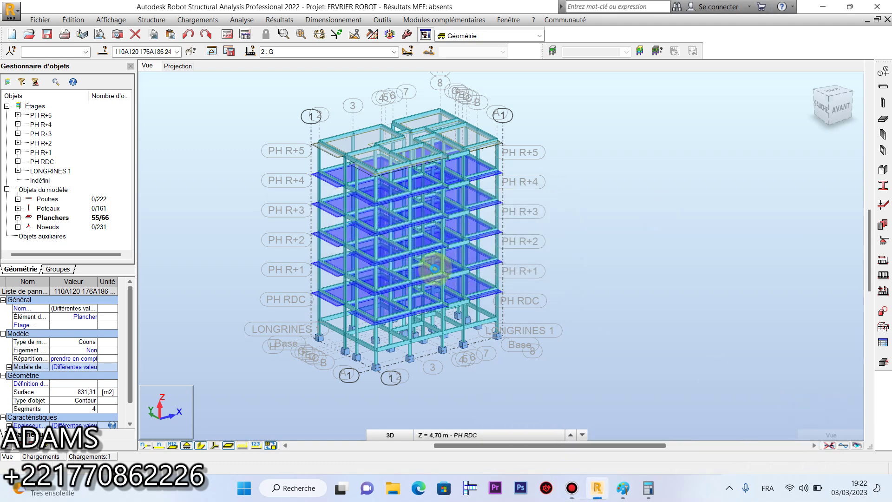
Apply a uniform surface load of -1.36 kPa along global Z to the selected PH RDC to PH R+4 floor panels in case 2 : G
click(198, 19)
click(197, 47)
click(689, 137)
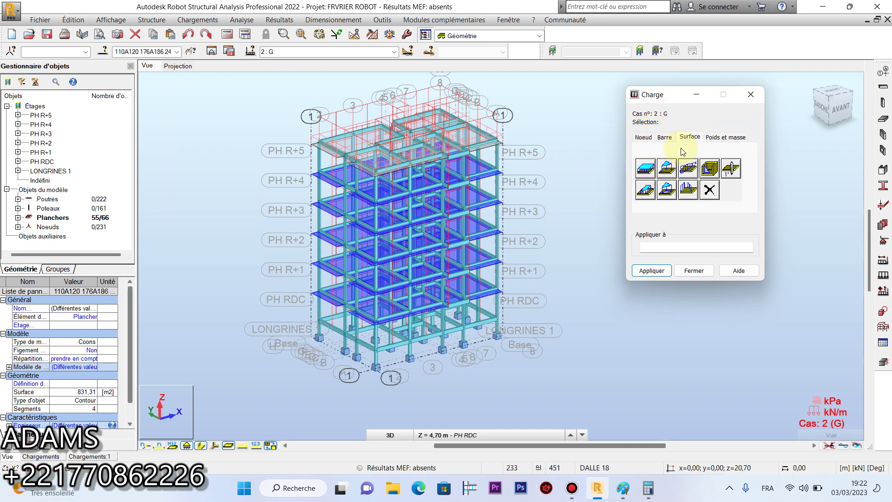
click(648, 166)
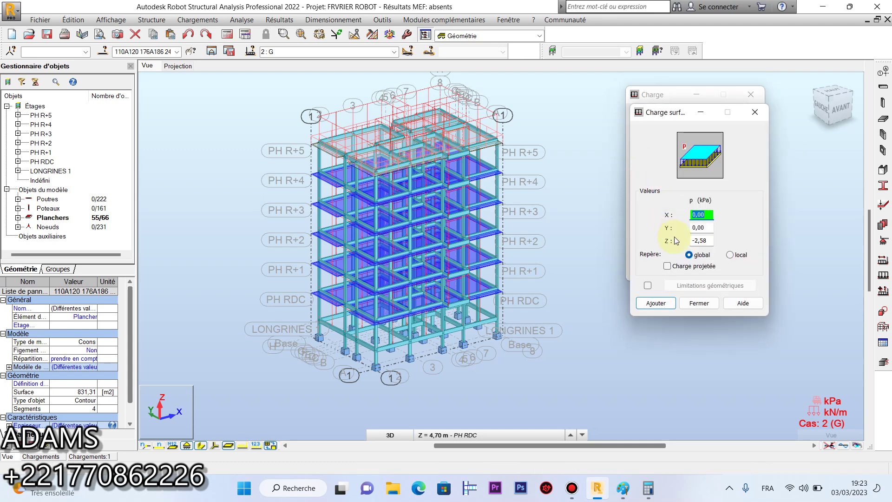
click(707, 239)
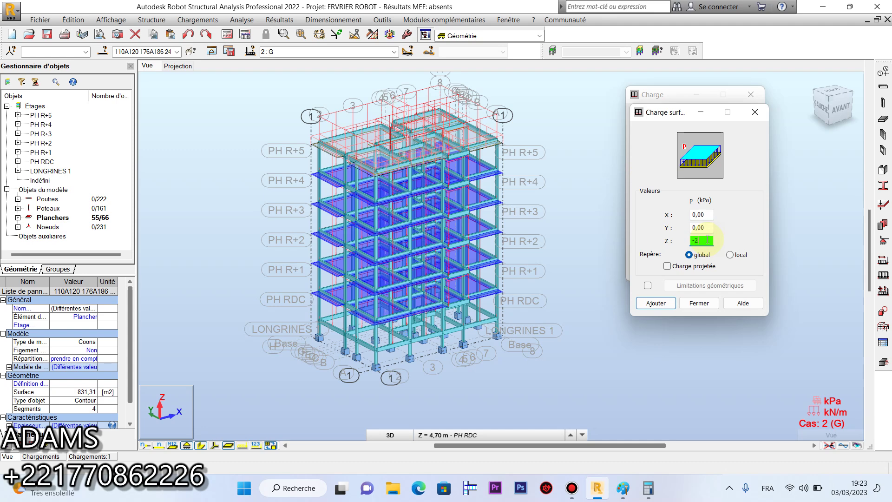
text(1.36)
click(655, 302)
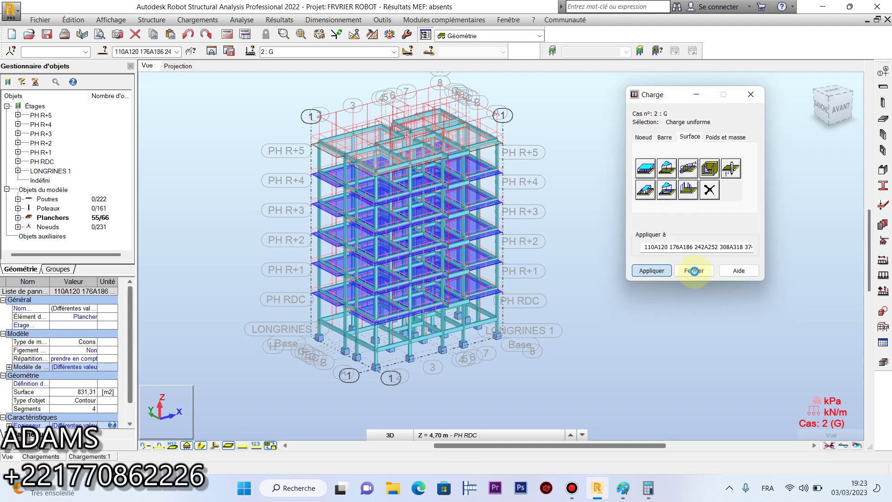
click(693, 270)
click(618, 259)
Check the PZ value of the lower-storey surface load in the loads table and return to the model view
middle_drag(537, 135, 513, 144)
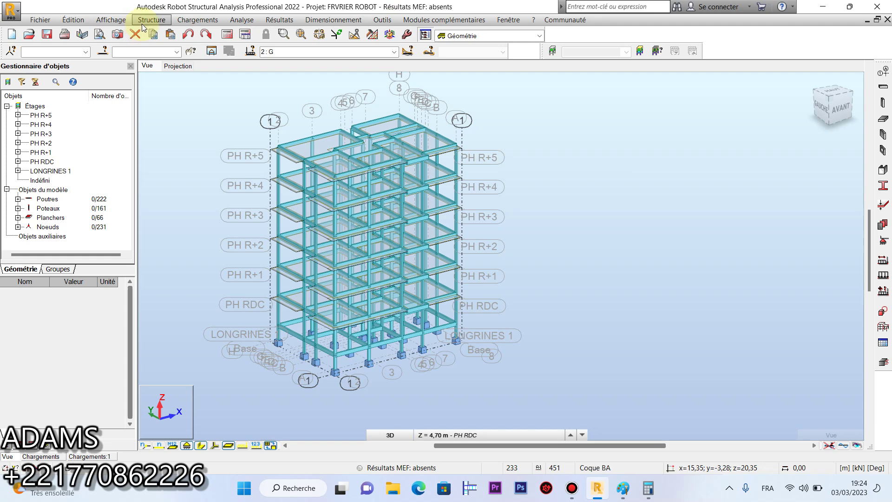
click(198, 19)
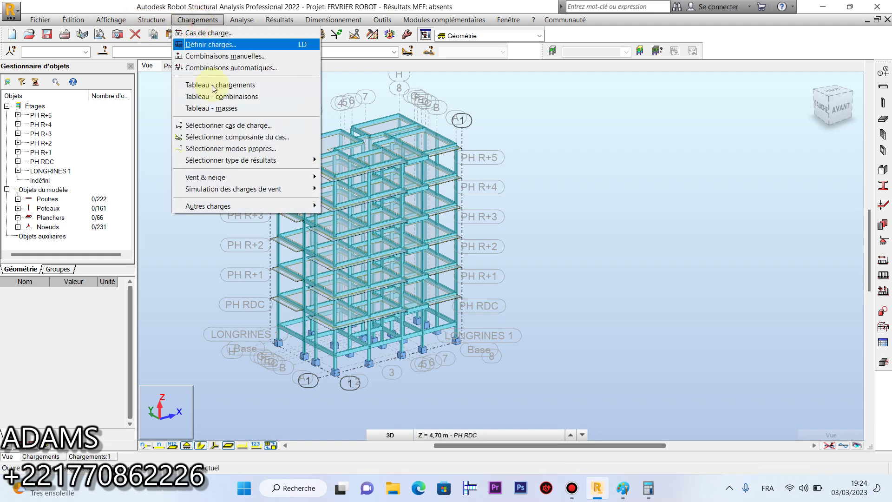
click(235, 85)
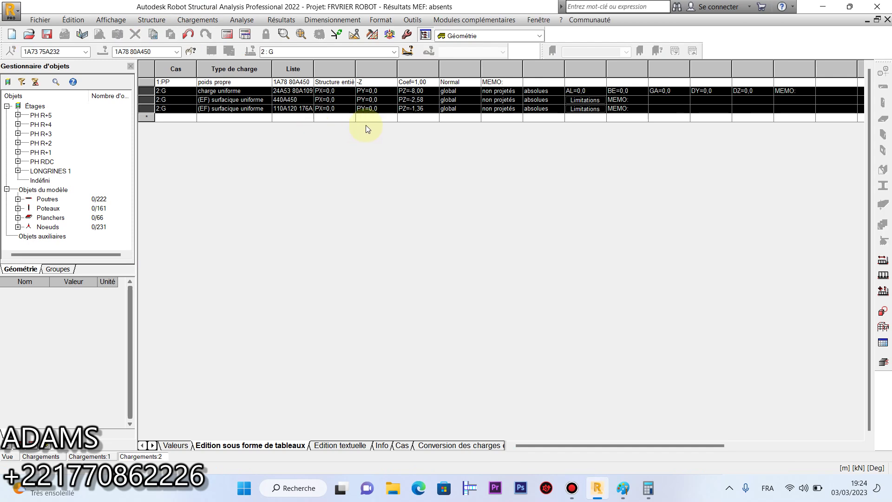
click(430, 109)
drag(430, 109, 412, 109)
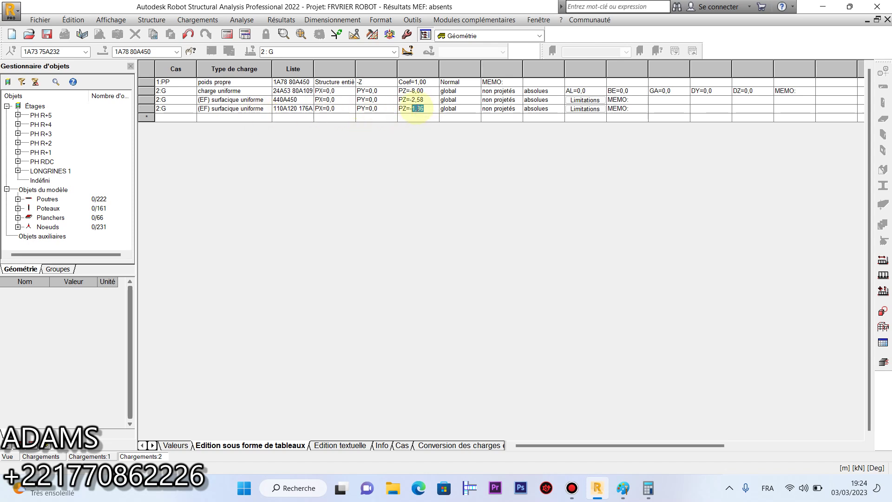
click(428, 108)
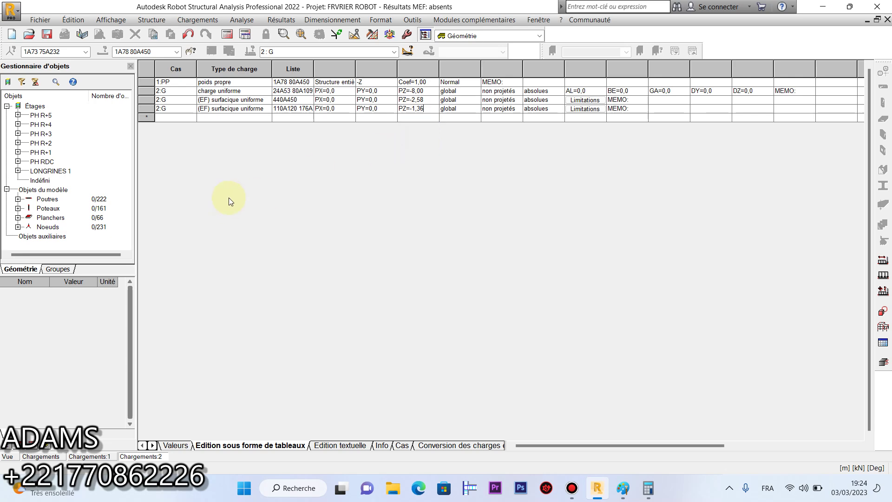
click(10, 455)
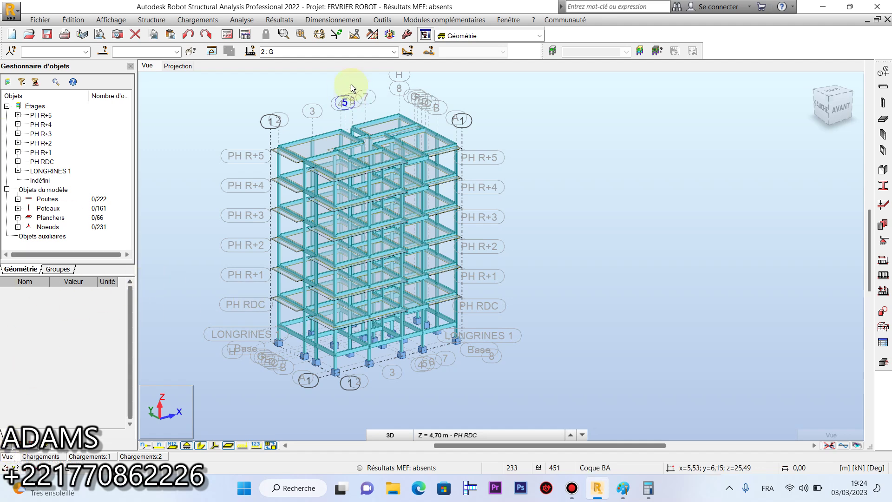
Make 3 : Q the active load case and select all panels with thickness 12+4 or 16+4
click(394, 52)
click(273, 78)
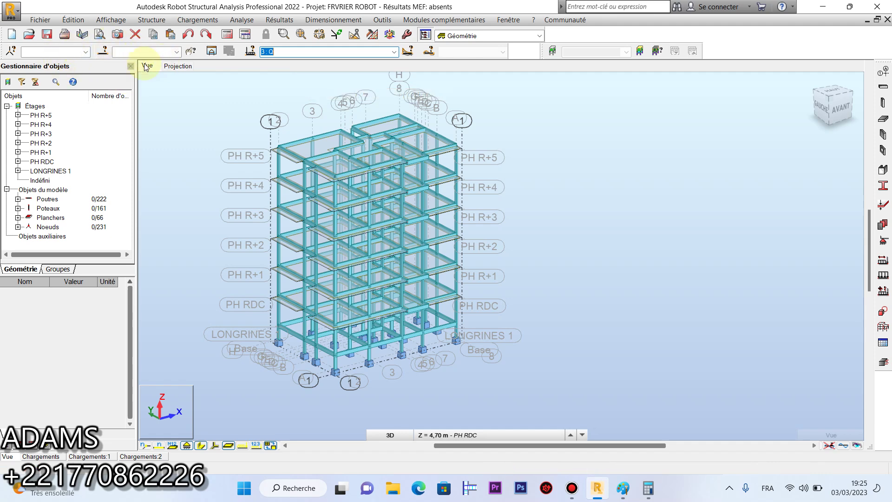
click(105, 50)
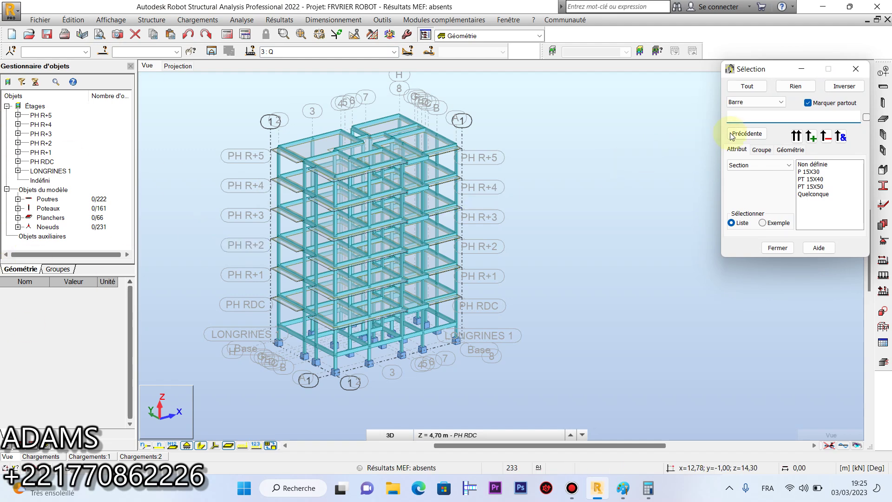
drag(749, 72, 513, 137)
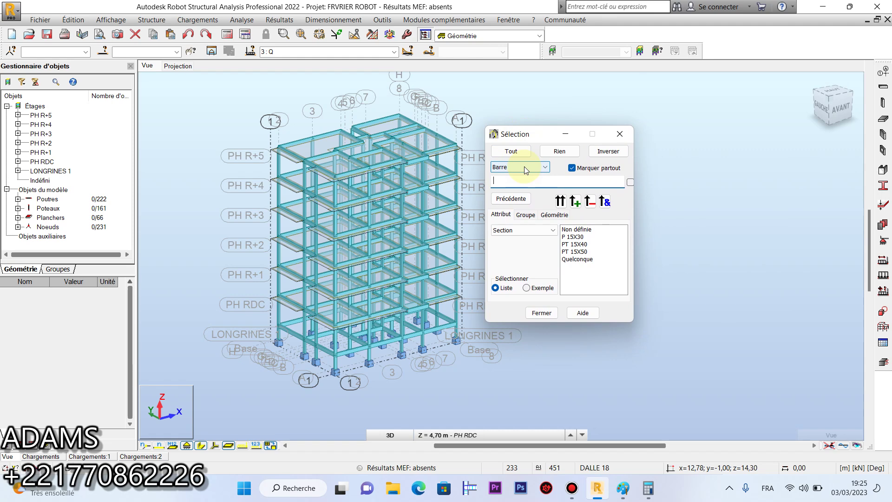
click(524, 166)
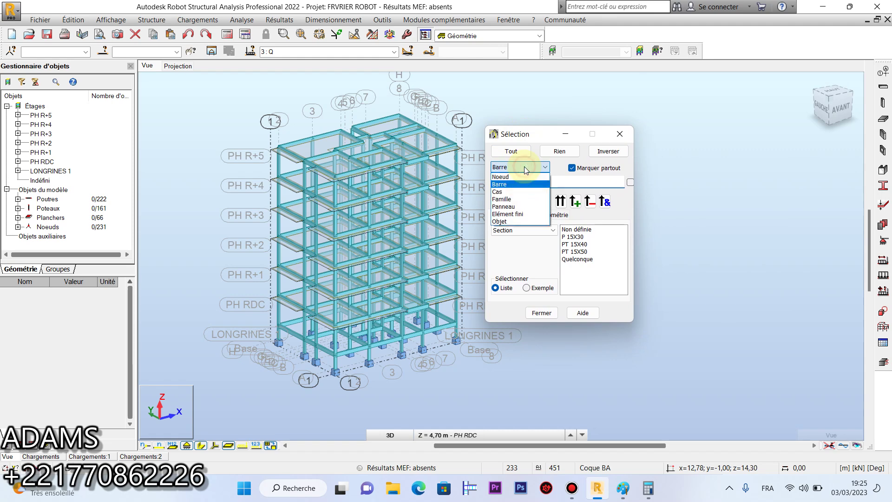
click(522, 206)
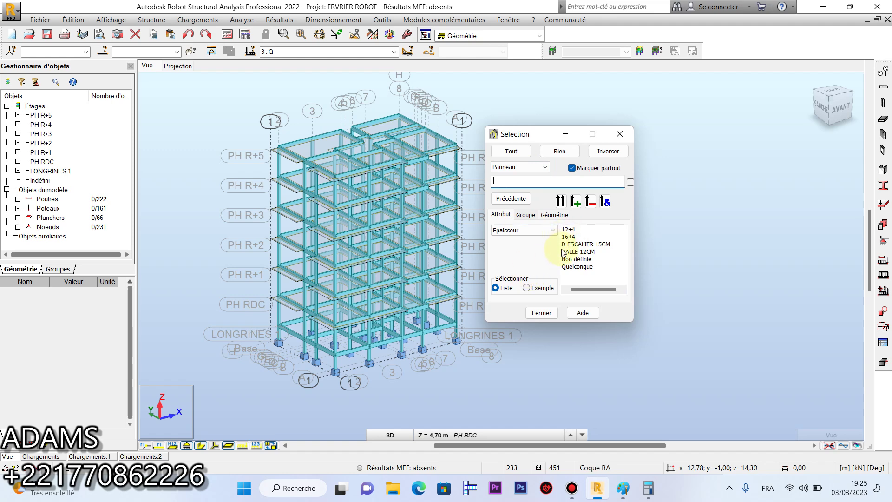
click(572, 232)
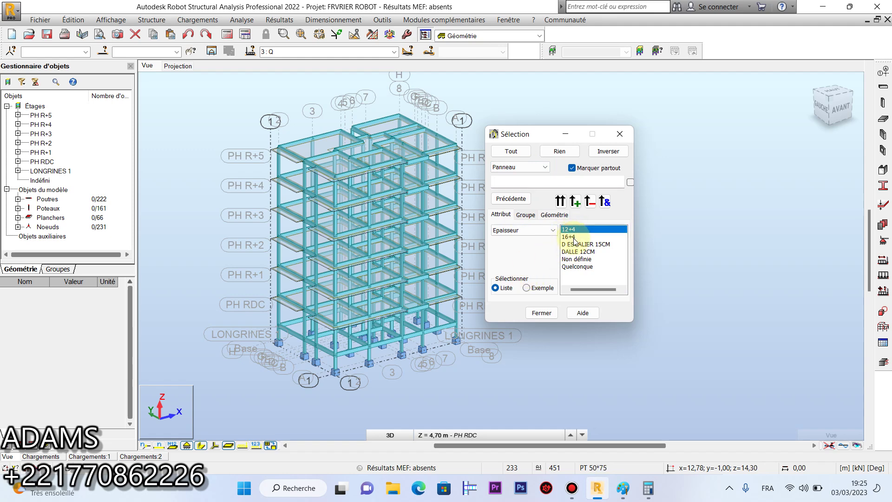
click(574, 237)
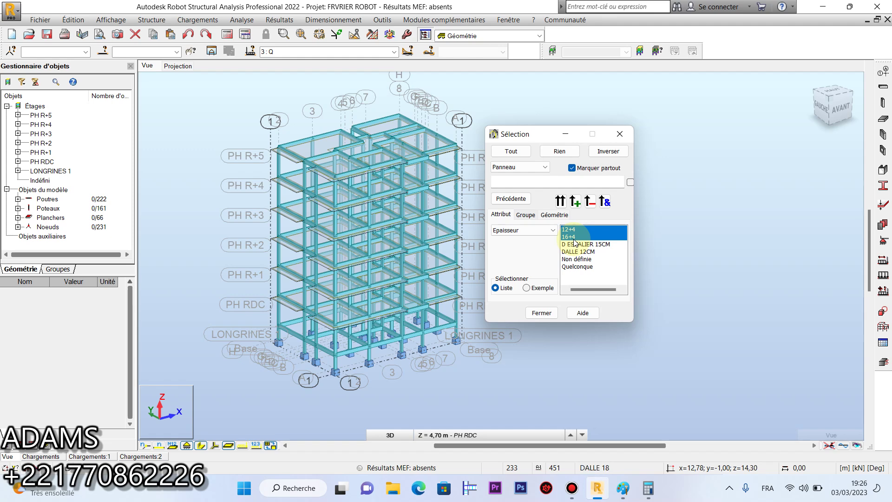
click(575, 201)
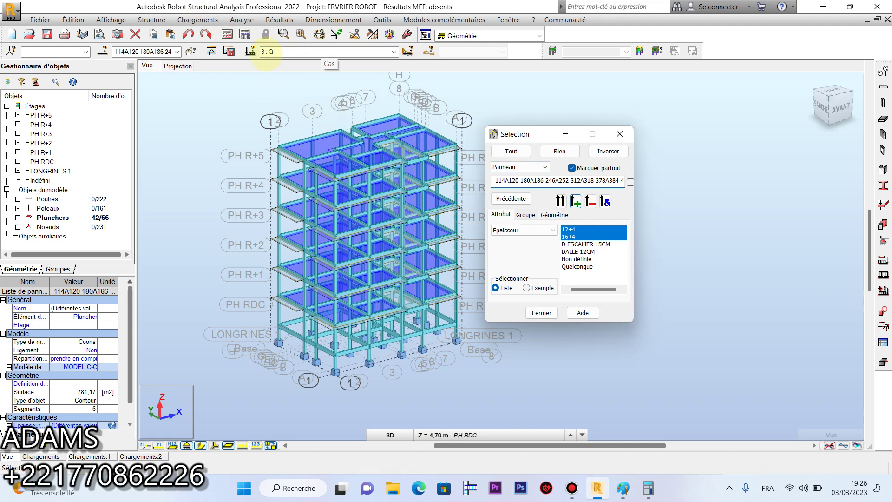
Apply a uniform surface load of -1.5 kPa along global Z to the selected 12+4 and 16+4 panels in case 3 : Q
click(203, 22)
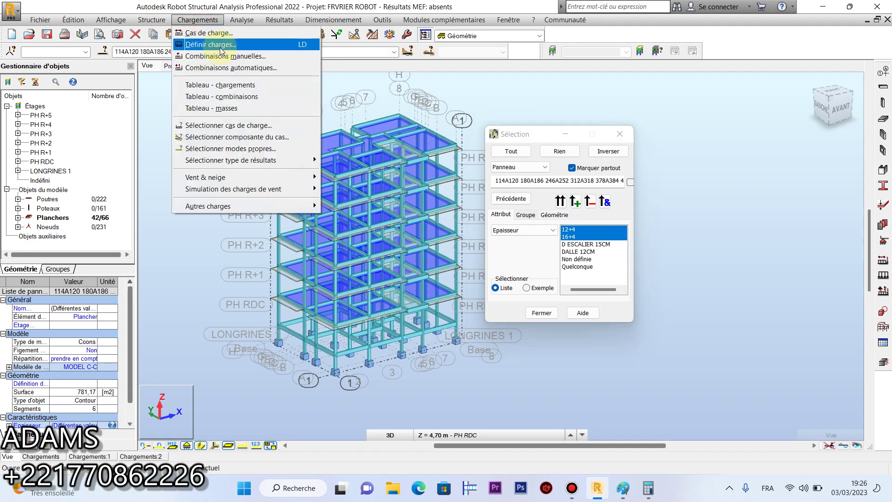
click(233, 39)
click(689, 137)
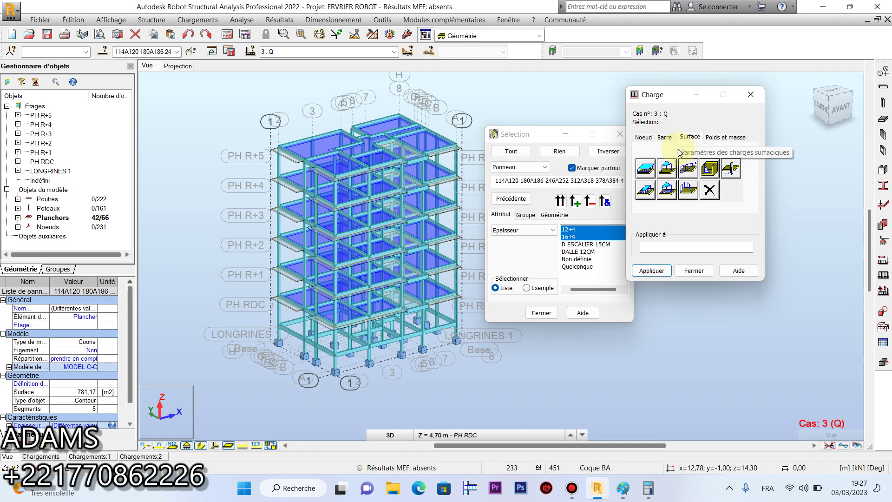
click(644, 170)
click(709, 240)
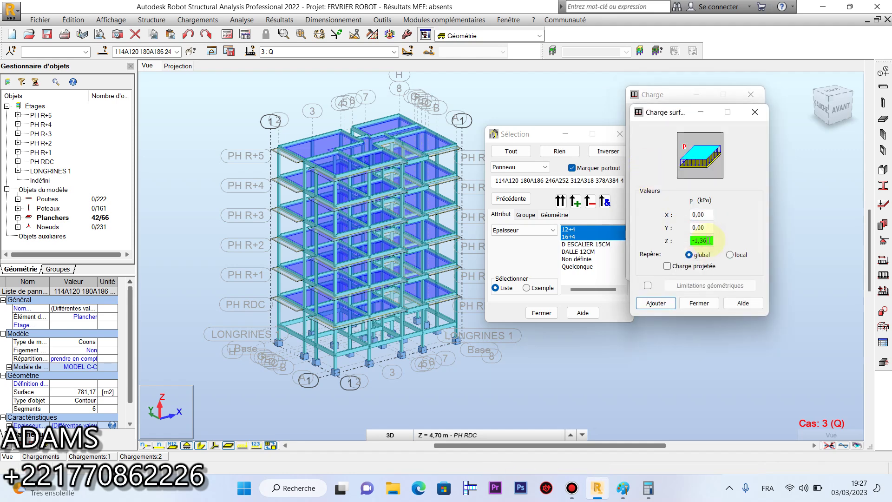
text(-1,5)
click(656, 303)
click(654, 271)
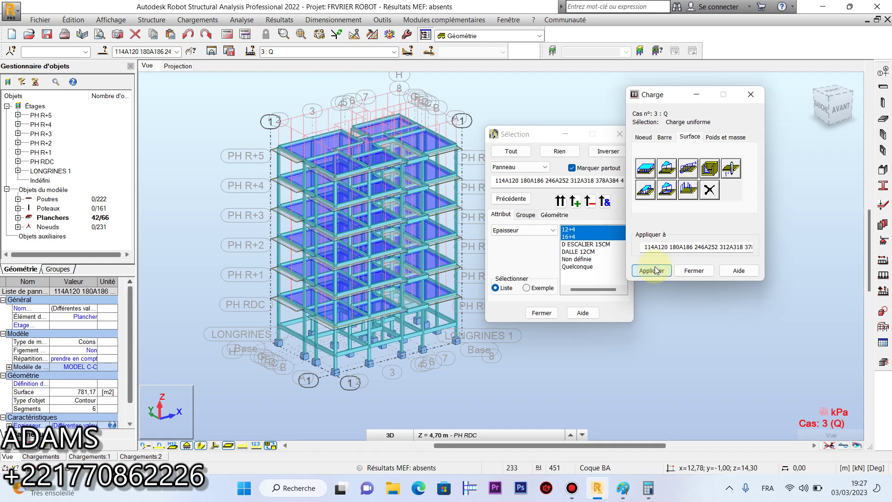
click(697, 271)
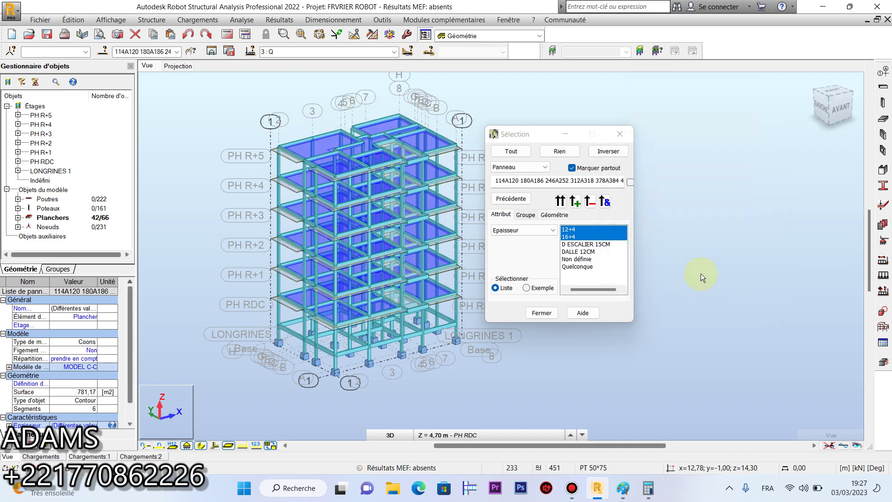
Replace the selection with all panels of thickness DALLE 12CM
click(701, 275)
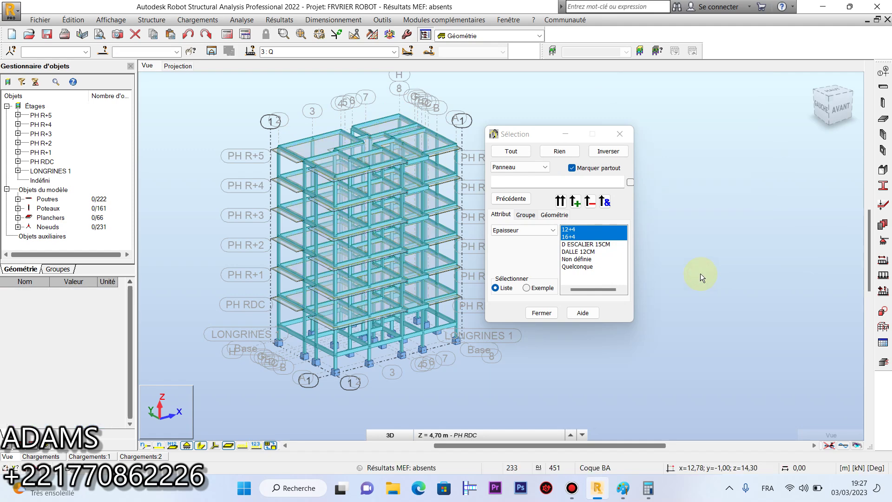
click(581, 251)
click(579, 200)
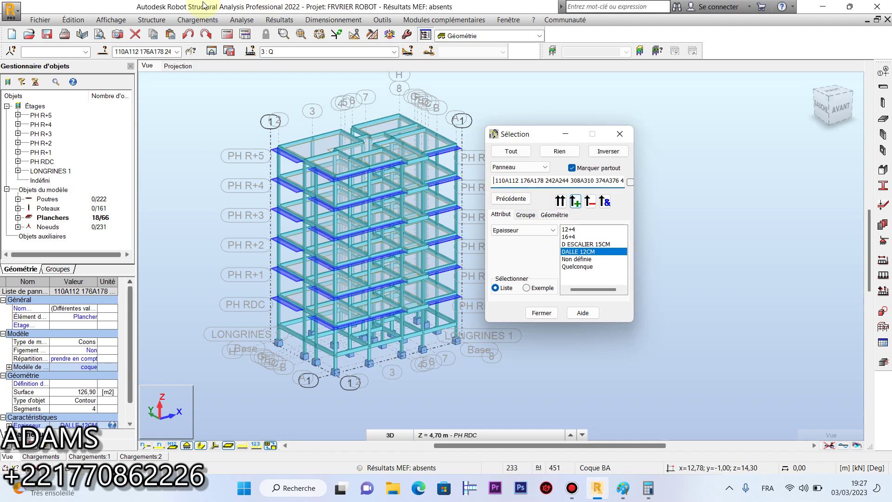
Apply a uniform surface load of -3.5 kPa along global Z to the selected DALLE 12CM panels in case 3 : Q
click(198, 19)
click(210, 44)
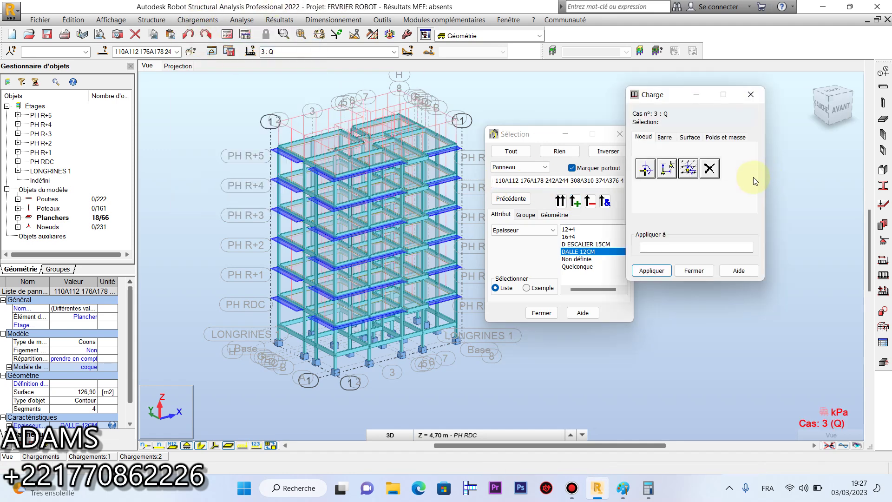
click(690, 137)
click(646, 169)
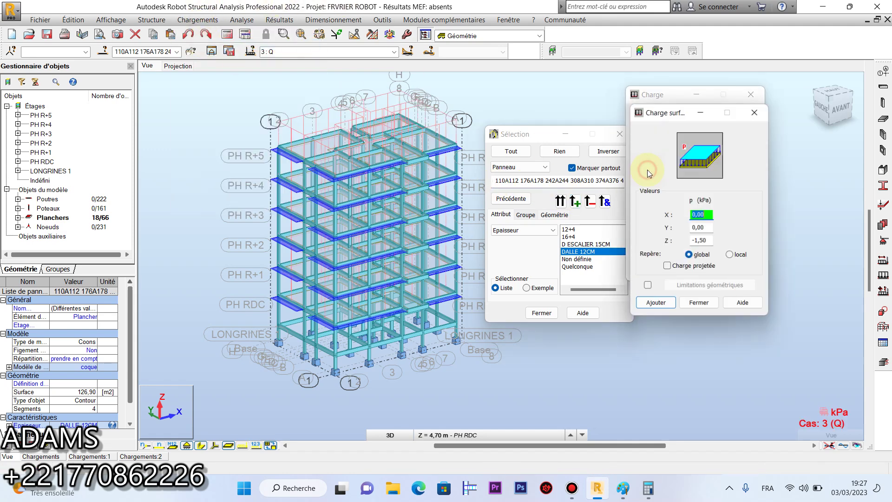
click(704, 241)
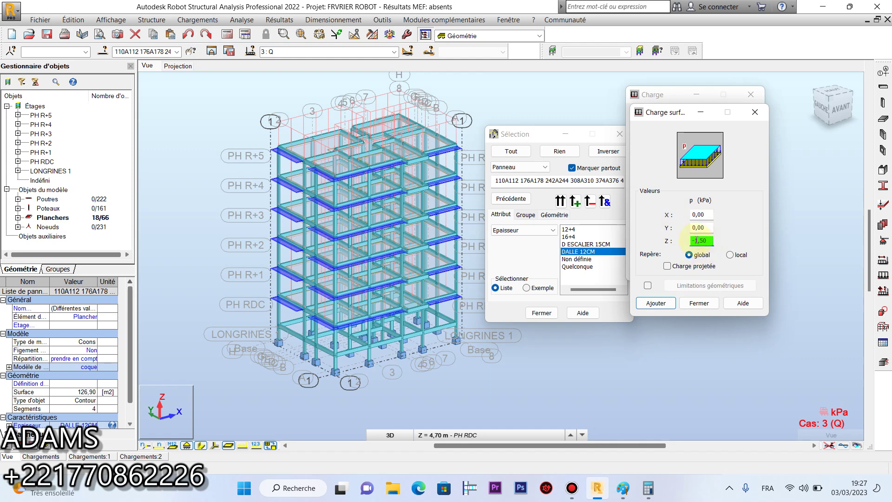
key(BackSpace)
text(3)
click(655, 303)
click(659, 272)
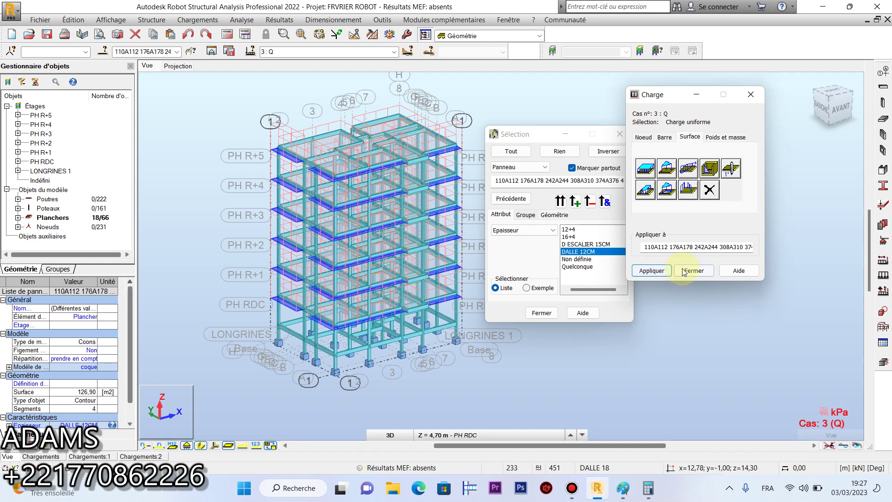
click(693, 270)
Clear the DALLE 12CM panels from the selection and select only the panels of thickness D ESCALIER 15CM
click(603, 245)
click(575, 201)
click(694, 285)
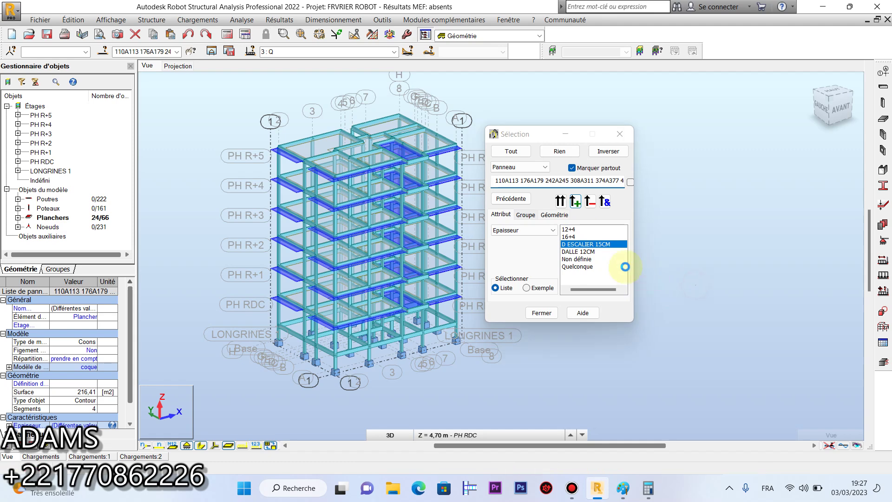
click(576, 201)
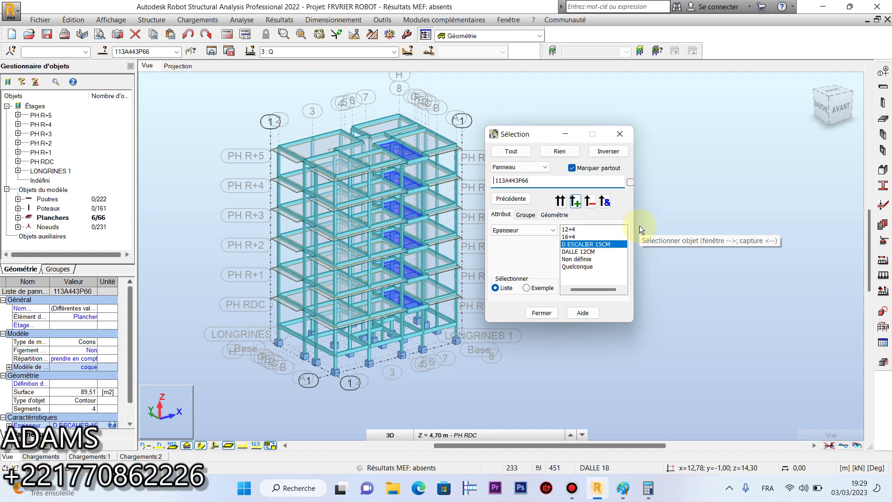
Apply a uniform surface load of -2.5 kPa along global Z to the selected D ESCALIER 15CM panels in case 3 : Q
click(197, 20)
click(217, 48)
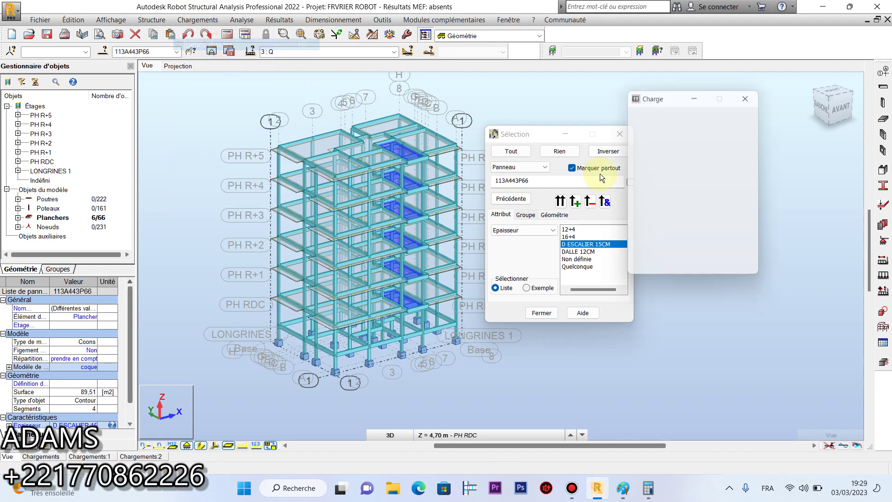
click(689, 136)
click(646, 168)
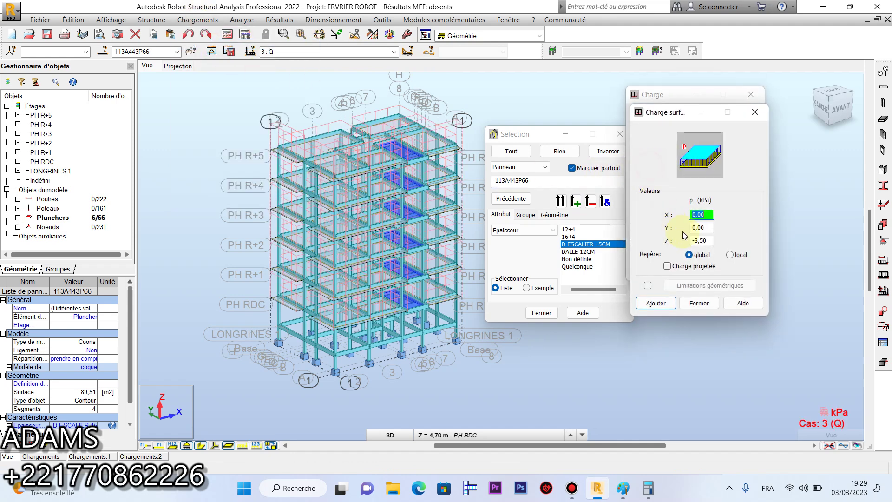
click(701, 240)
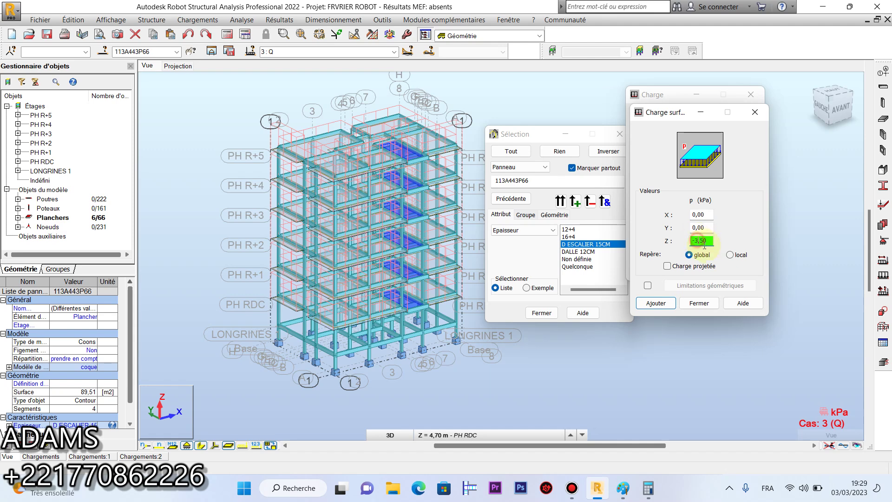
text(2)
click(667, 305)
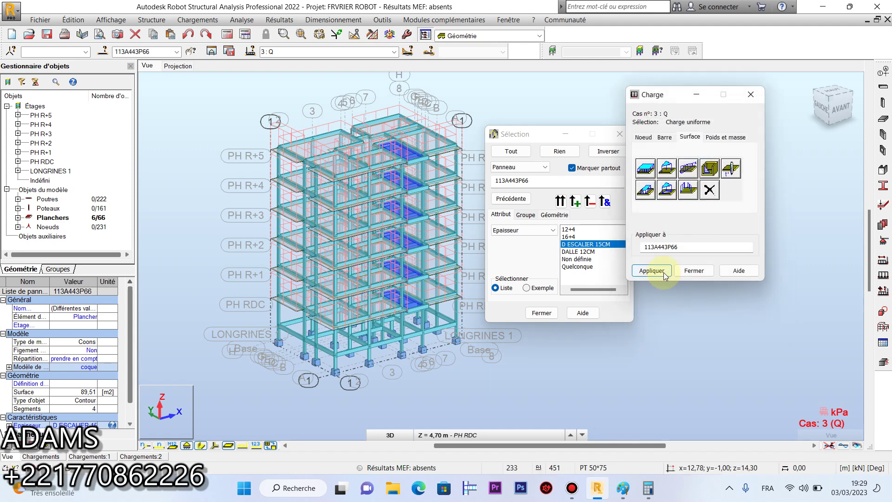
click(693, 272)
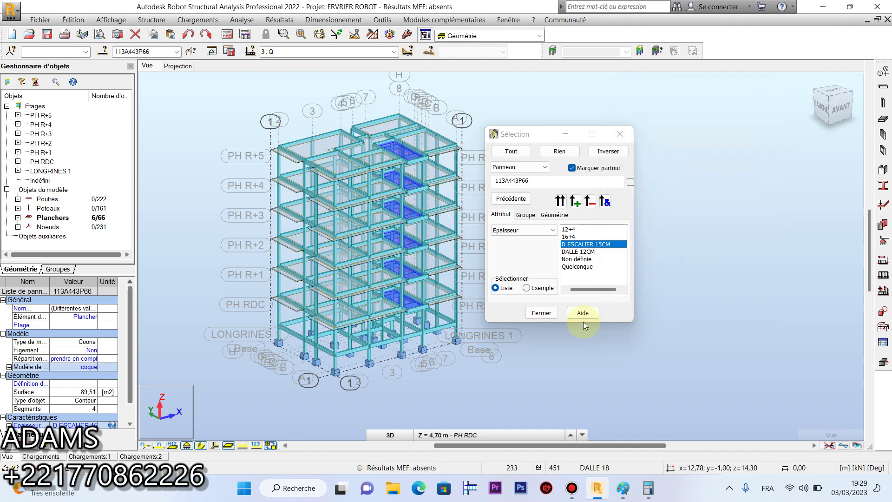
Finish the panel selection by thickness, deselect all panels and save the project
click(550, 316)
click(675, 278)
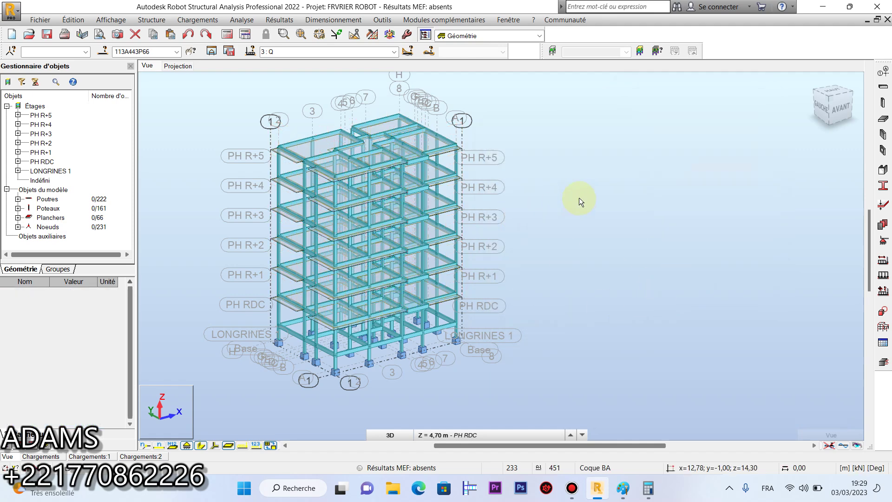
click(47, 34)
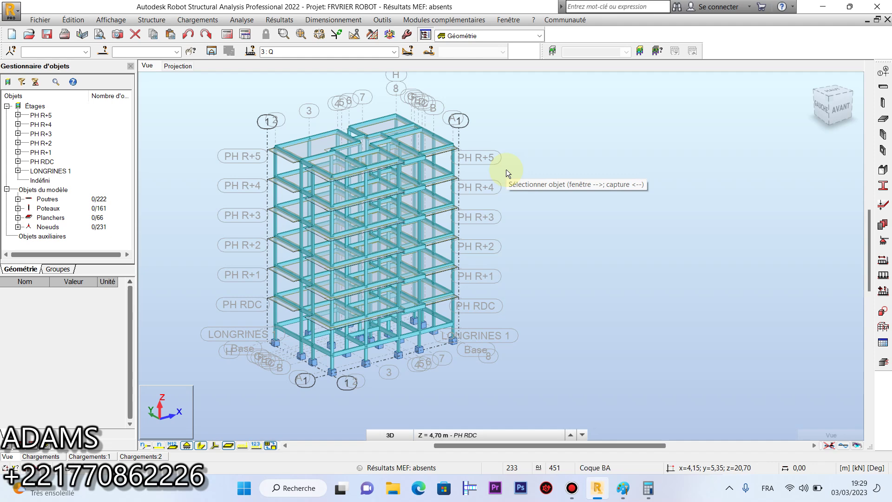
Review the load table entries for cases PP, G and Q, then return to the 3D model view
click(197, 20)
click(516, 179)
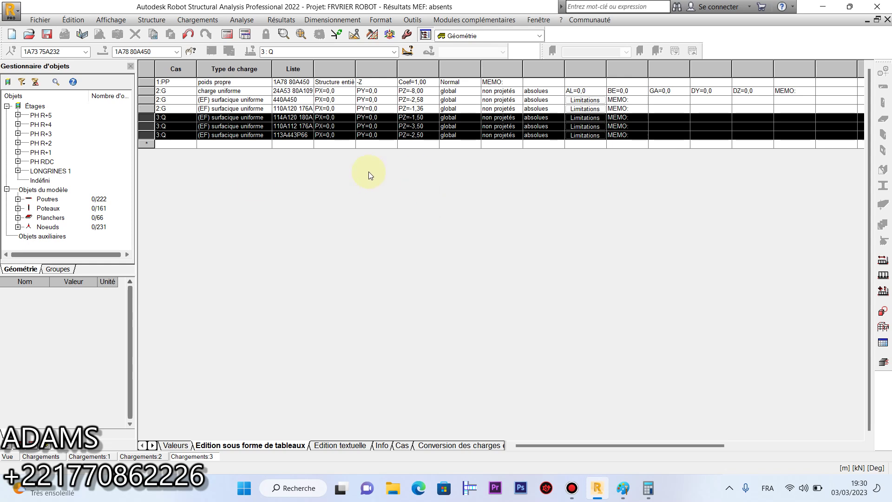
click(8, 456)
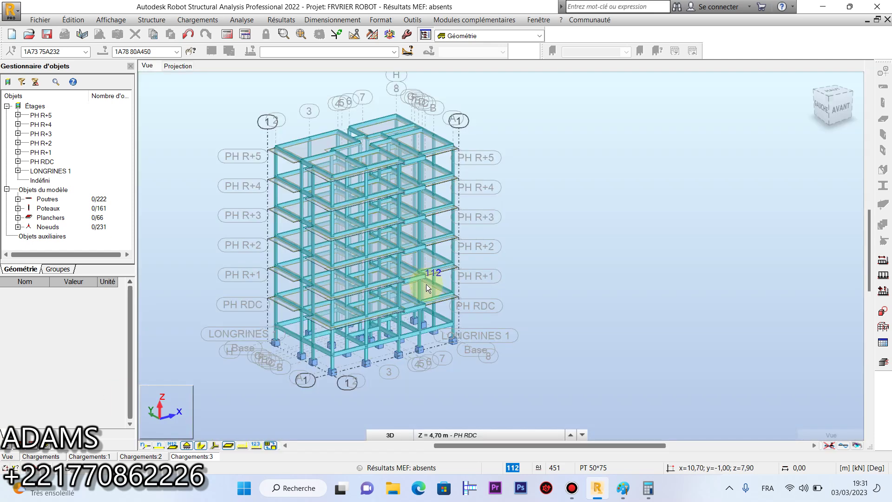
Orbit the building in 3D to examine its front and side facades
scroll(426, 284, down, 2)
scroll(509, 270, down, 1)
middle_drag(407, 268, 460, 270)
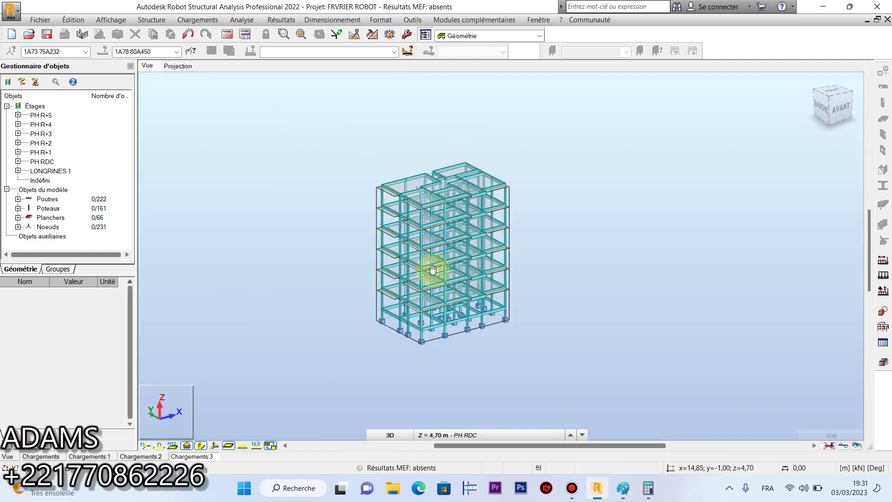
right_click(233, 186)
click(186, 231)
drag(529, 261, 560, 257)
right_click(562, 272)
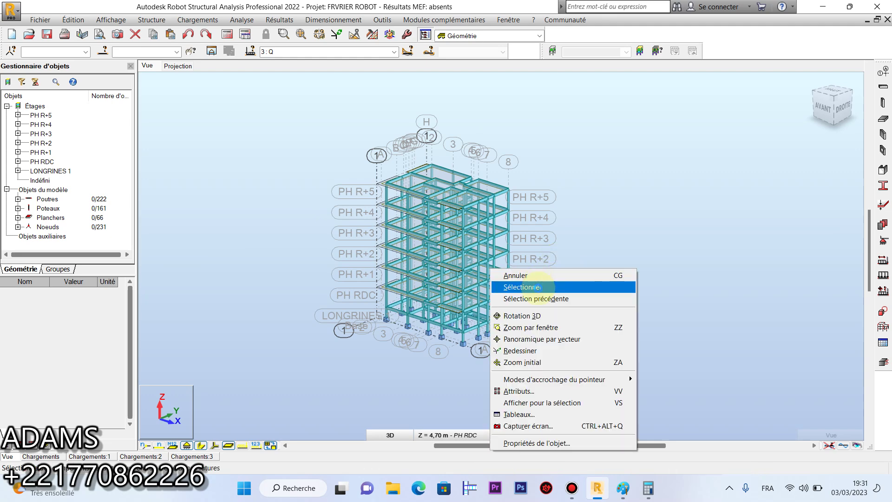
click(536, 287)
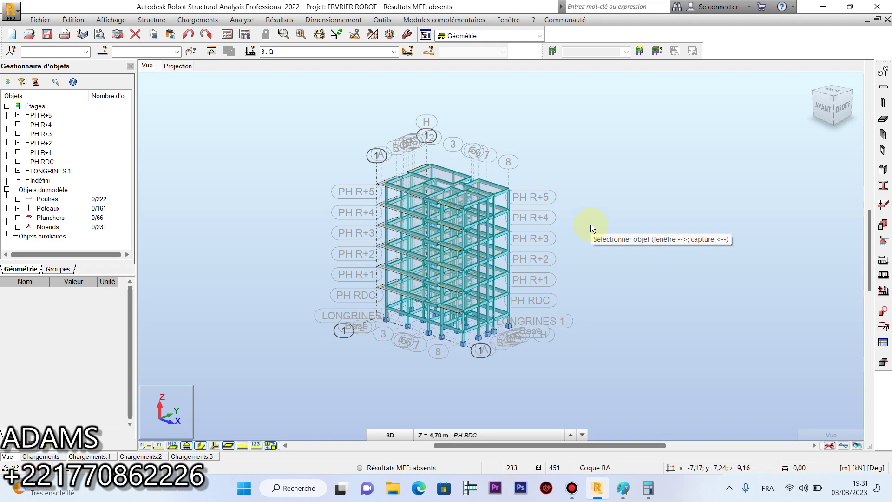
Check the storey levels listed along Z in the construction line definitions, without changing them
click(883, 73)
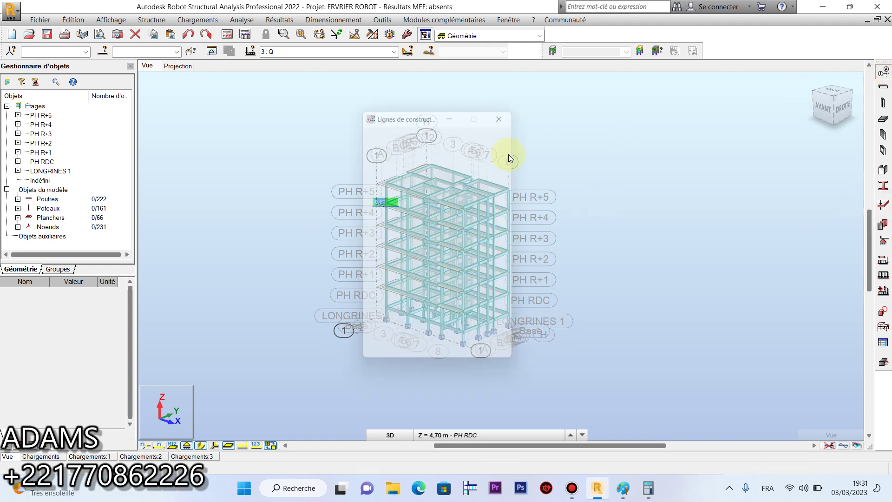
click(415, 176)
scroll(426, 303, down, 1)
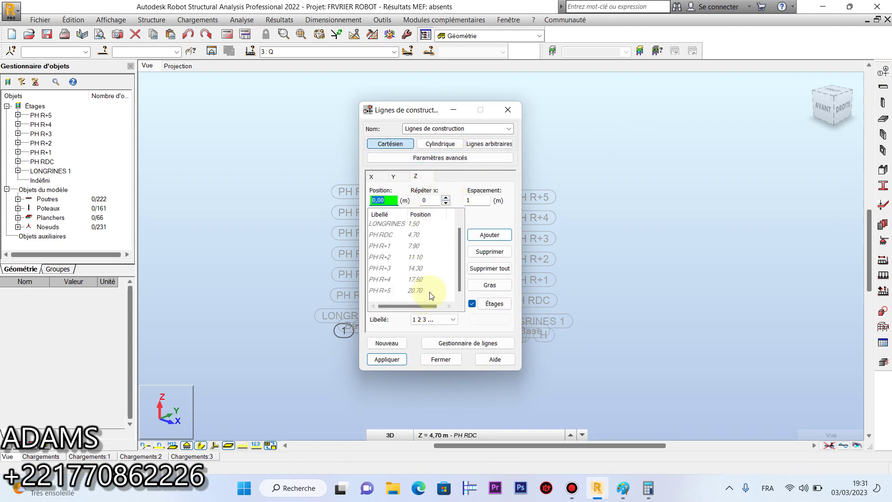
click(441, 359)
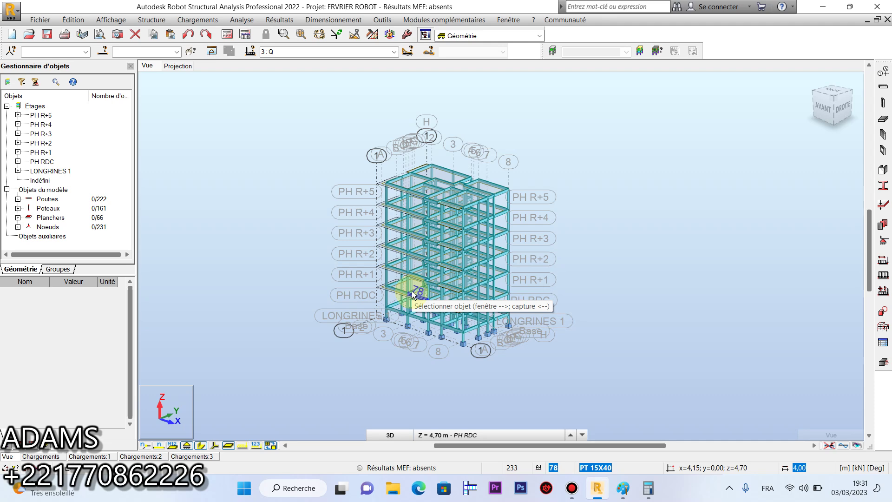
Examine the building's facades from several 3D angles, ending on a raised view of the axis 8 side
scroll(455, 266, up, 3)
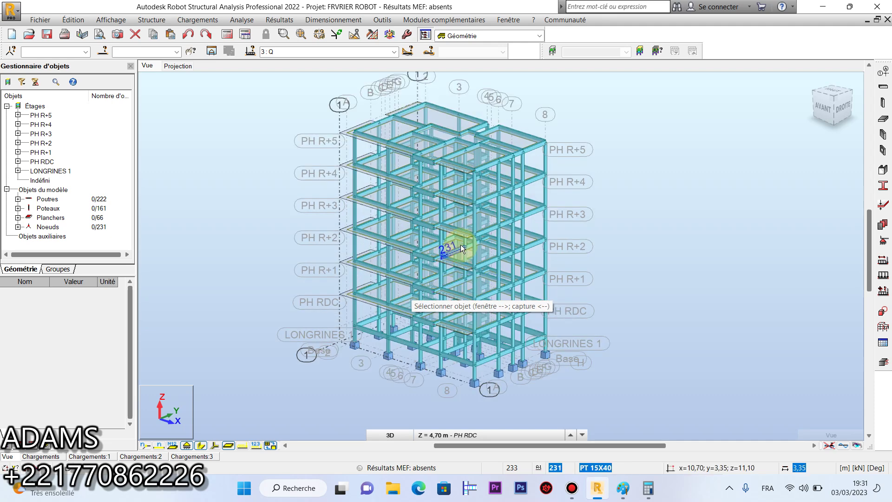
shift+middle_drag(424, 299, 498, 303)
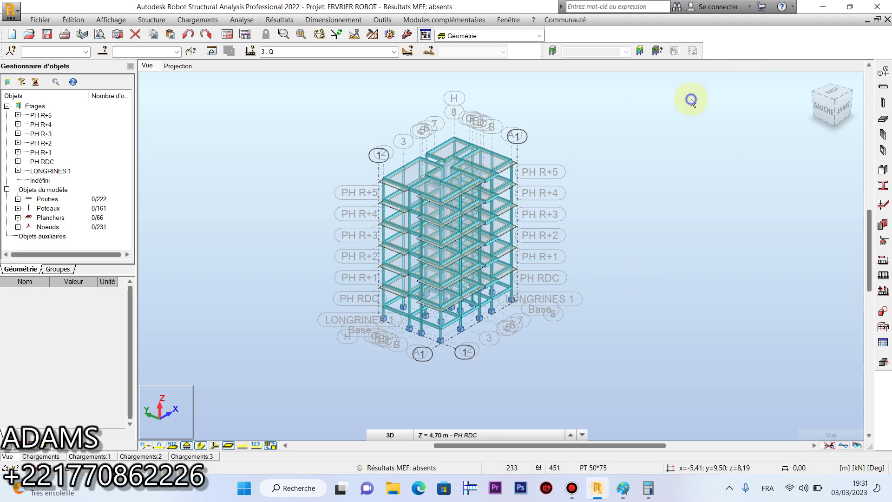
right_click(640, 159)
click(634, 174)
drag(634, 173, 579, 153)
right_click(579, 153)
click(571, 178)
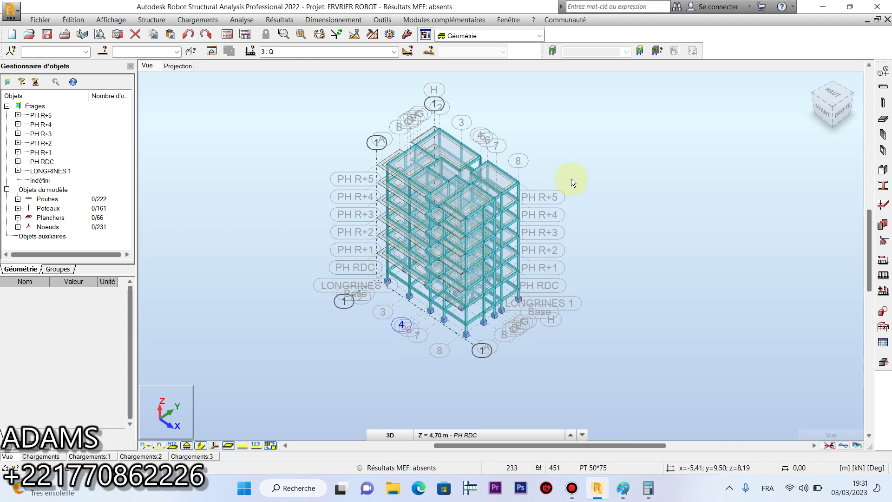
Create a rectangular two-direction cladding covering the axis 8 facade from the LONGRINES level up to PH R+5
click(146, 20)
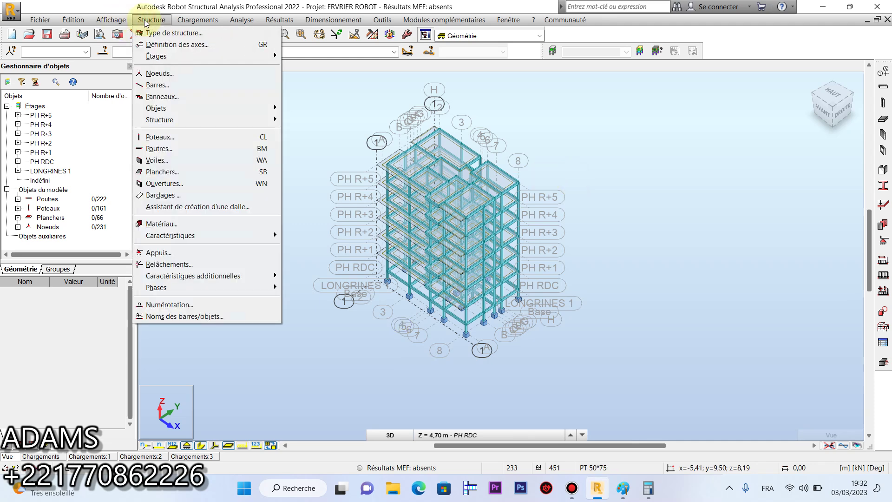
click(156, 197)
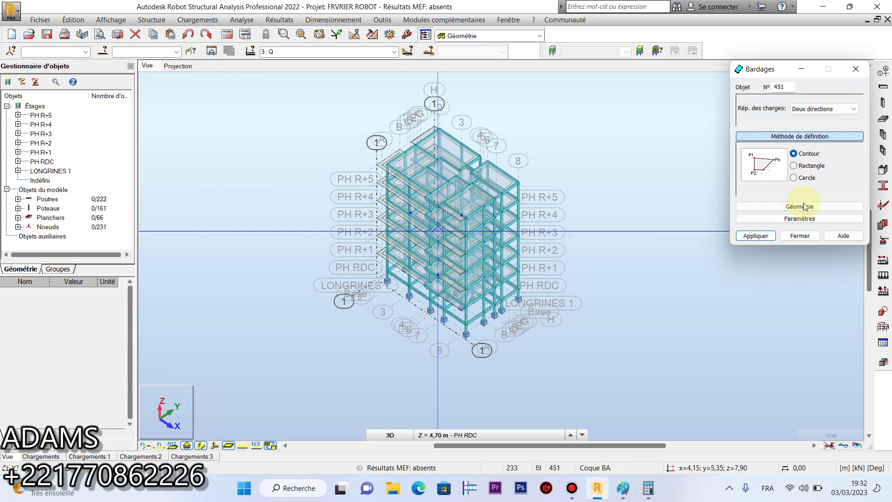
click(812, 166)
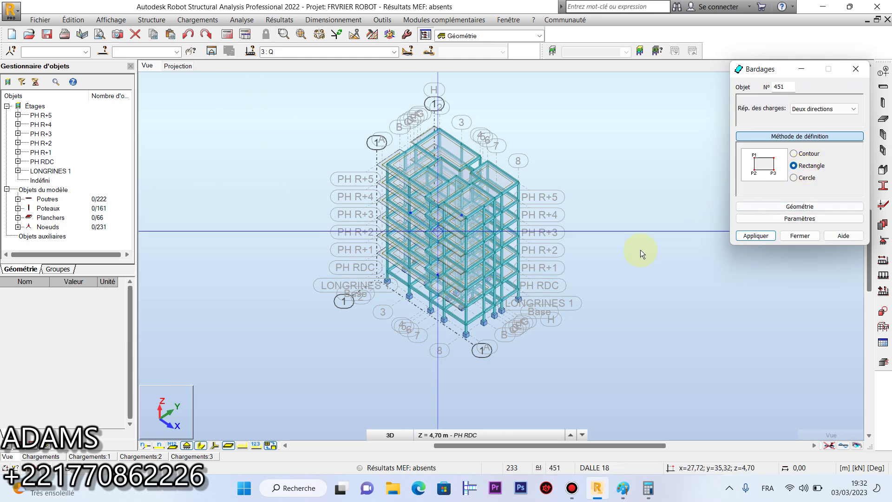
scroll(470, 328, up, 2)
scroll(468, 326, up, 1)
scroll(466, 323, down, 2)
click(466, 324)
click(522, 287)
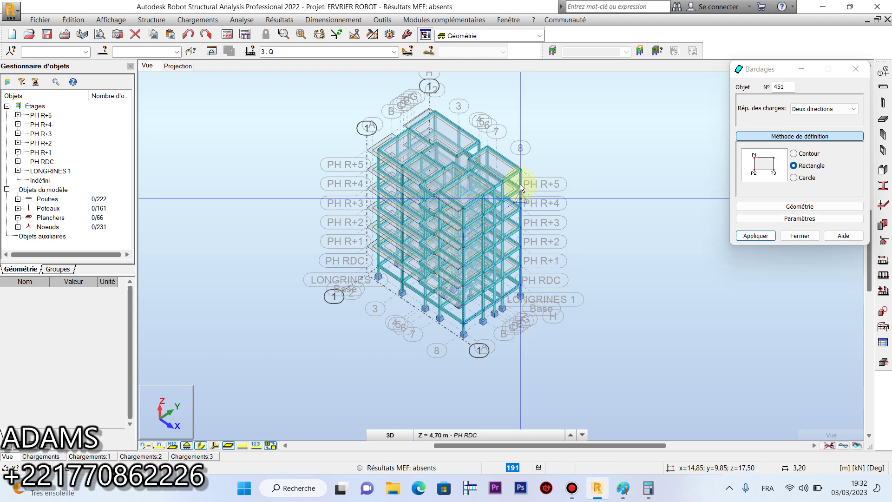
click(520, 170)
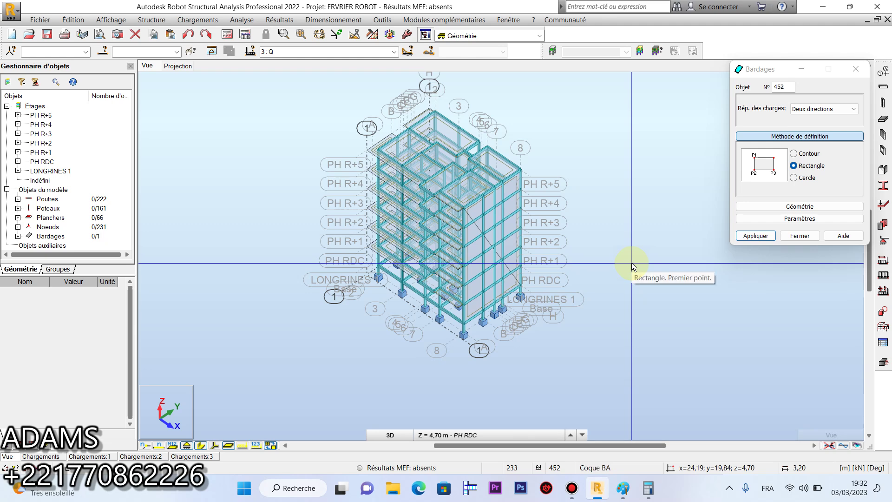
Add a second rectangular cladding over the axis H facade, from the LONGRINES level up to PH R+5
shift+middle_drag(629, 265, 565, 258)
scroll(426, 300, up, 1)
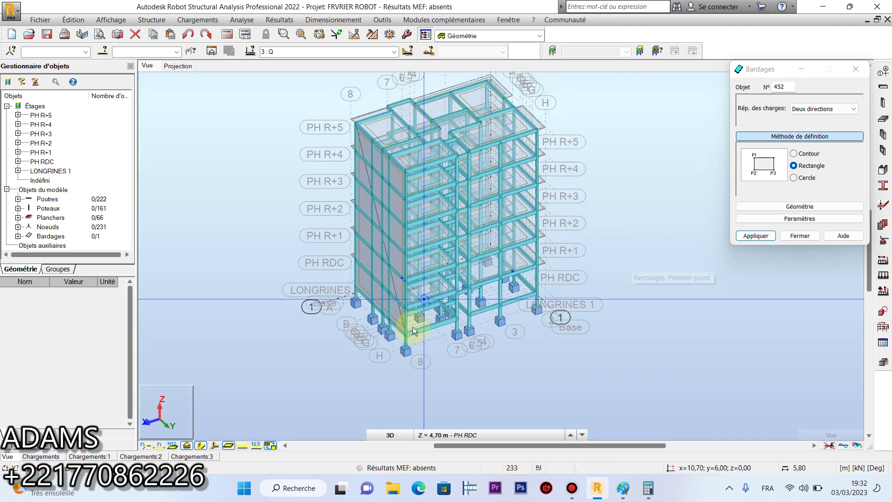
click(407, 335)
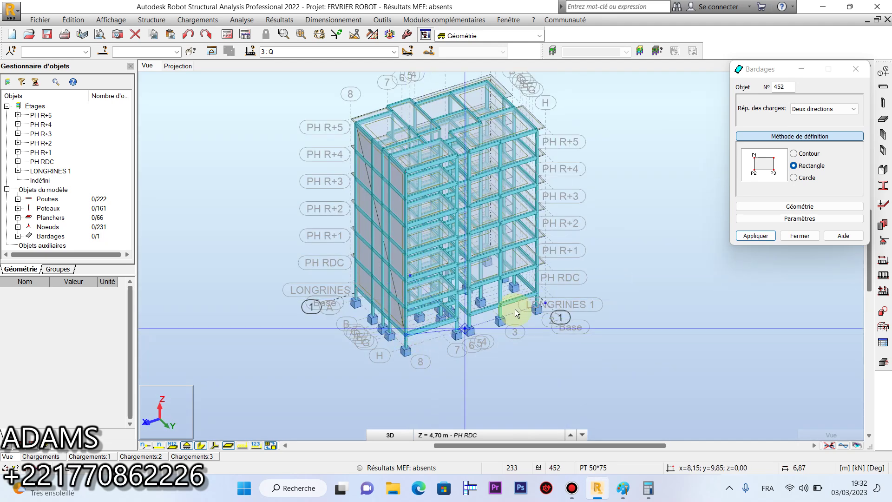
click(537, 294)
click(529, 134)
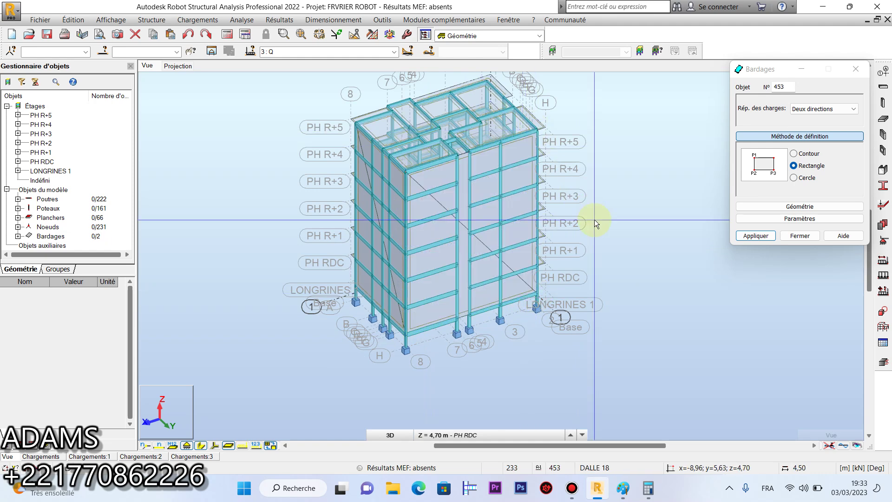
End the cladding definition and save the project
mouse_move(619, 258)
shift+middle_down()
mouse_move(659, 247)
mouse_move(543, 247)
mouse_move(550, 253)
shift+middle_up()
mouse_move(597, 209)
shift+middle_down()
mouse_move(614, 215)
mouse_move(606, 211)
shift+middle_up()
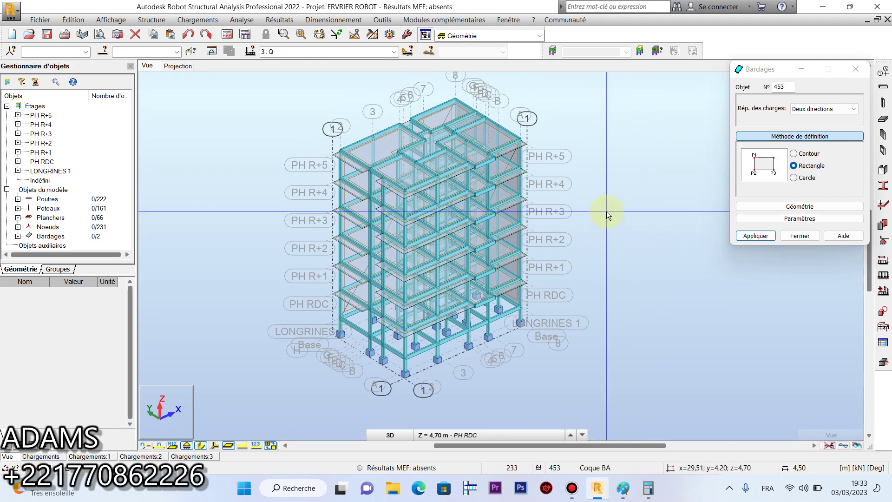
click(799, 236)
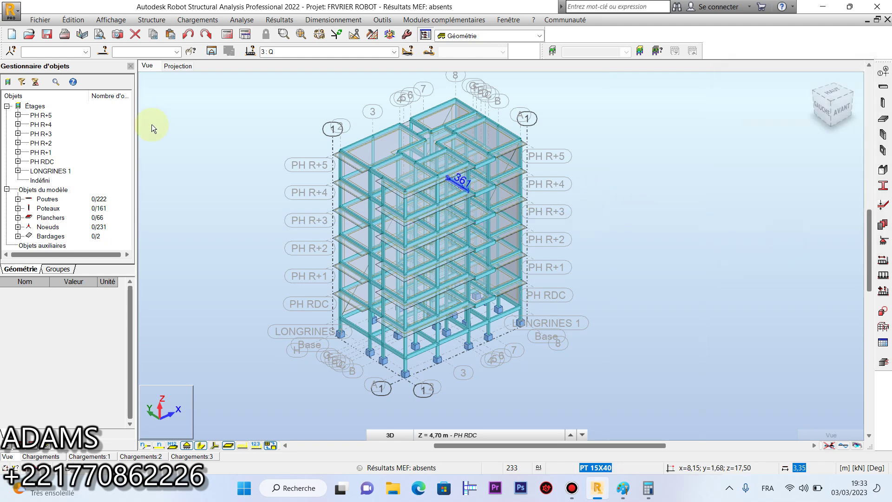
key(ctrl+s)
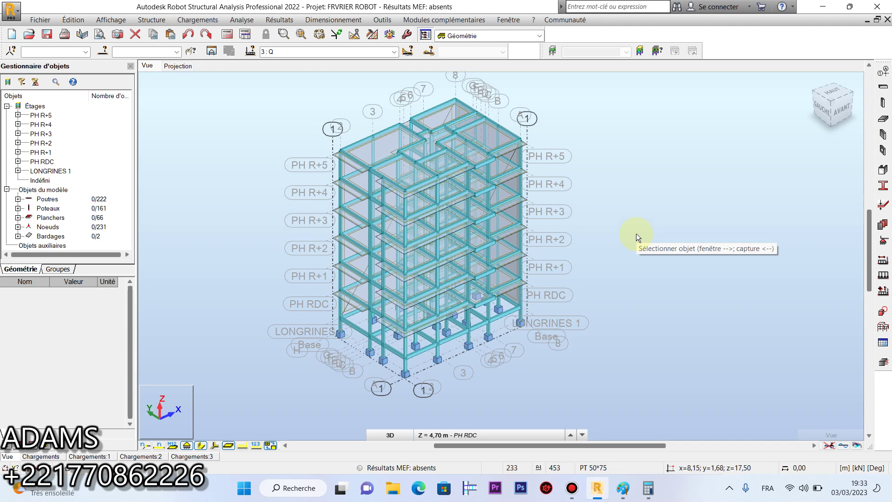
Put away the open windows, close the calculator and switch to Google Chrome with a user profile
click(572, 487)
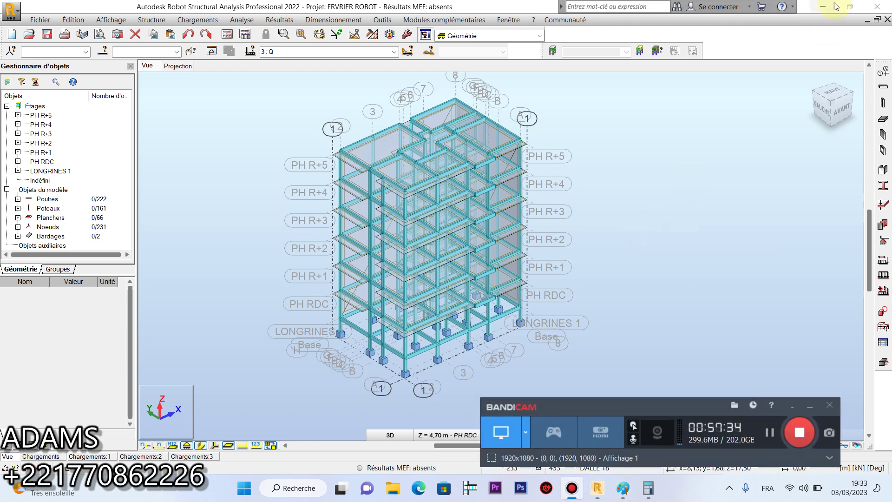
click(822, 7)
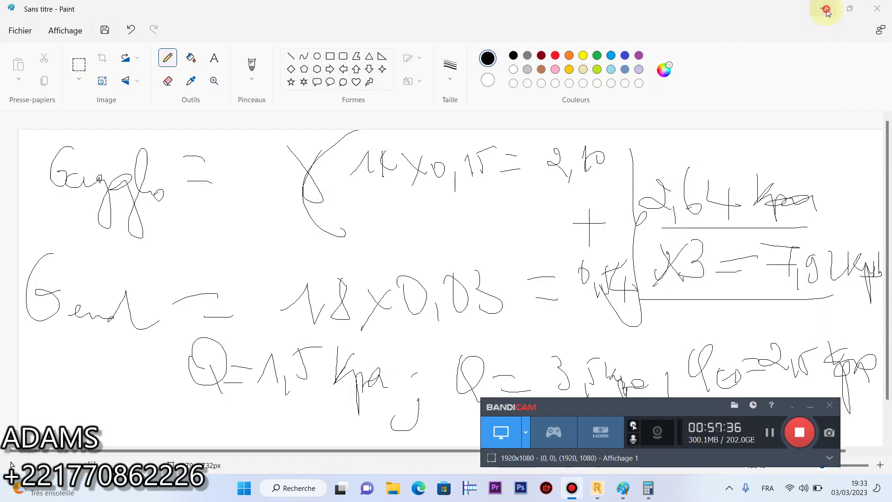
click(825, 9)
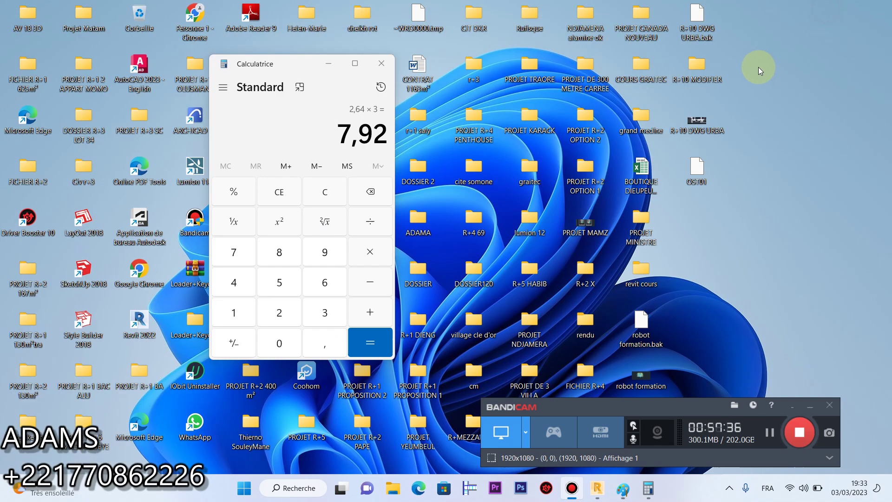
click(382, 65)
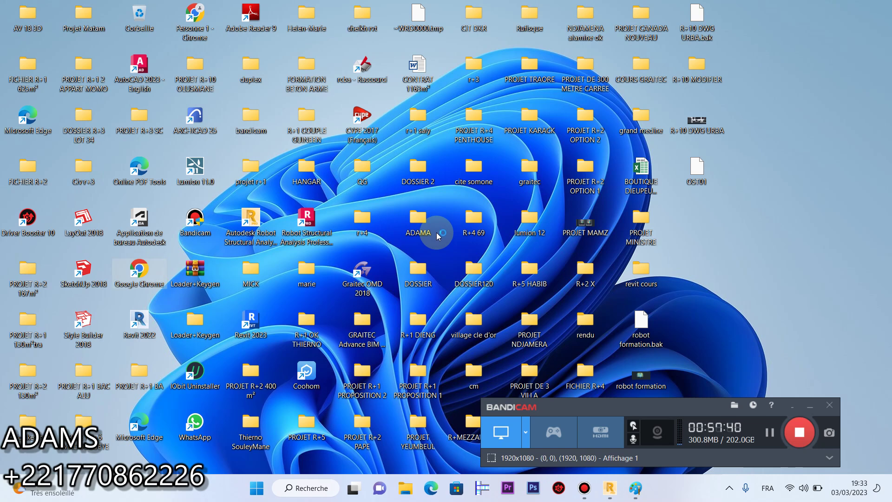
double_click(139, 270)
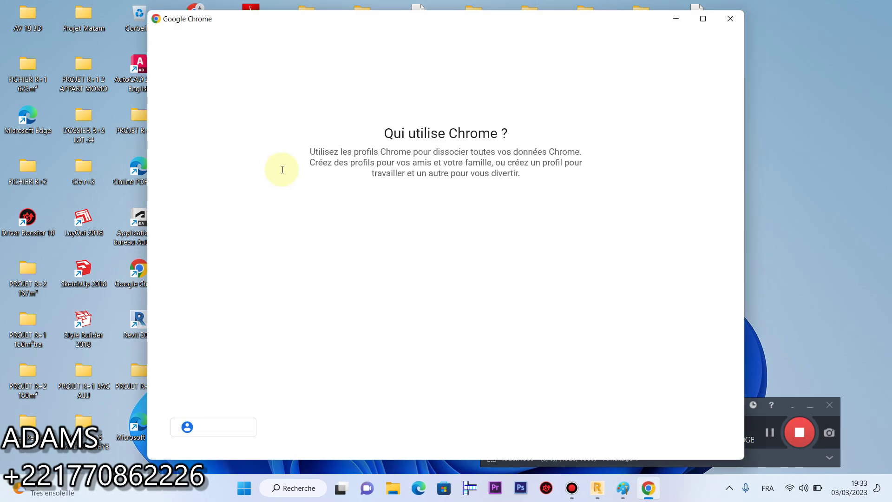
click(394, 218)
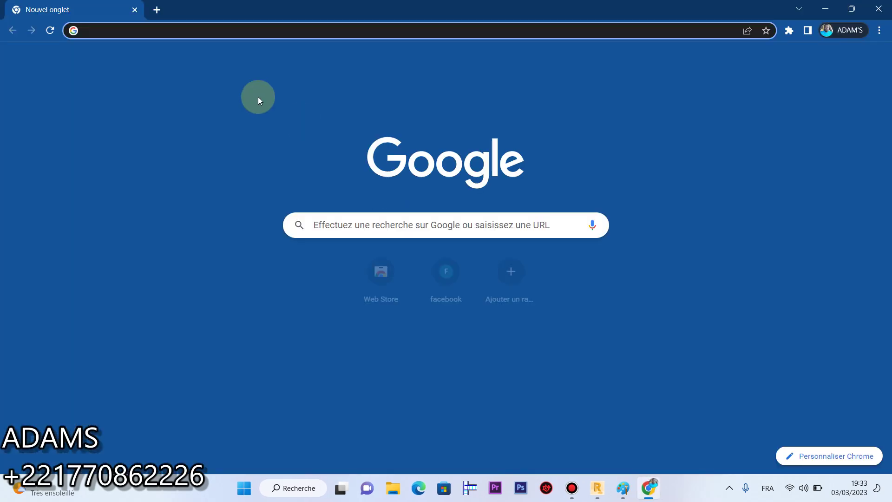
Search Google for SENEVENT and look through the results for the Senegalese wind rules
click(342, 226)
text(SENEVENT)
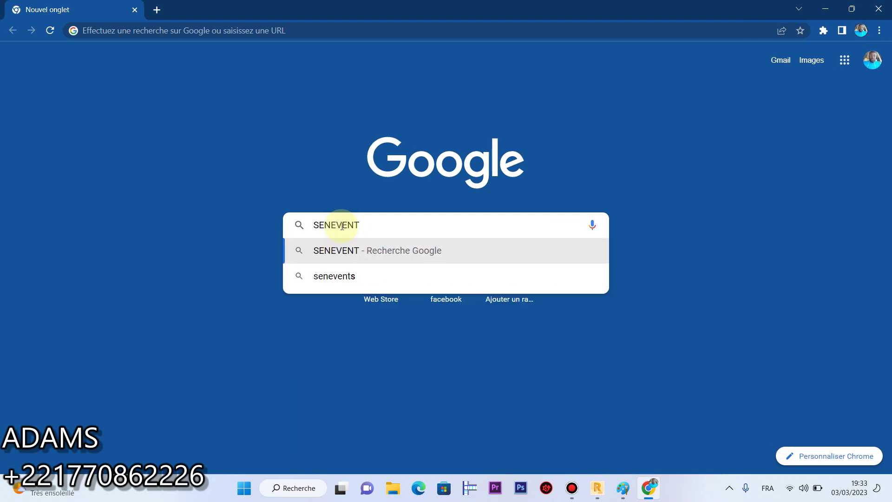
key(Return)
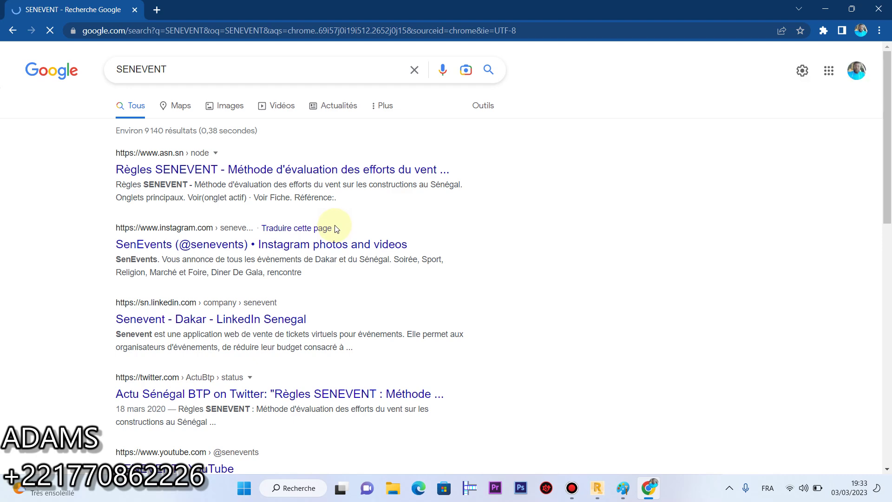
scroll(336, 229, down, 5)
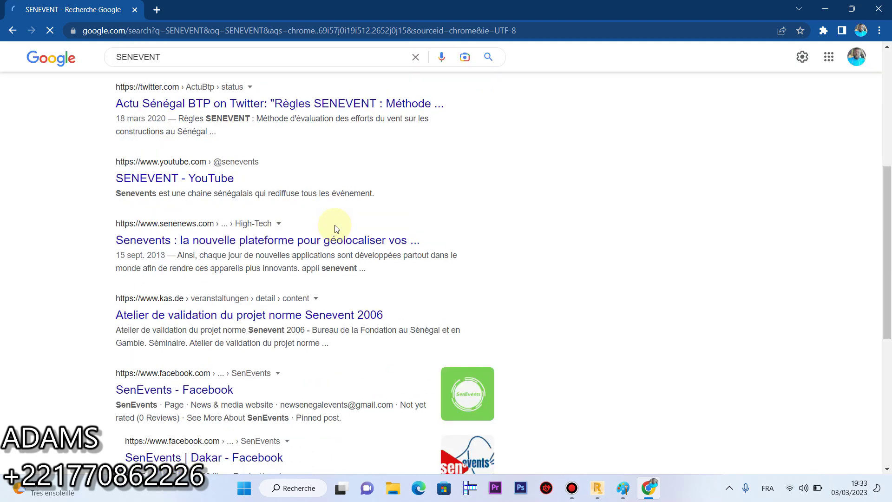
scroll(336, 228, up, 5)
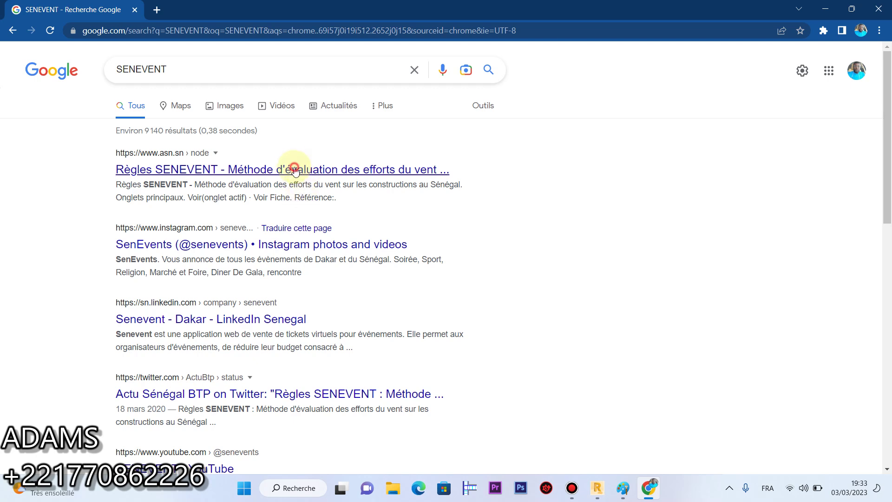
Examine the Association Sénégalaise de Normalisation page on the SENEVENT rules for wind data, and return to the search results
click(276, 228)
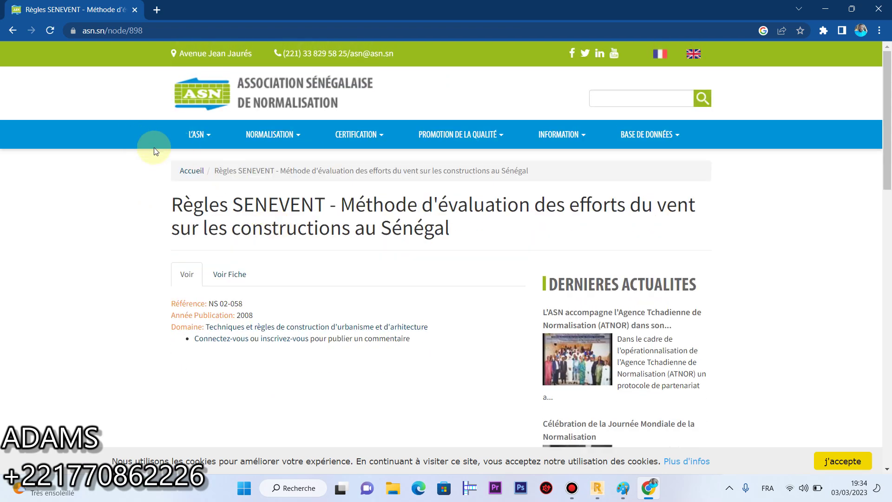
scroll(496, 221, down, 5)
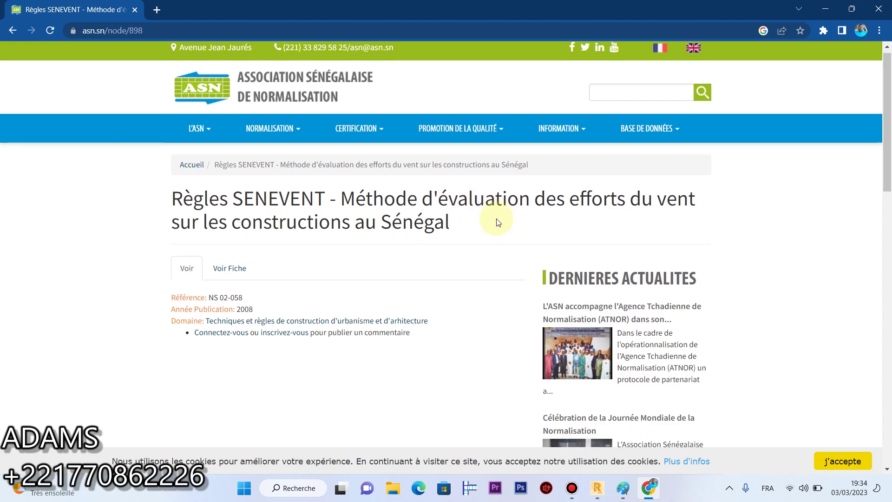
scroll(497, 222, down, 10)
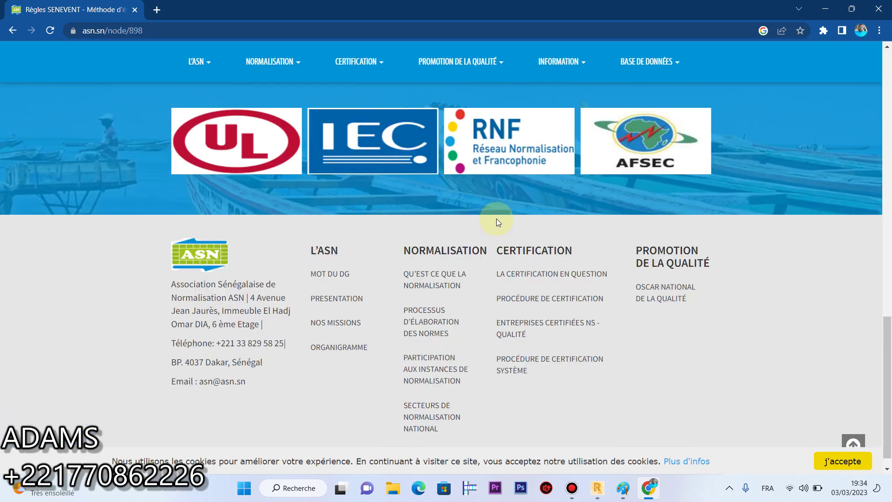
scroll(496, 218, up, 8)
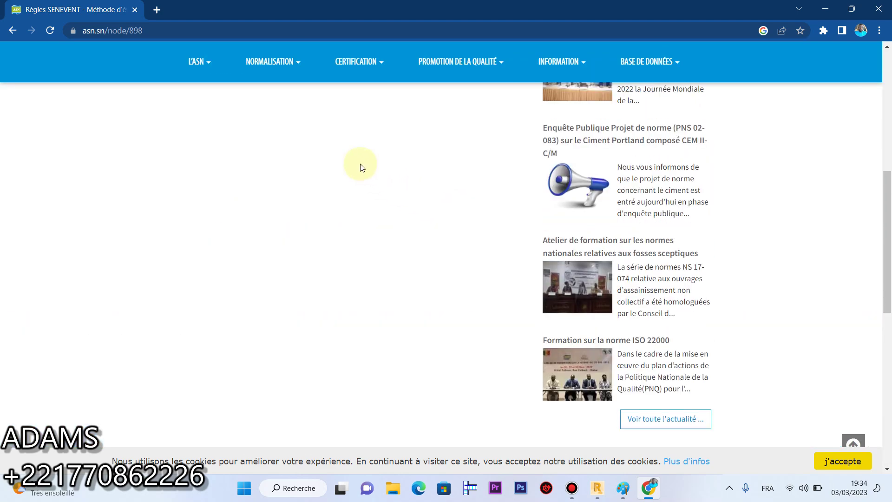
scroll(367, 174, up, 10)
mouse_move(267, 133)
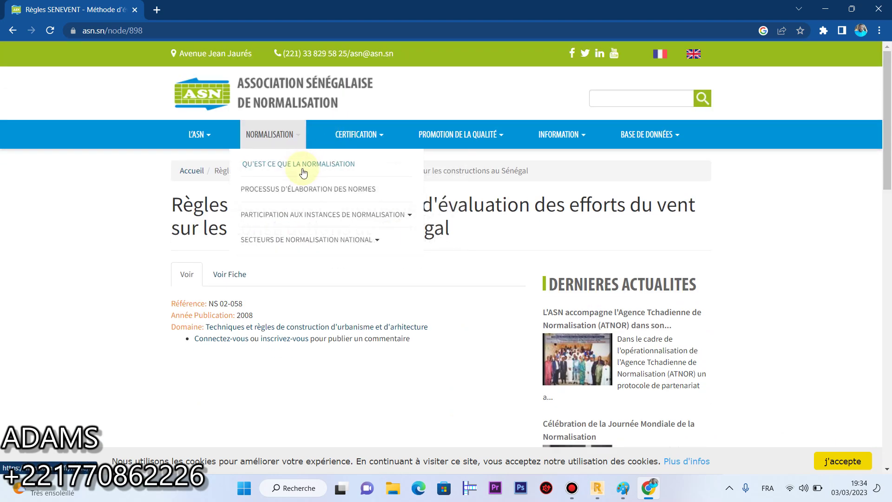
mouse_move(311, 219)
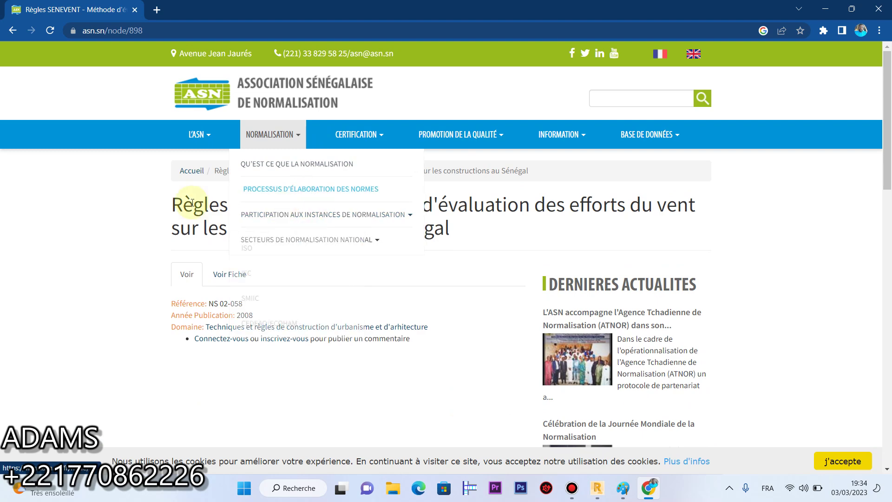
click(12, 30)
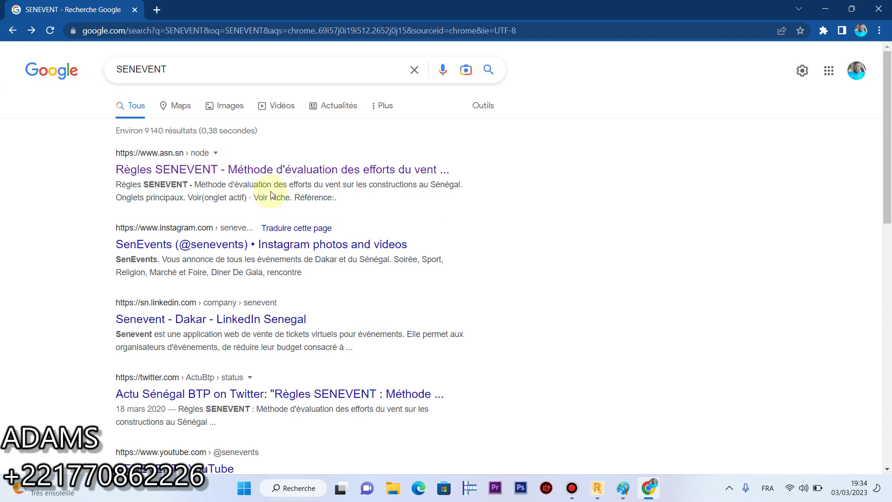
Check the remaining results and refine the Google search to SENEVENT VITESSE VENT
scroll(309, 251, down, 5)
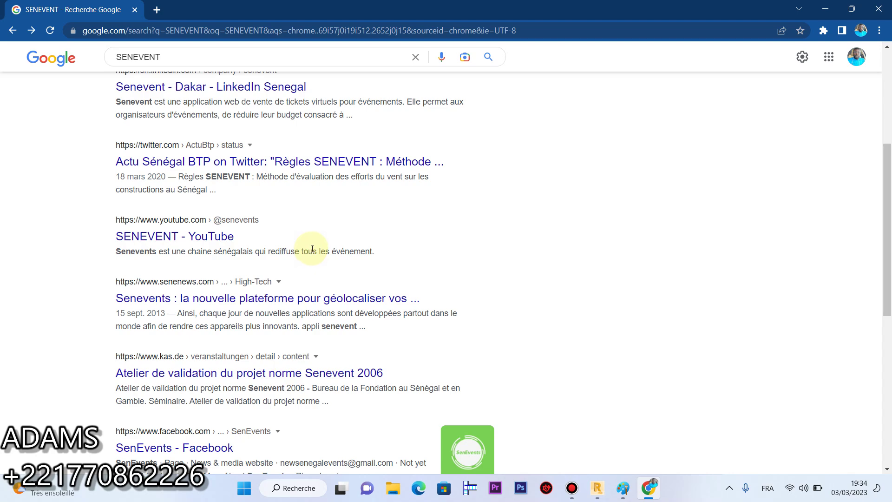
scroll(312, 248, down, 5)
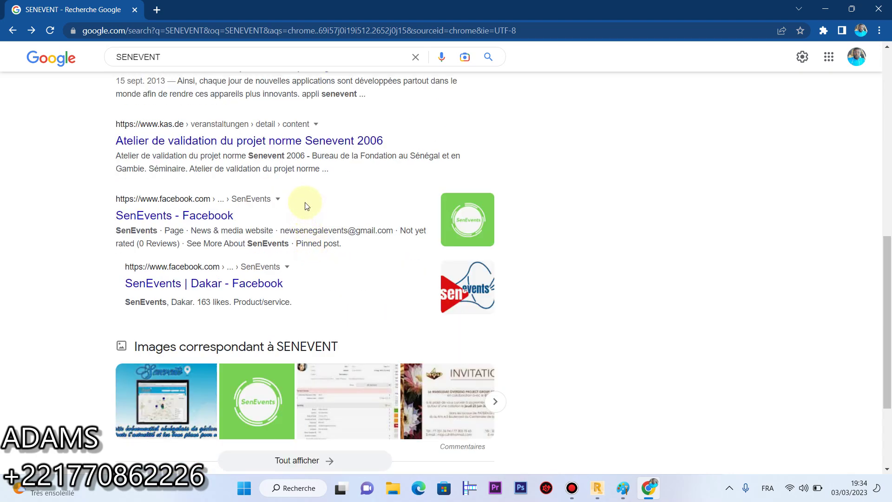
scroll(310, 187, down, 3)
scroll(310, 187, up, 15)
click(179, 68)
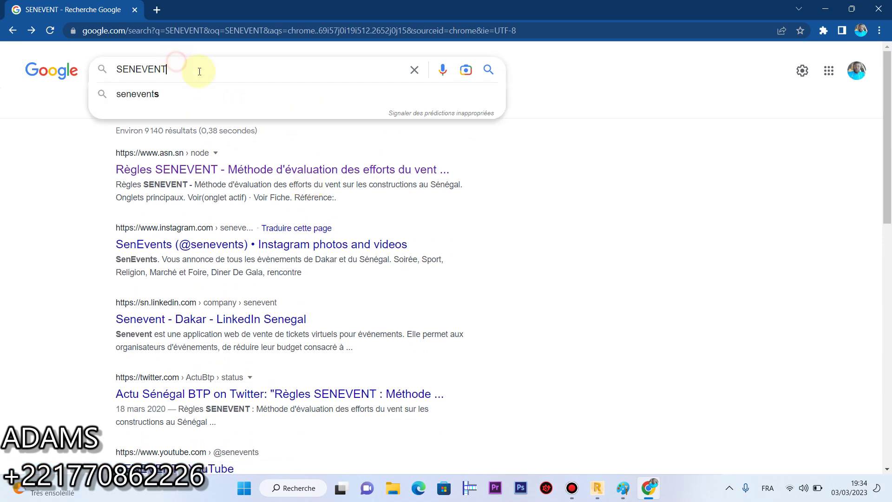
text(VITESSE)
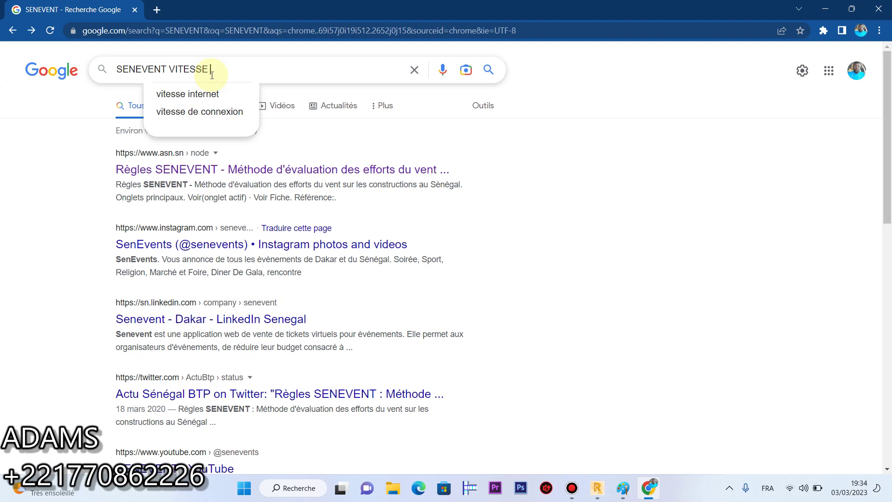
text( VENT)
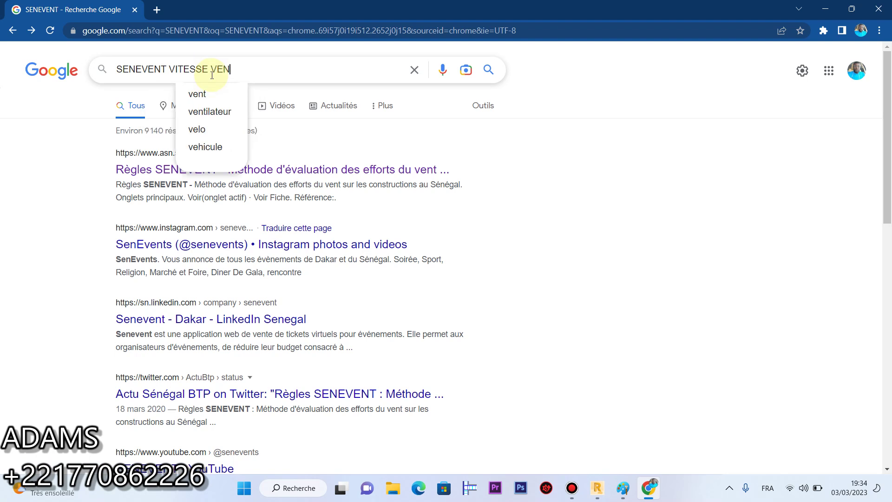
key(Return)
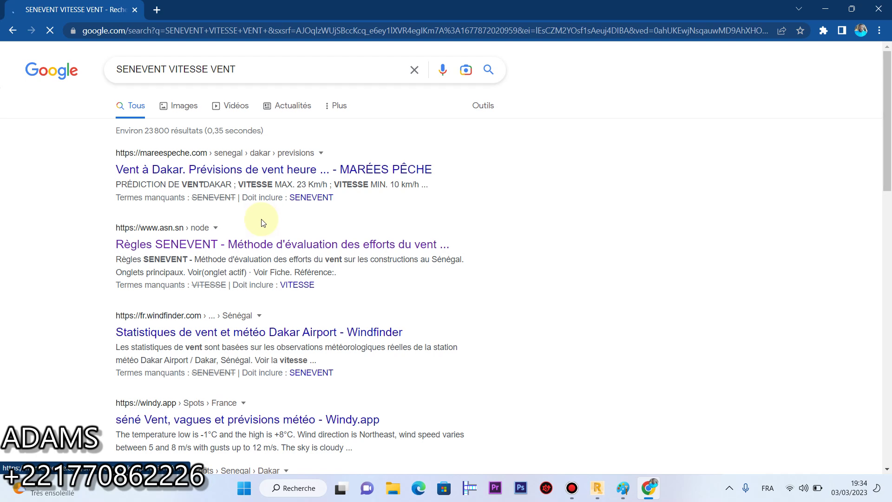
Look through the refined search results for a source giving the wind speed in Senegal
scroll(264, 219, down, 3)
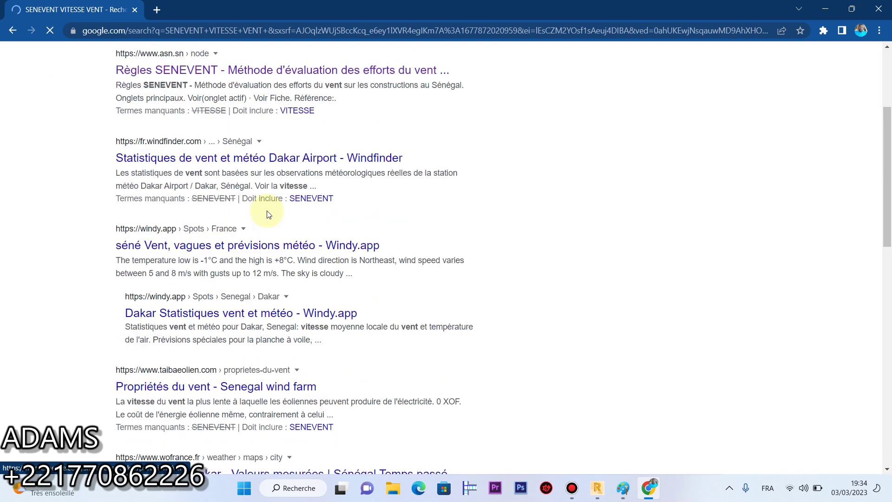
scroll(267, 214, down, 2)
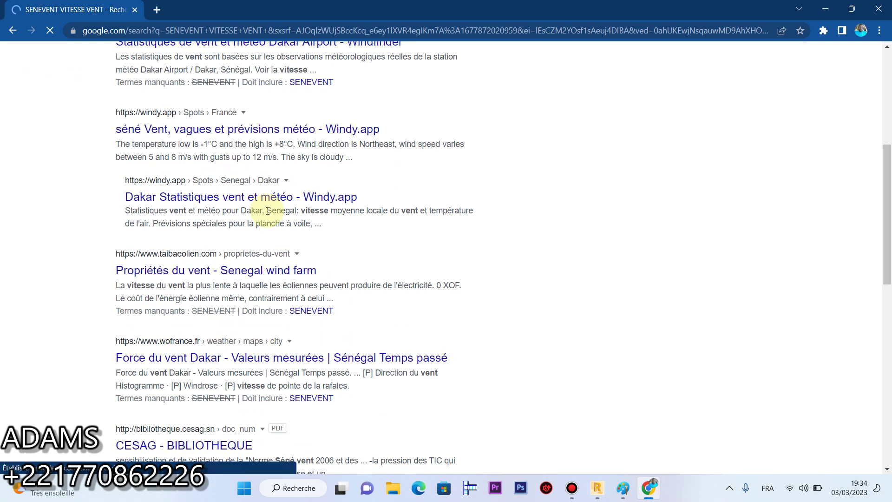
scroll(271, 260, down, 5)
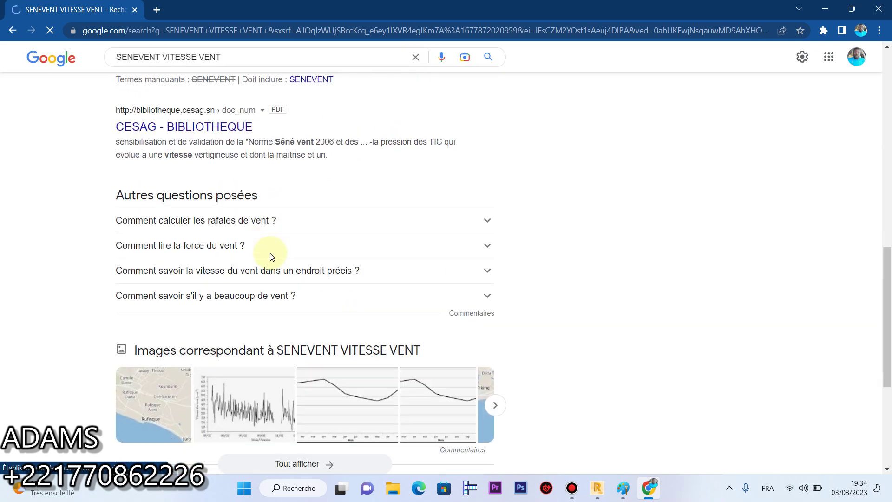
scroll(271, 256, down, 5)
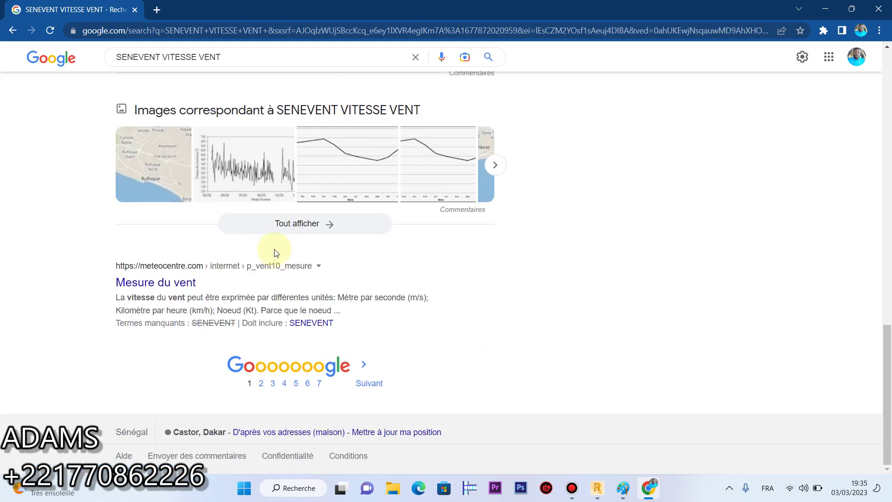
scroll(325, 195, up, 15)
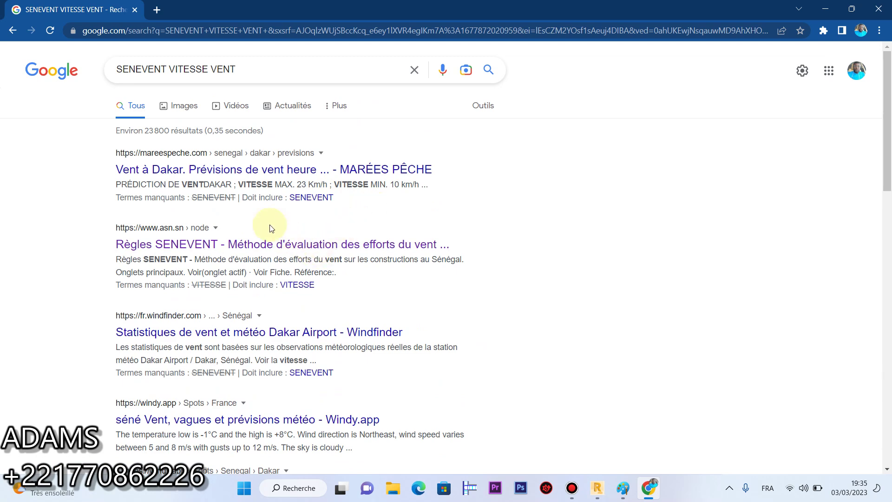
scroll(272, 228, down, 4)
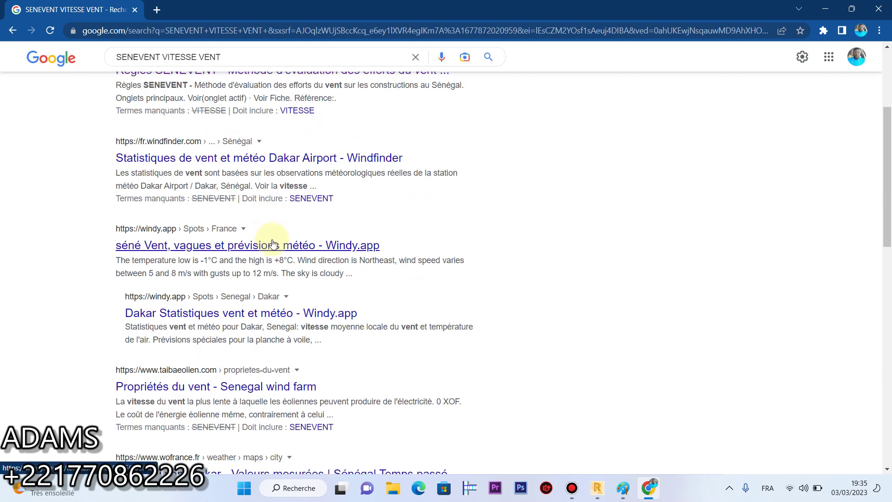
scroll(272, 243, up, 4)
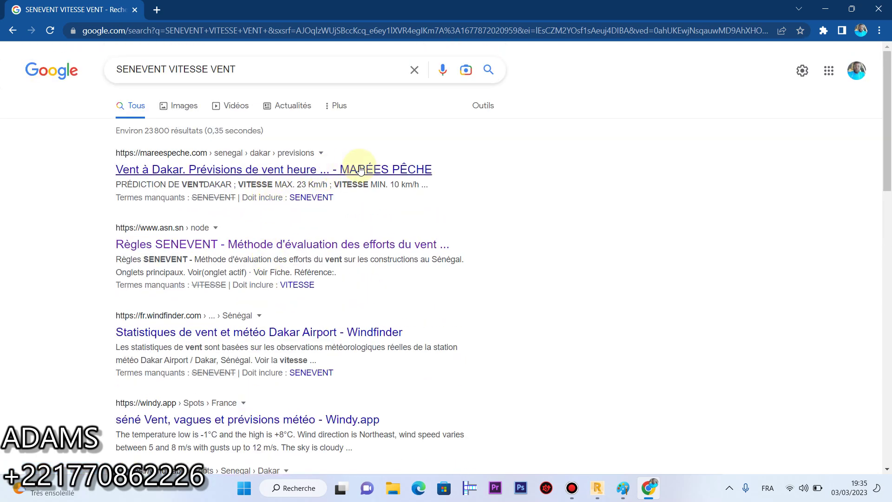
Examine the maximum and minimum wind speeds in the MARÉES PÊCHE forecast for Dakar, and return to the search results
click(379, 169)
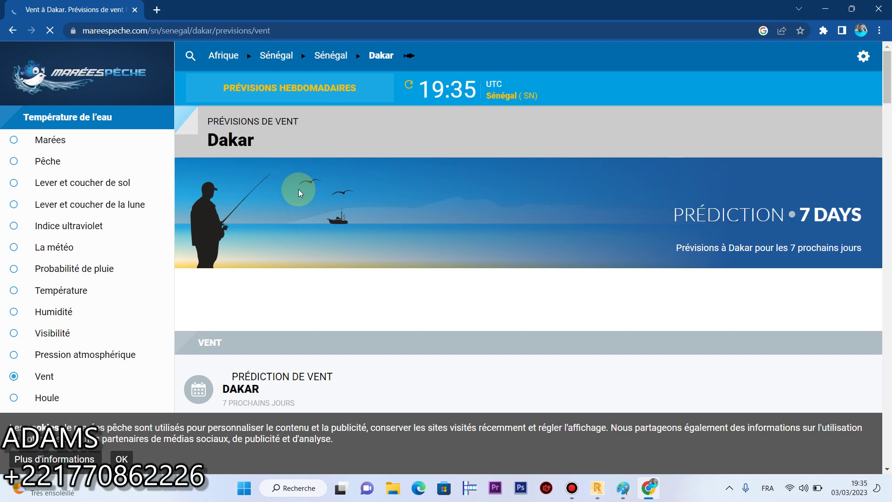
scroll(413, 219, down, 6)
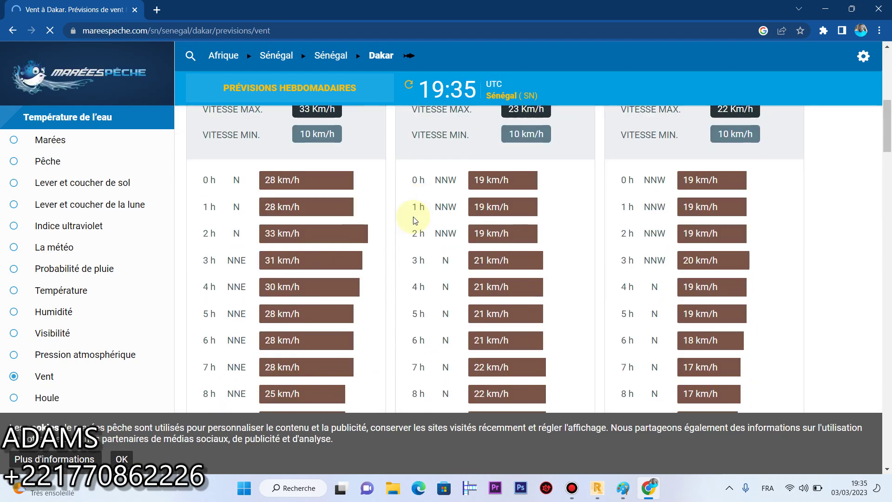
scroll(415, 220, up, 3)
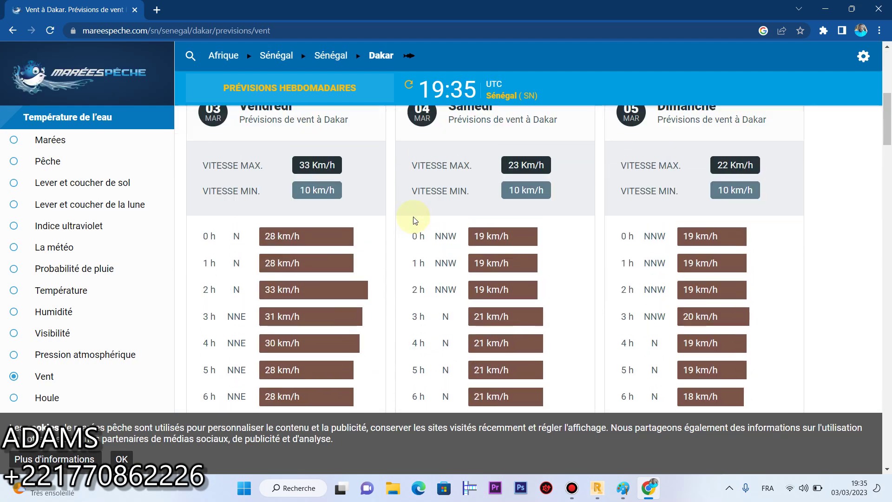
scroll(415, 221, up, 1)
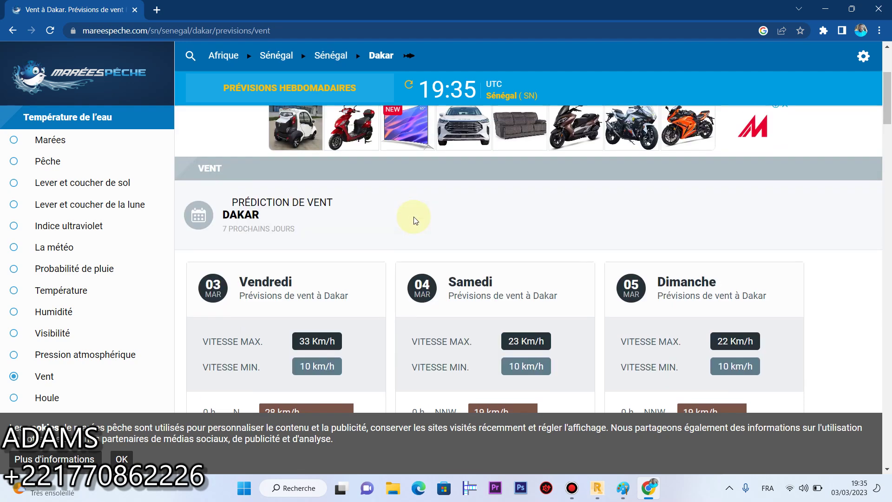
scroll(415, 221, up, 3)
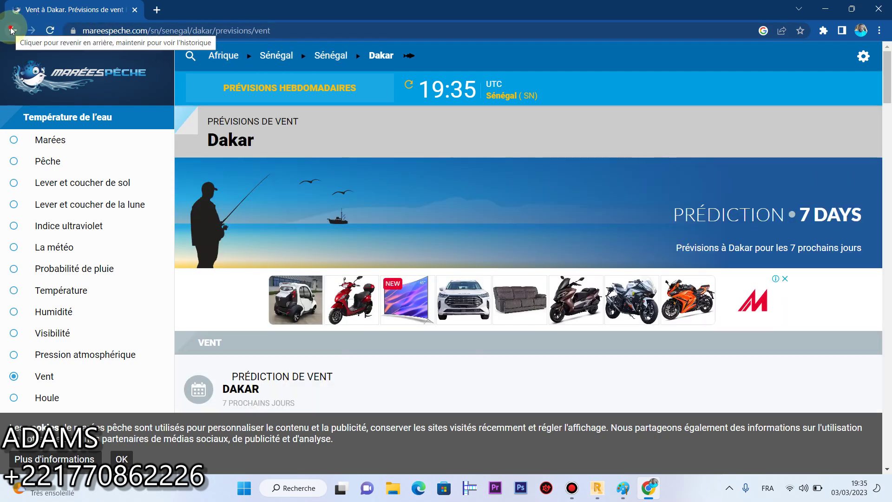
click(12, 31)
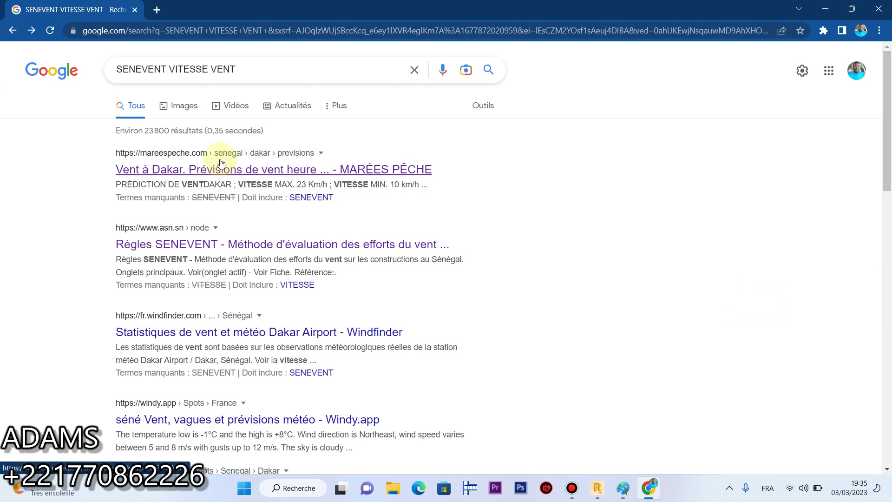
Show the image results for SENEVENT VITESSE VENT and look through them for wind tables or maps
click(188, 110)
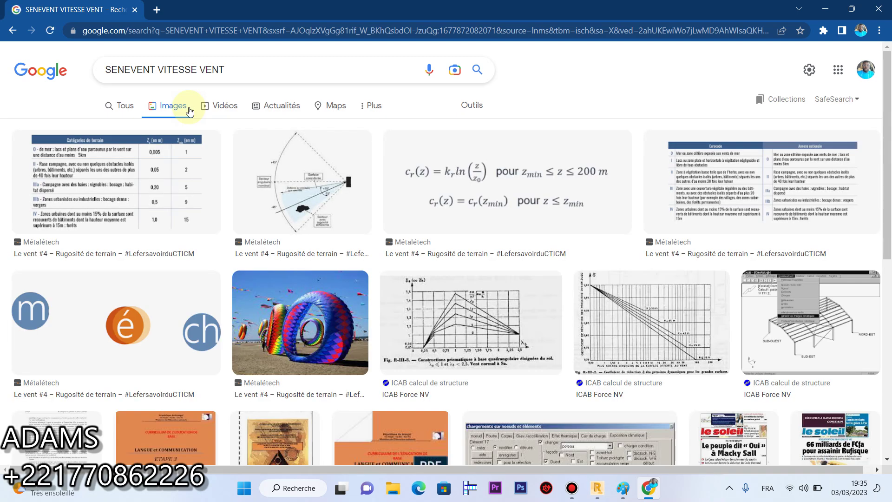
scroll(461, 213, down, 5)
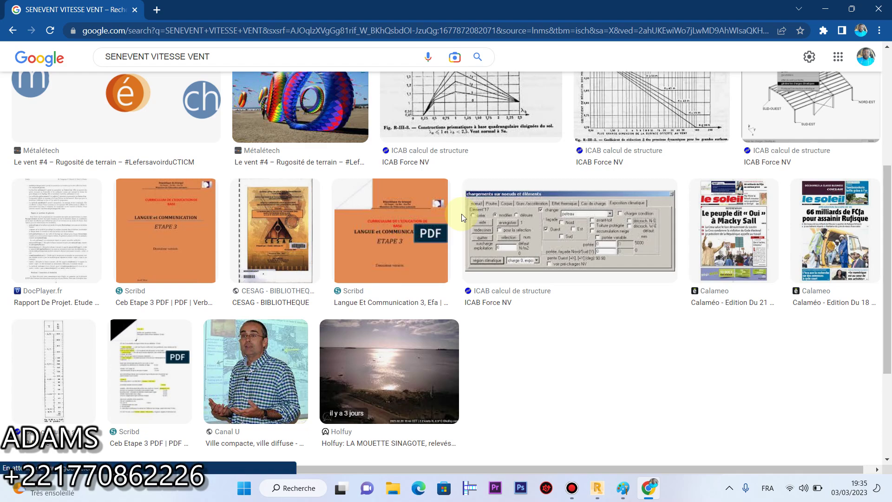
scroll(461, 214, down, 3)
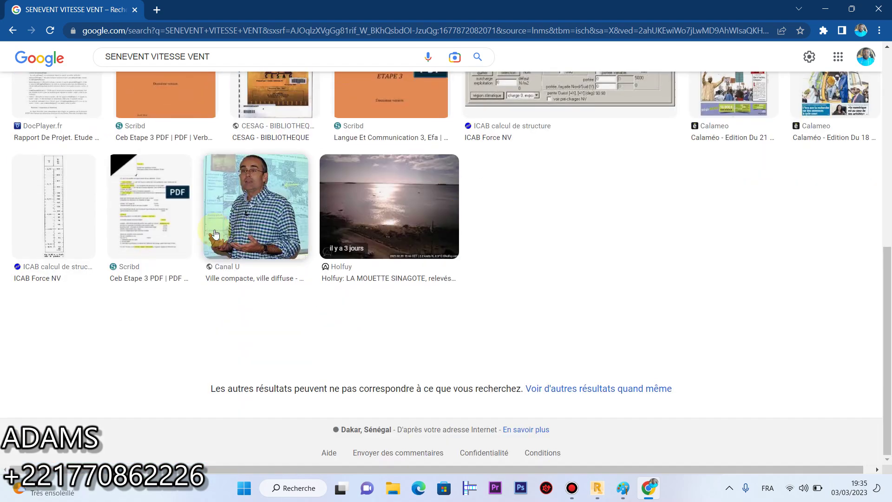
Open the Ceb Etape 3 PDF image result on Scribd and look at the start of the document
click(153, 277)
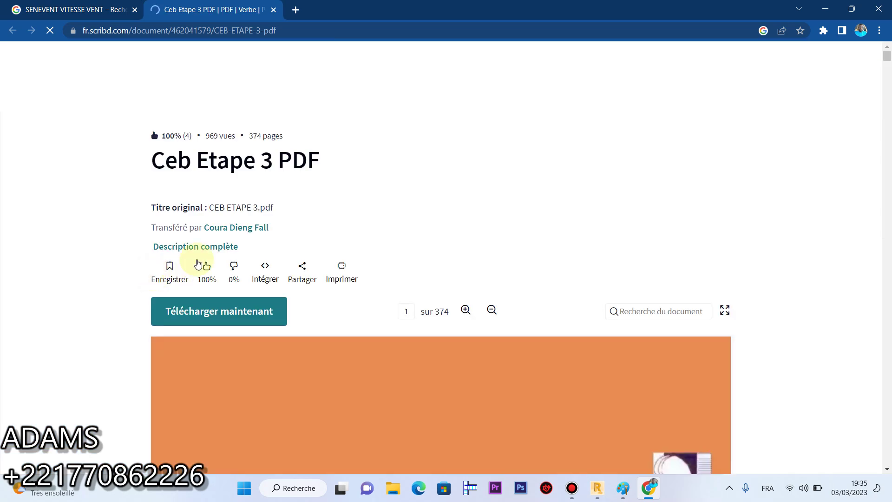
scroll(354, 259, down, 5)
scroll(355, 257, up, 3)
scroll(356, 257, up, 1)
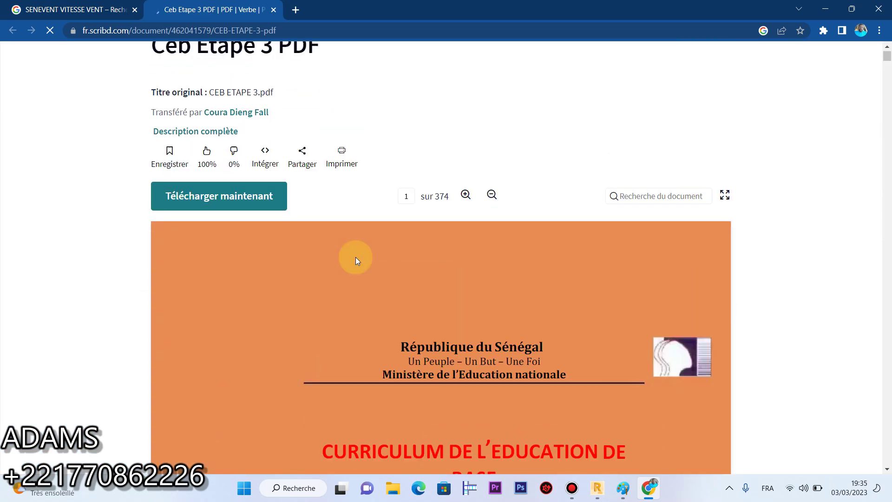
Skim the first pages of the Ceb Etape 3 PDF for wind data and close the document
scroll(355, 258, down, 4)
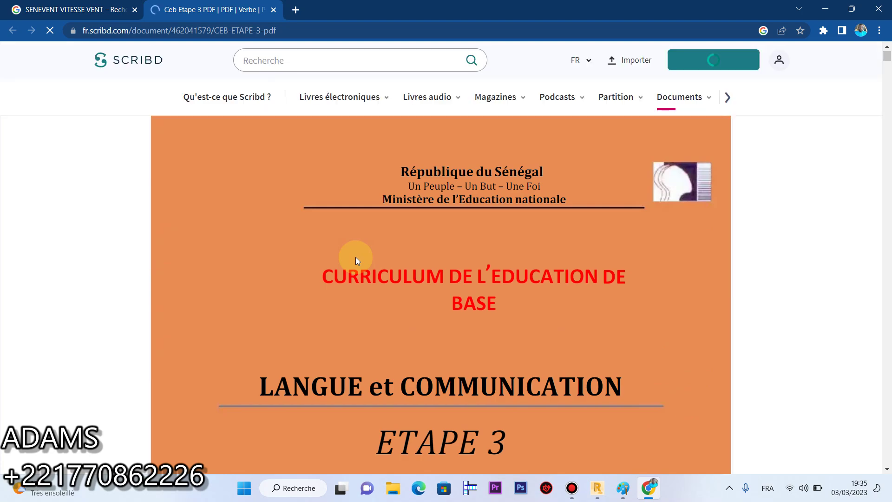
scroll(355, 257, down, 5)
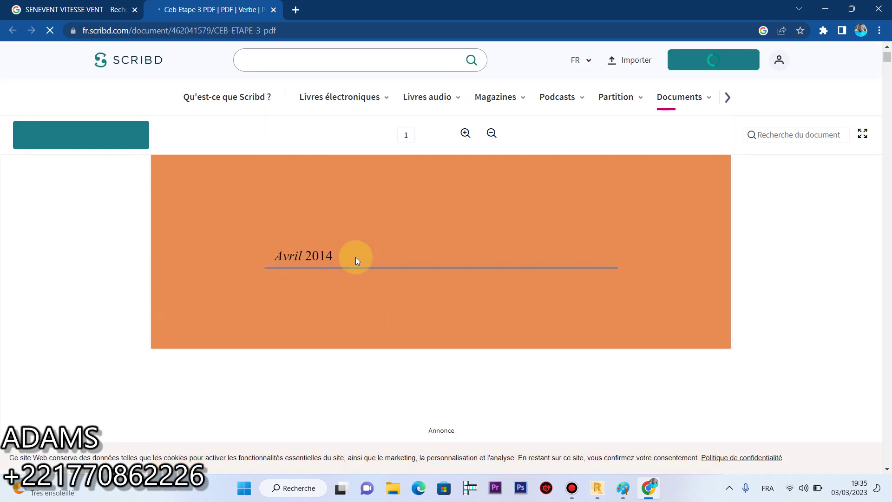
scroll(355, 257, down, 5)
scroll(356, 257, down, 15)
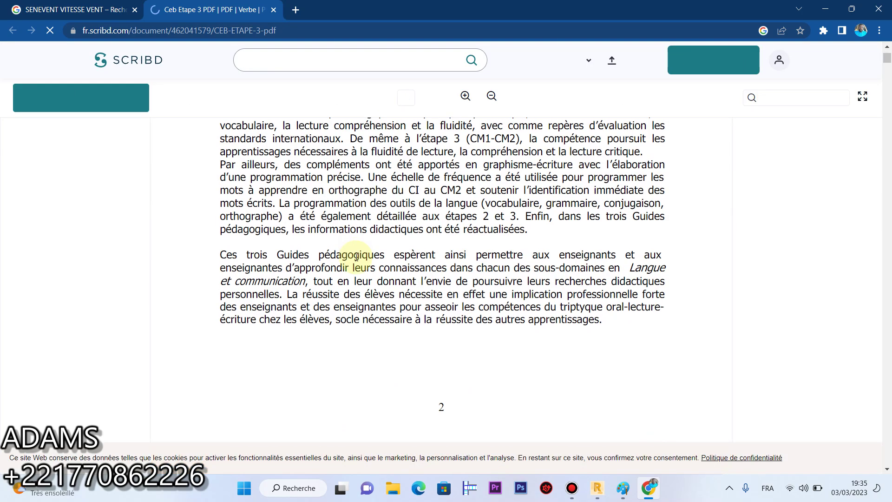
scroll(165, 84, up, 6)
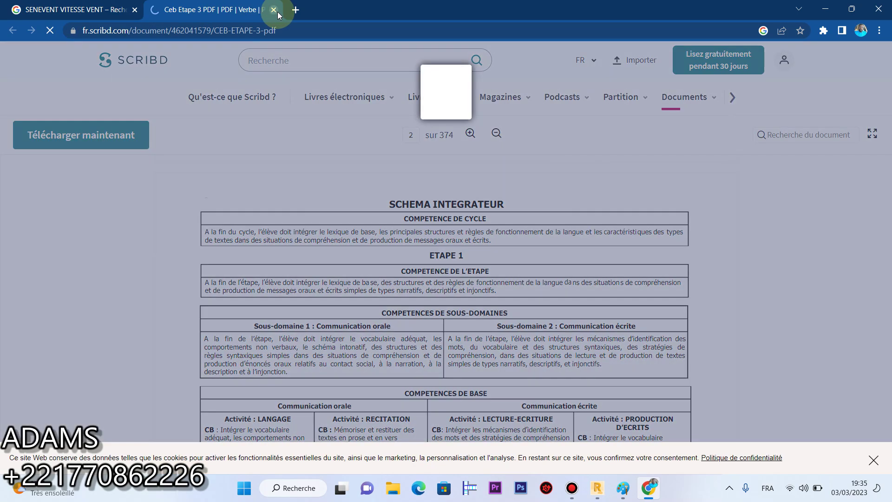
click(275, 10)
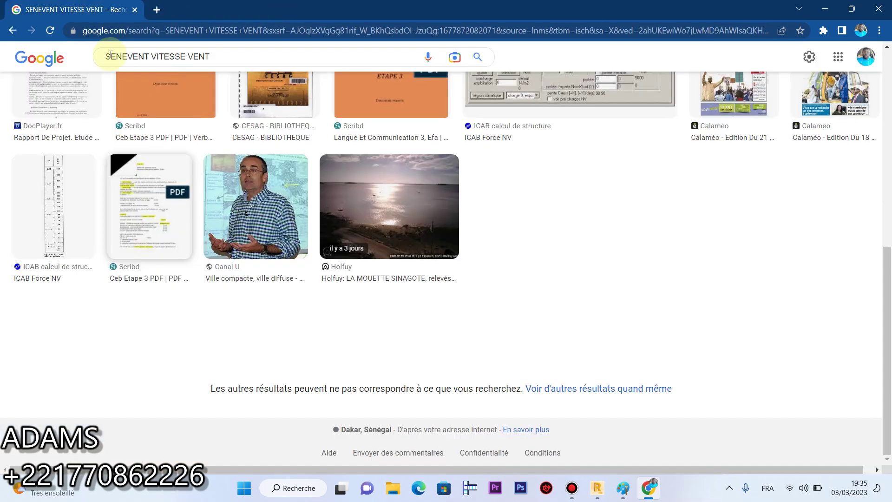
Shorten the search query to SENEVENT and look through the web results for the wind standard
scroll(218, 54, up, 8)
drag(227, 65, 159, 65)
key(BackSpace)
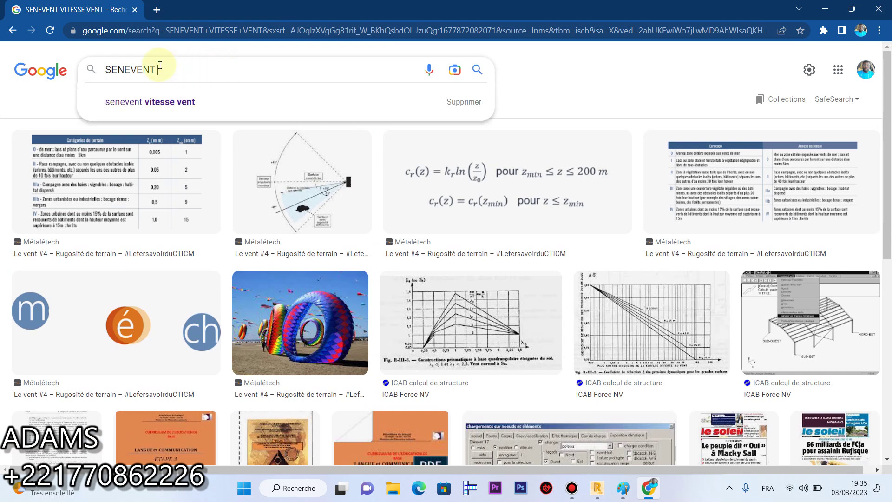
key(Return)
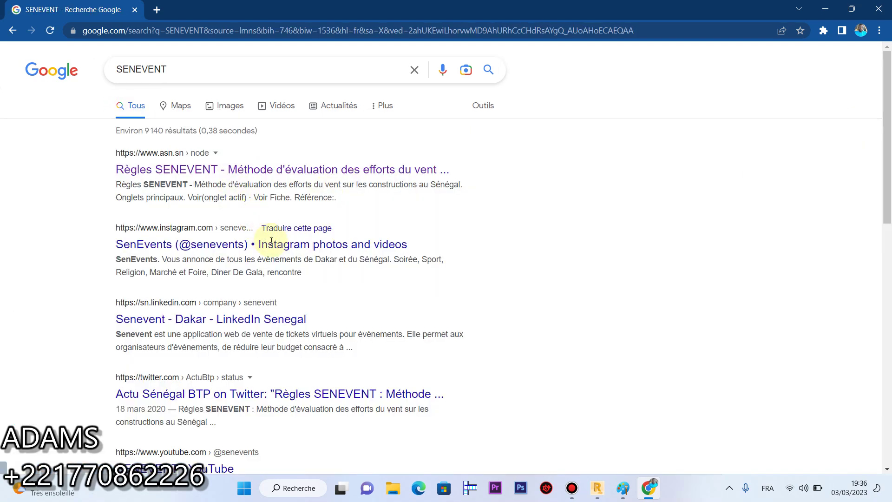
scroll(296, 244, down, 3)
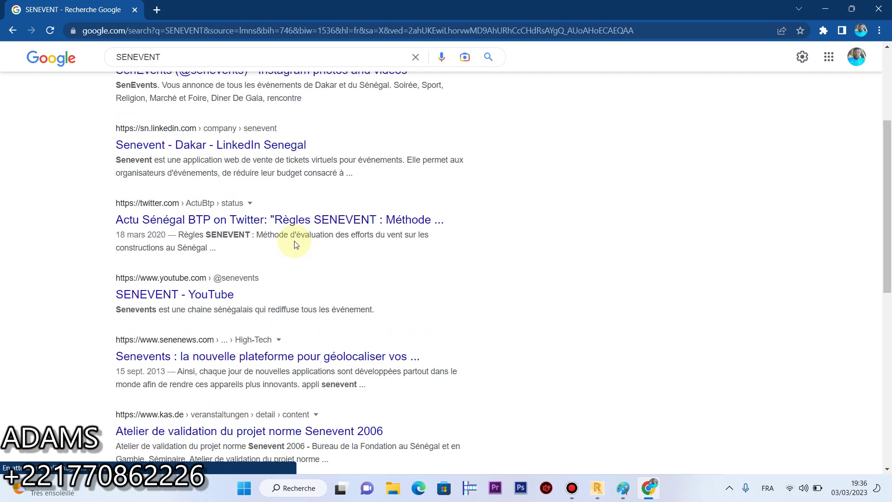
scroll(296, 245, down, 2)
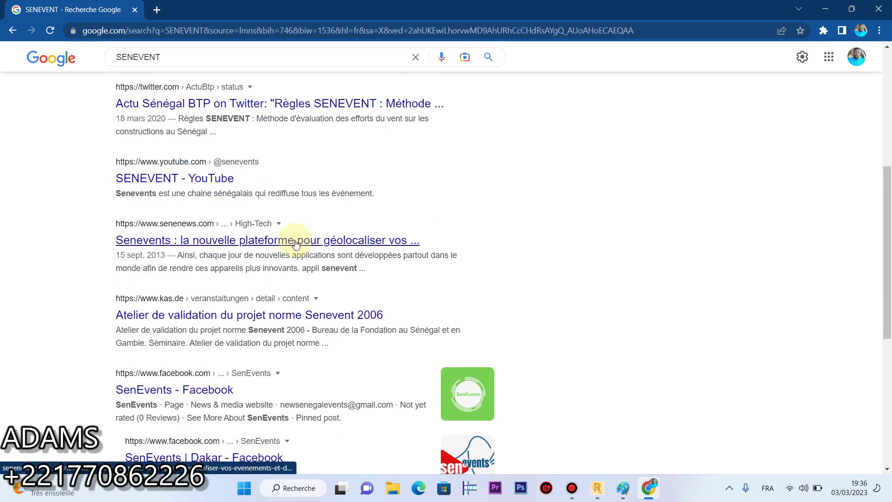
scroll(296, 245, down, 2)
Open the kas.de page on the Atelier de validation du projet norme Senevent 2006, look through it, and return to the results
click(346, 200)
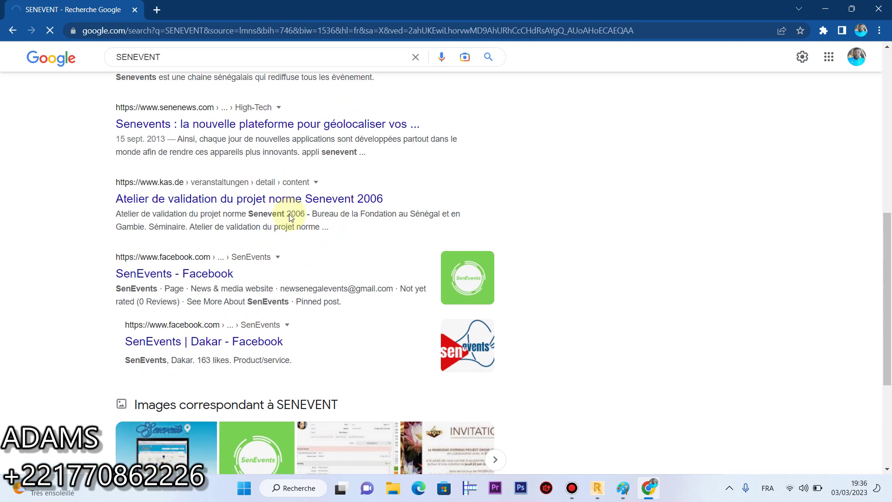
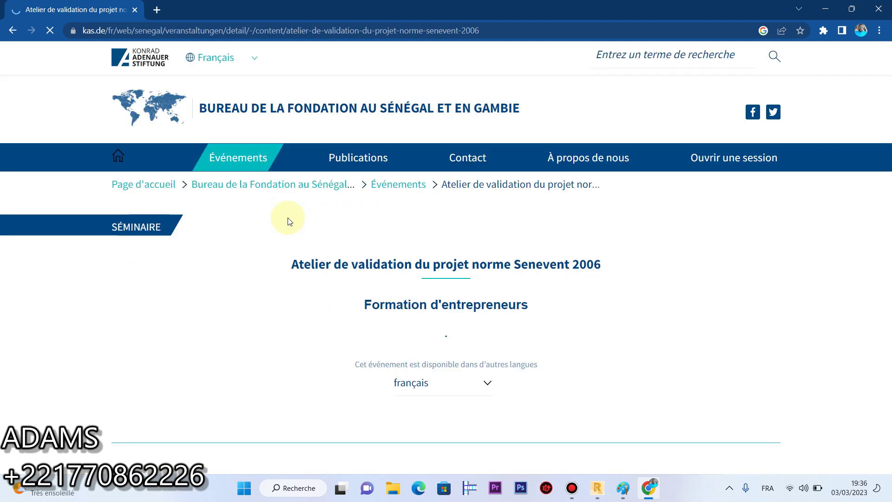
scroll(356, 246, down, 10)
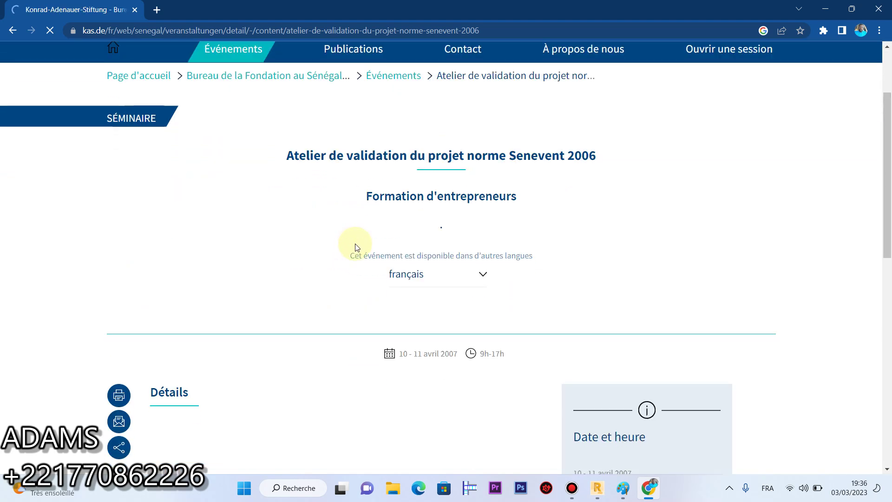
scroll(357, 246, down, 11)
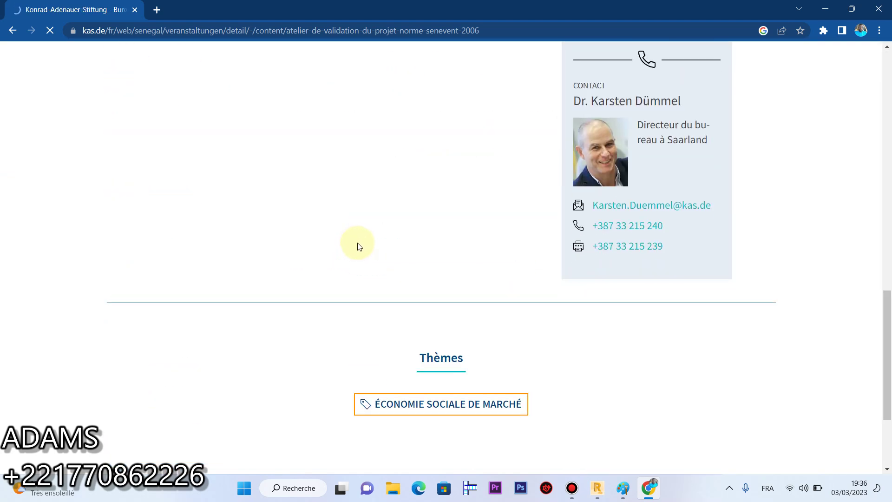
scroll(309, 209, up, 20)
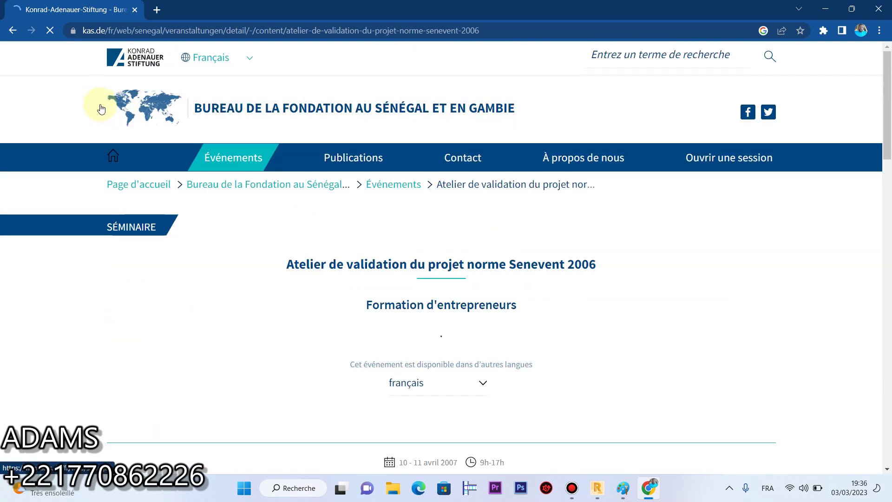
click(12, 30)
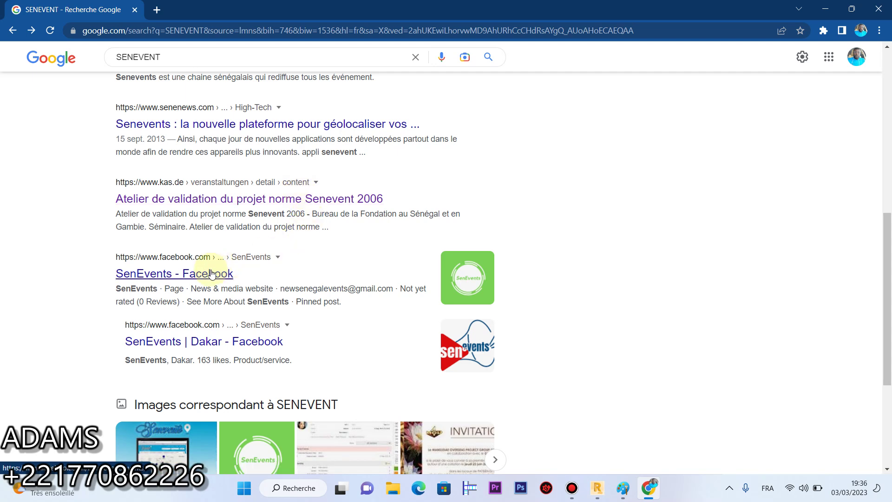
Open the SenEvents | Dakar Facebook result, check the page's content, and return to the search results
scroll(273, 265, down, 4)
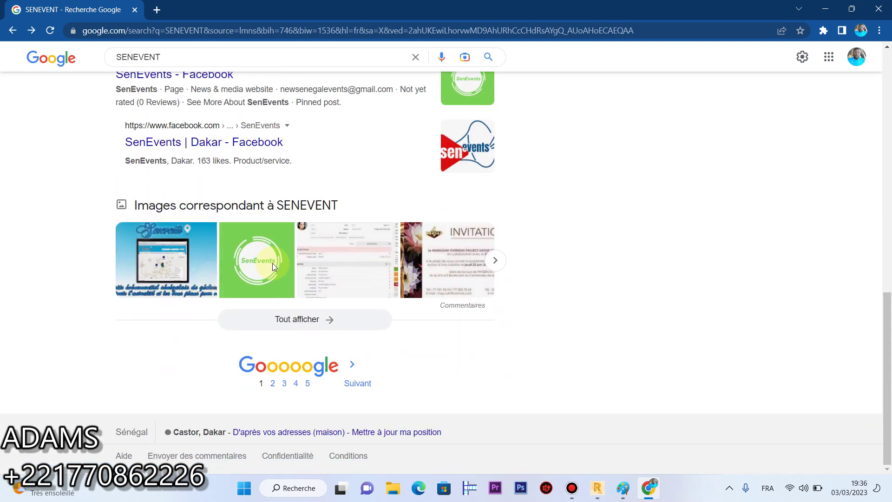
scroll(238, 218, up, 5)
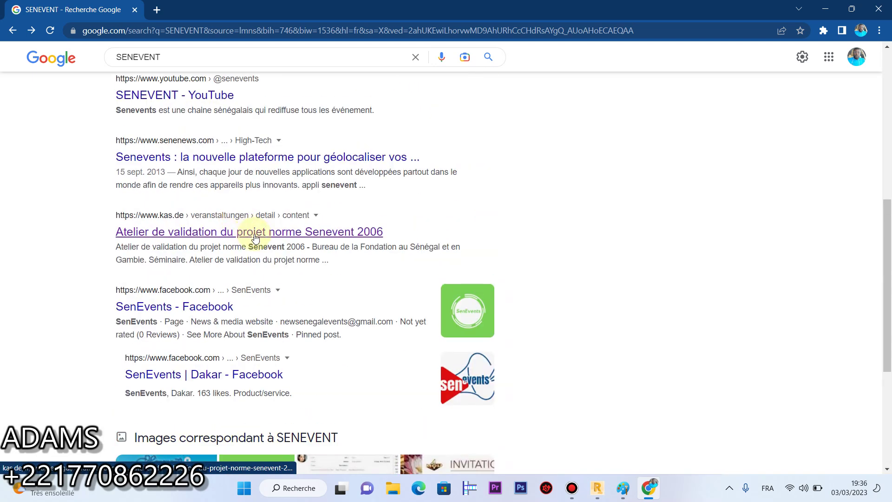
scroll(255, 237, down, 4)
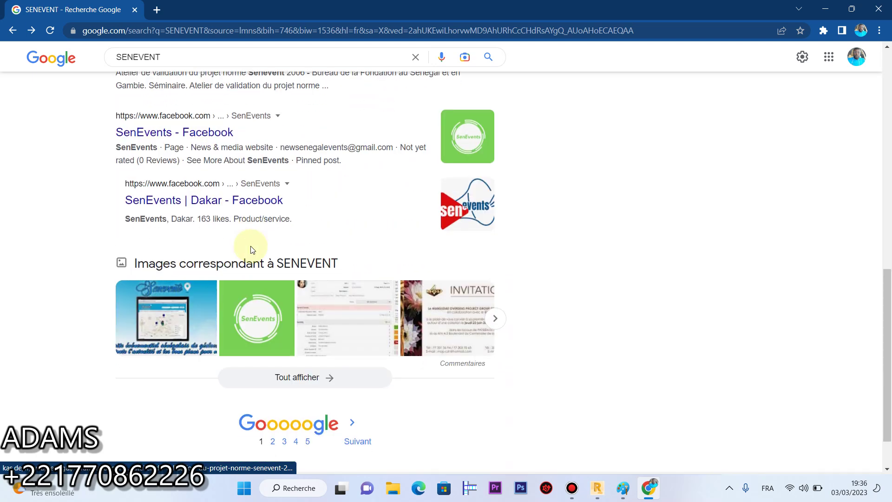
click(255, 204)
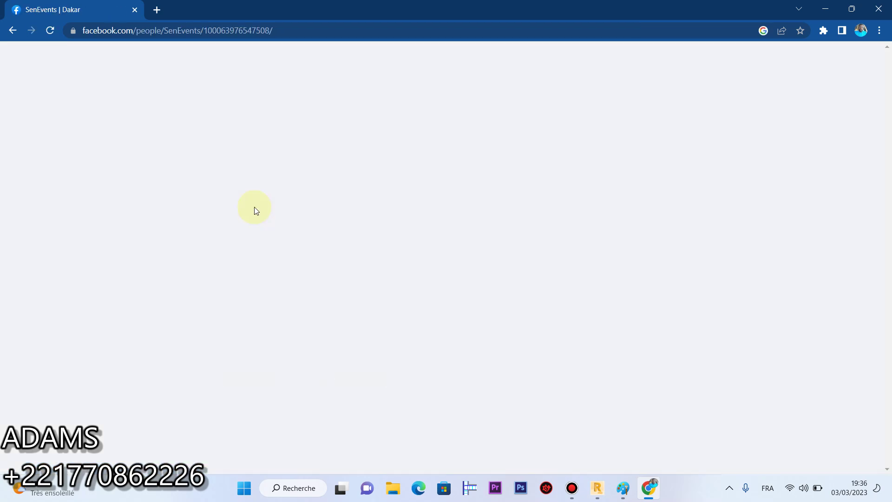
scroll(256, 211, down, 3)
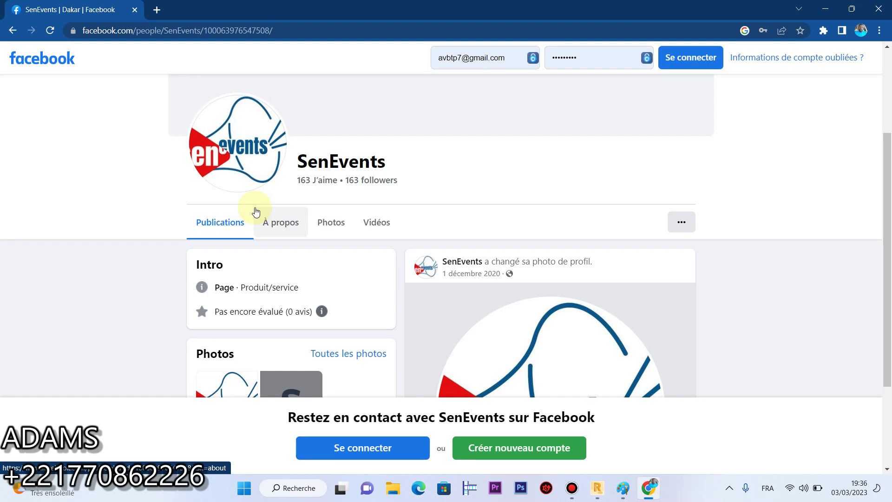
scroll(256, 210, down, 3)
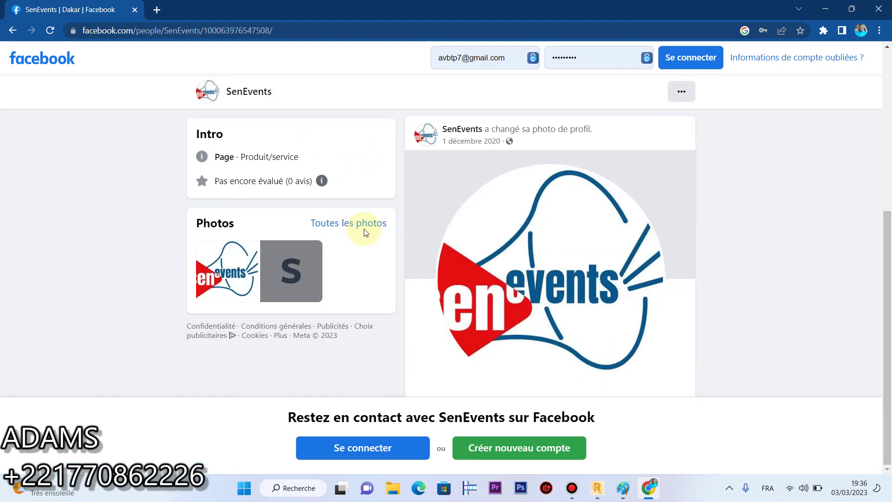
scroll(367, 233, up, 6)
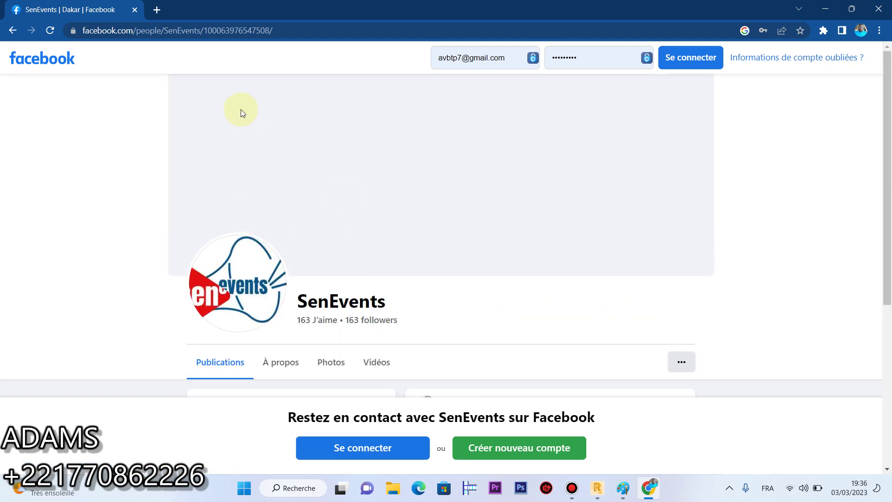
click(13, 30)
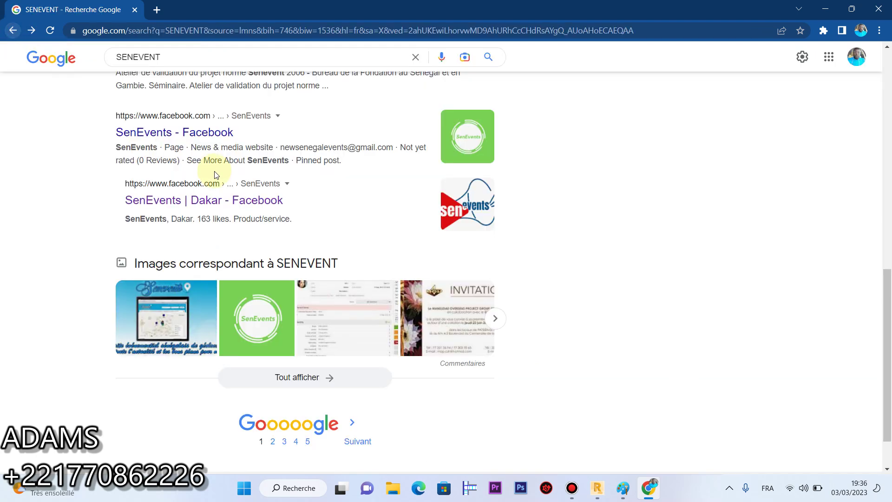
Look through the whole SENEVENT results page again for a usable wind source
scroll(215, 175, up, 6)
scroll(214, 174, up, 4)
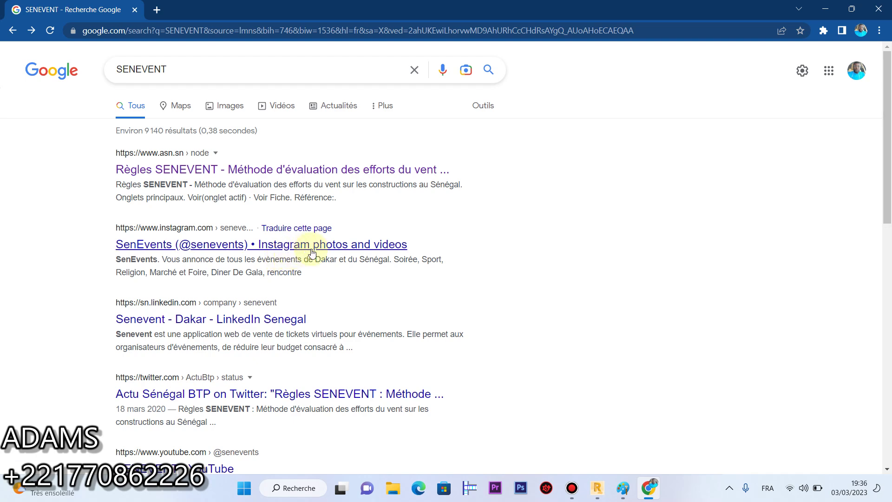
scroll(315, 252, down, 6)
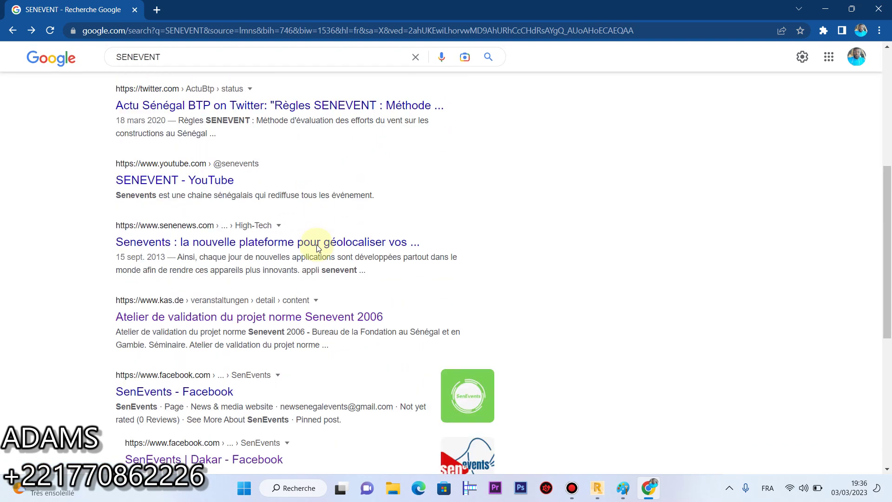
scroll(245, 255, down, 7)
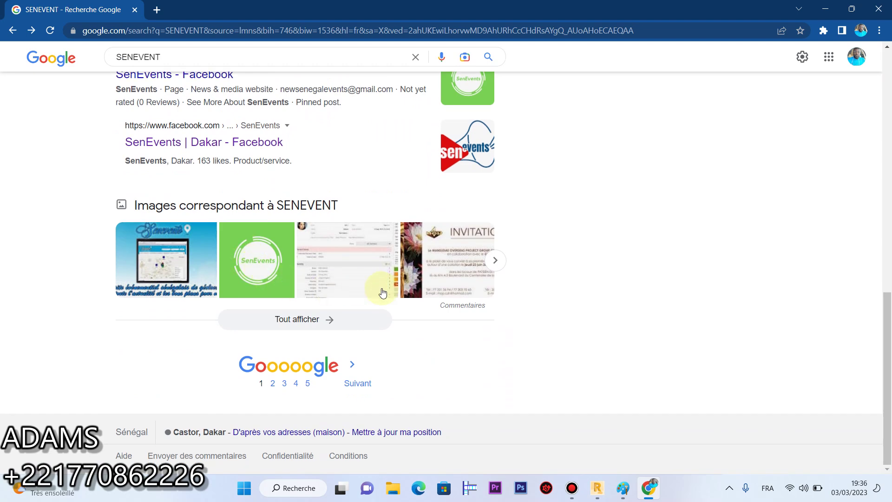
scroll(346, 260, up, 13)
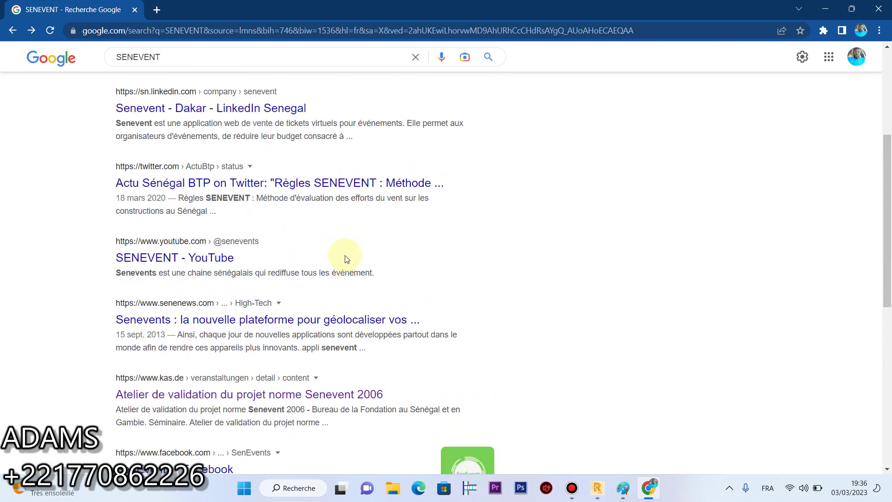
Search for VITESSE DU VENT SENEGAL and look through the results for wind forecasts or statistics
drag(175, 68, 106, 68)
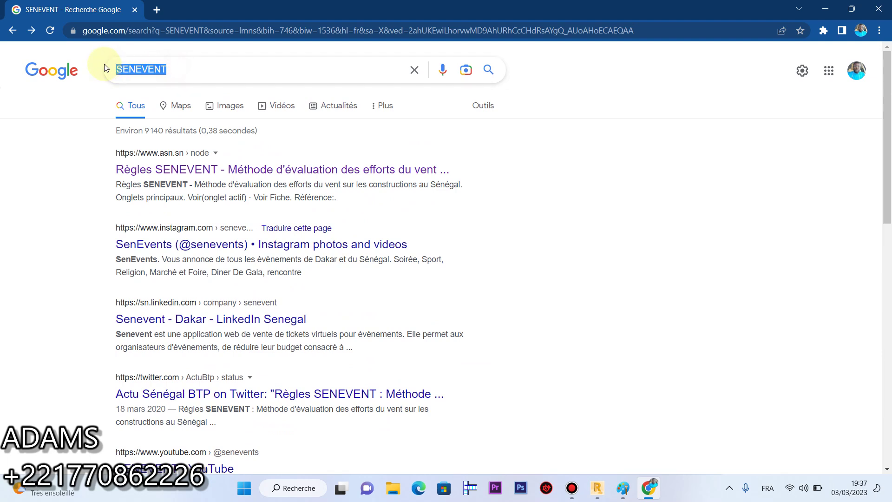
text(VI)
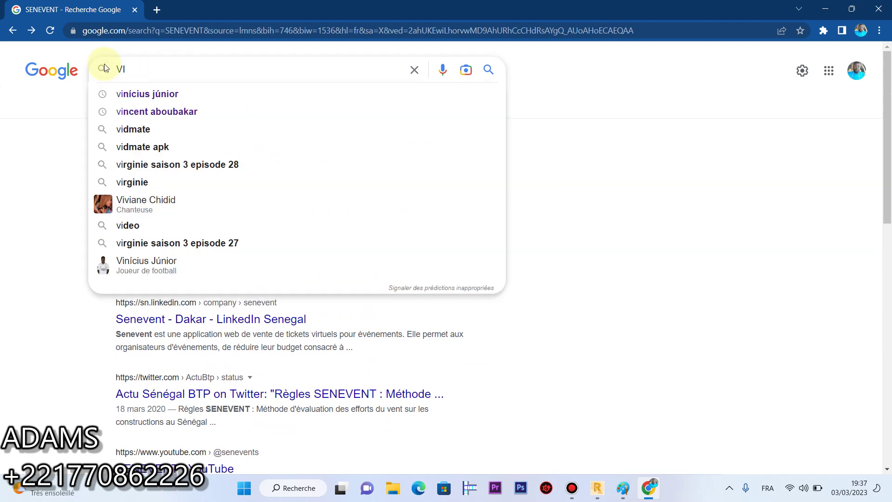
text(TESS)
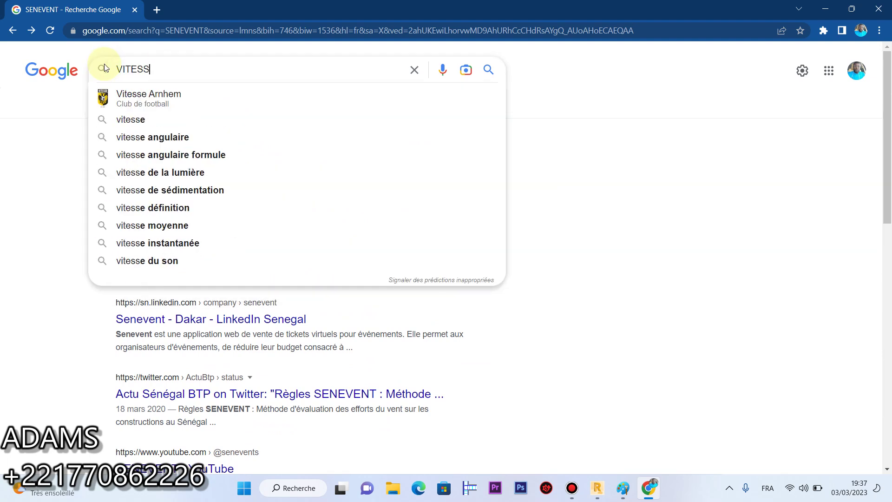
text(E DU VENT )
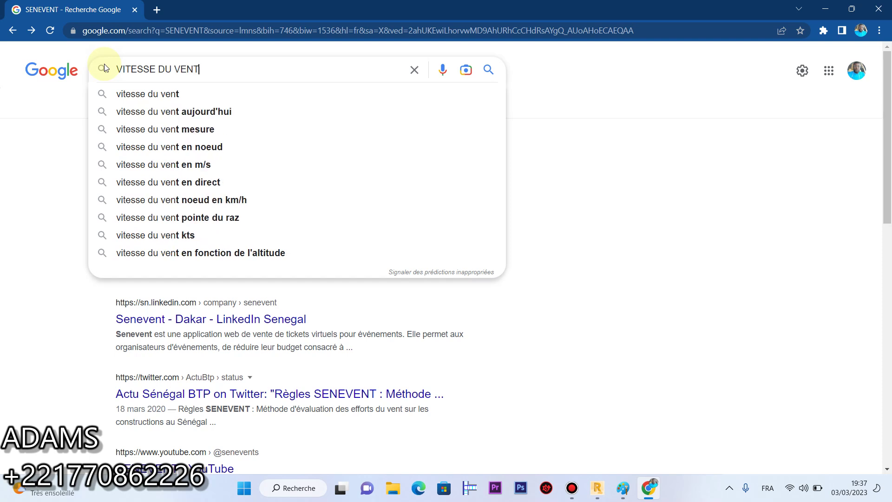
text(SENE)
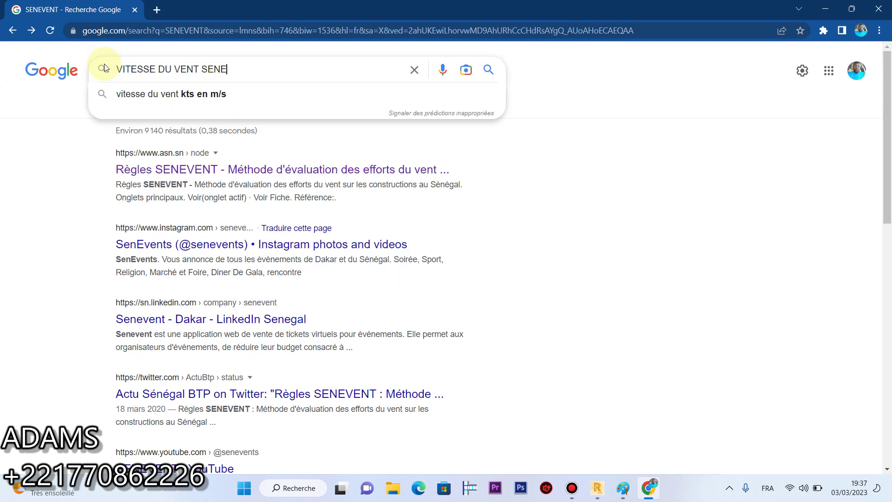
text(GAL)
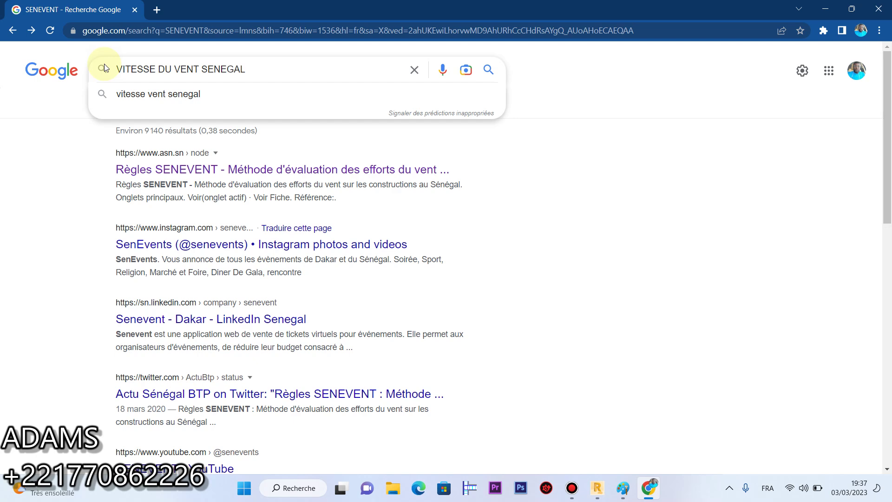
key(Return)
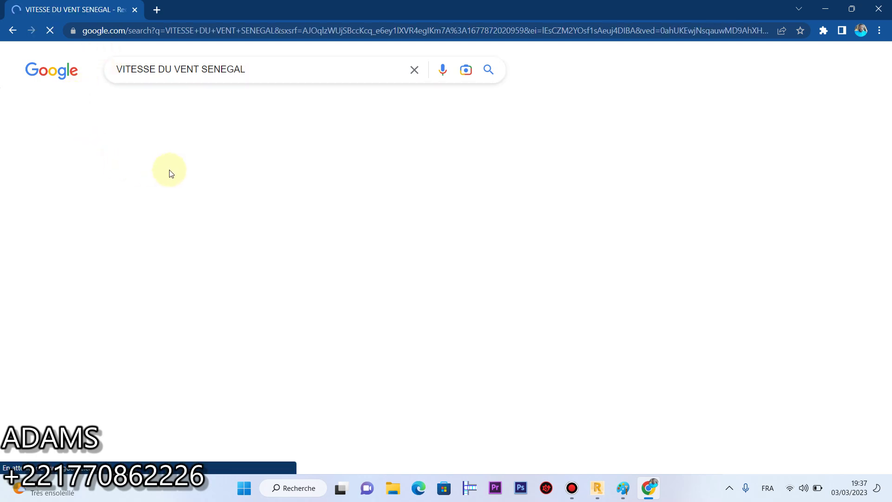
scroll(249, 199, down, 5)
scroll(253, 206, down, 5)
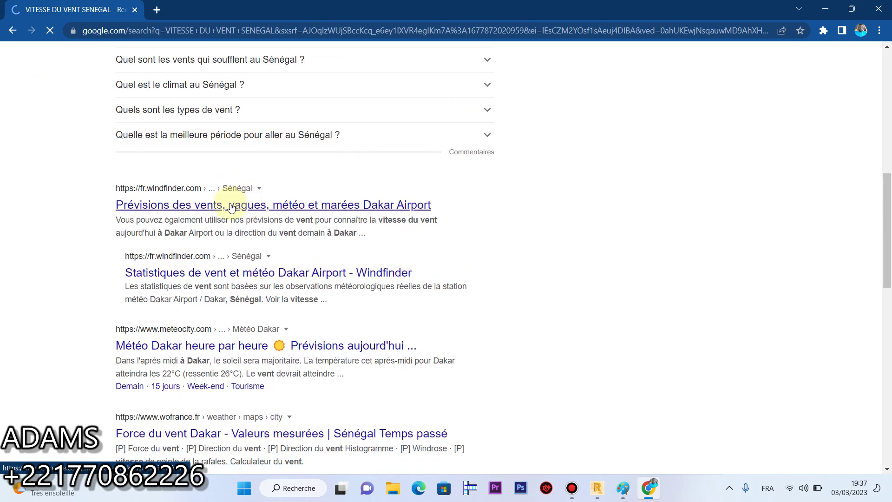
Look through the whole VITESSE DU VENT SENEGAL results page for a source of Dakar wind speed data
scroll(269, 204, down, 2)
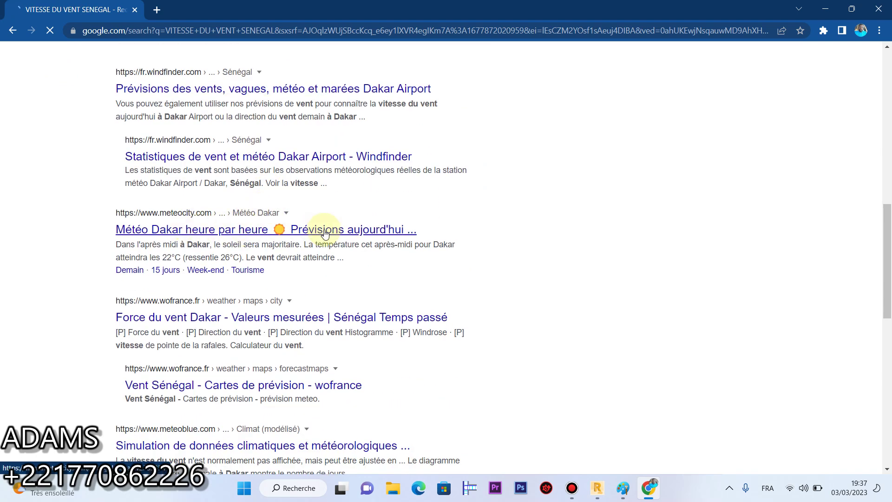
scroll(323, 236, down, 3)
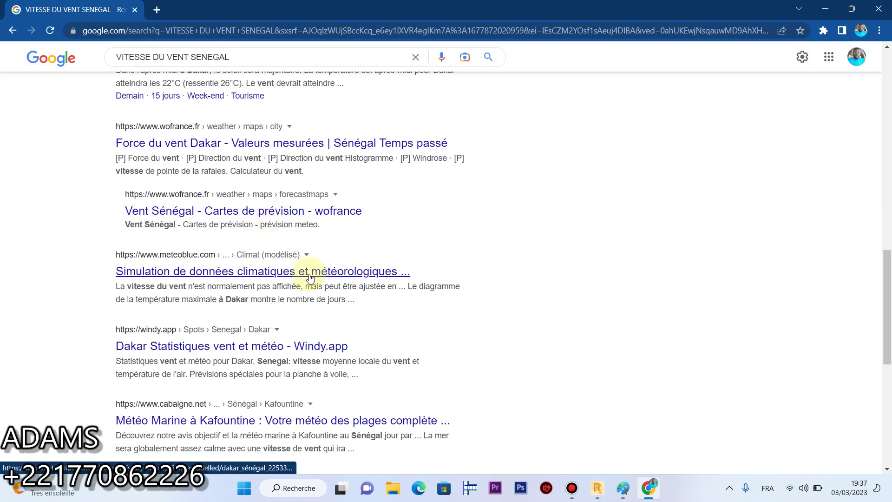
scroll(311, 278, down, 4)
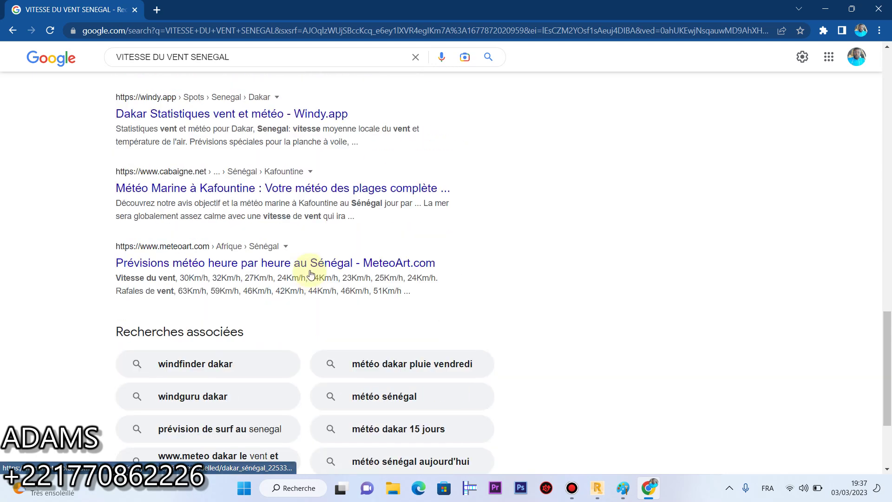
scroll(287, 235, up, 2)
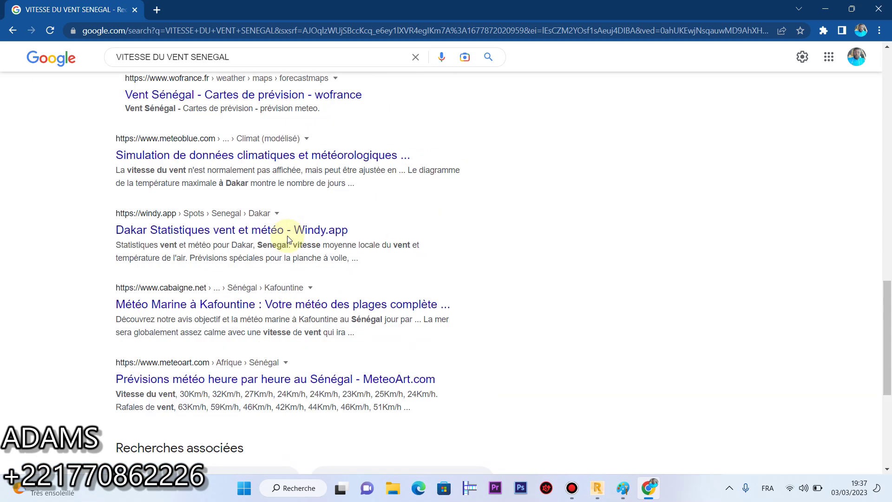
scroll(300, 214, up, 2)
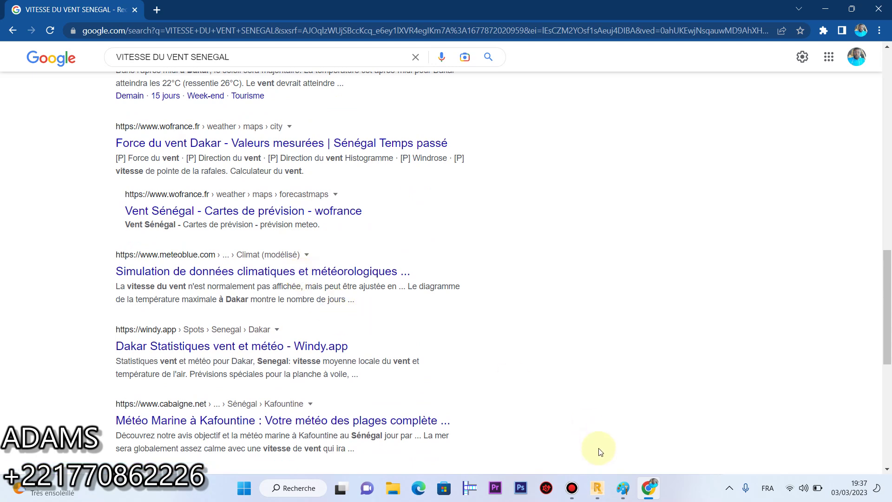
click(598, 488)
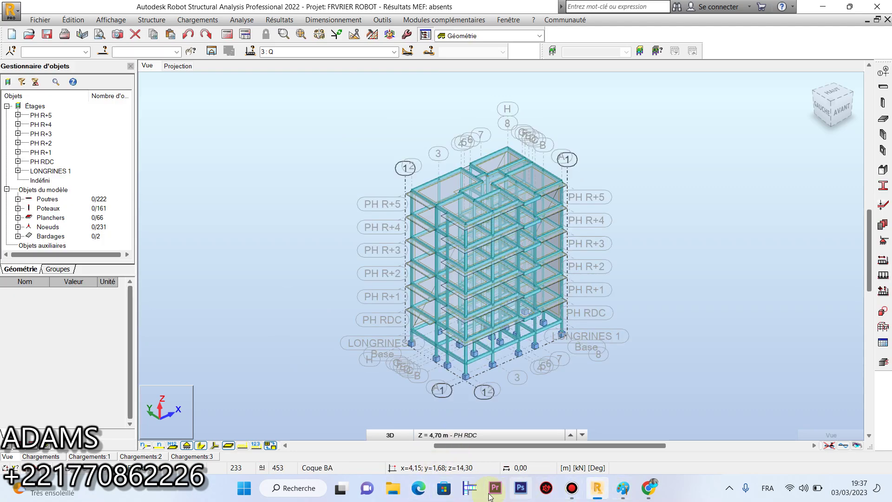
click(661, 491)
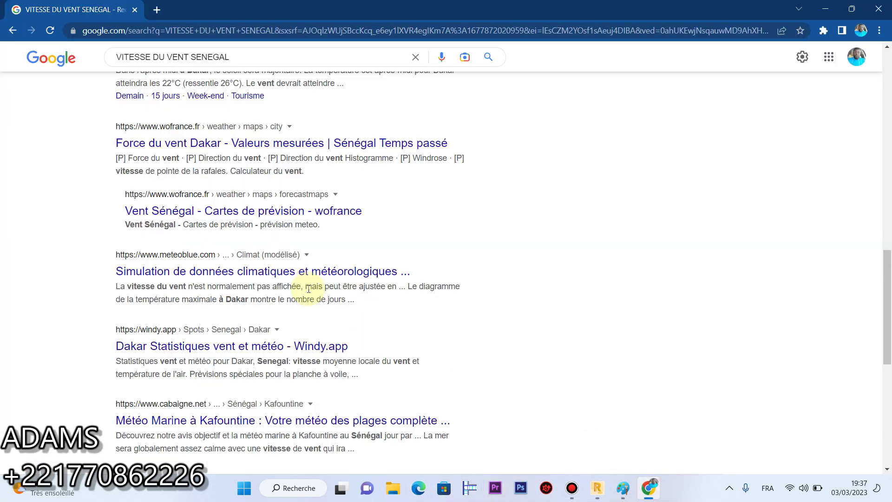
scroll(250, 218, down, 5)
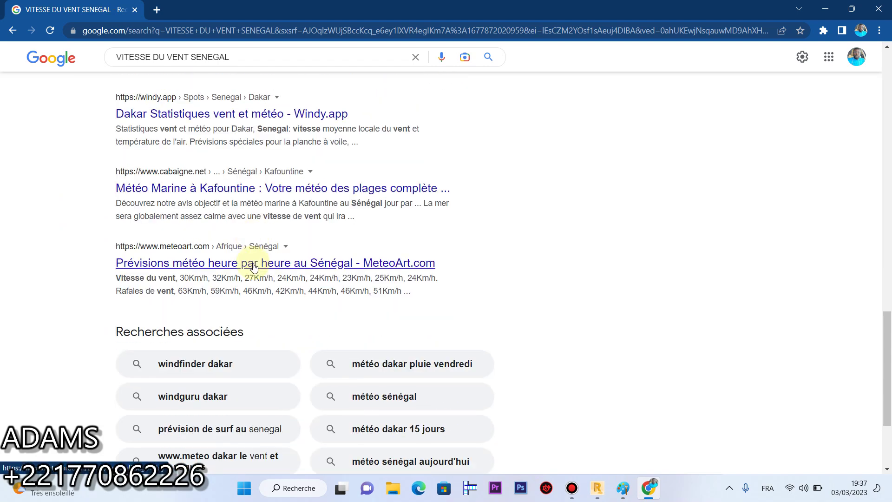
scroll(255, 274, up, 12)
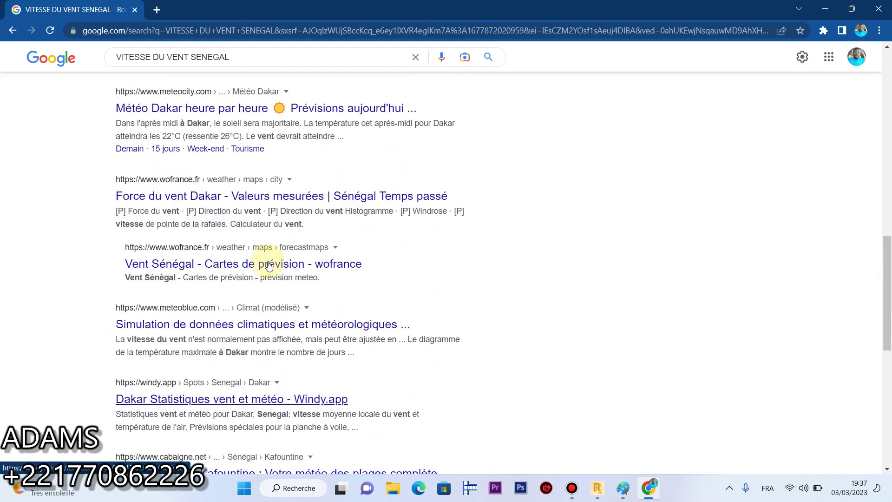
scroll(269, 265, up, 6)
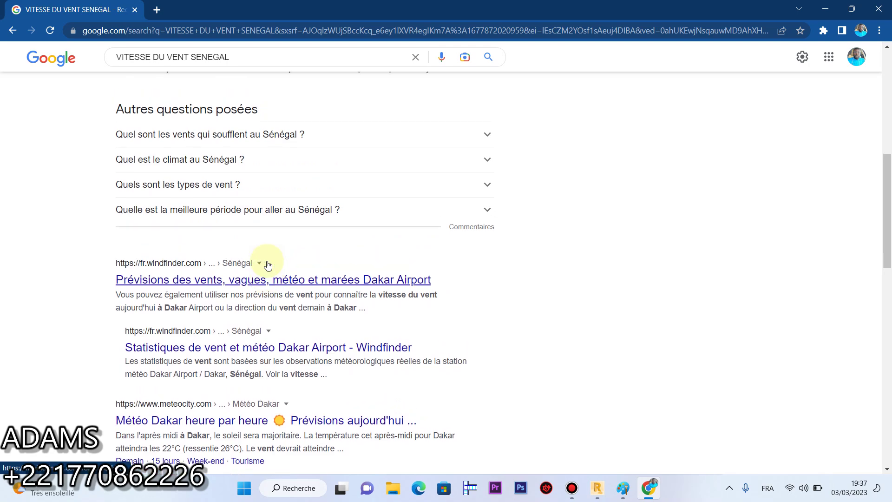
scroll(267, 265, up, 4)
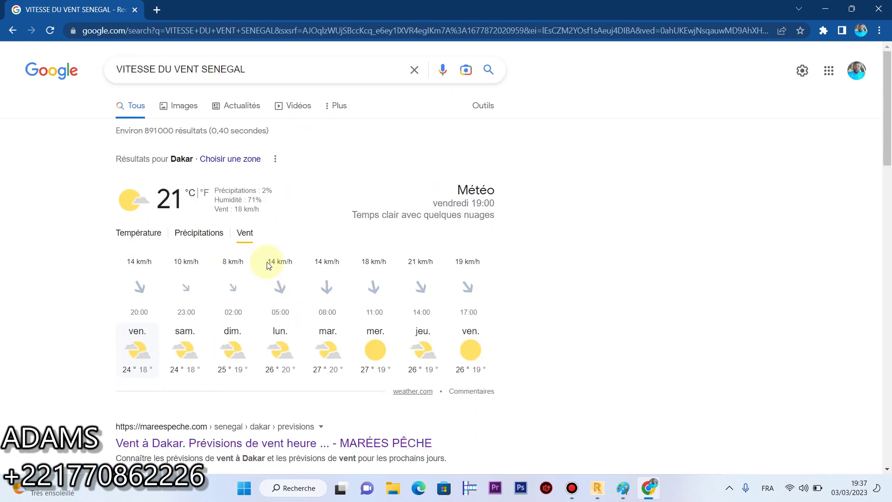
scroll(267, 265, down, 11)
scroll(267, 264, down, 4)
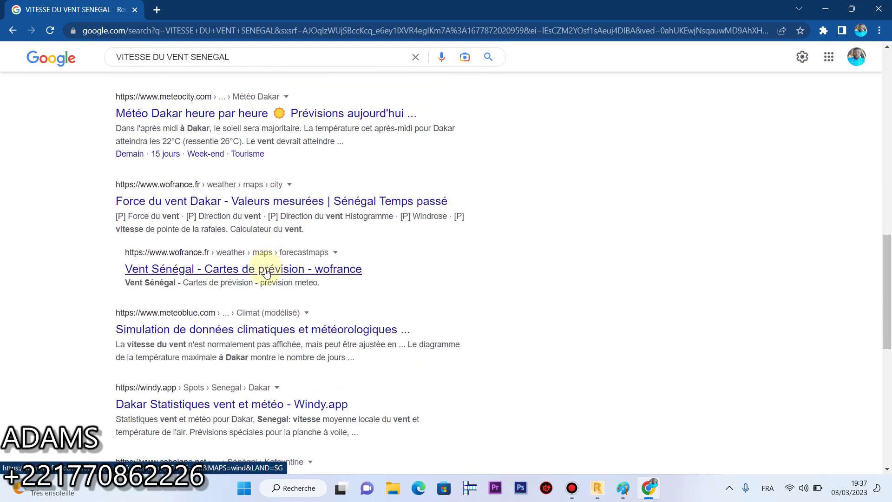
Open meteoblue's simulated climate data page for Dakar, accept its cookies, look through the charts, and return to the results
click(275, 331)
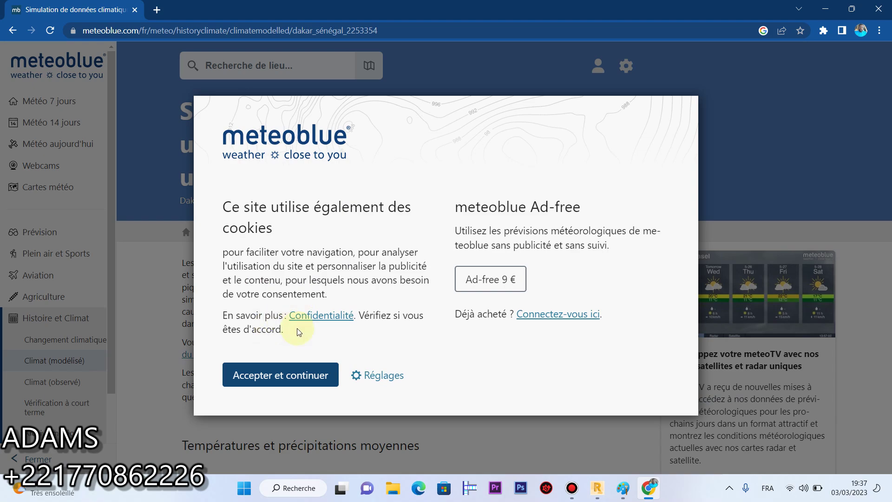
click(283, 375)
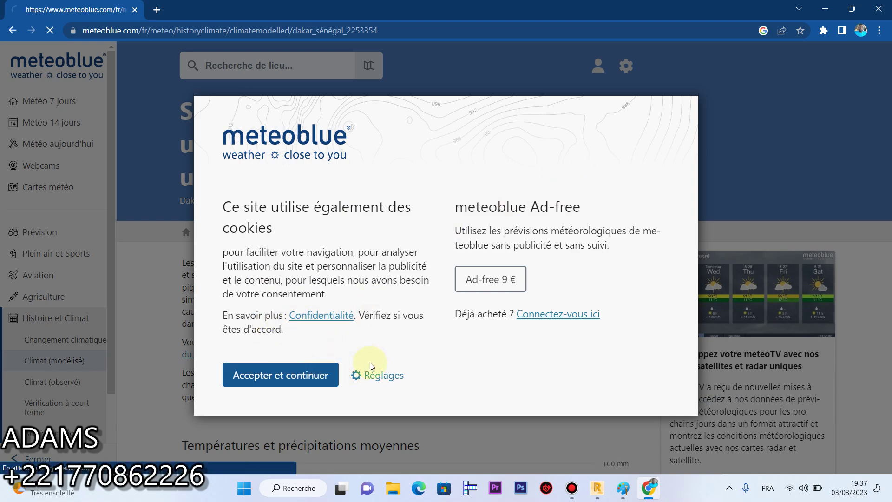
scroll(373, 360, down, 9)
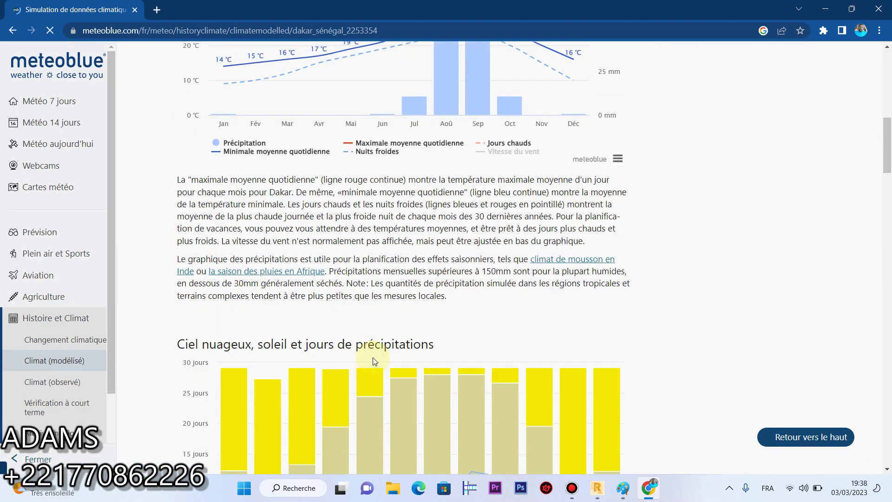
scroll(373, 356, down, 10)
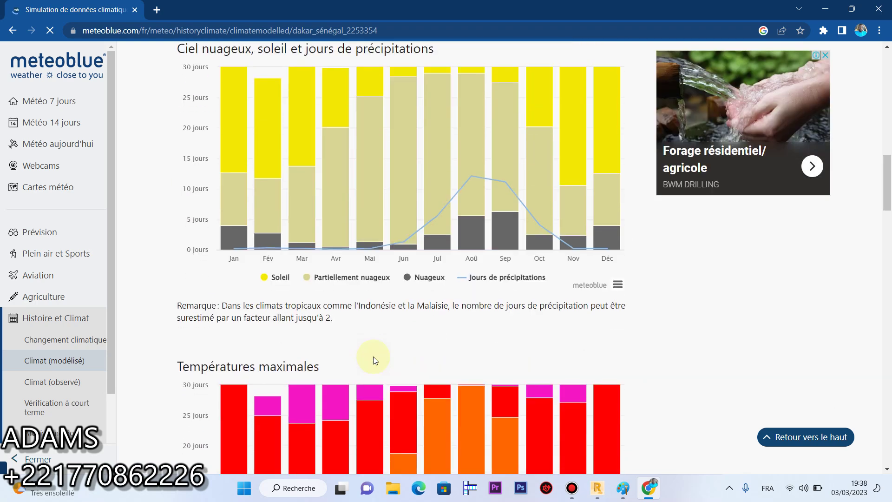
scroll(374, 356, down, 4)
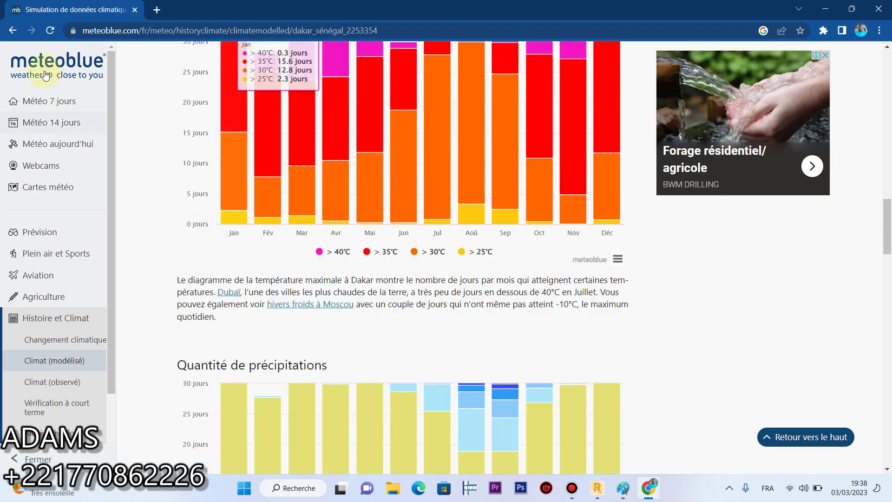
click(14, 32)
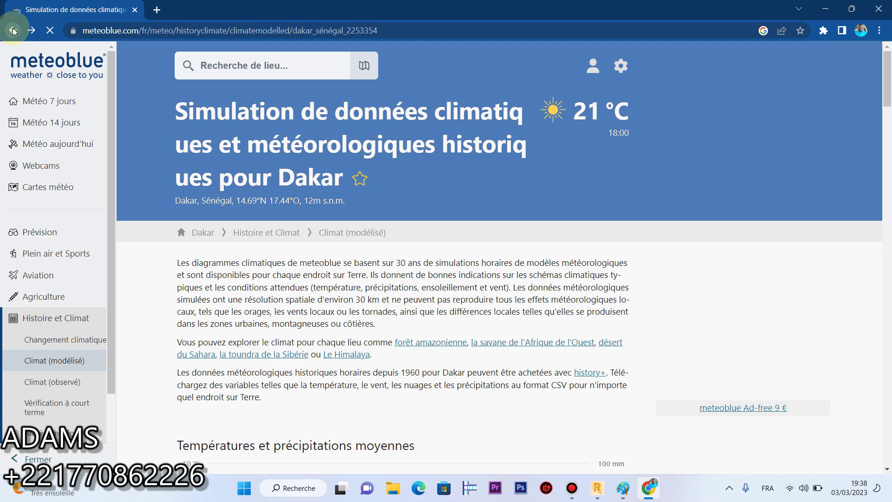
click(13, 31)
Review the wind speed results again and expand the related question on which winds blow in Senegal
scroll(255, 174, down, 7)
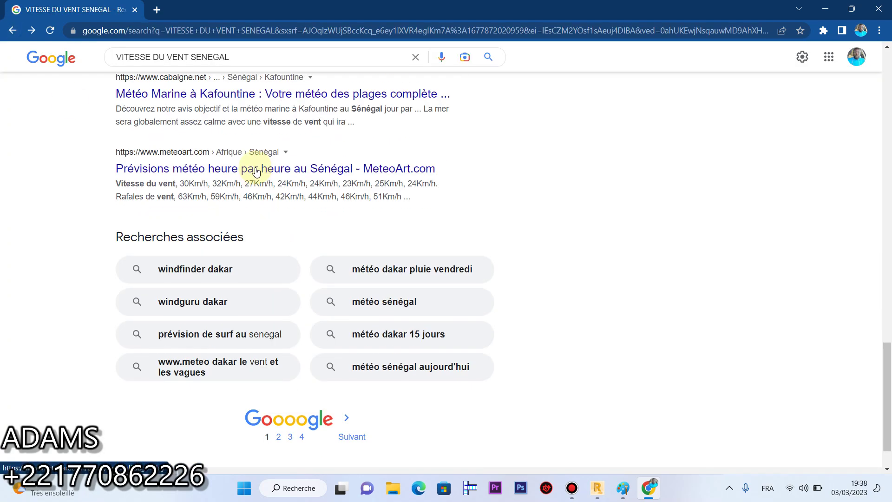
scroll(274, 173, up, 10)
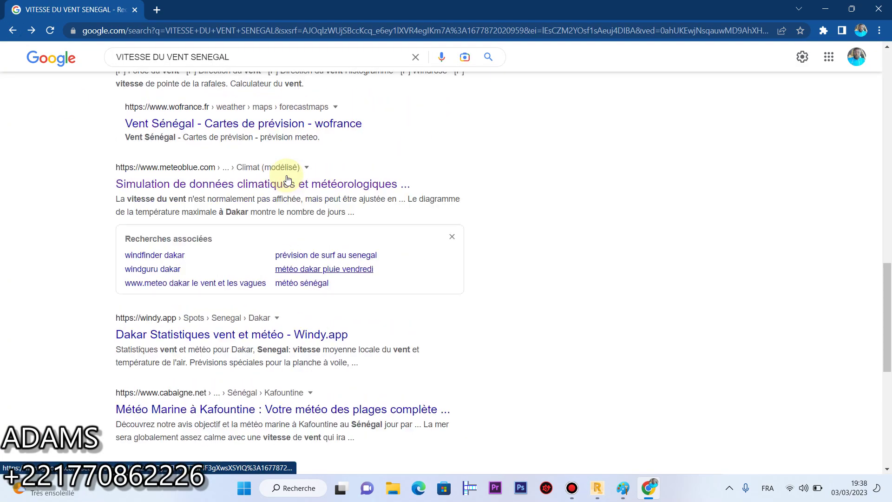
scroll(288, 179, up, 6)
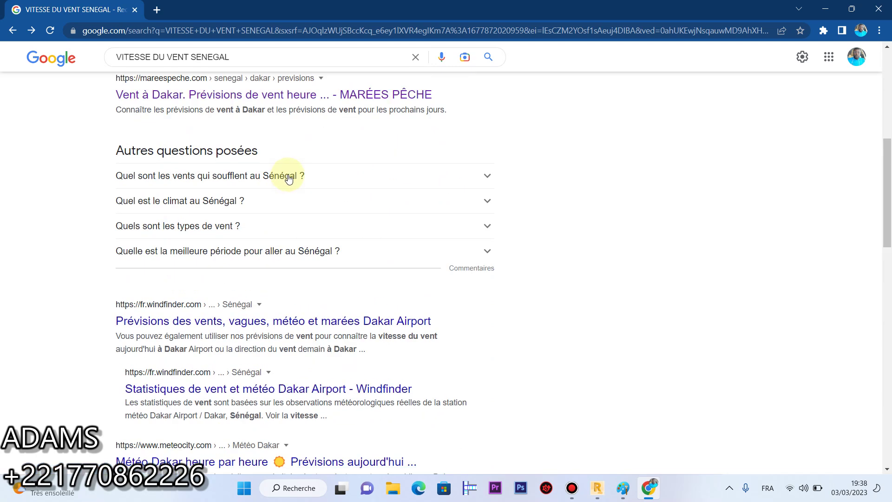
scroll(285, 183, down, 1)
scroll(223, 173, up, 1)
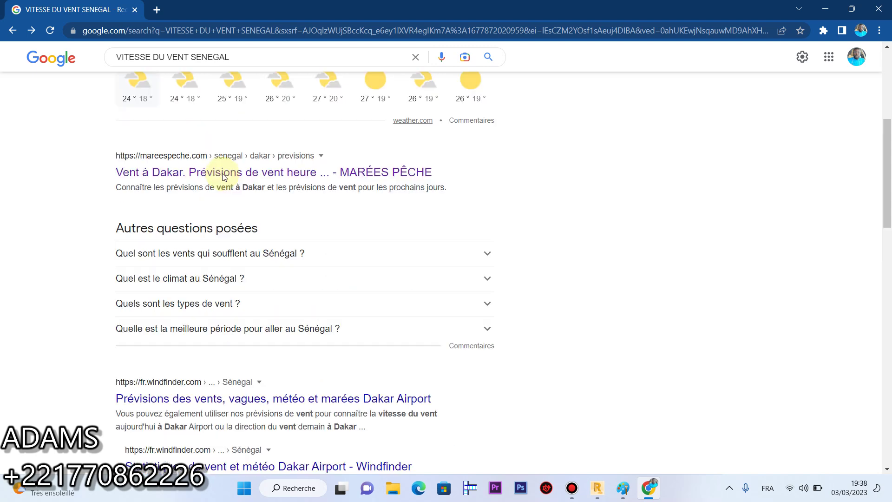
scroll(223, 177, up, 3)
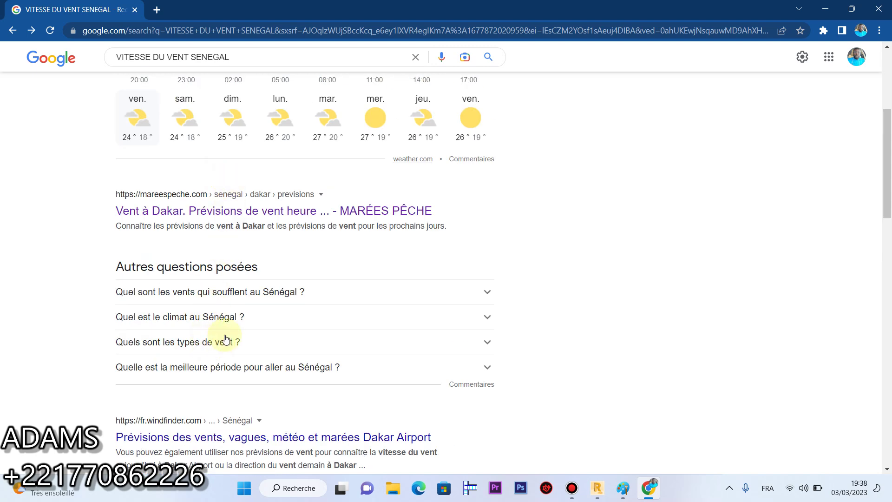
click(255, 294)
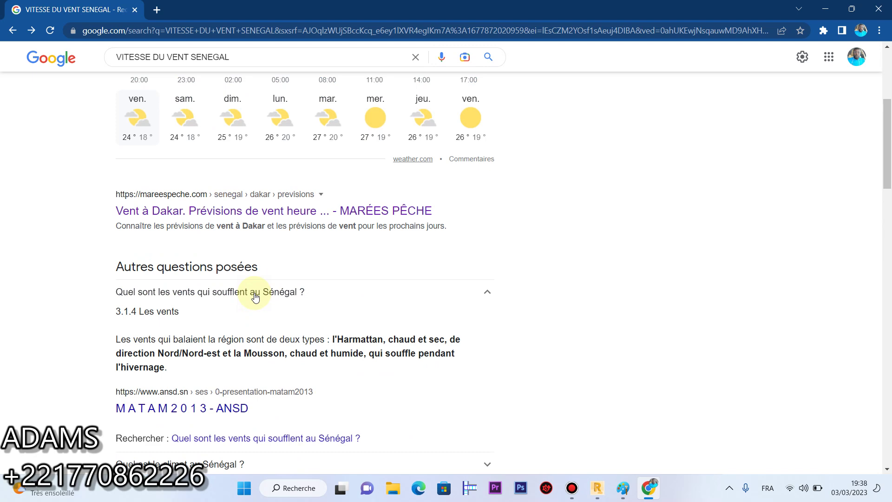
scroll(221, 143, up, 5)
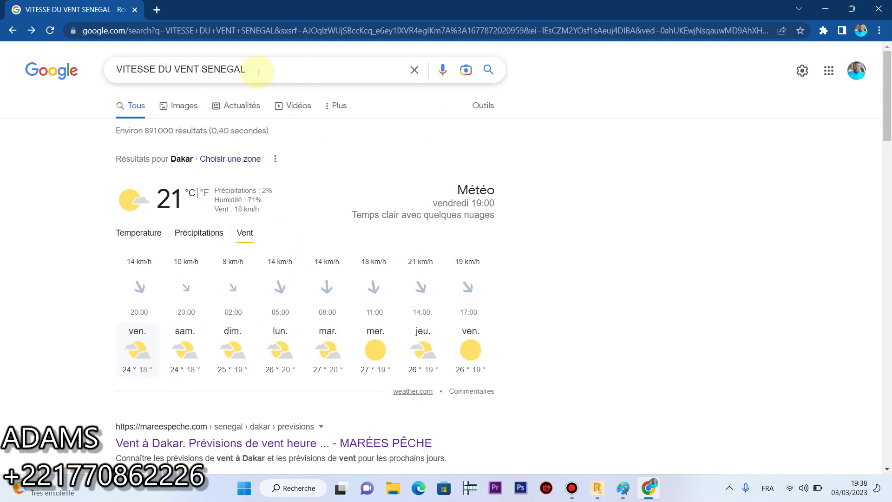
Search for SENVENT, and correct the query to SENEVENT
drag(240, 66, 83, 65)
text(SEN)
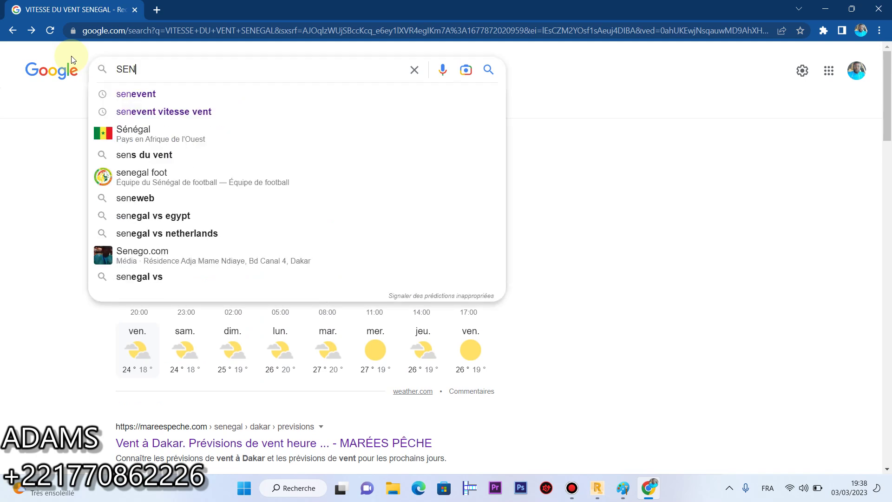
text(VEN)
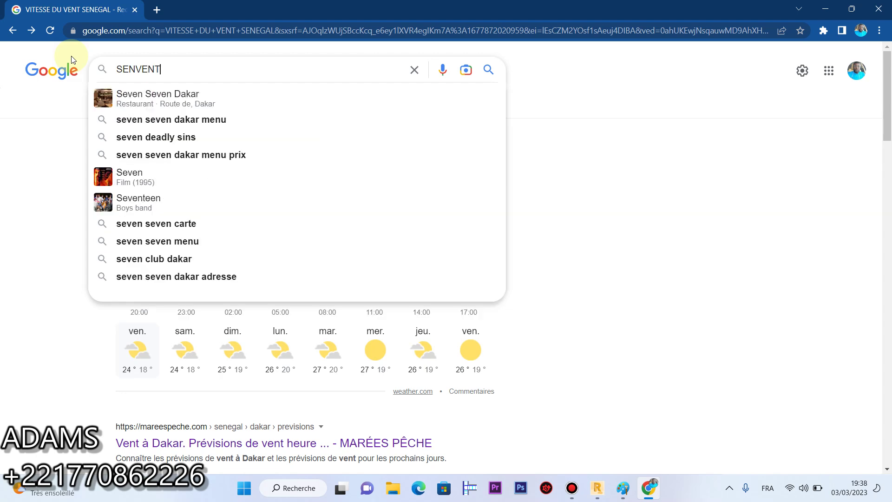
text(T)
key(Return)
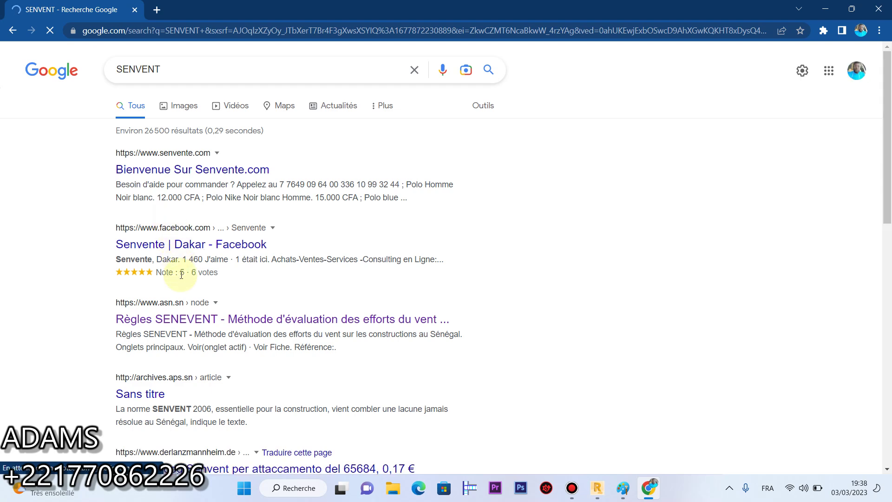
click(136, 70)
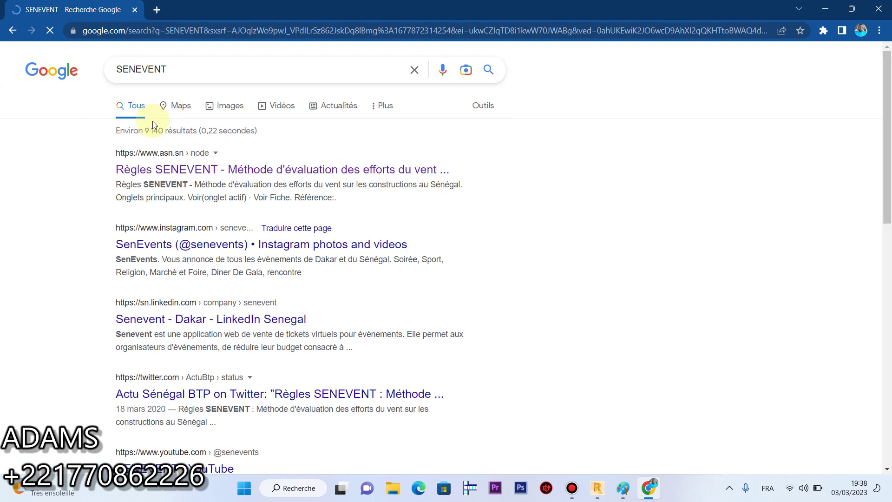
Open the Actu Sénégal BTP tweet on the Règles SENEVENT, return, and look through the remaining search results
scroll(279, 257, down, 3)
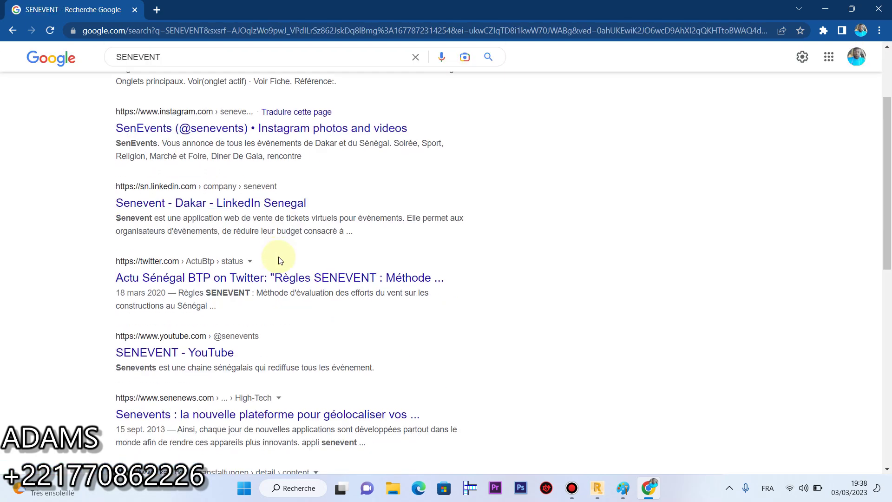
click(366, 282)
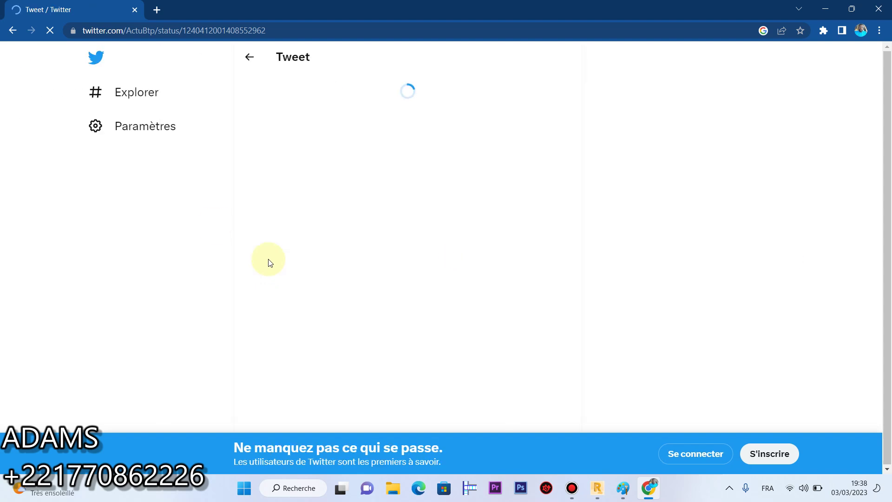
click(13, 31)
scroll(349, 245, down, 10)
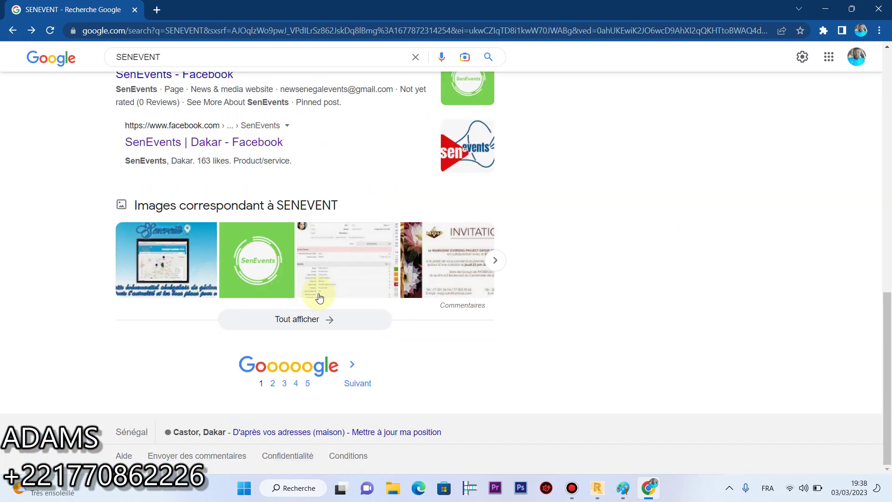
scroll(313, 297, up, 6)
scroll(296, 293, up, 2)
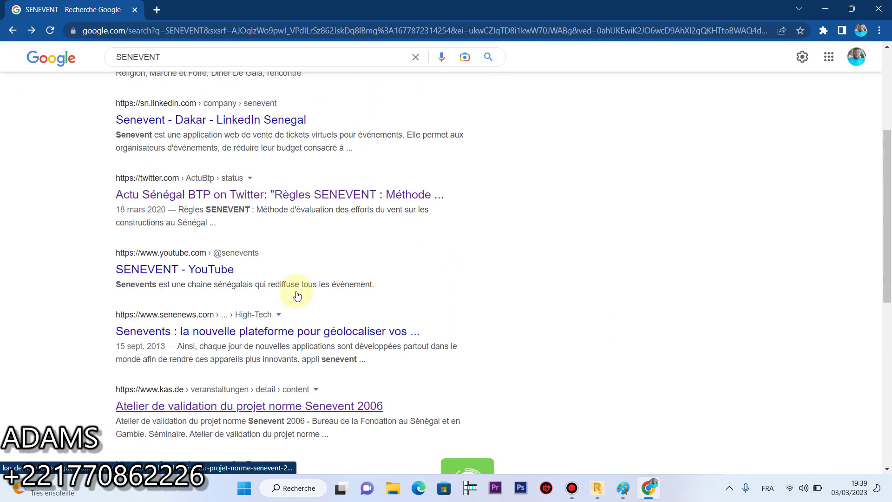
Search for SENEVENT PDF, and close the extra pdftoword-converter.online tab
scroll(261, 181, up, 5)
click(177, 64)
text(PDF)
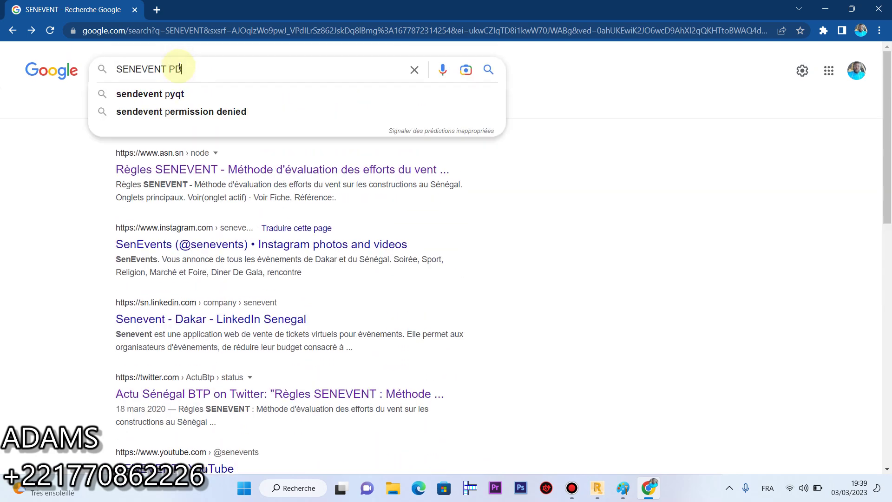
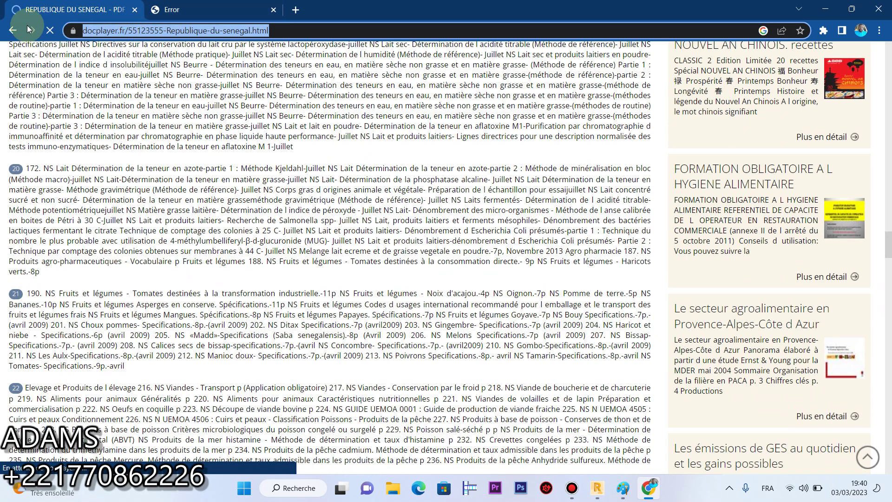
click(218, 12)
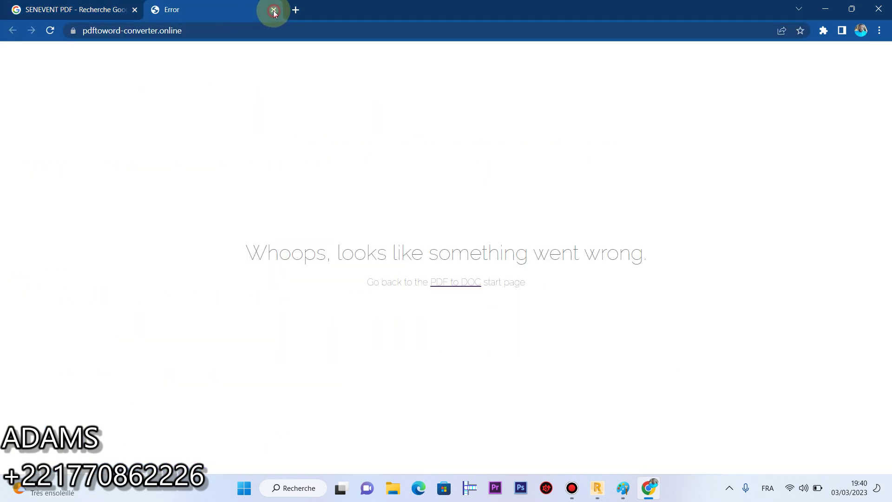
click(273, 10)
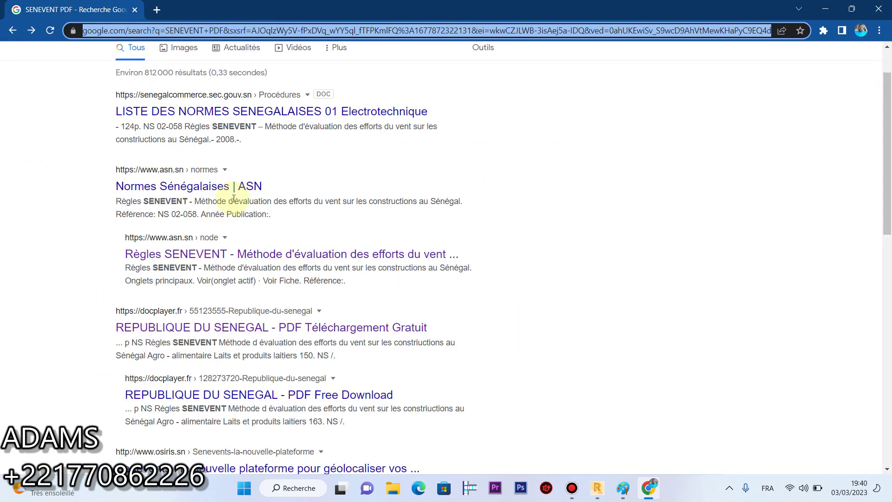
Open the docplayer result "REPUBLIQUE DU SENEGAL - PDF Free Download", return, and look through the remaining search results
click(280, 394)
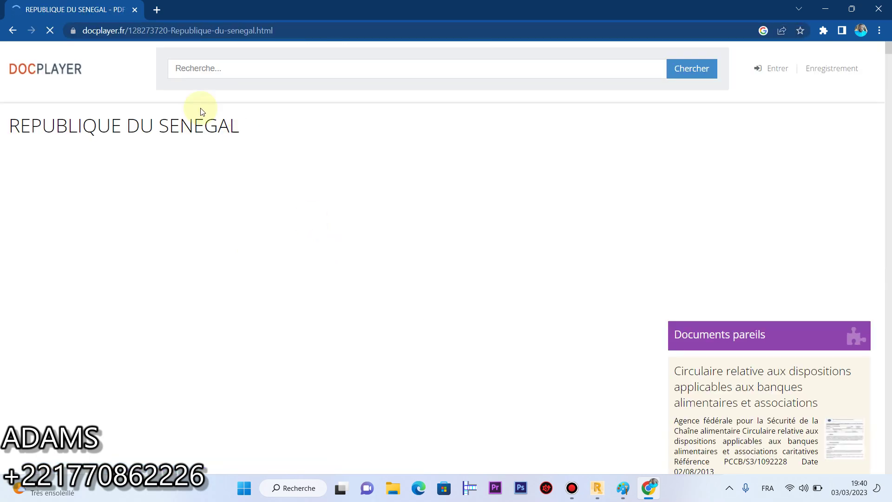
click(12, 31)
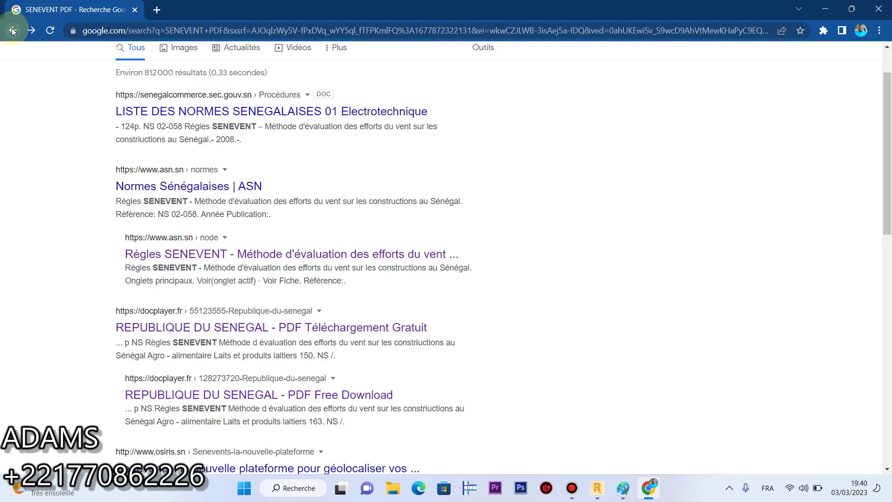
scroll(398, 265, down, 3)
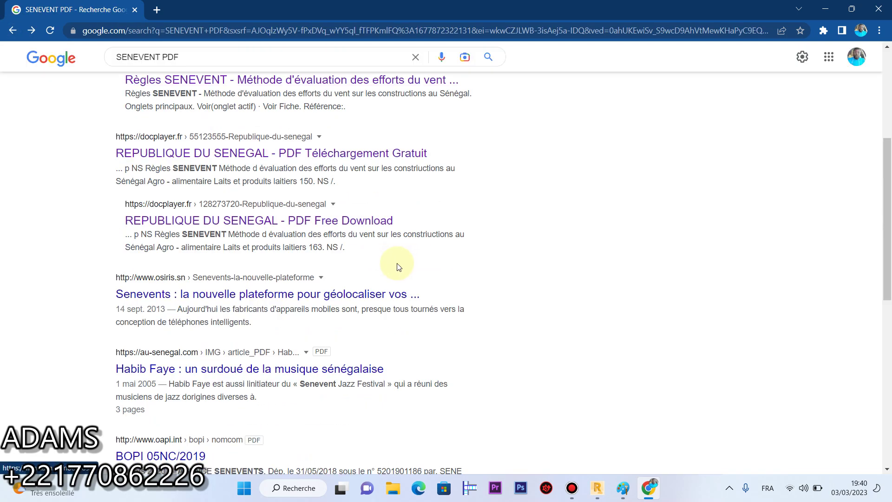
Switch to Robot Structural Analysis and accept saving the changes made to the FRVRIER ROBOT project
click(598, 488)
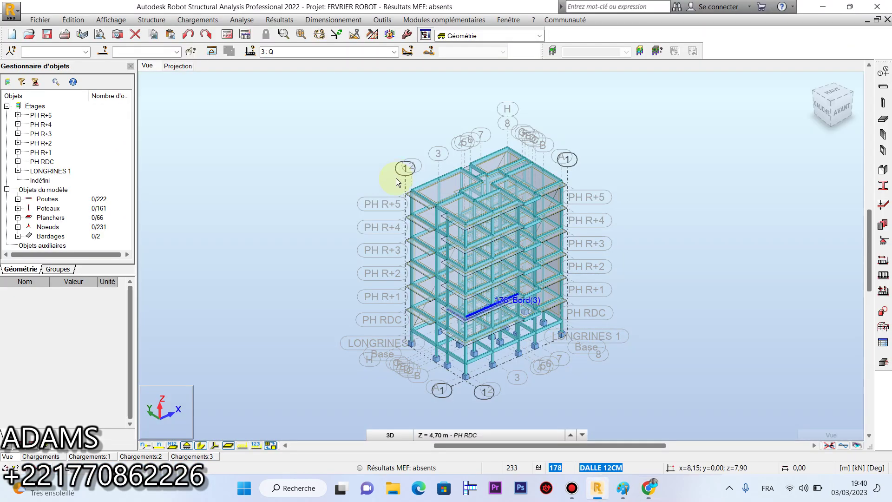
click(571, 488)
click(774, 432)
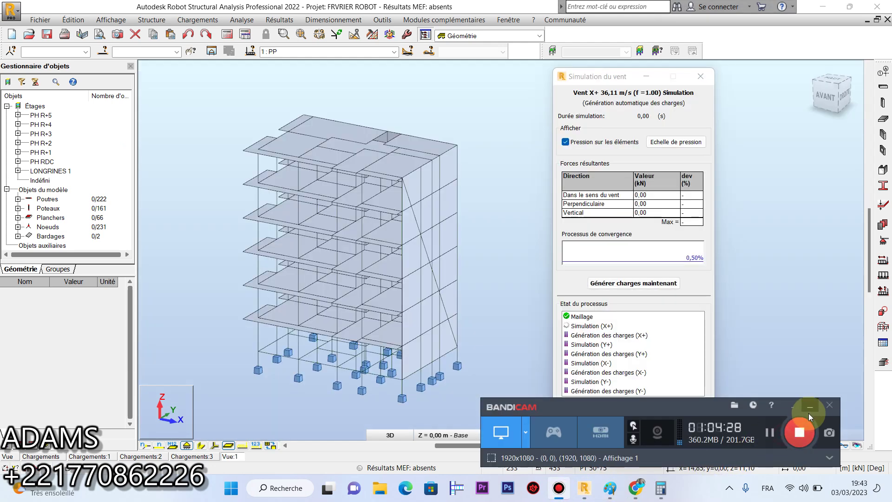
click(809, 407)
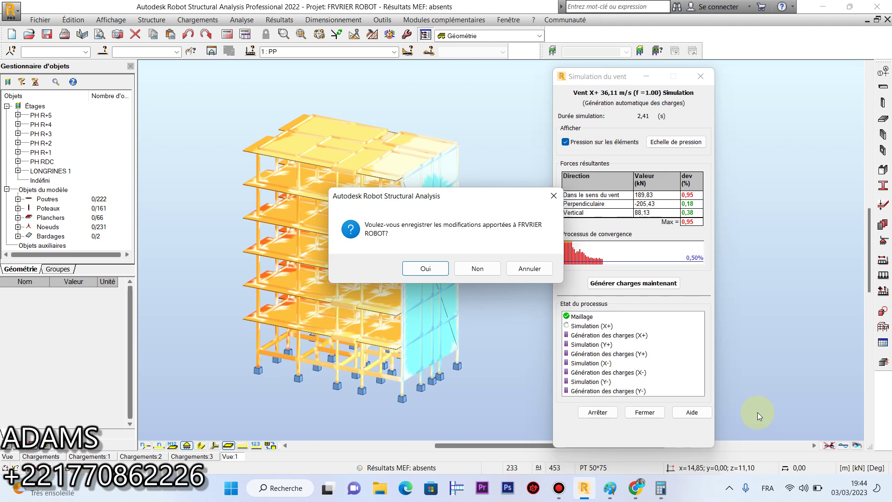
click(436, 268)
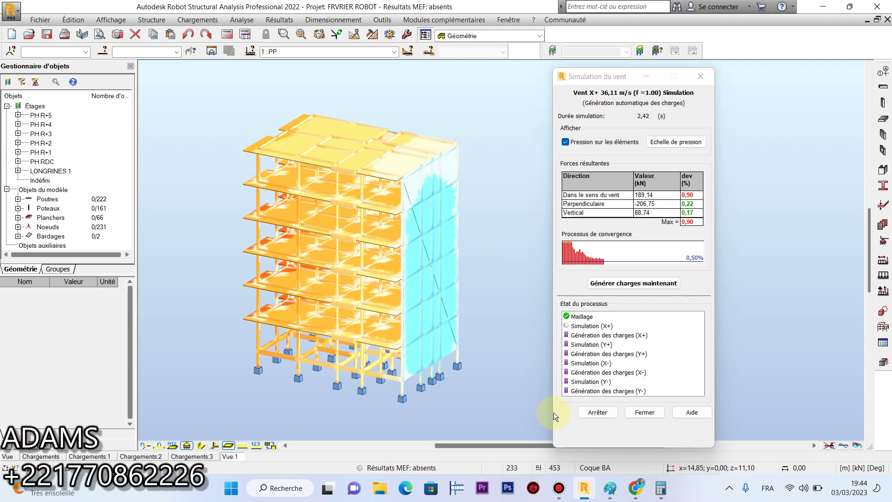
click(559, 487)
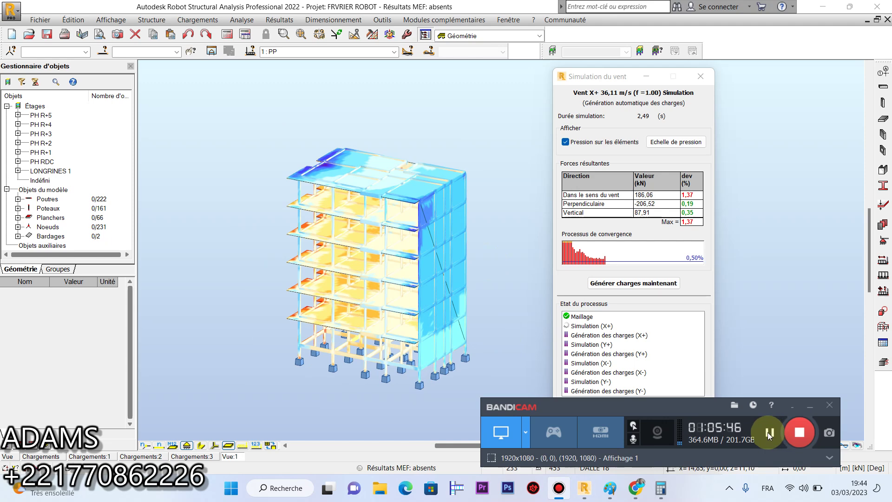
click(801, 408)
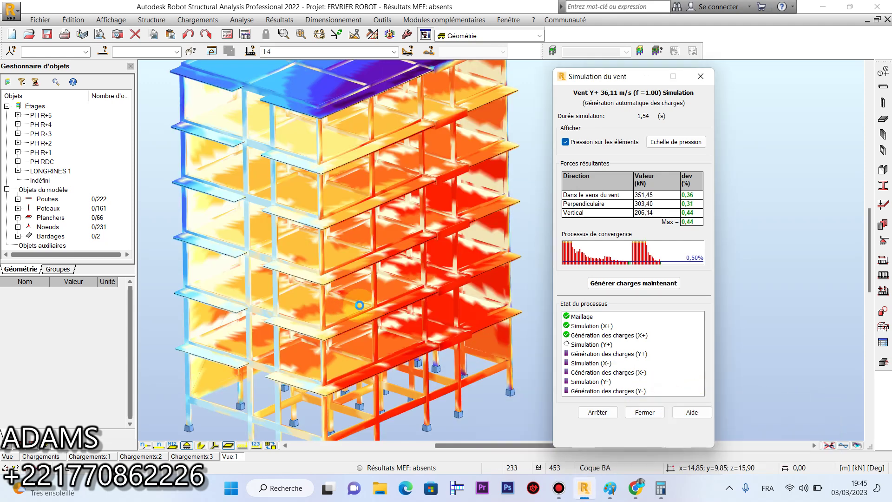
scroll(359, 305, down, 3)
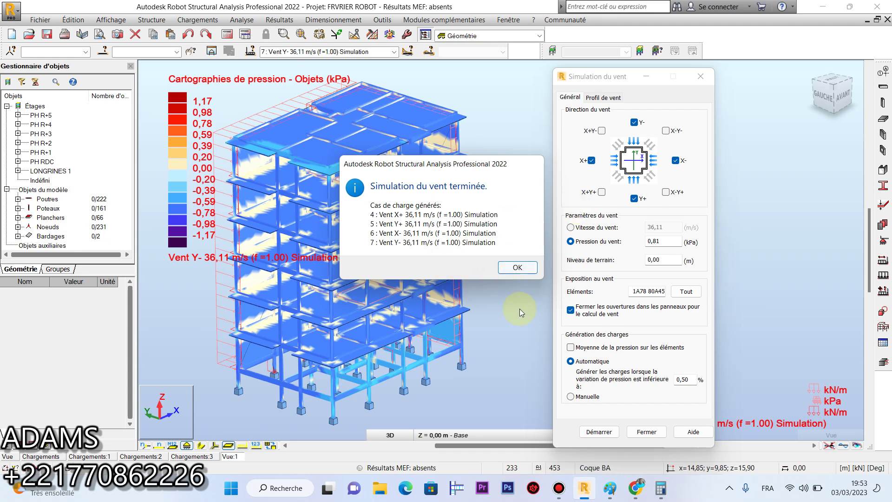
click(558, 488)
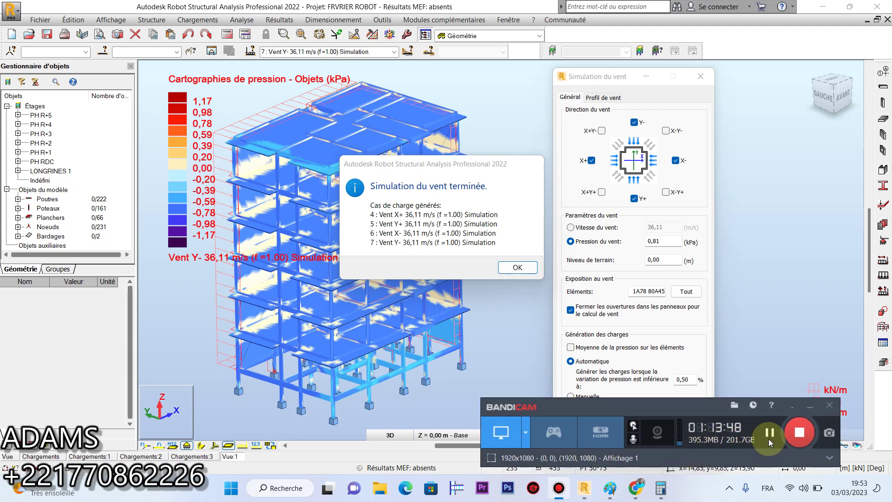
click(808, 411)
Acknowledge the completed wind simulation, and close the simulation dialog and its pressure map view
click(517, 267)
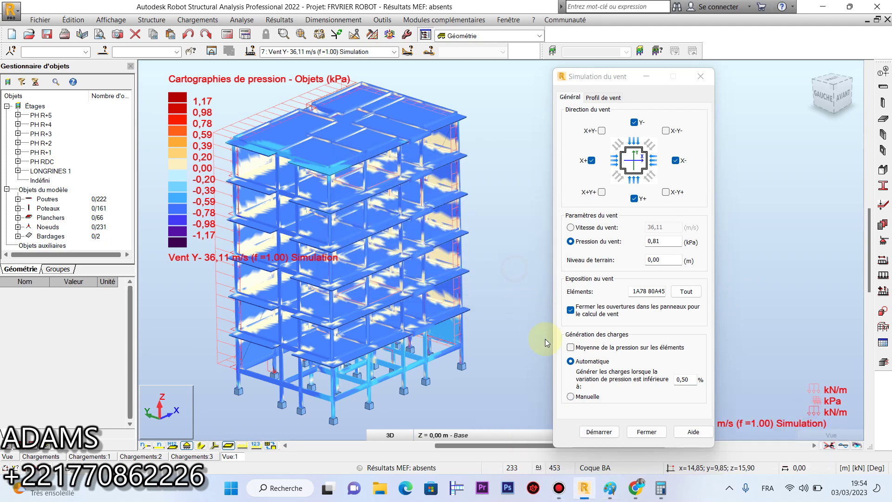
click(646, 432)
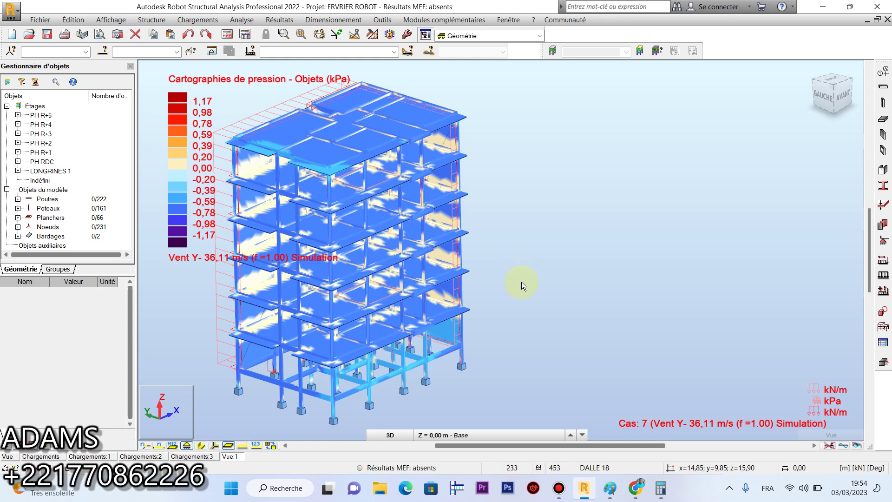
scroll(266, 169, down, 2)
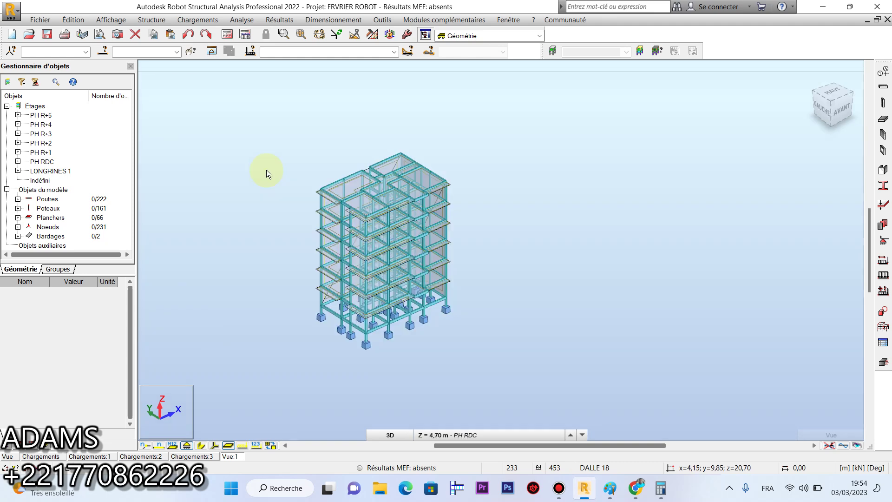
Open the loads table, look through the Vent X+ load entries generated on the elements, and return to the structure view
click(197, 19)
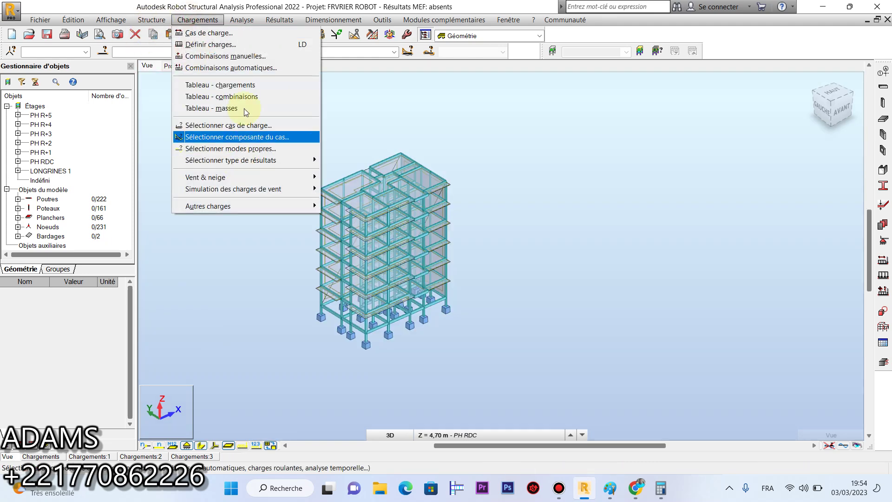
click(370, 177)
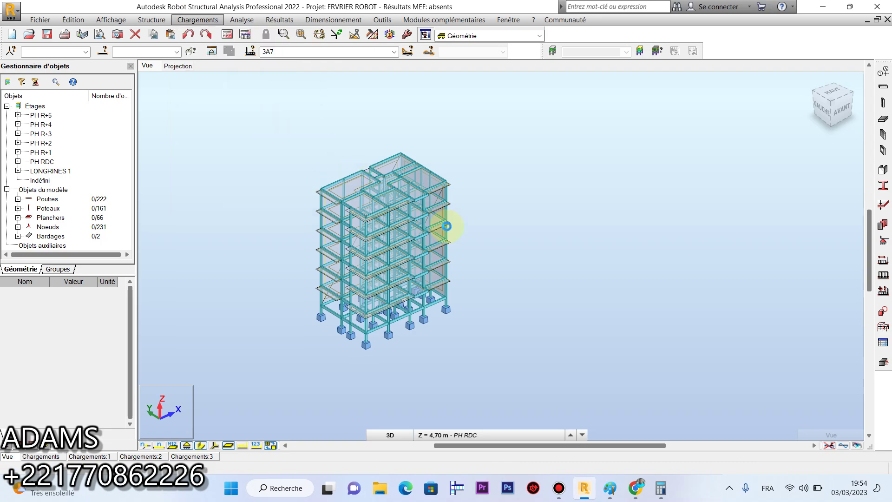
scroll(357, 251, down, 6)
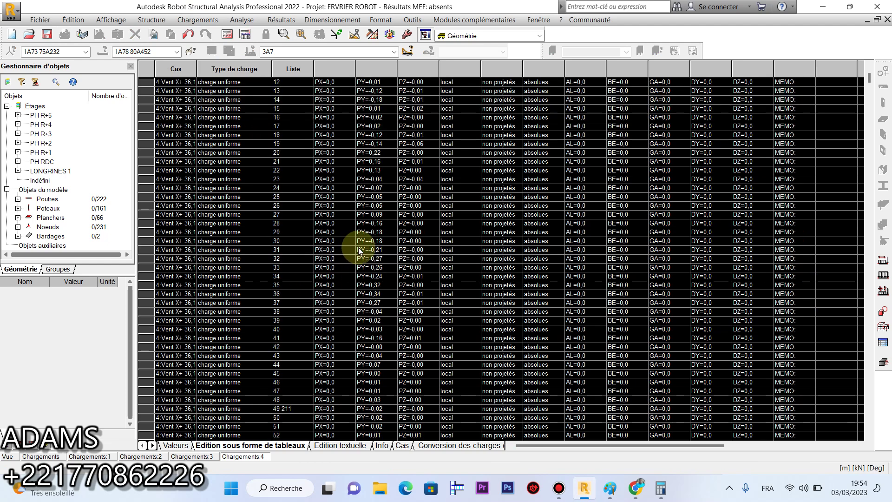
scroll(361, 251, down, 10)
scroll(394, 258, down, 20)
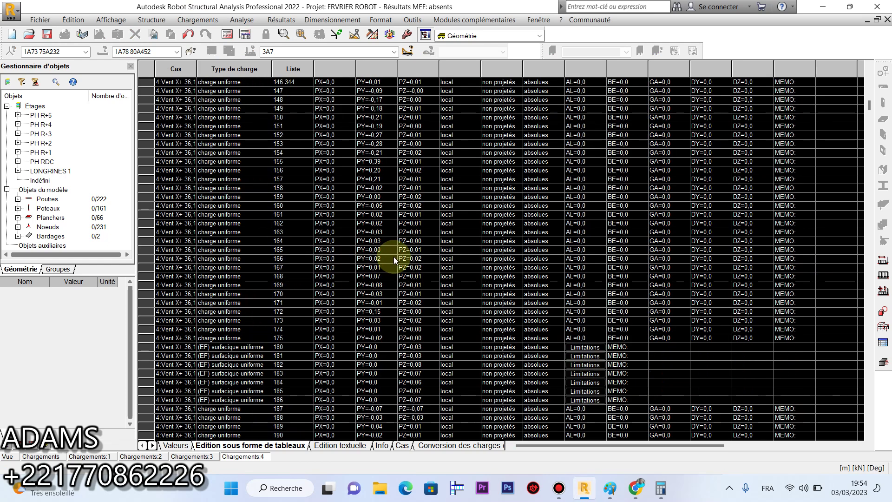
scroll(412, 274, down, 6)
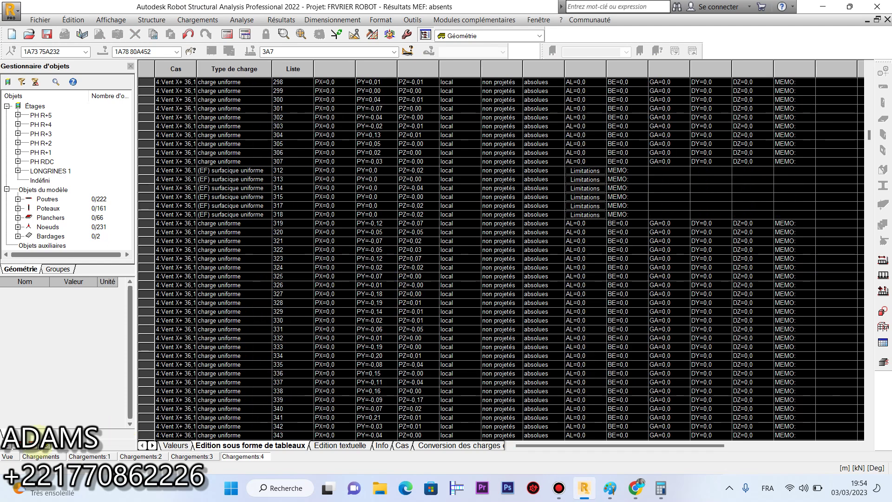
click(7, 456)
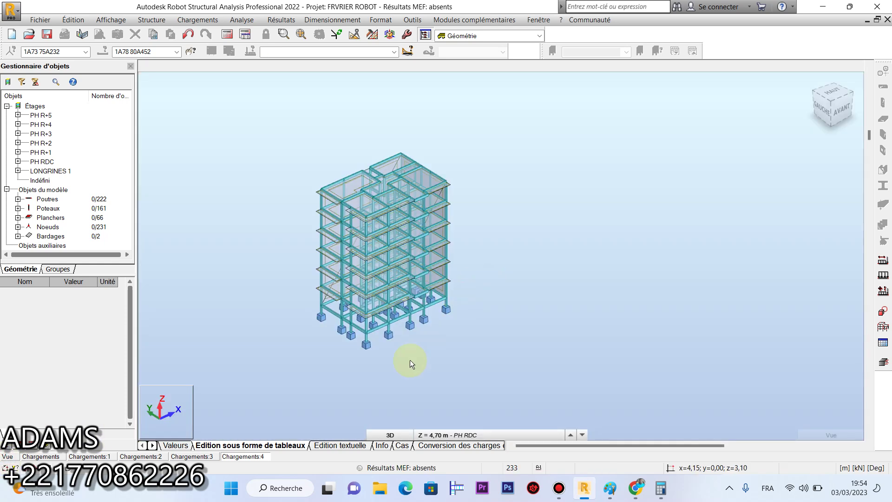
Save the building project with its generated wind load cases
scroll(345, 230, up, 5)
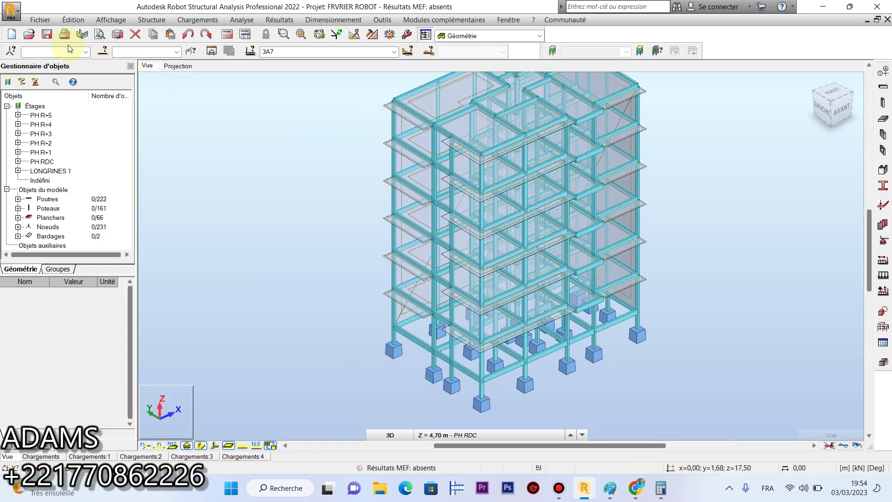
click(47, 35)
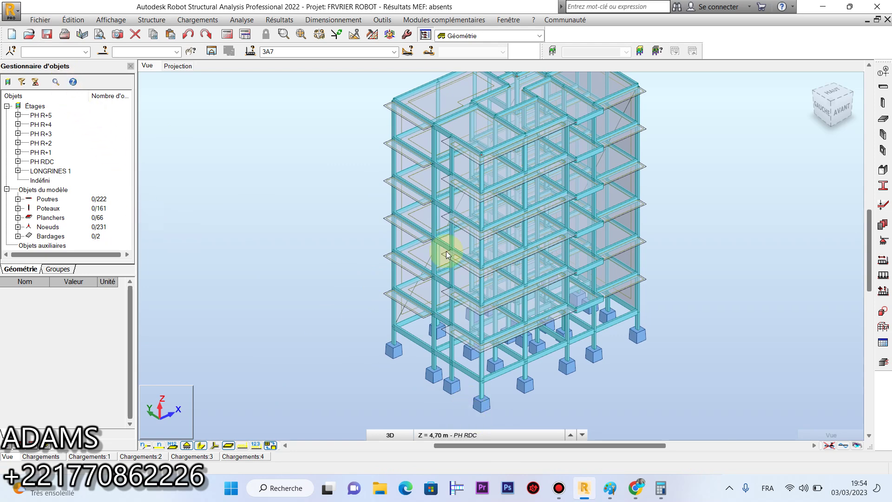
click(48, 34)
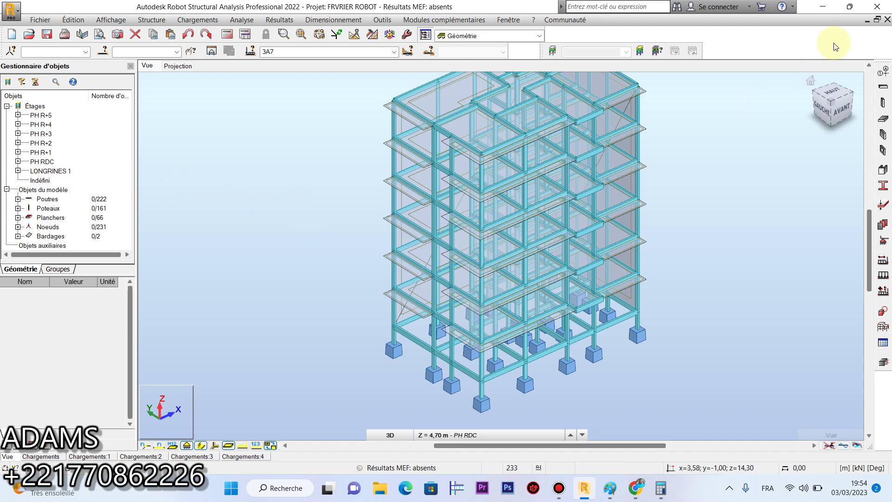
Close Robot Structural Analysis and the untitled Paint sketch of the wind pressure calculation
click(879, 7)
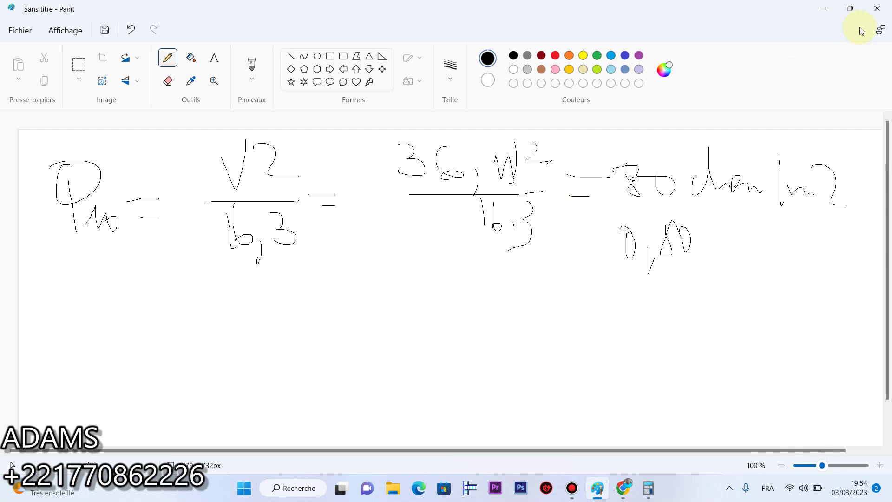
click(879, 7)
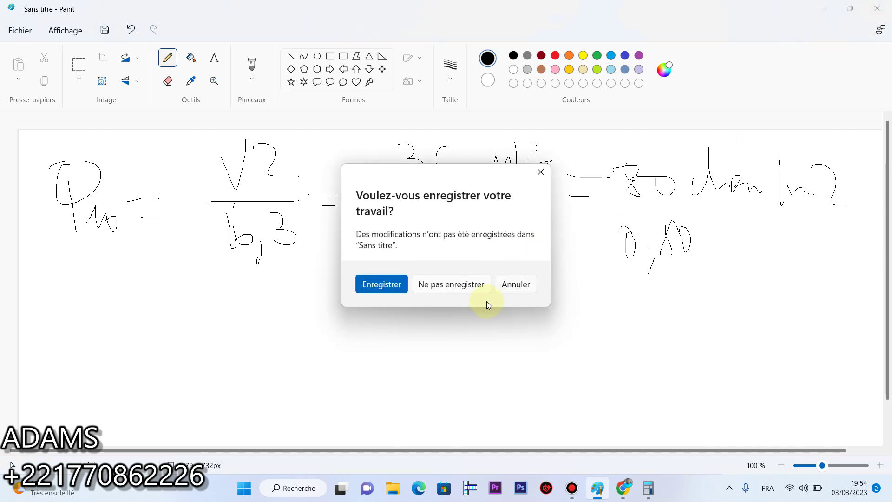